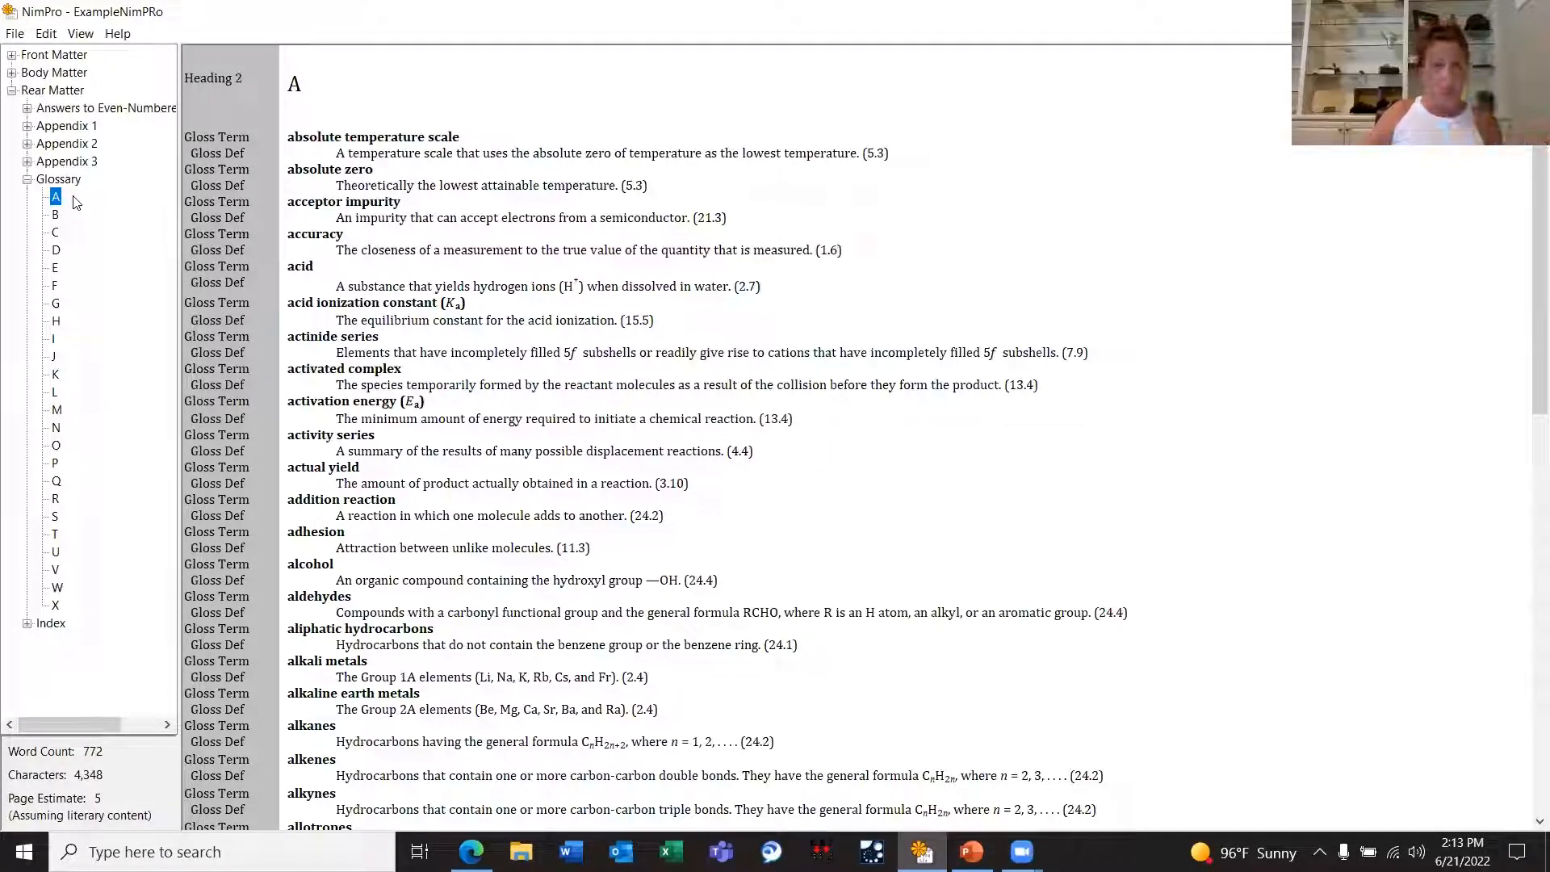
Step: Run the Glossary Wizard on glossary section A to change its heading style to centered
click(46, 35)
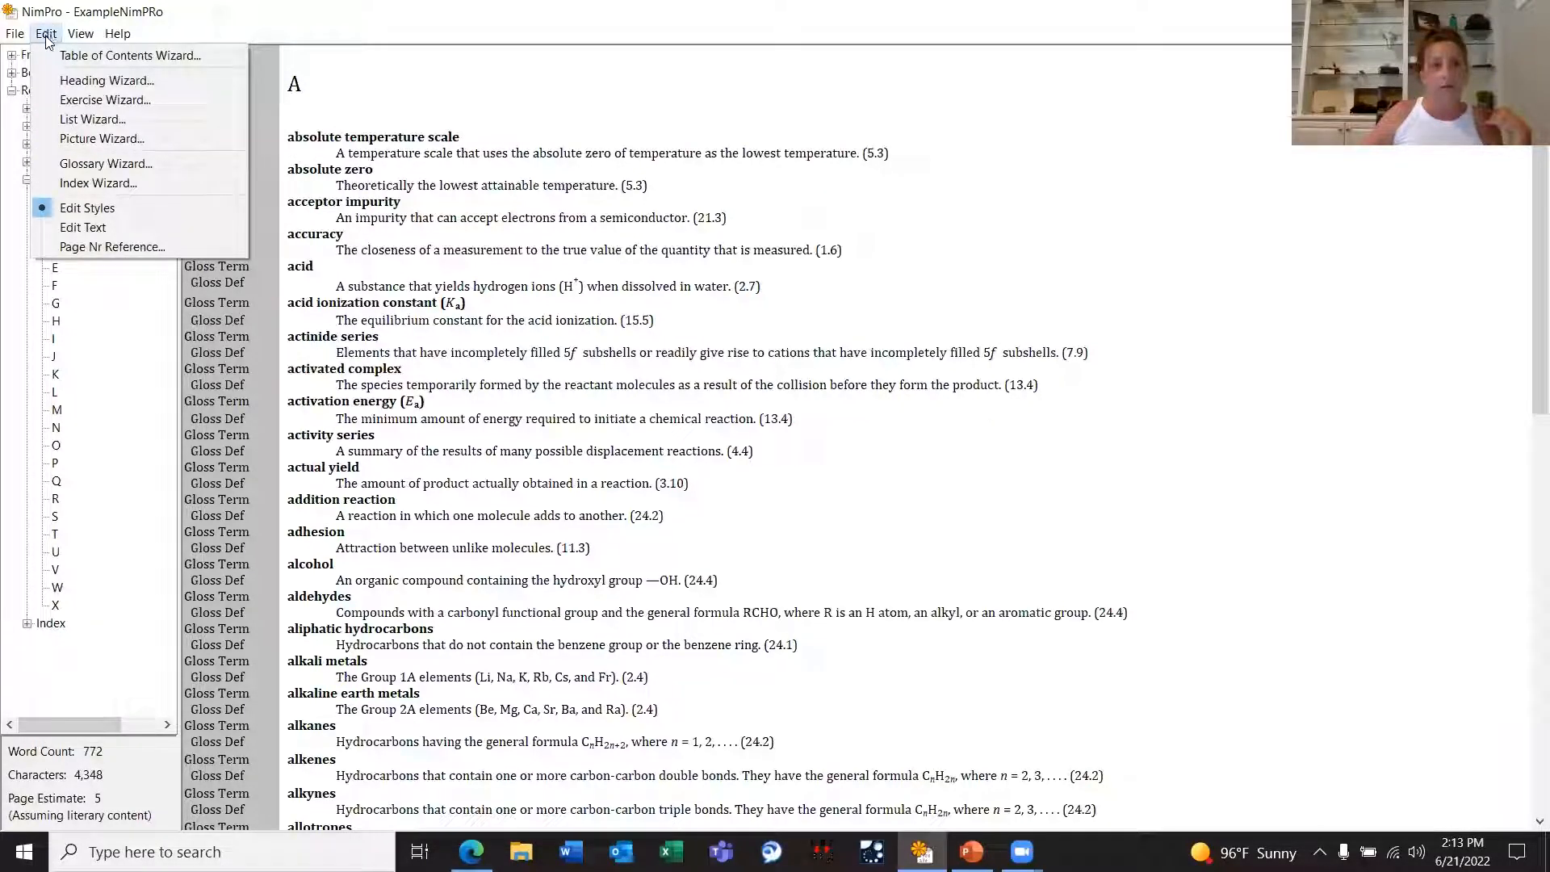
click(86, 165)
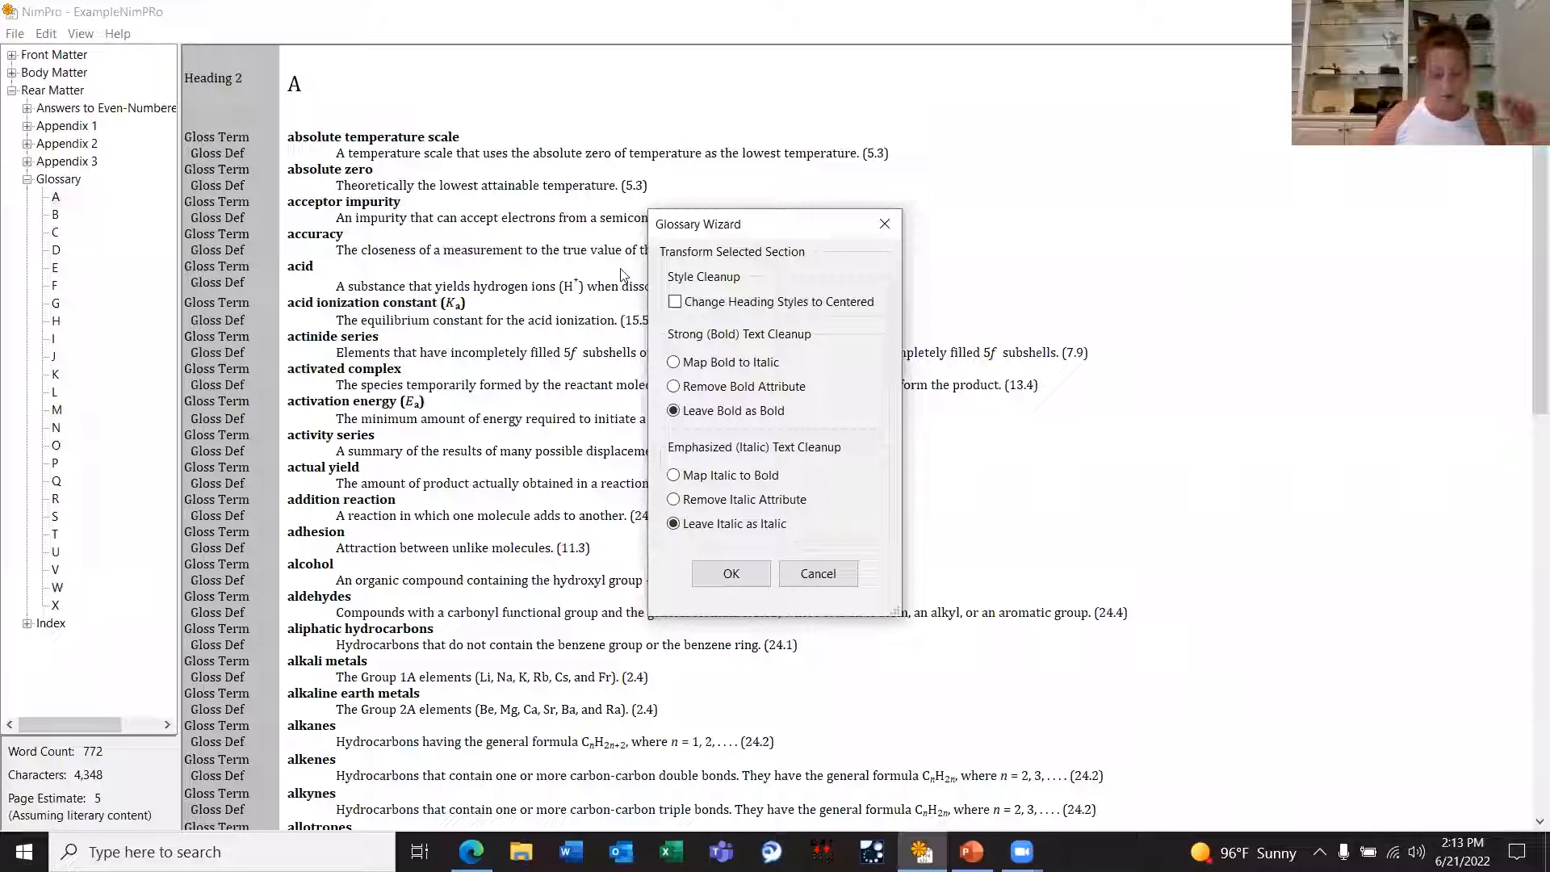
click(677, 302)
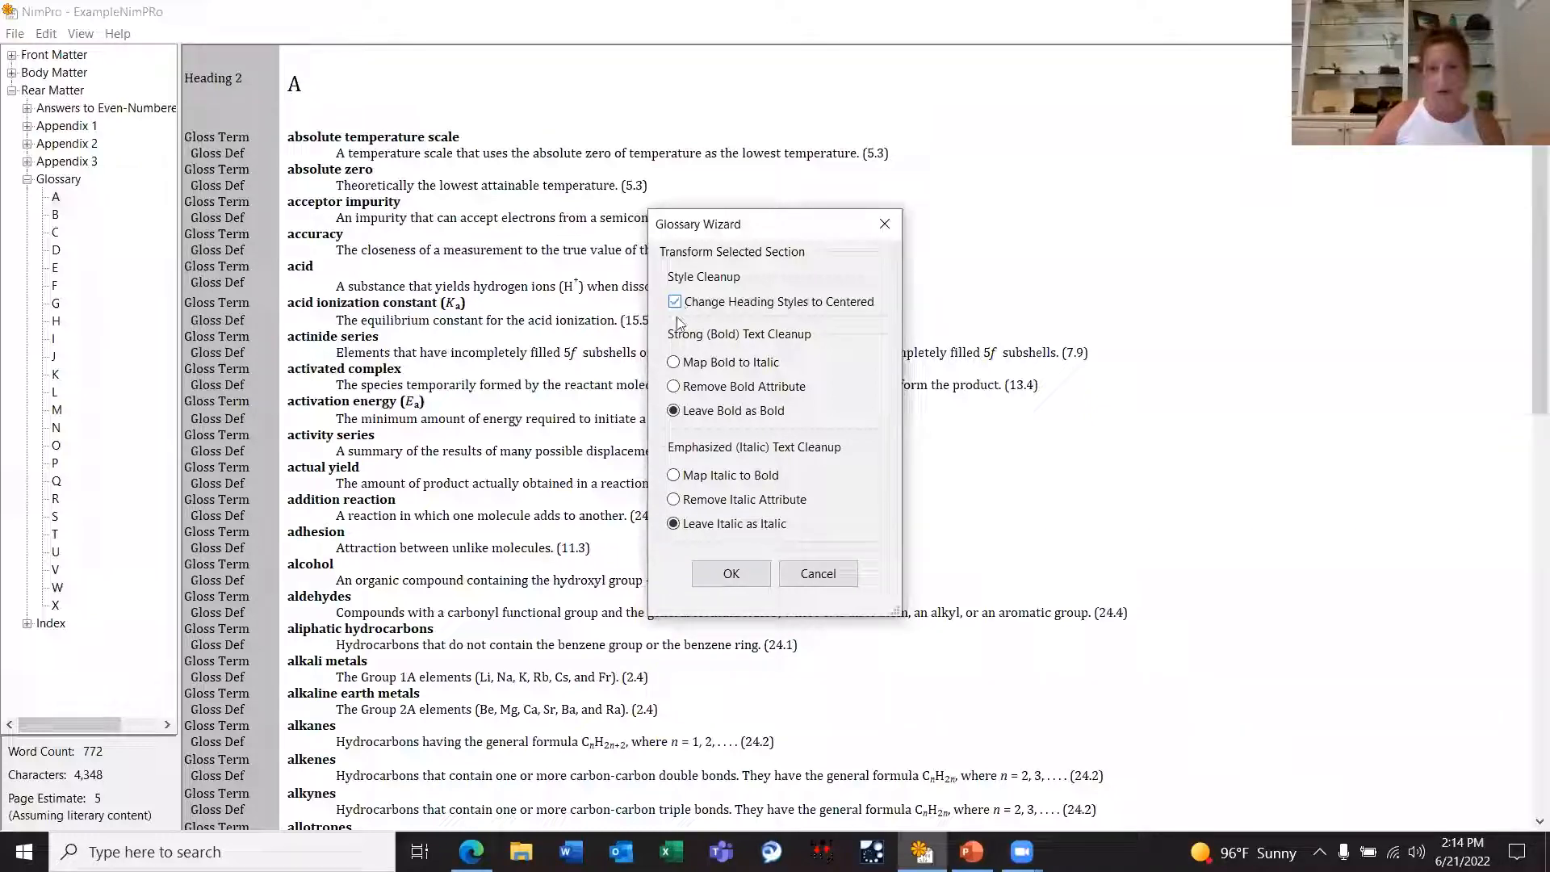
click(731, 574)
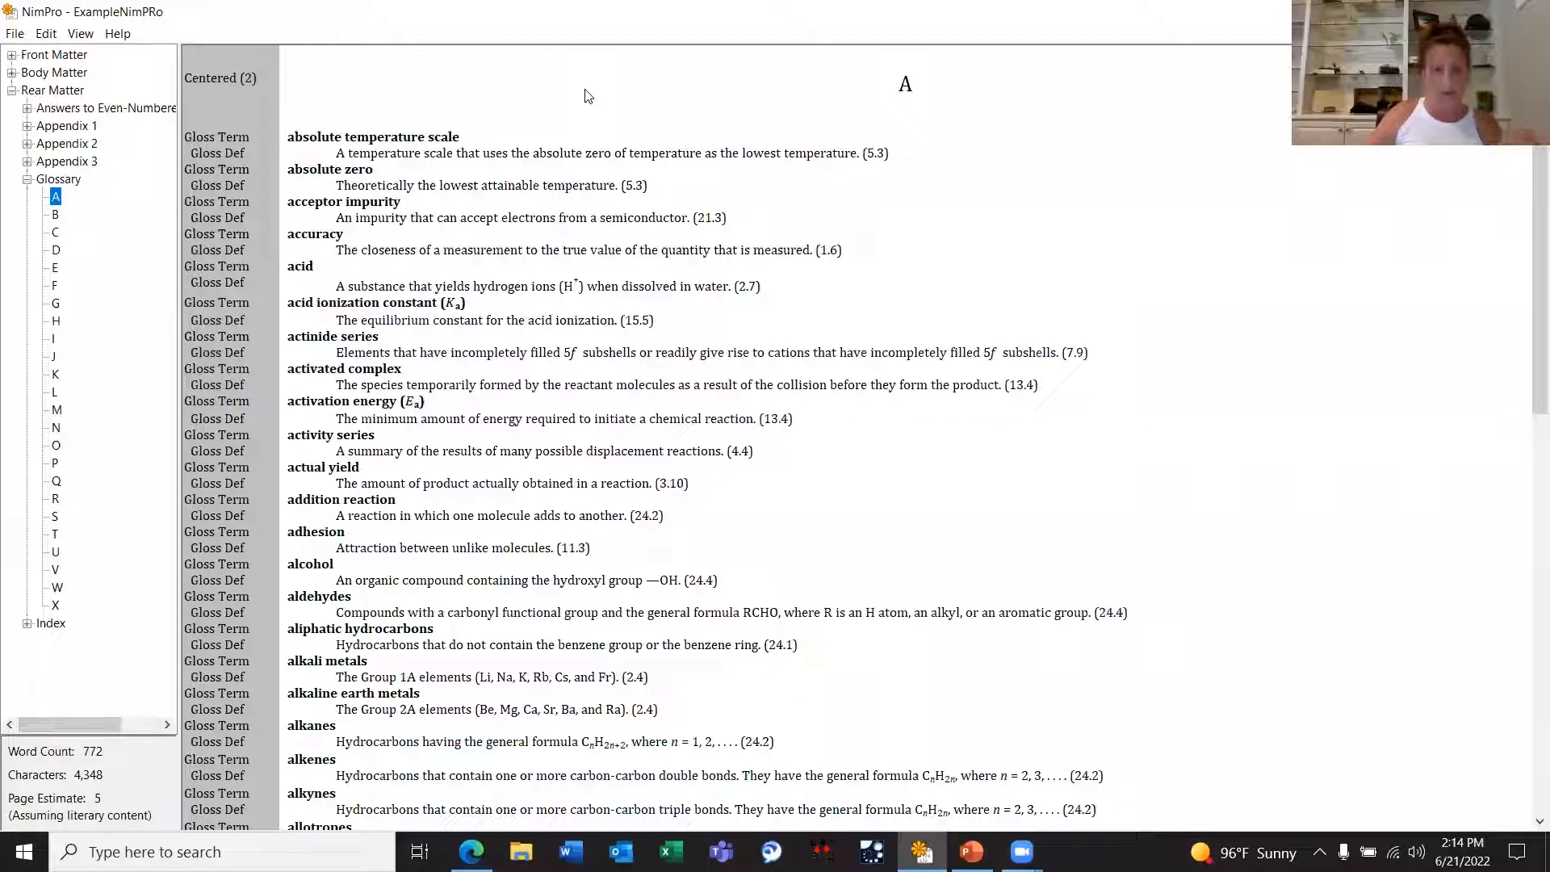
Step: Run the Glossary Wizard on section A to remove the bold and italic attributes from its text
click(57, 36)
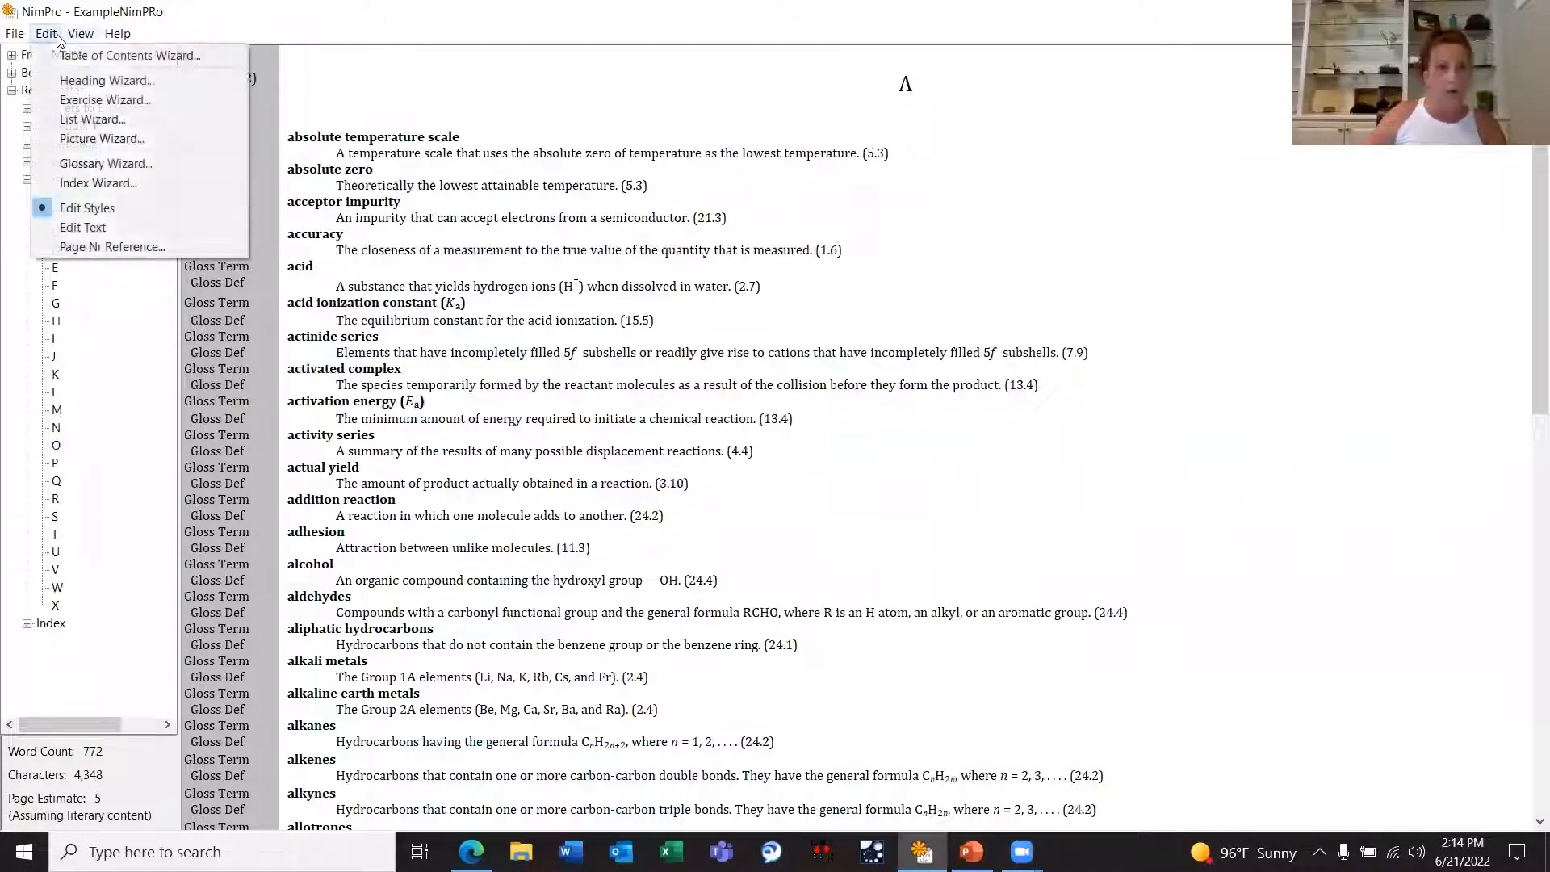
click(127, 165)
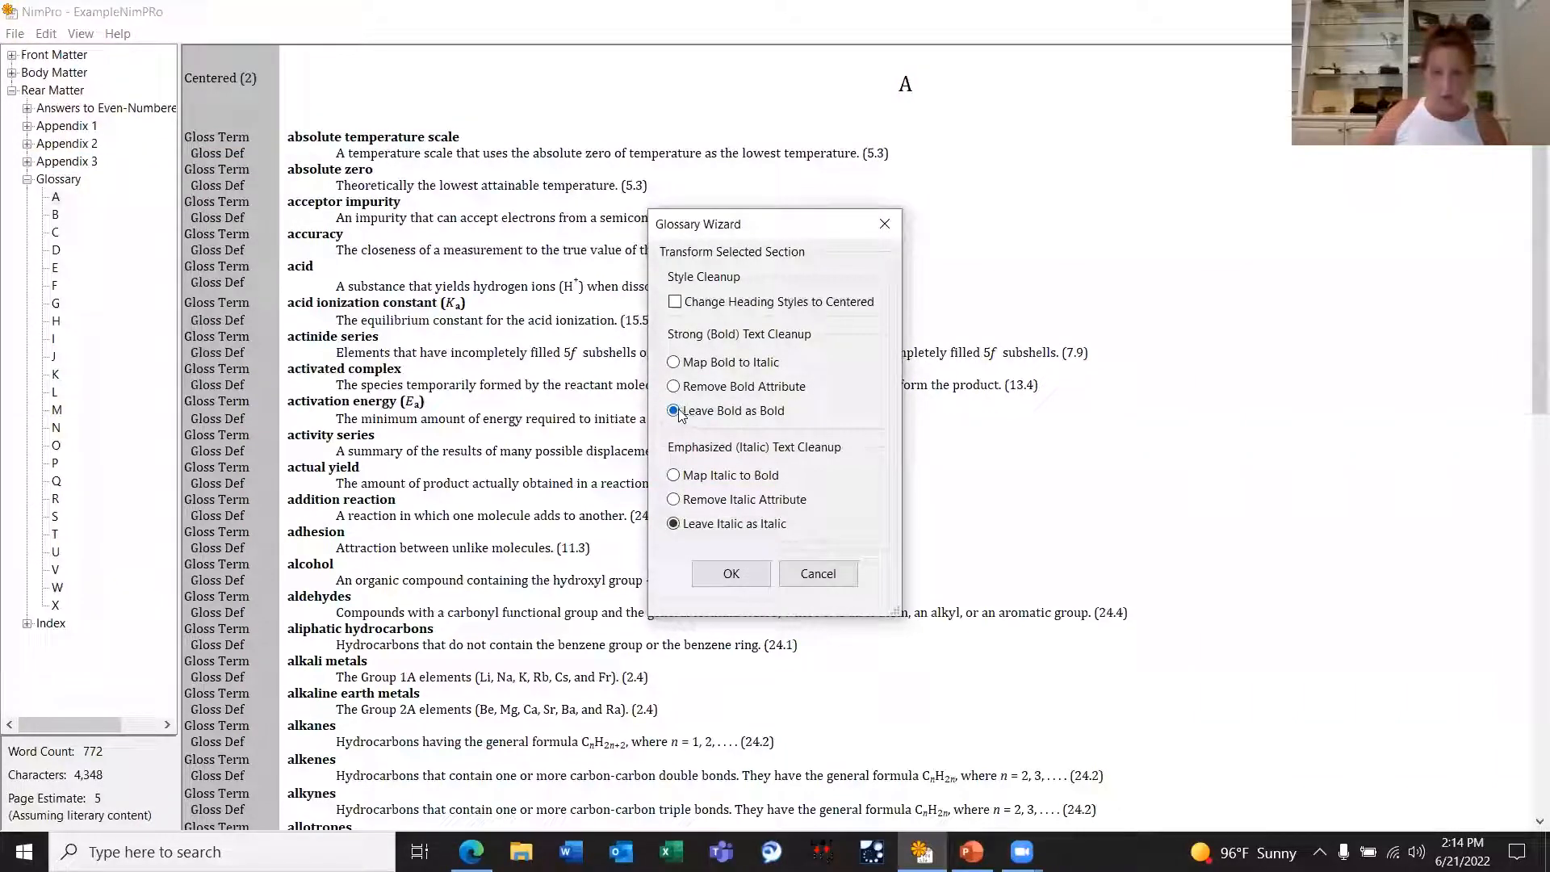
click(675, 387)
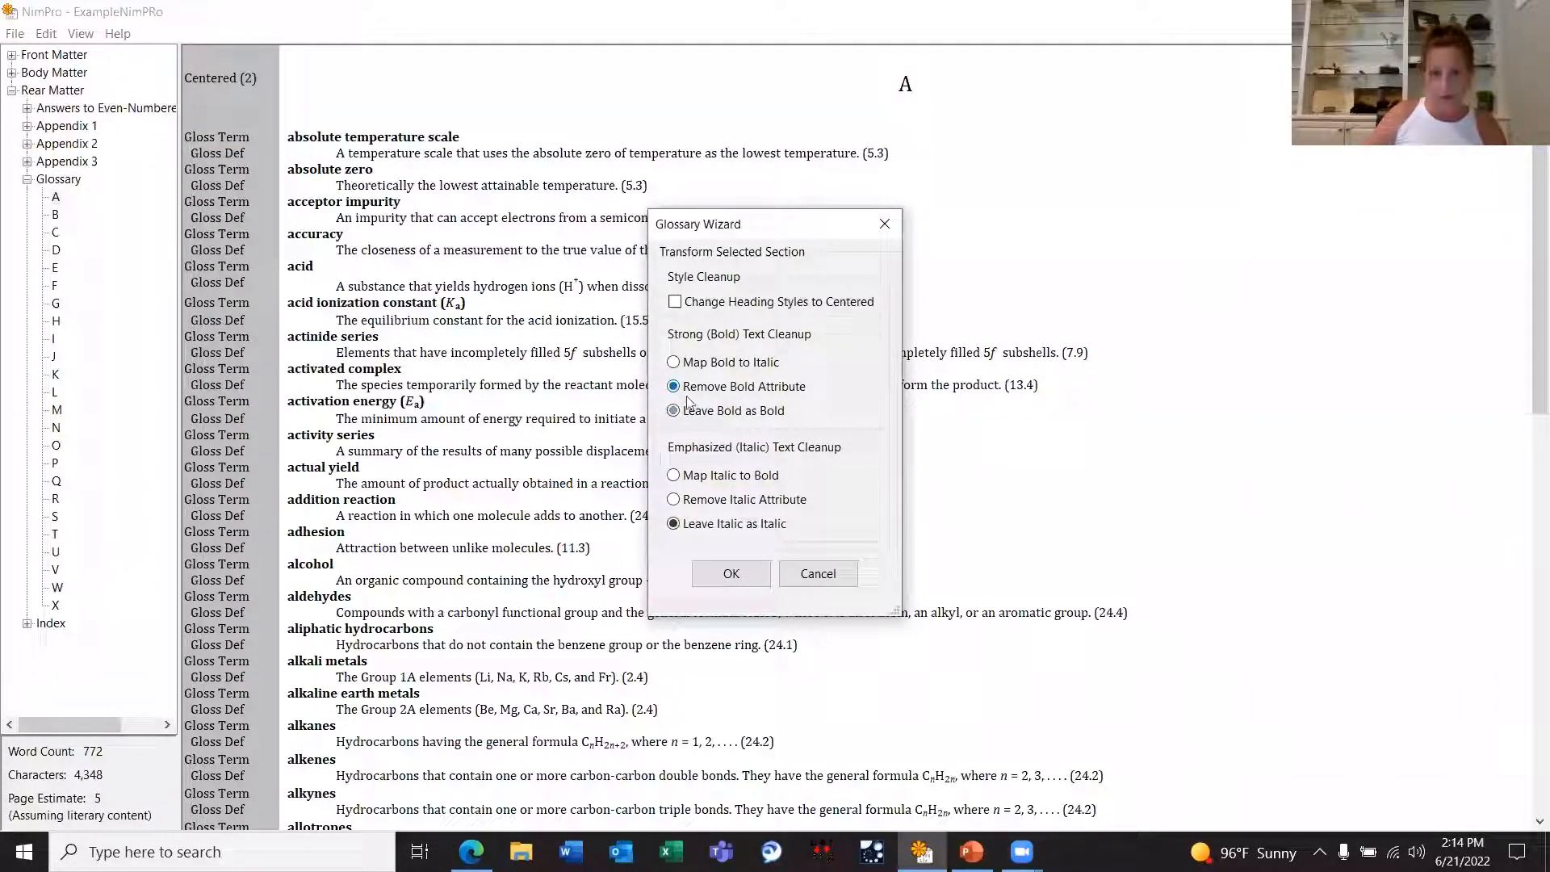
click(673, 500)
click(731, 573)
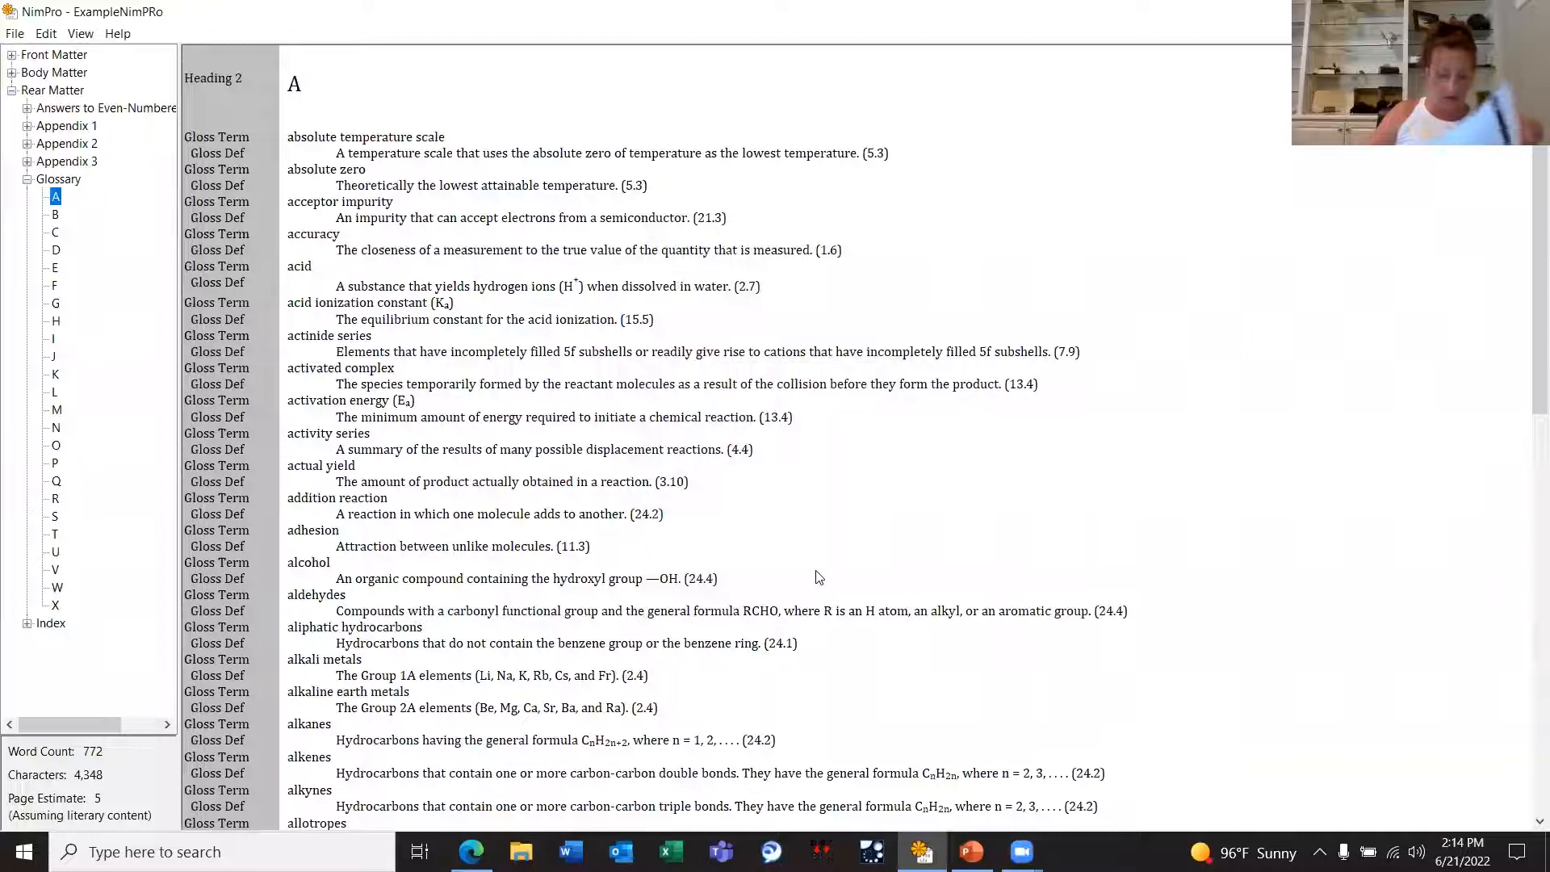
Step: Export glossary section A as a DBT file named "Glossary example" in the APH Duxbury Course Day 5_final folder
right_click(57, 199)
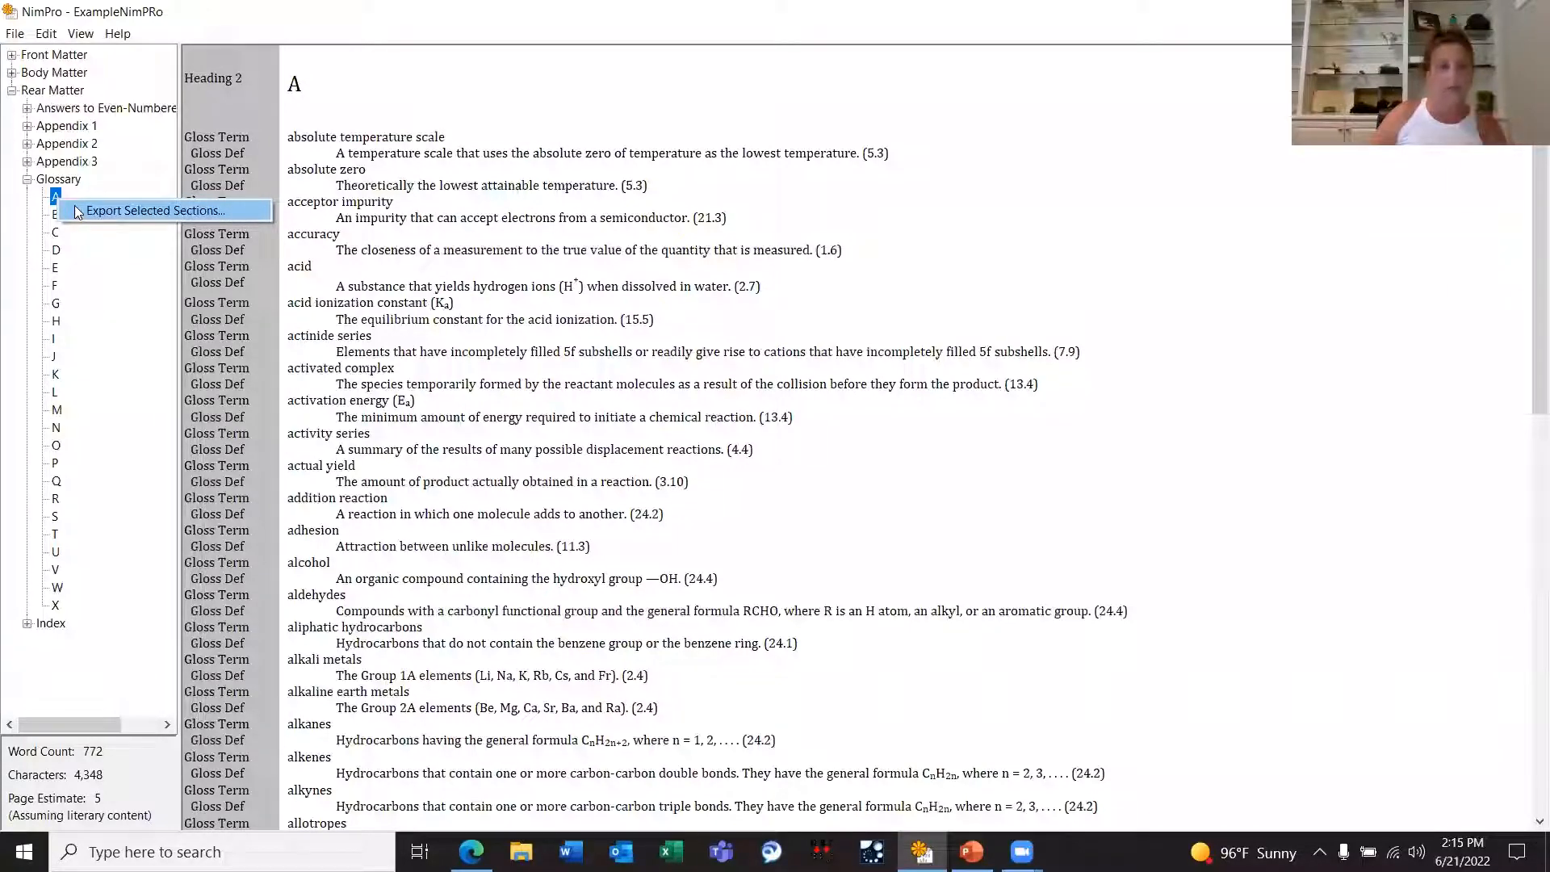
click(75, 208)
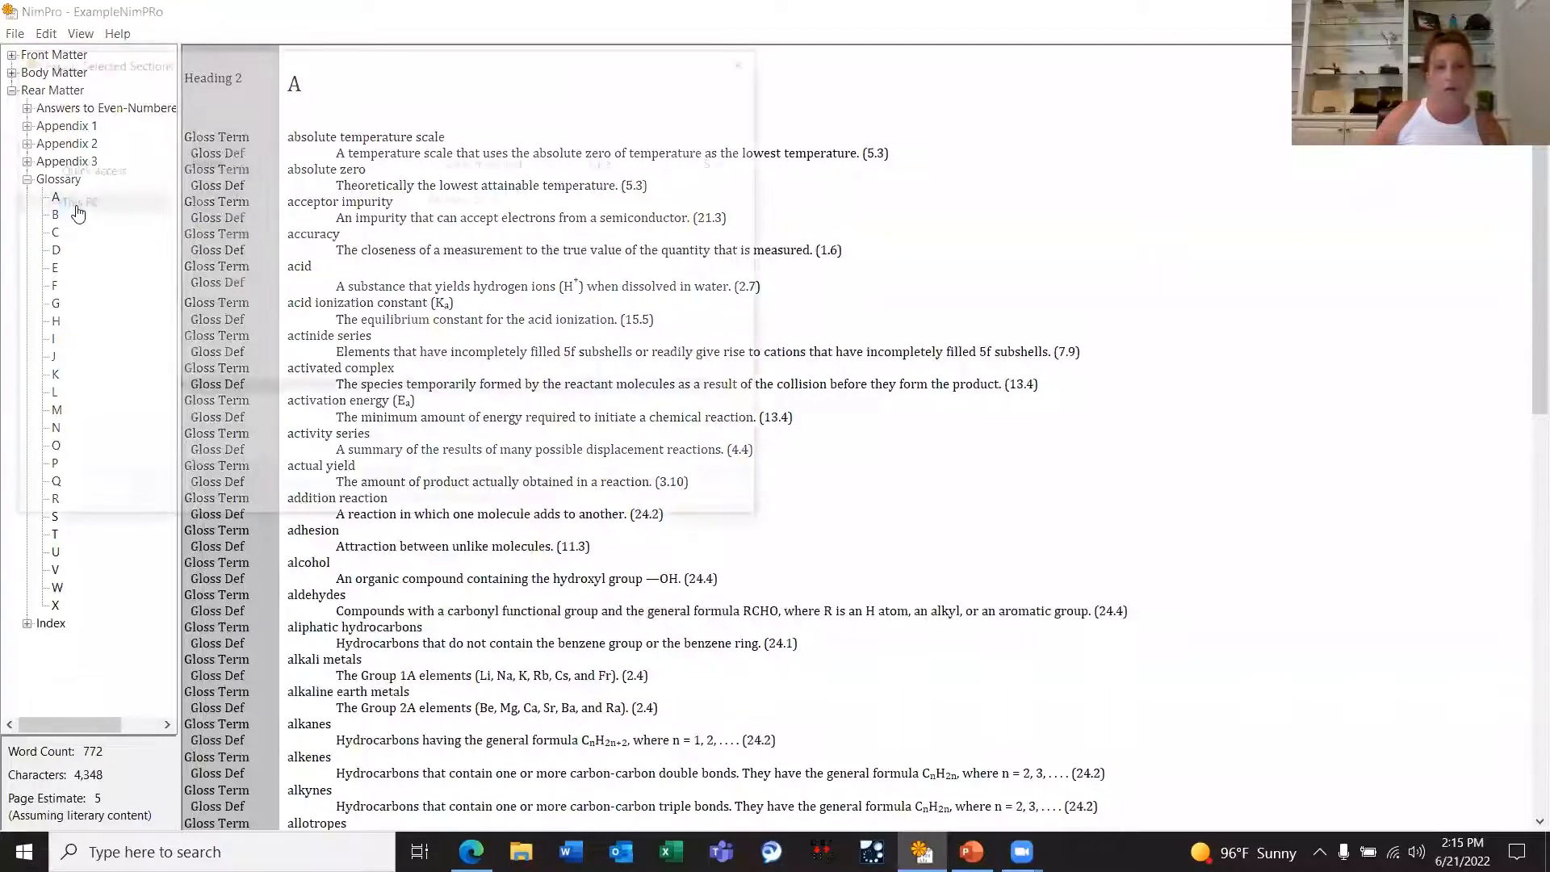
click(157, 422)
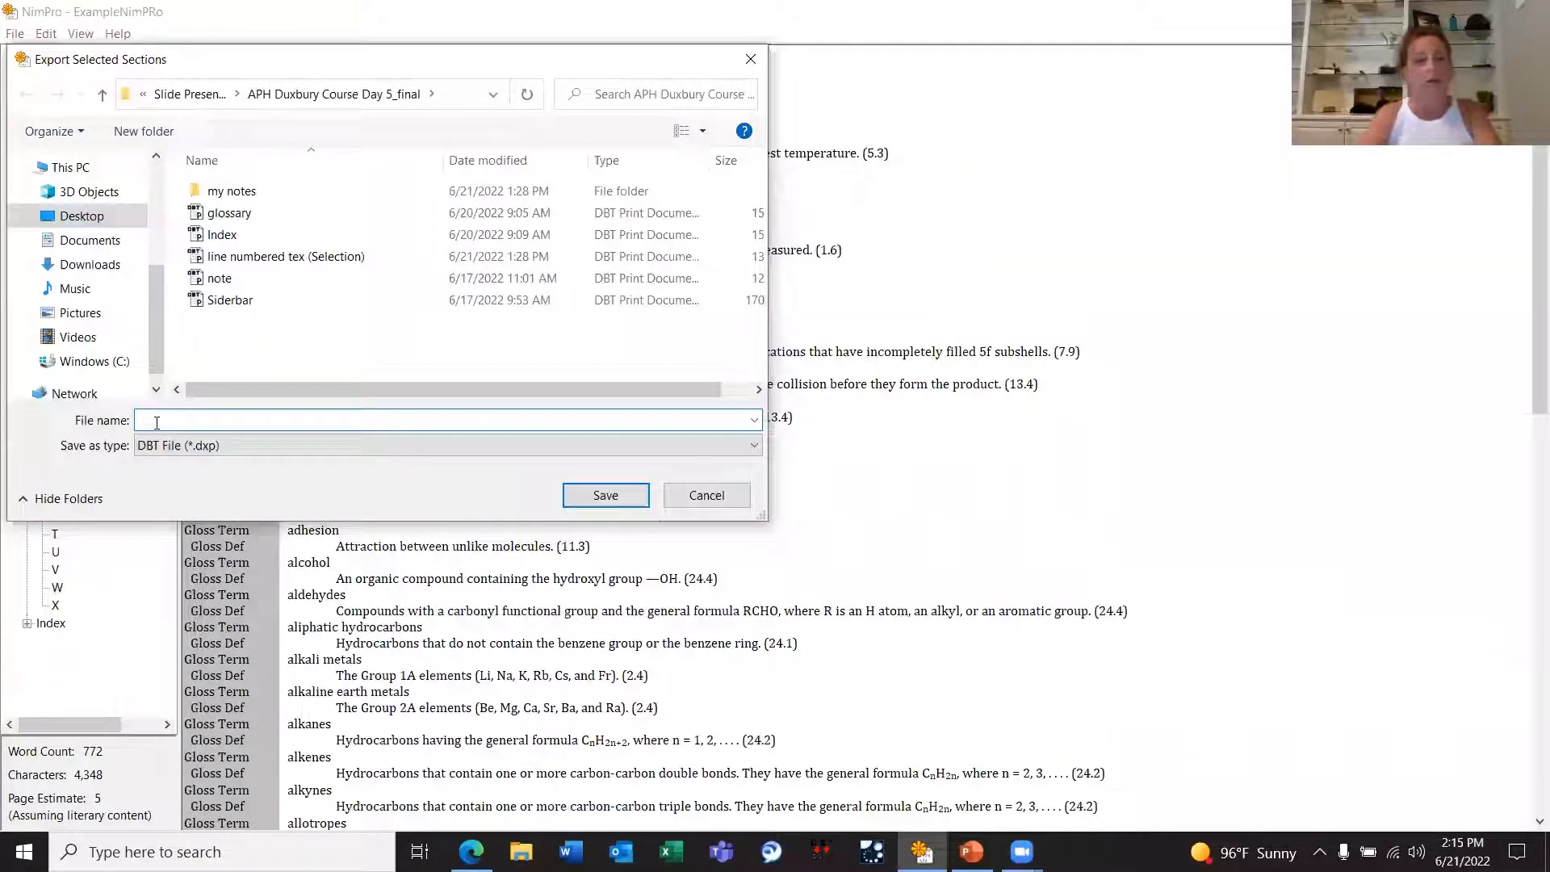
text(G)
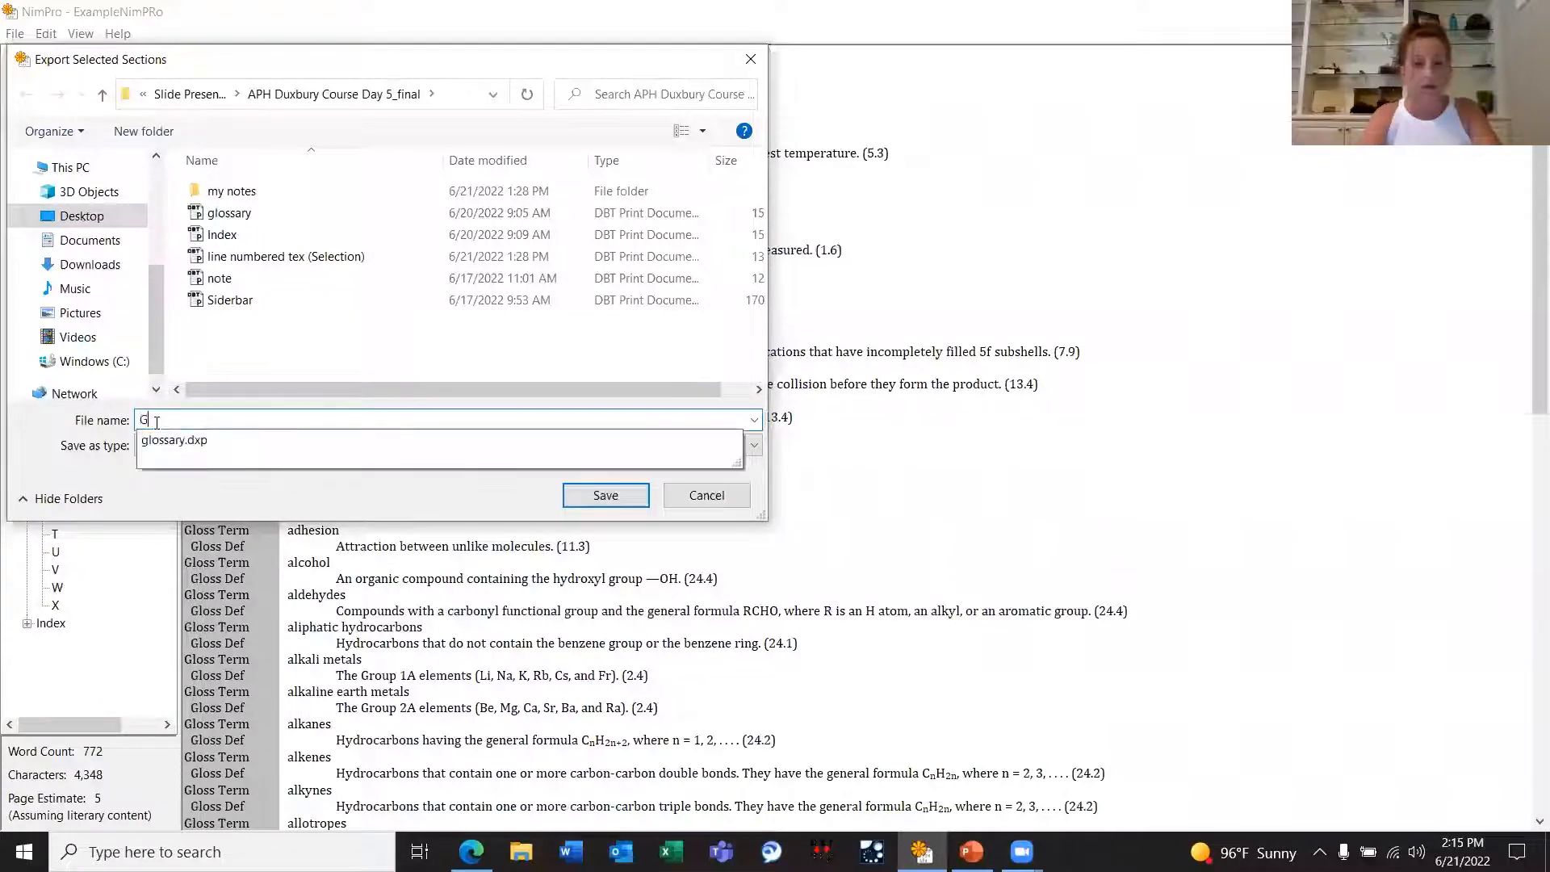
text(lossary)
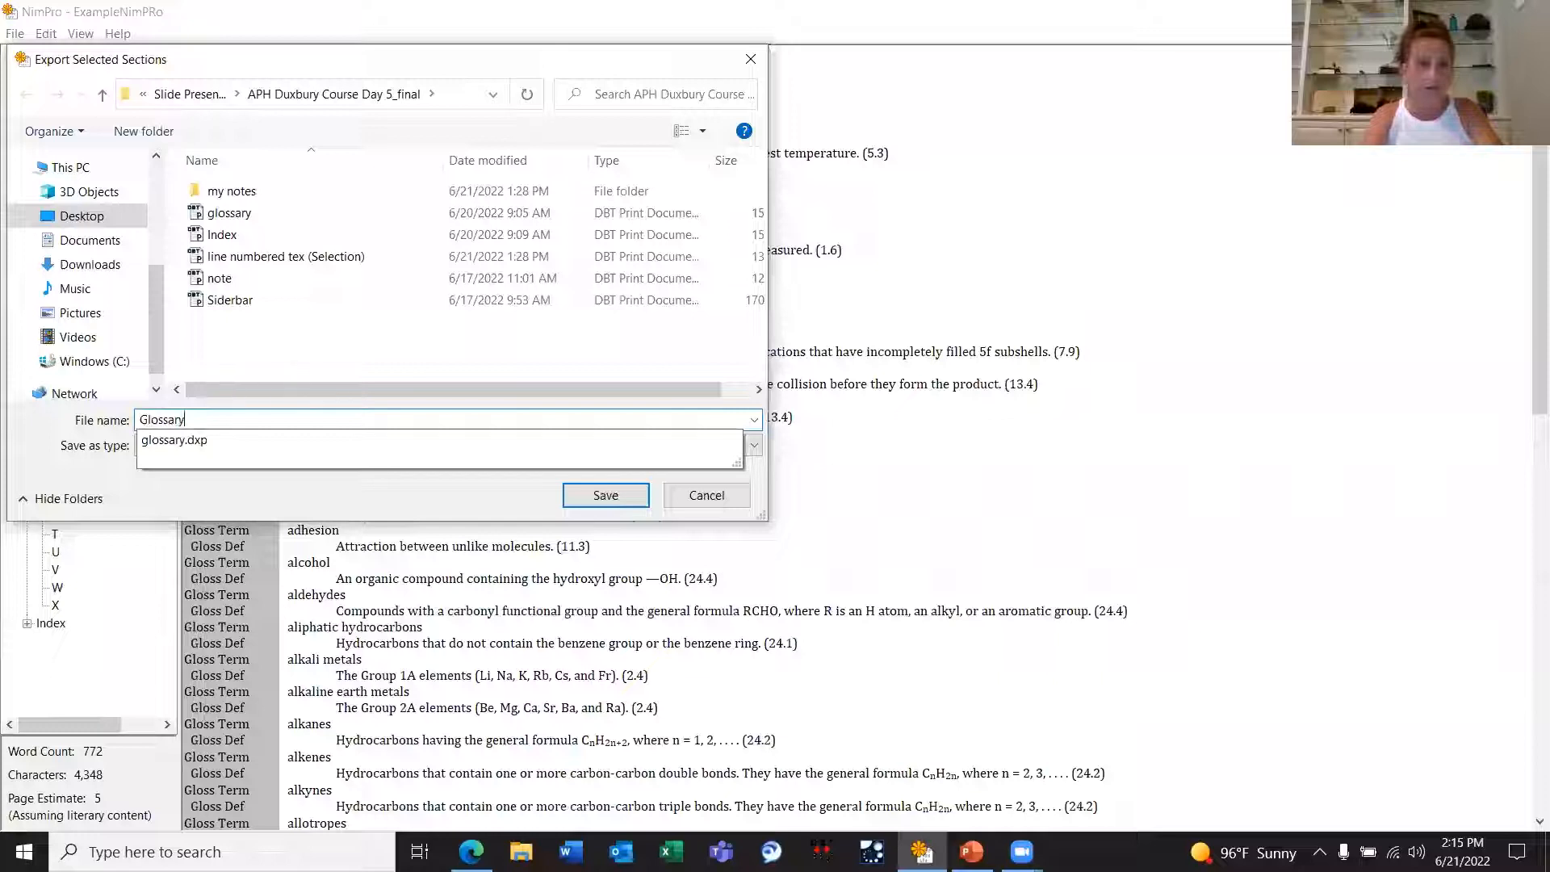
text( example)
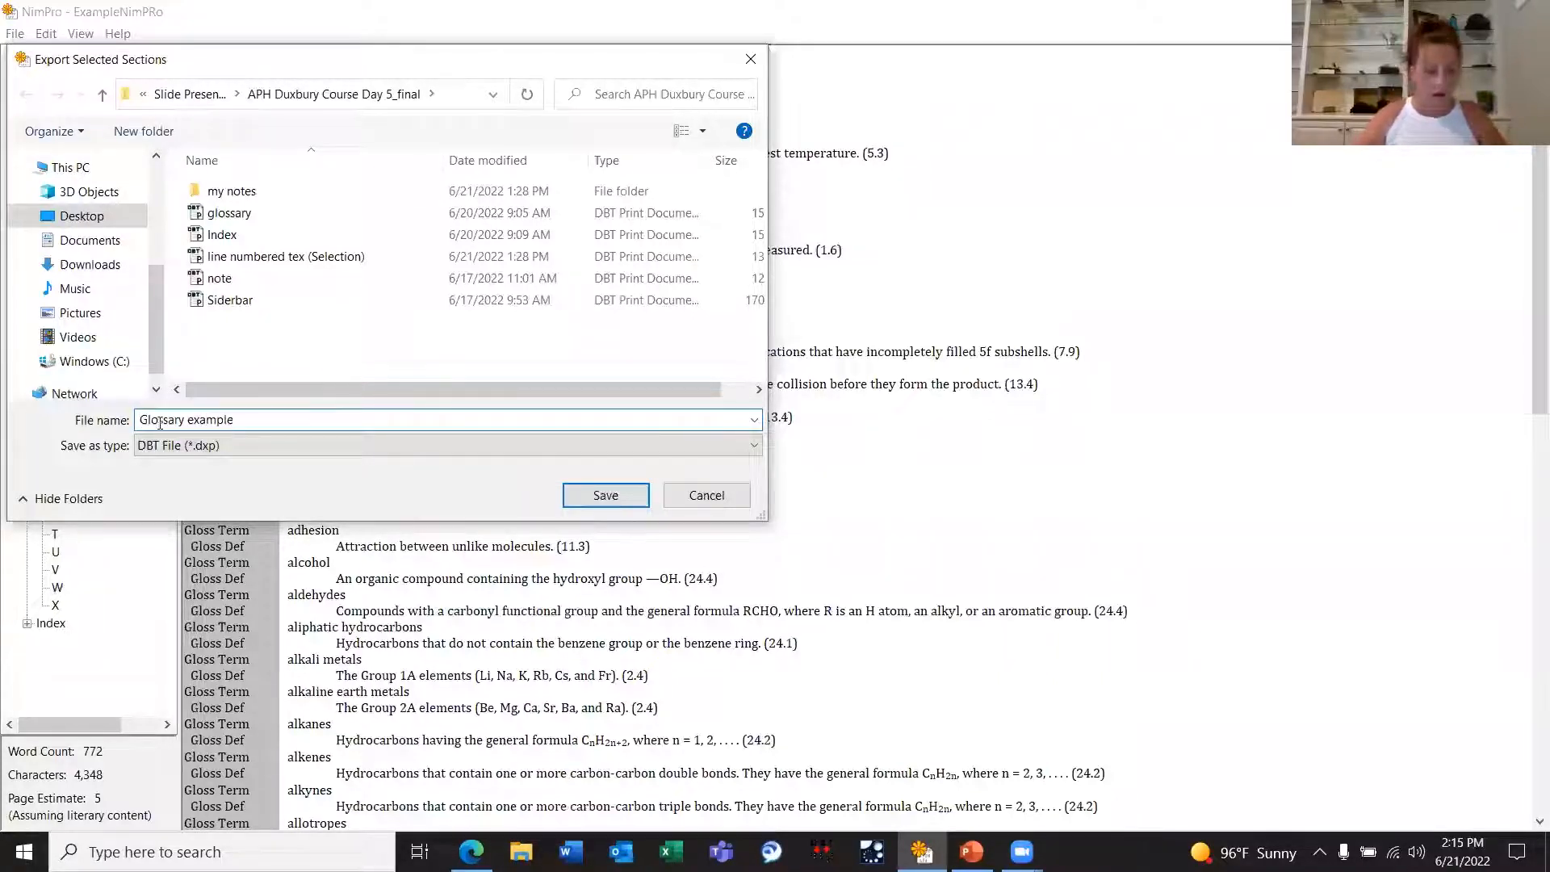
click(608, 496)
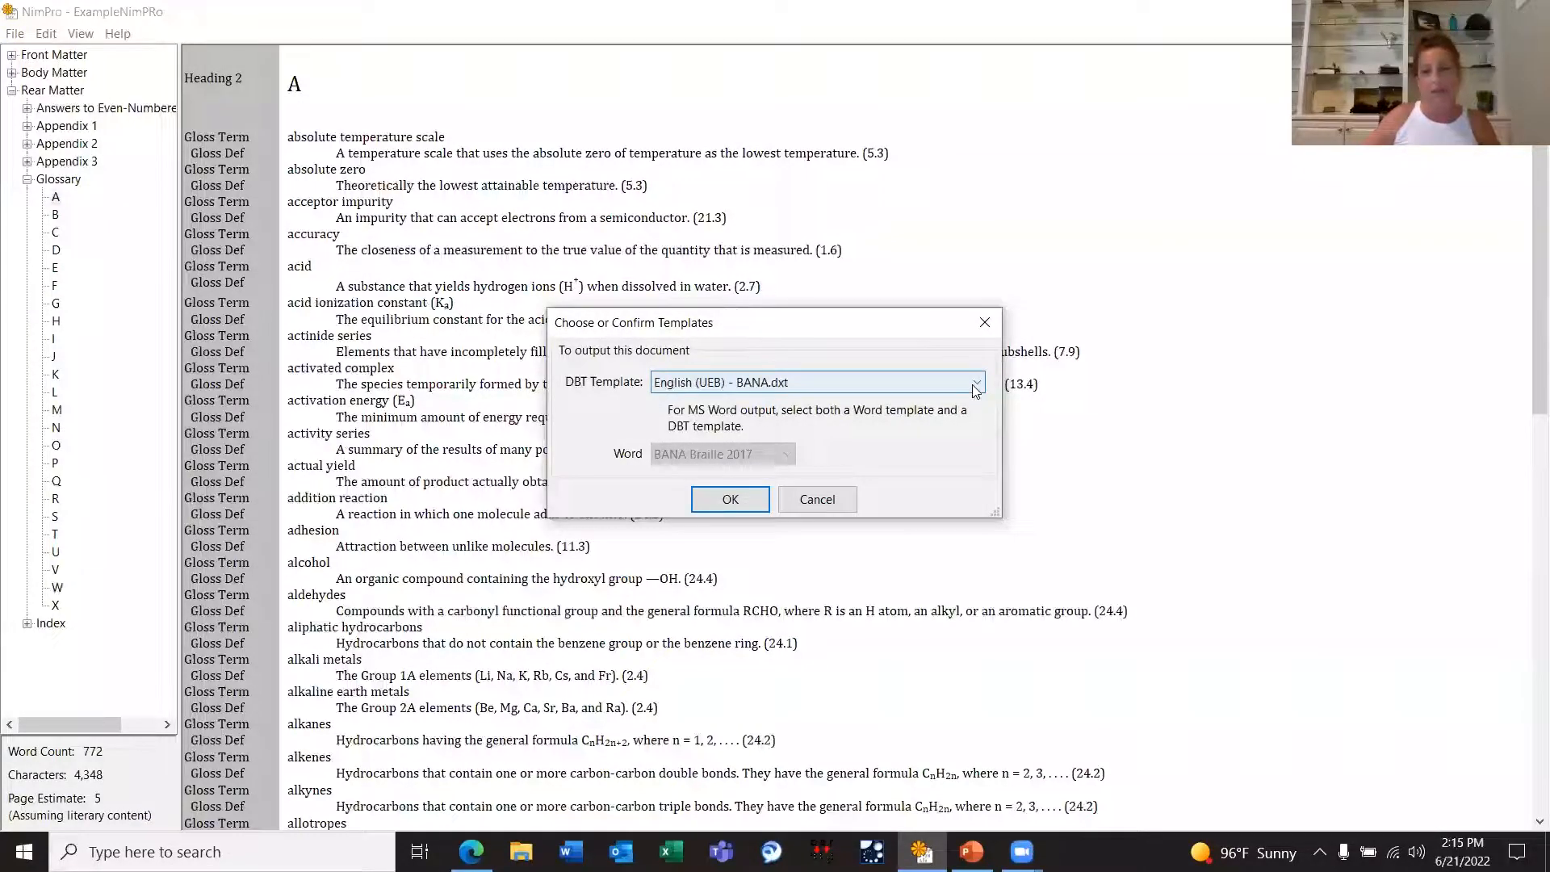
Step: Use the English (UEB) - BANA.dxt template for the exported file and complete the export
click(983, 376)
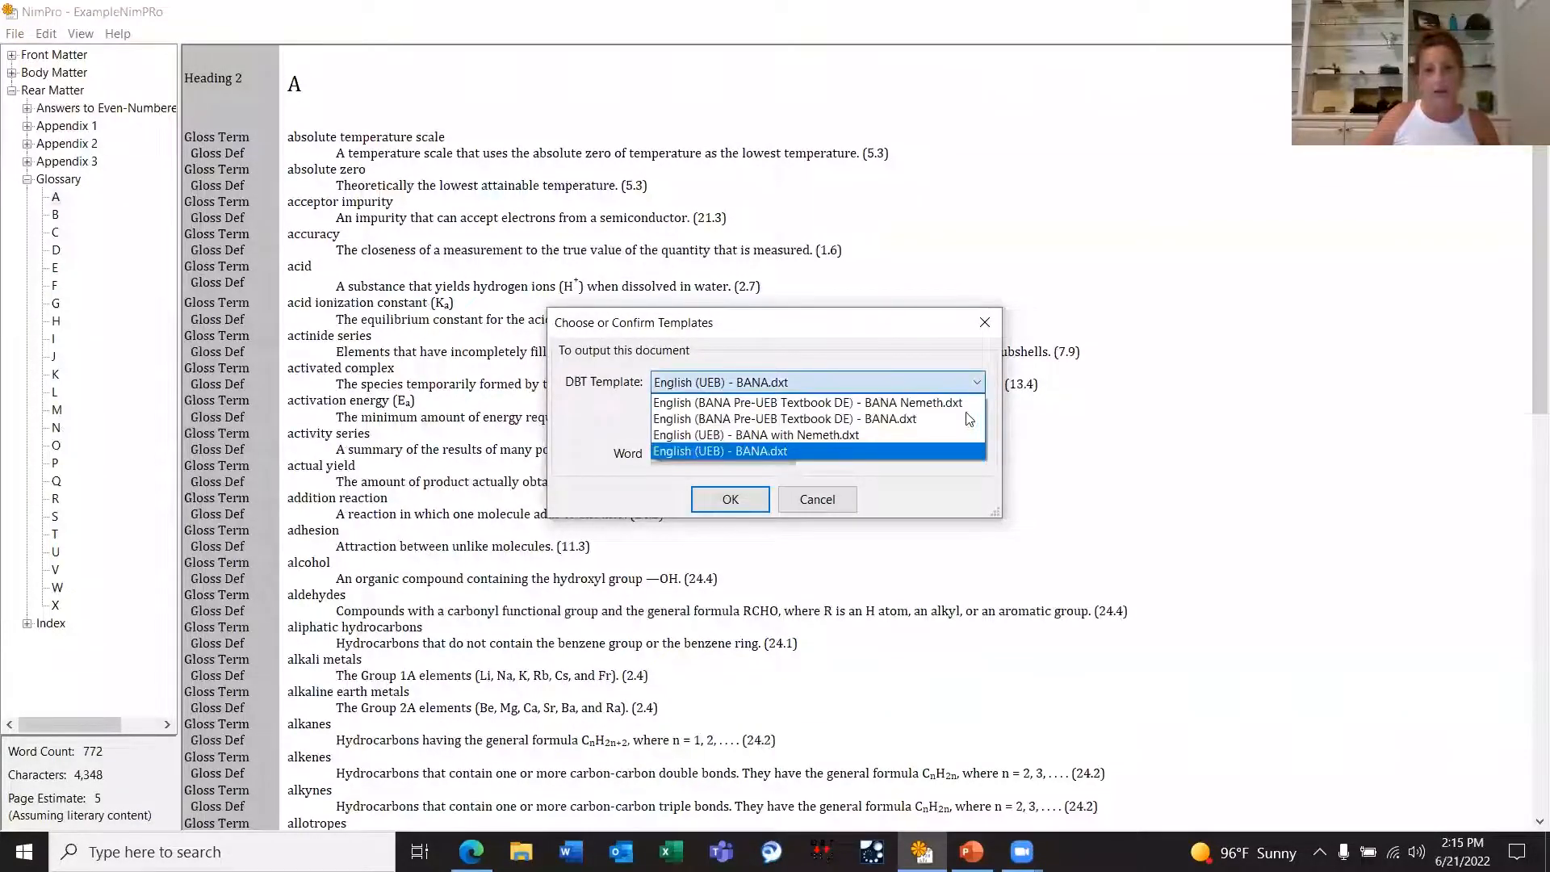
click(821, 451)
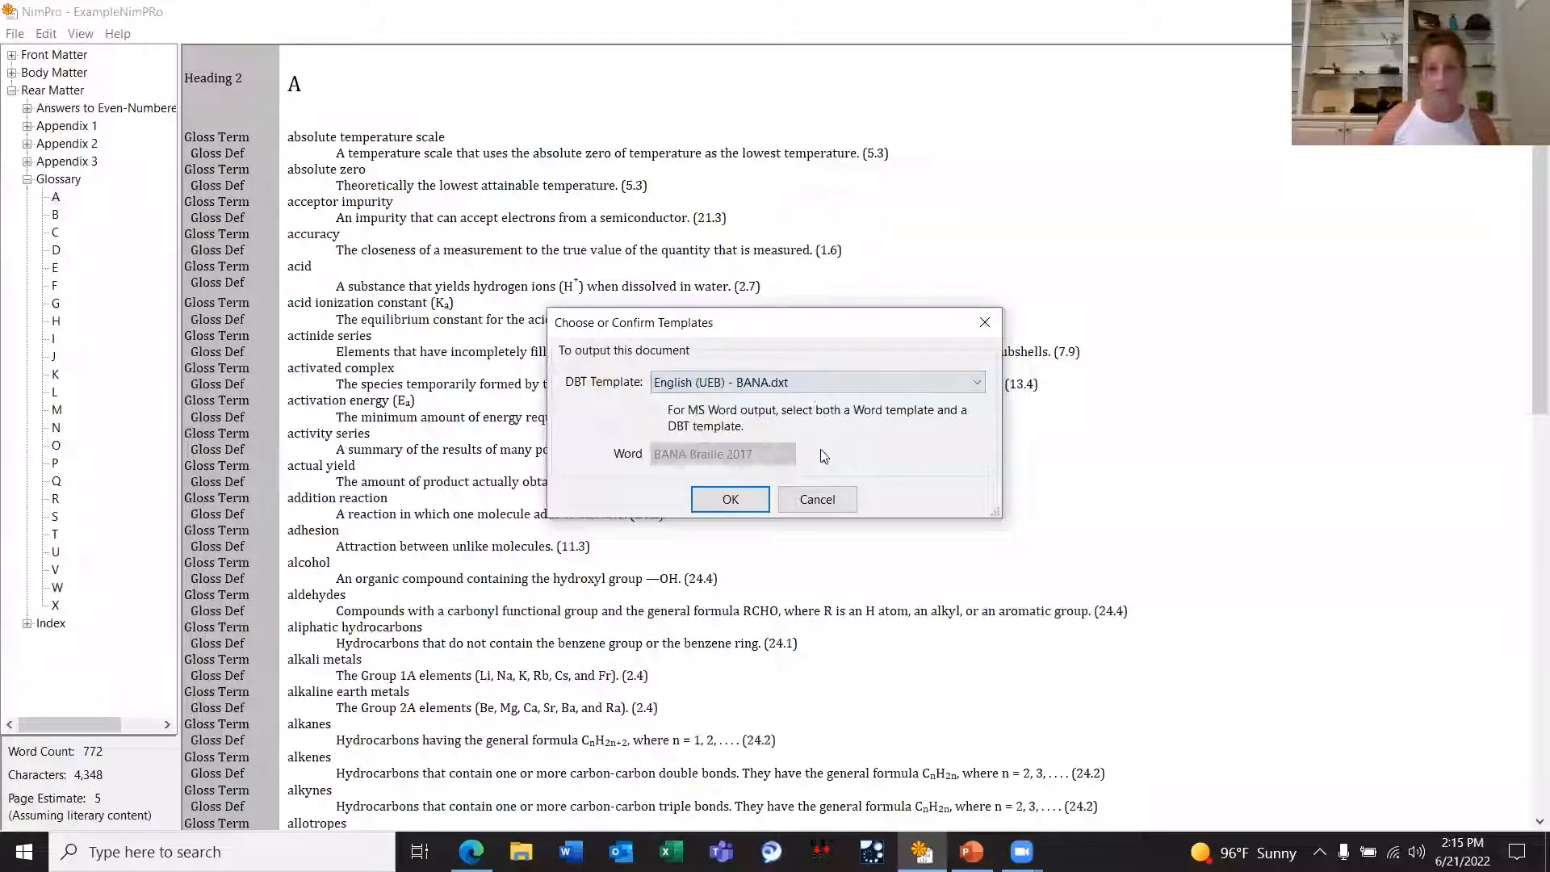
click(731, 498)
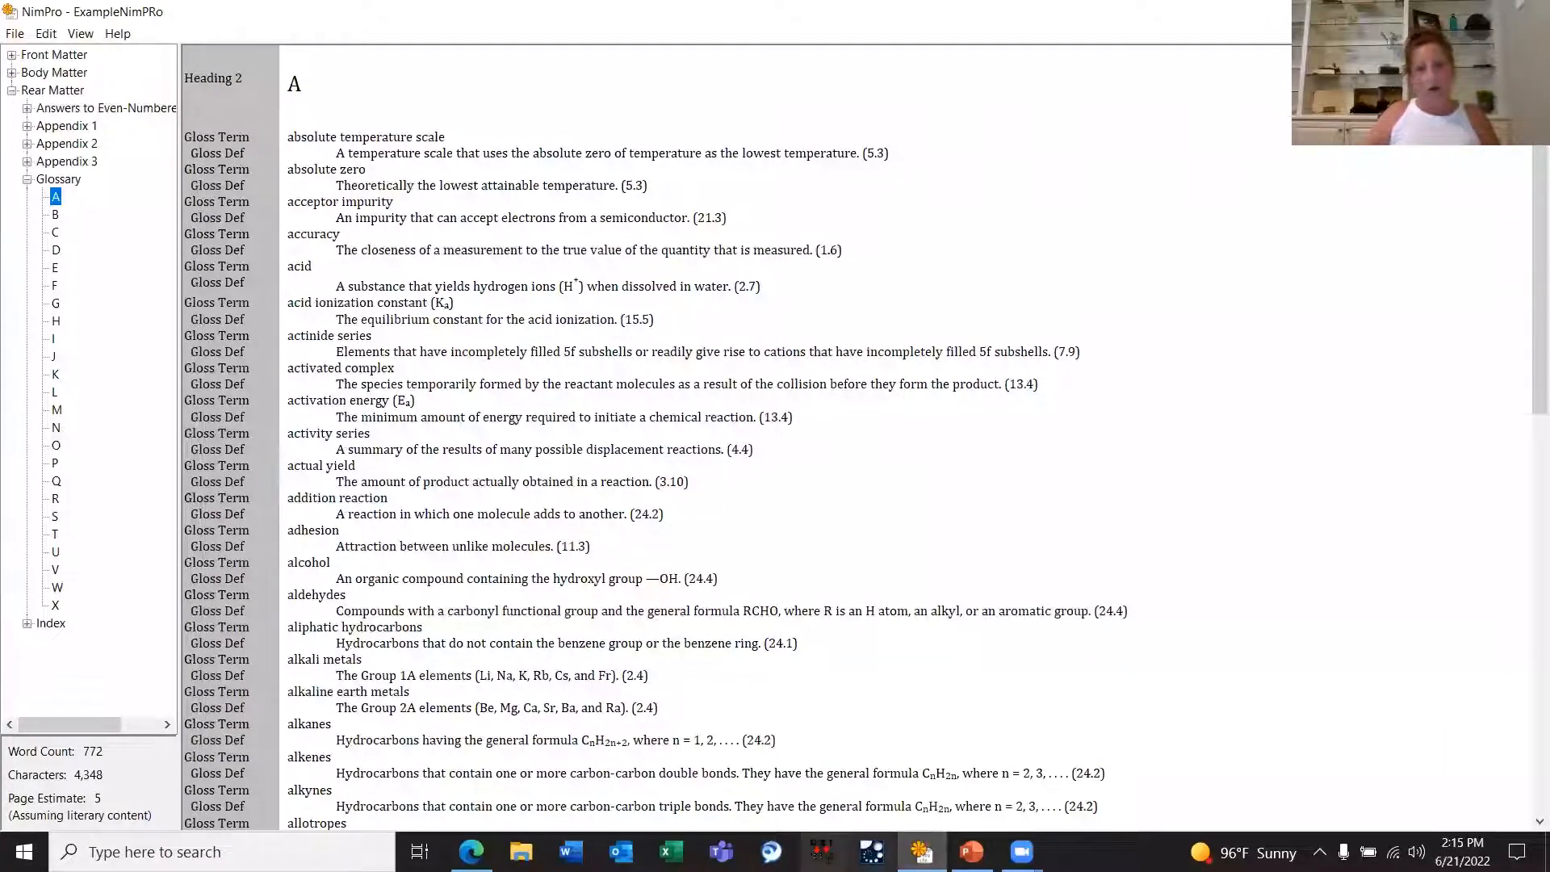
Step: Switch to the Duxbury Braille Translator, maximize its window and open the existing glossary document from the course folder
click(822, 852)
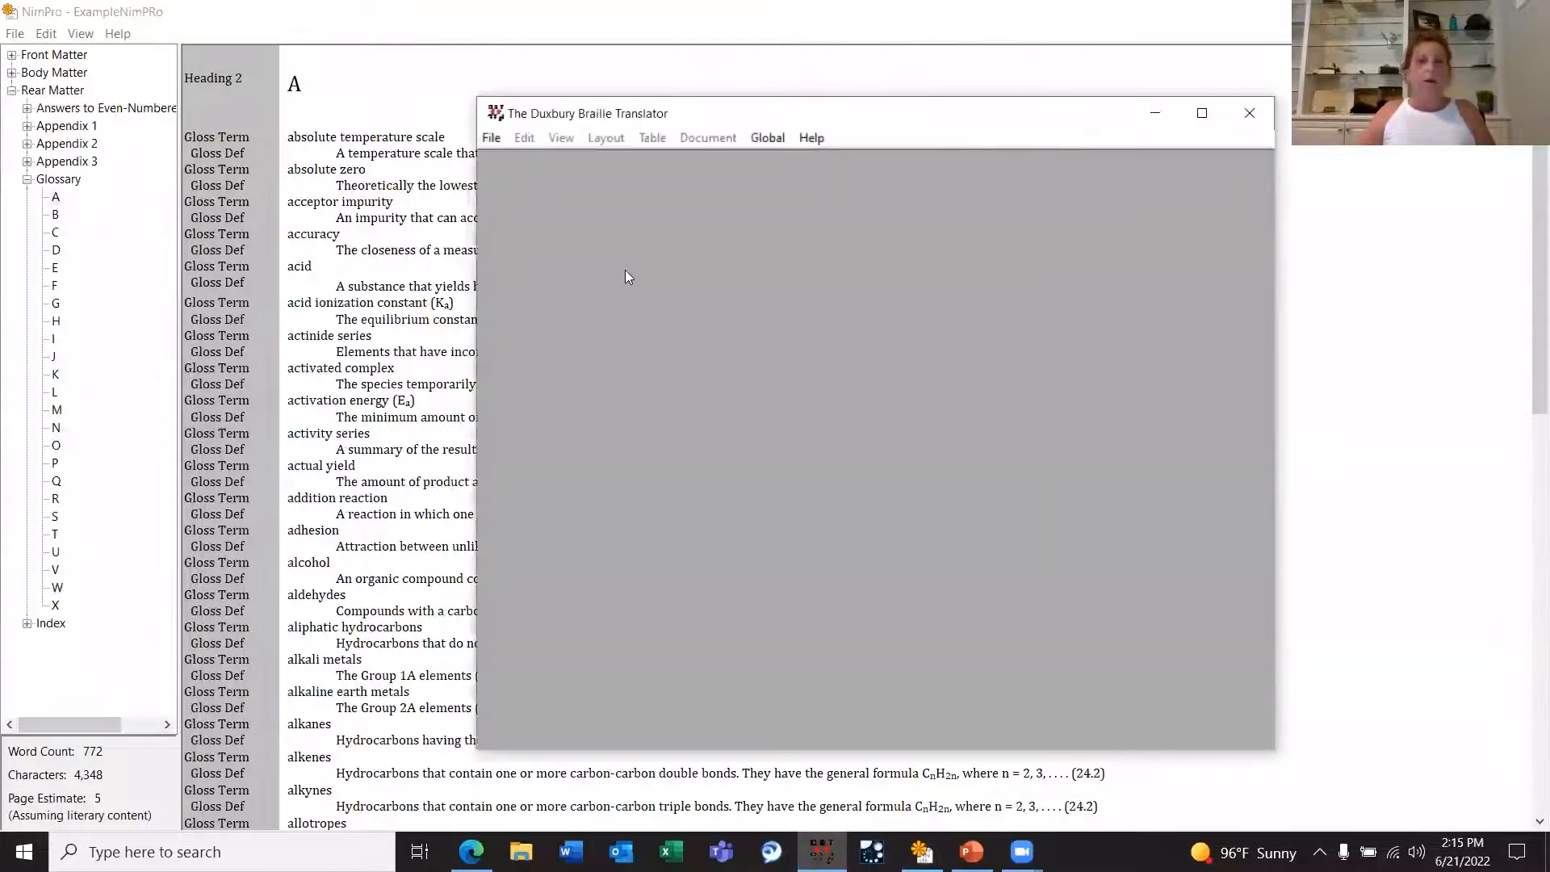
click(1197, 110)
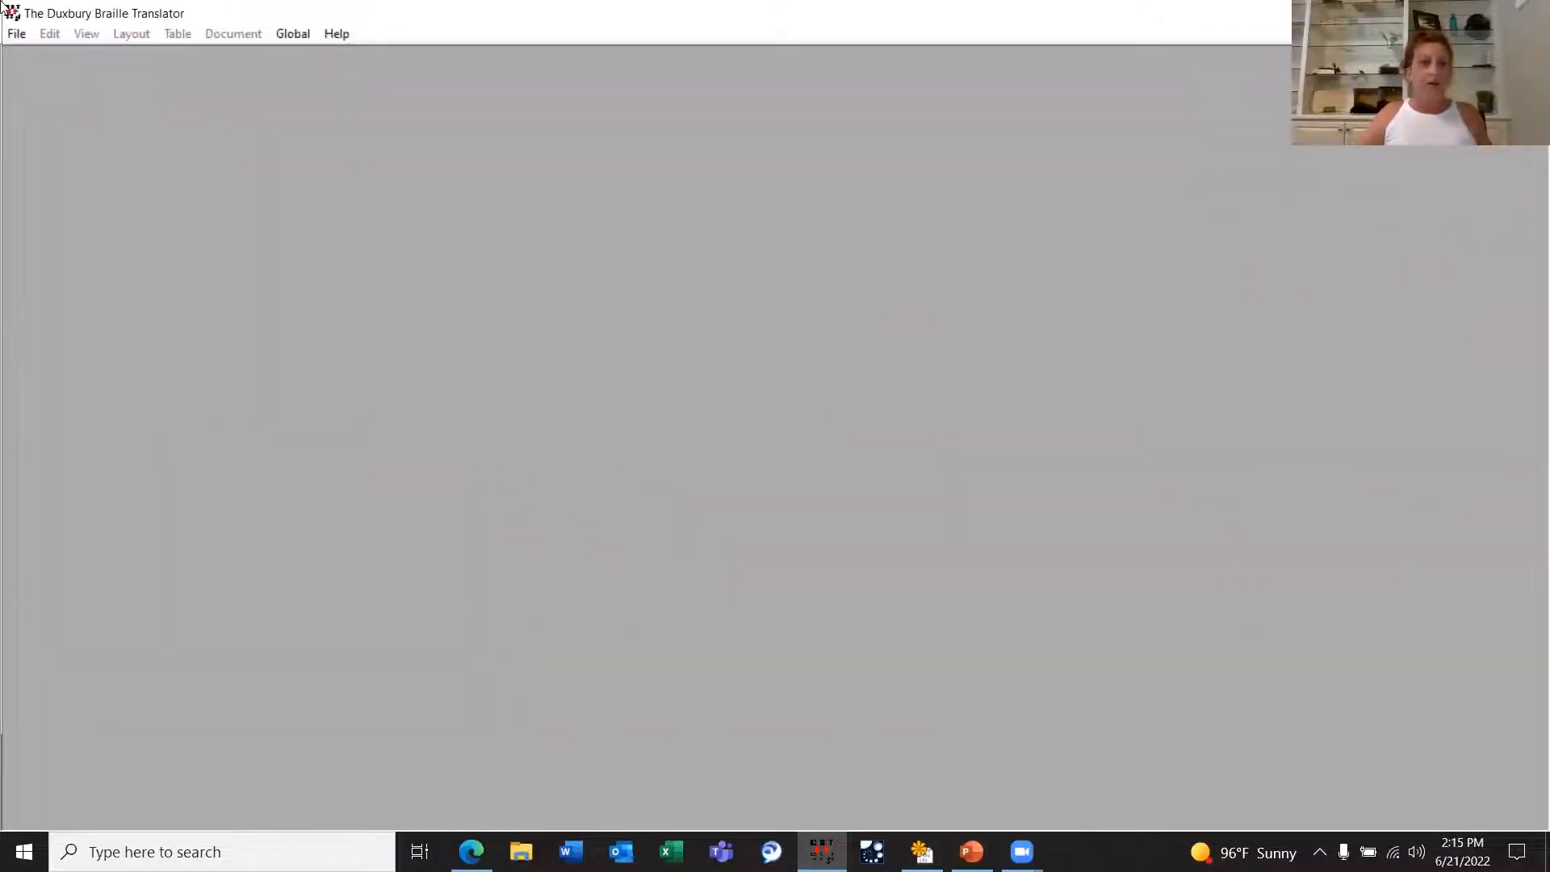
click(14, 36)
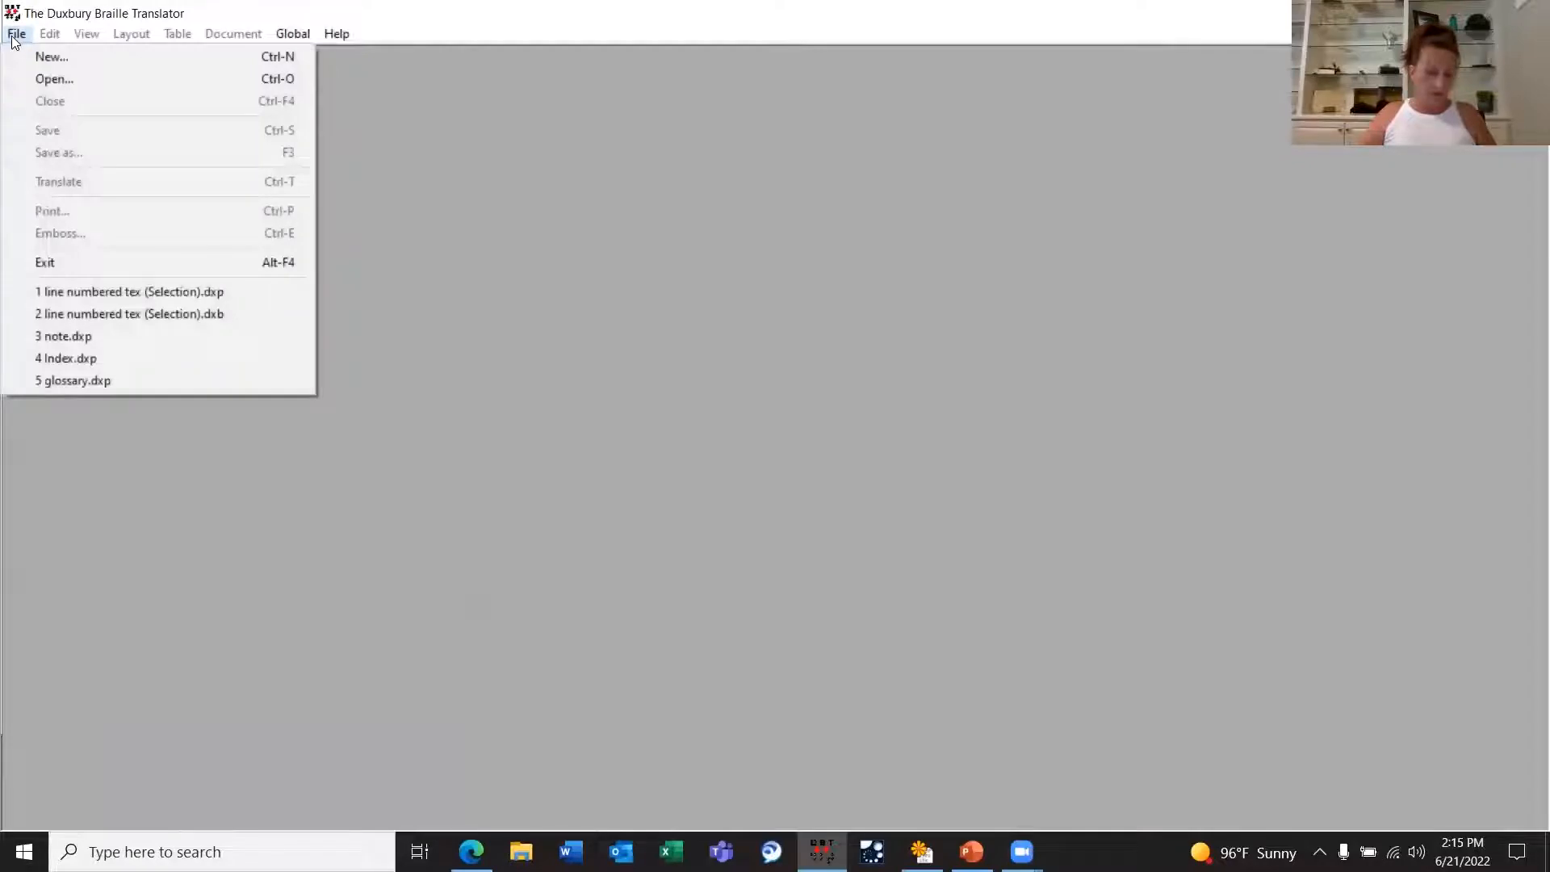
click(50, 81)
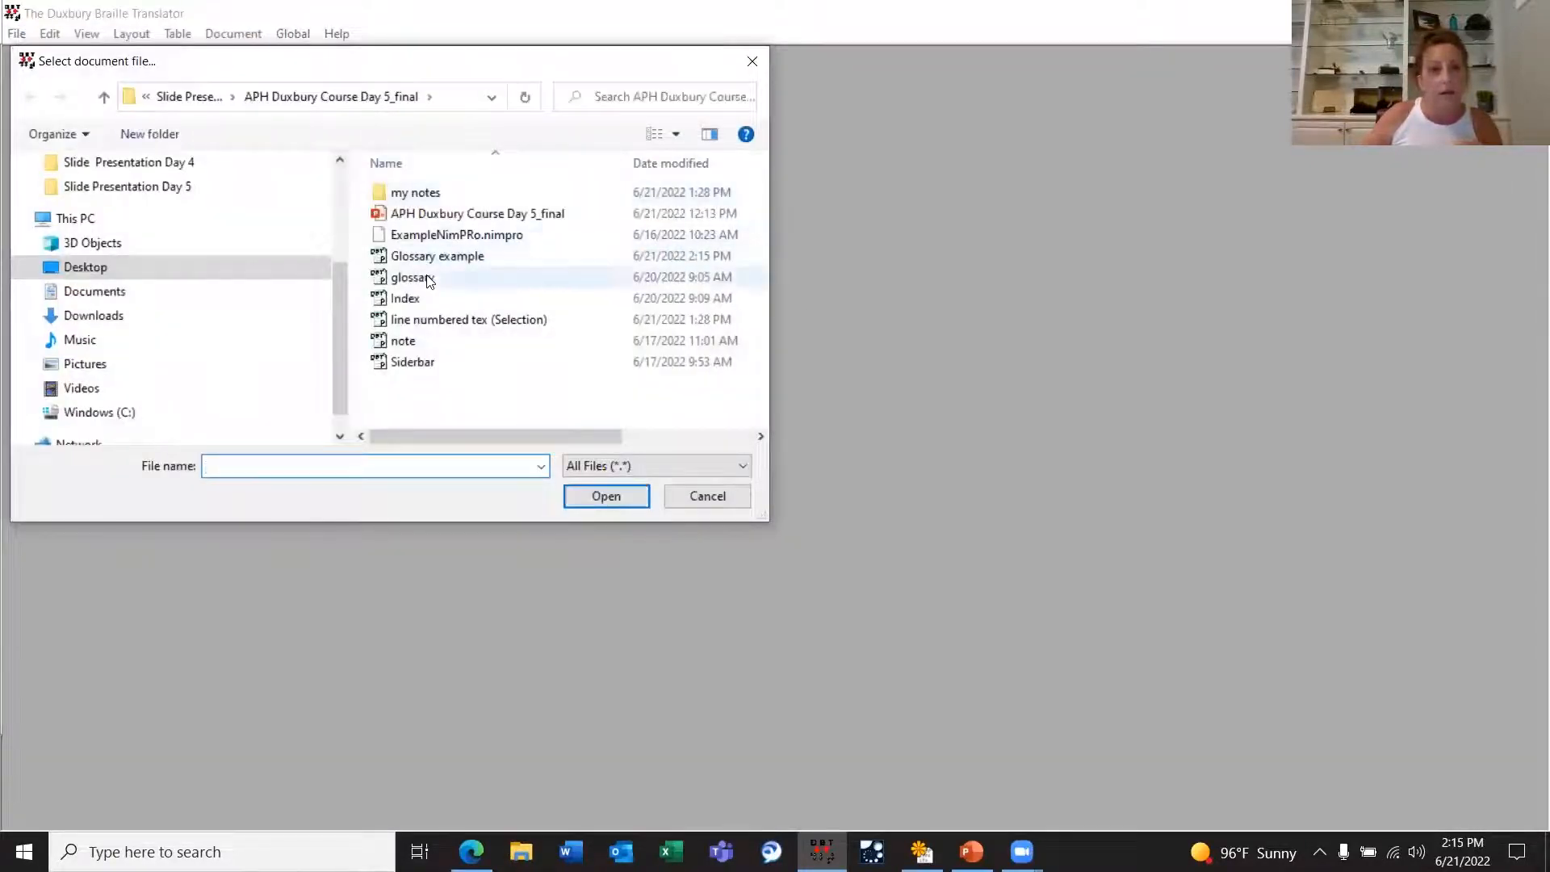
click(430, 278)
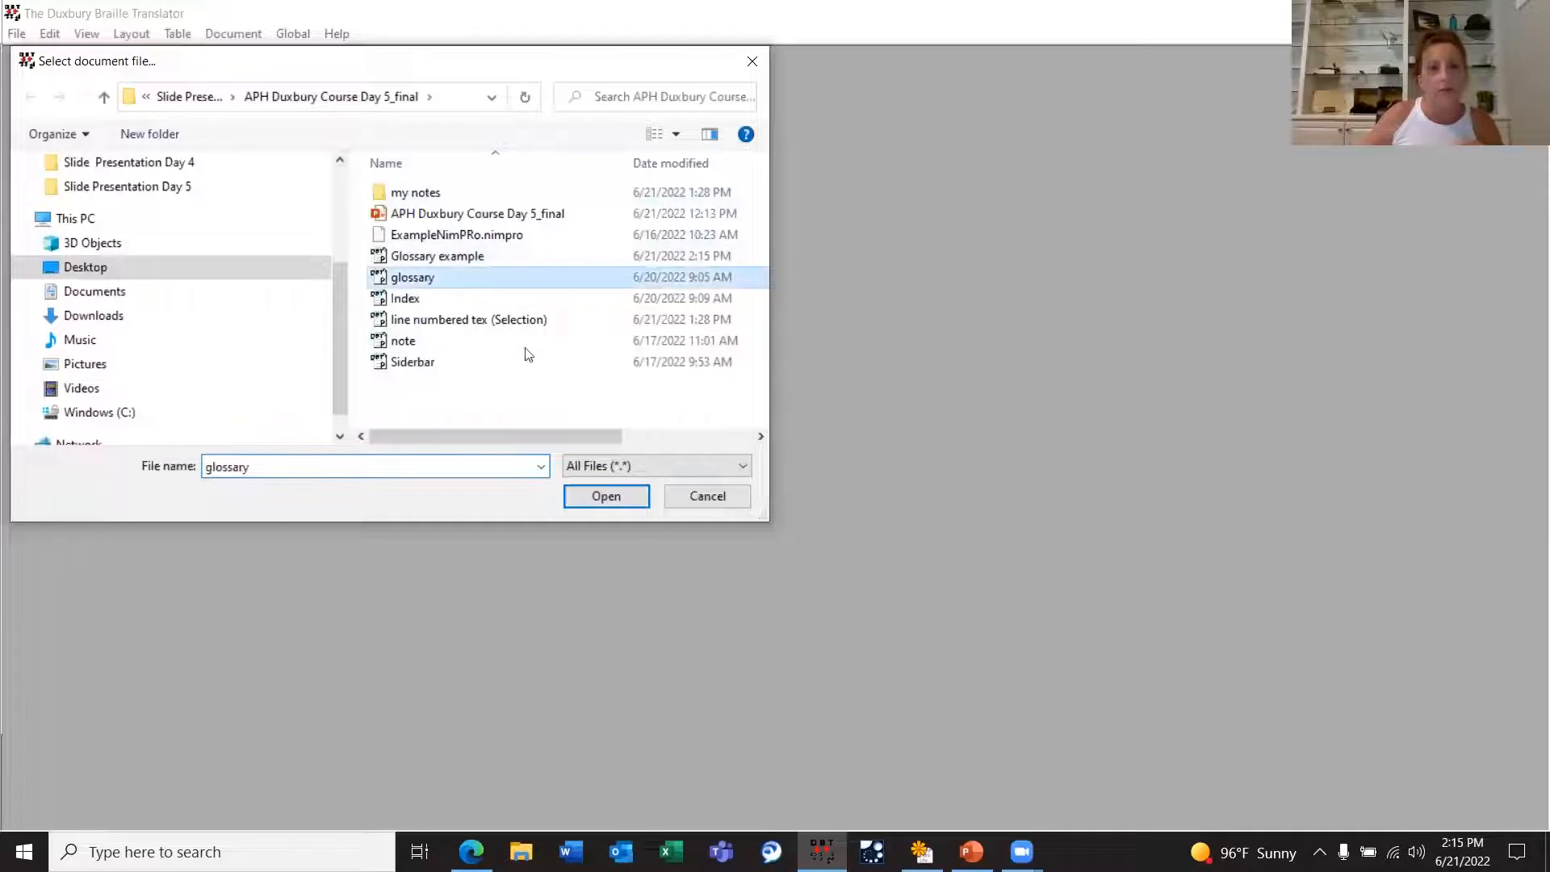
click(610, 494)
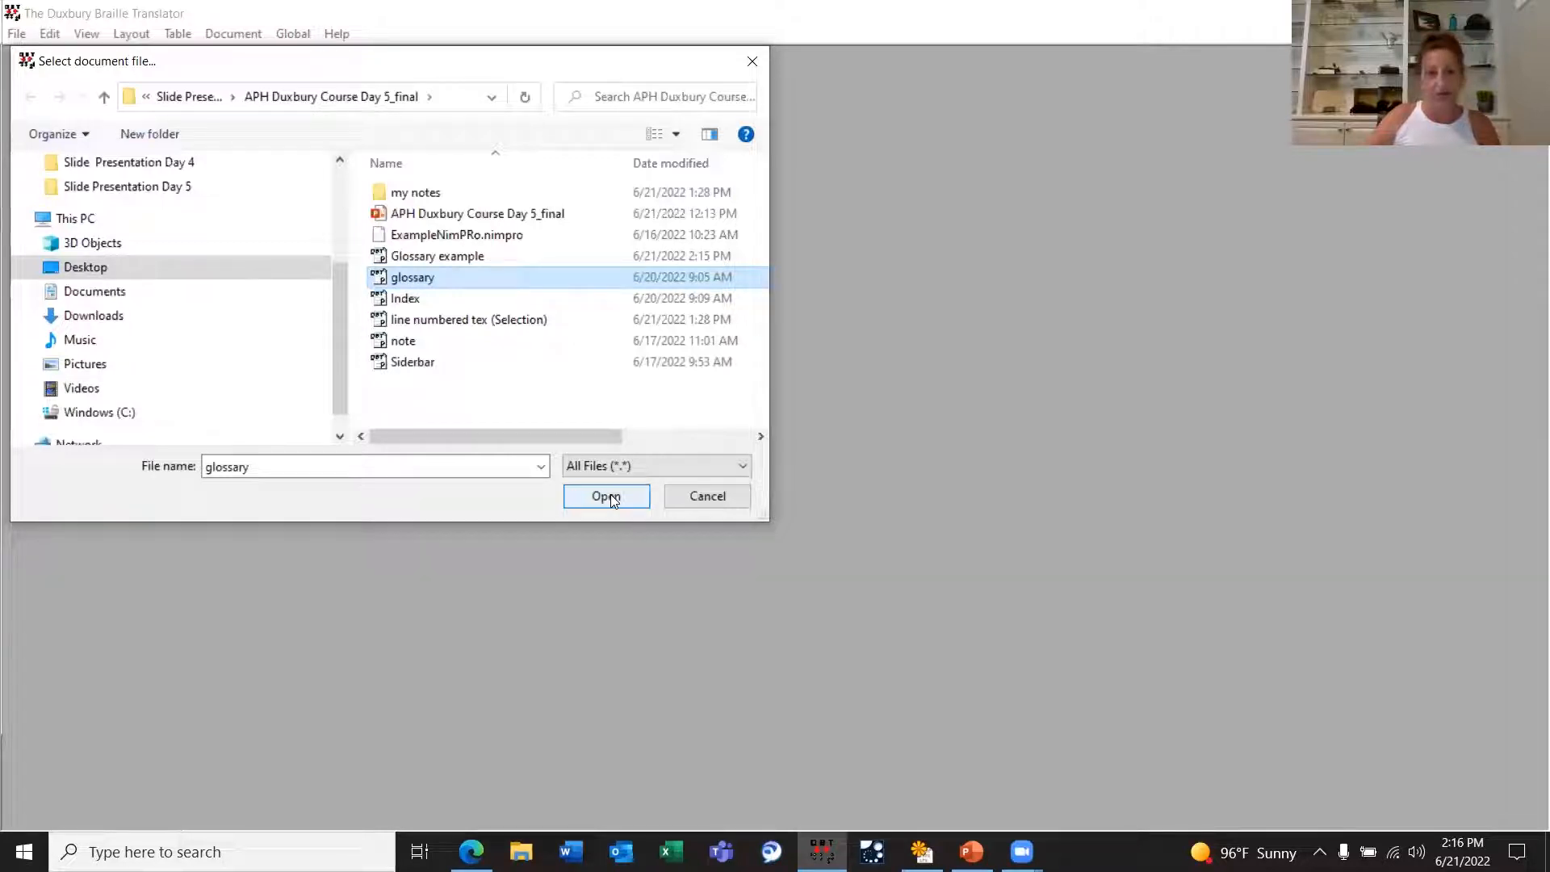
click(610, 494)
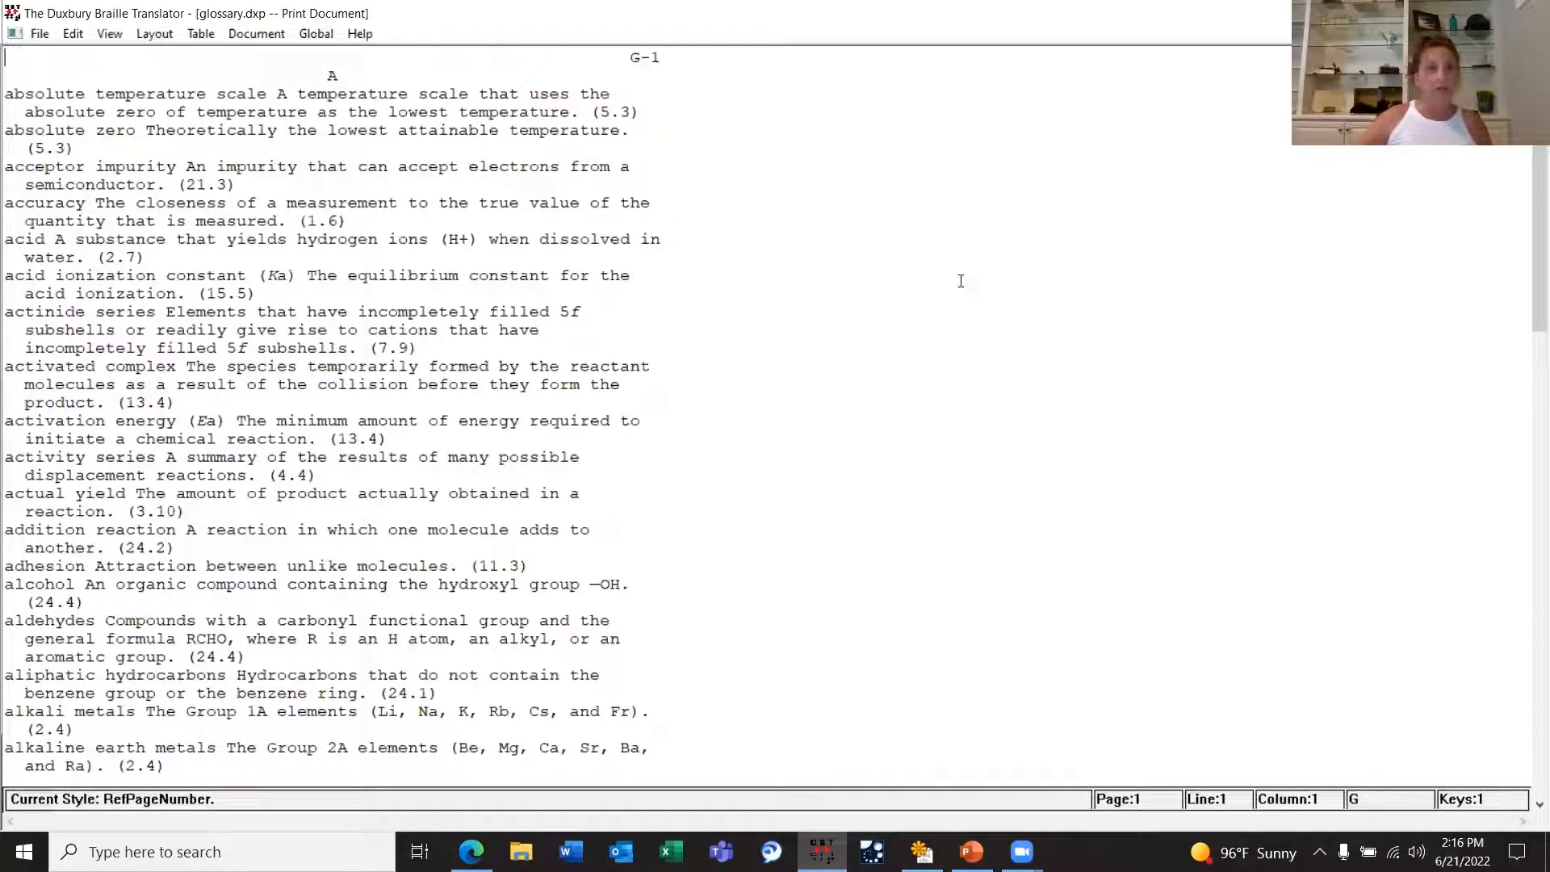
Step: Show the formatting codes in the glossary document and translate it into braille, returning to the print document
click(109, 37)
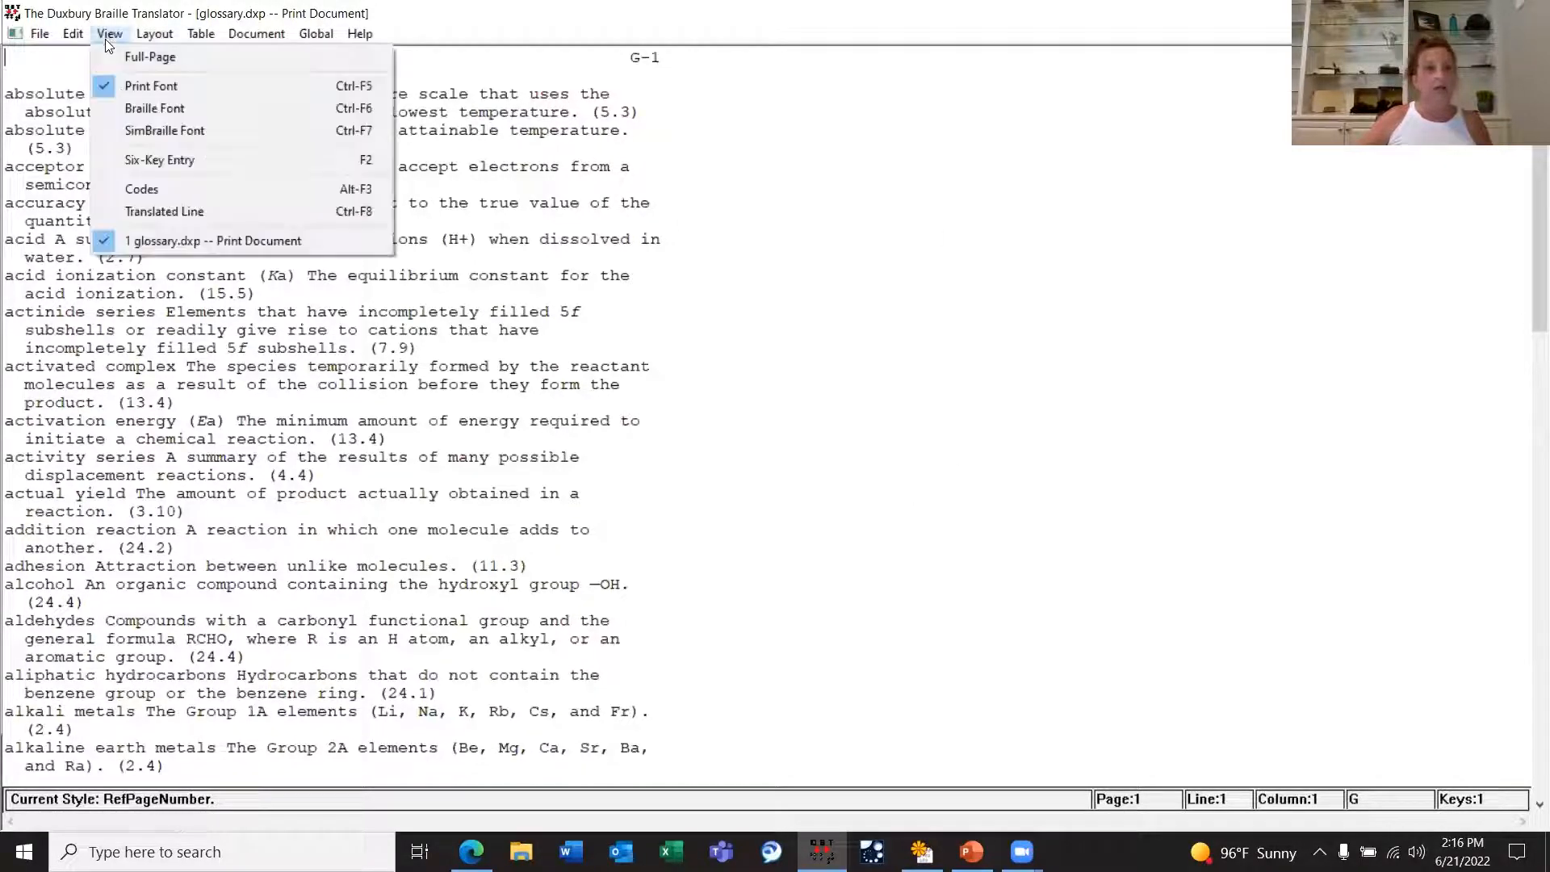
click(117, 191)
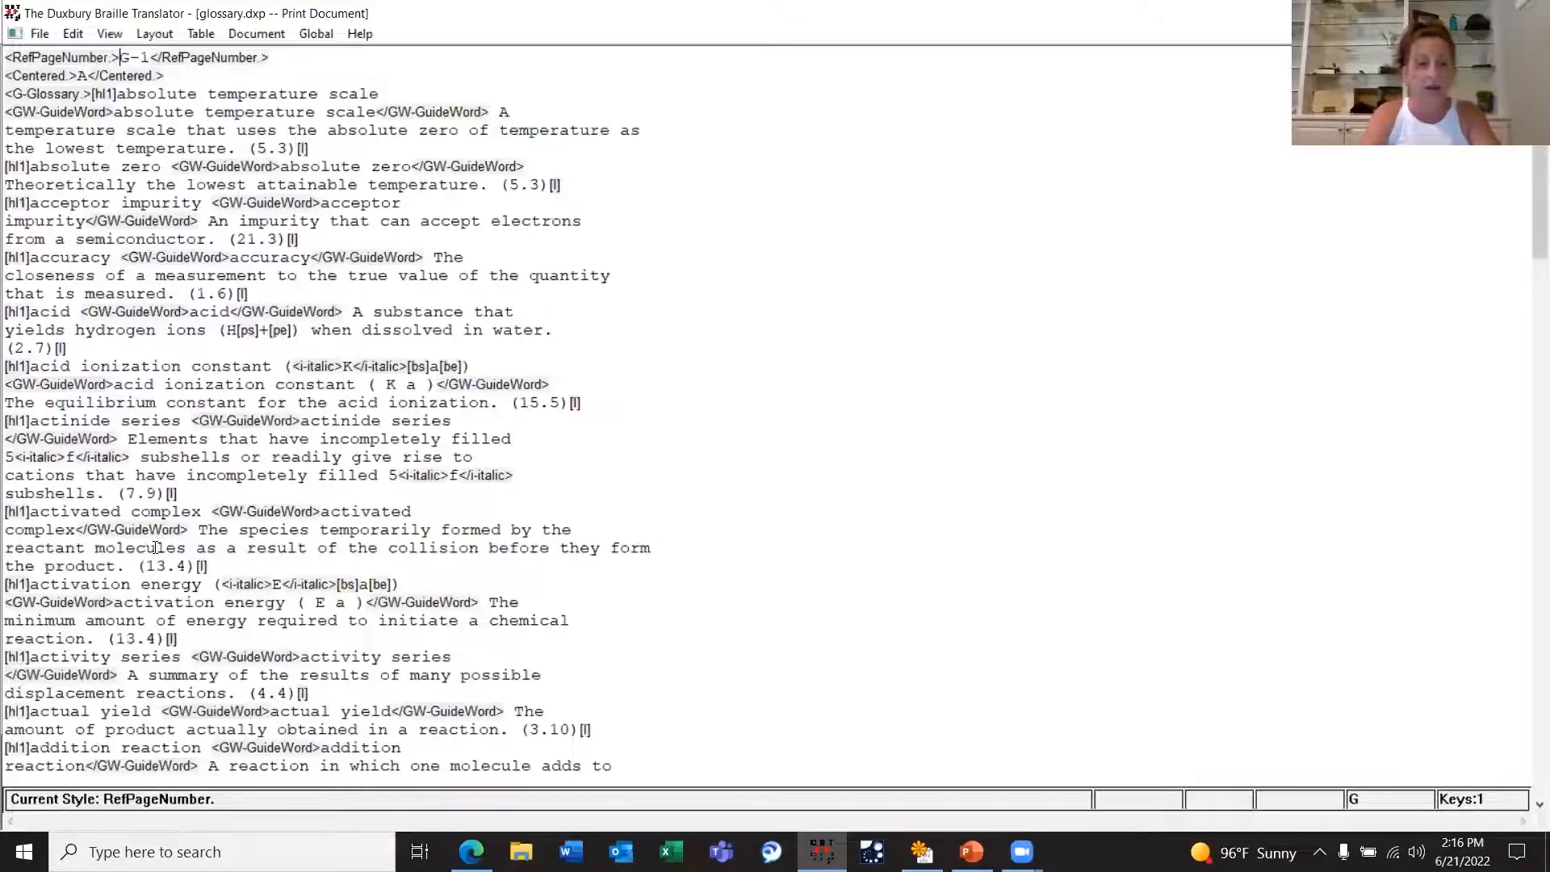
key(ctrl+t)
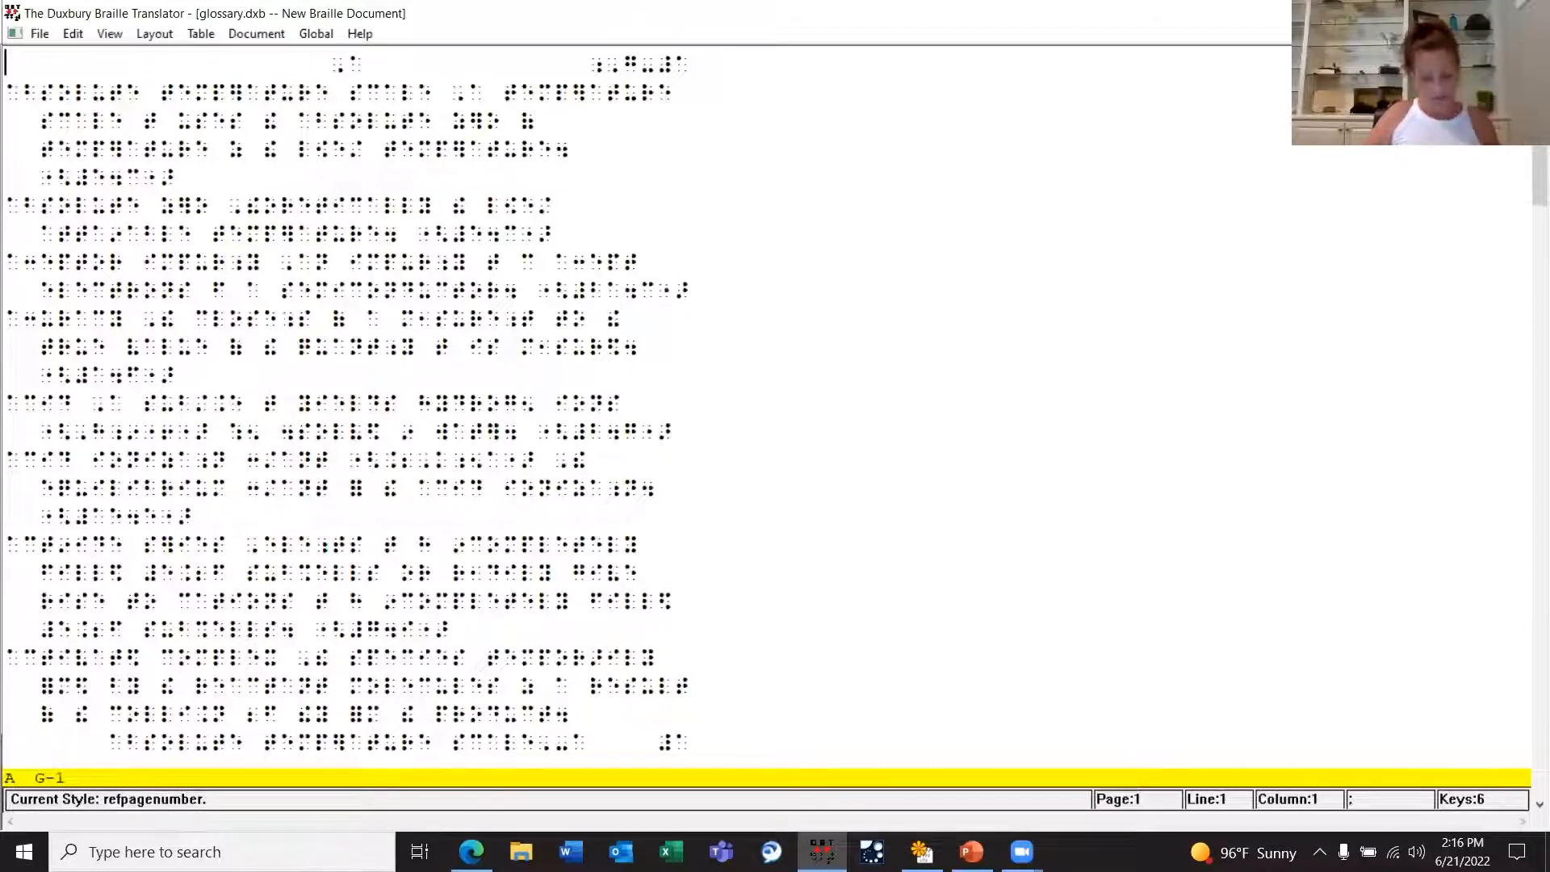
key(ctrl+F6)
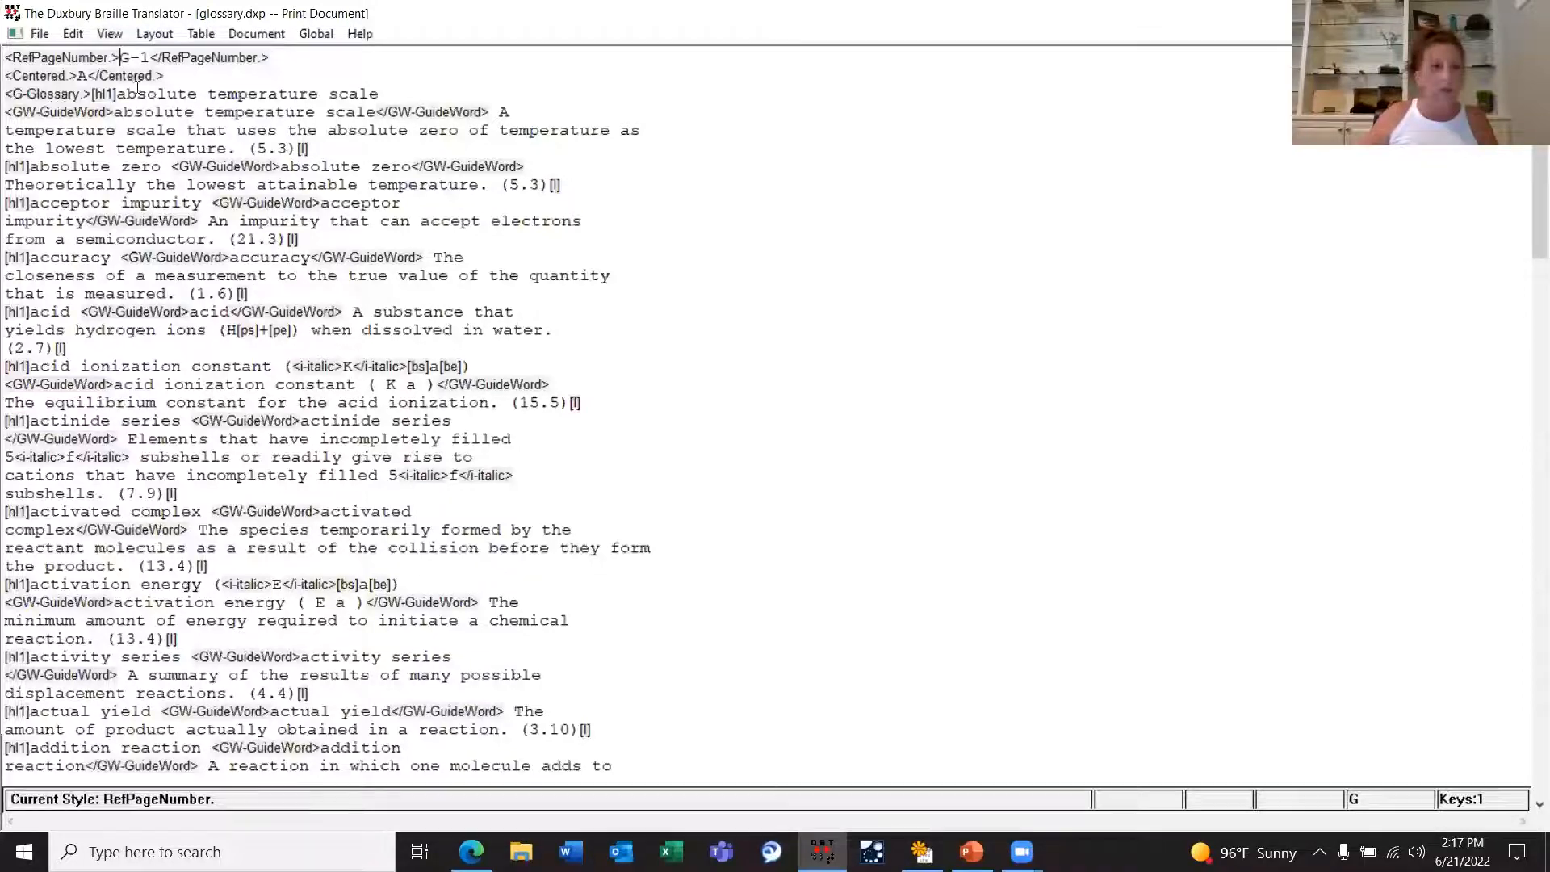
click(141, 34)
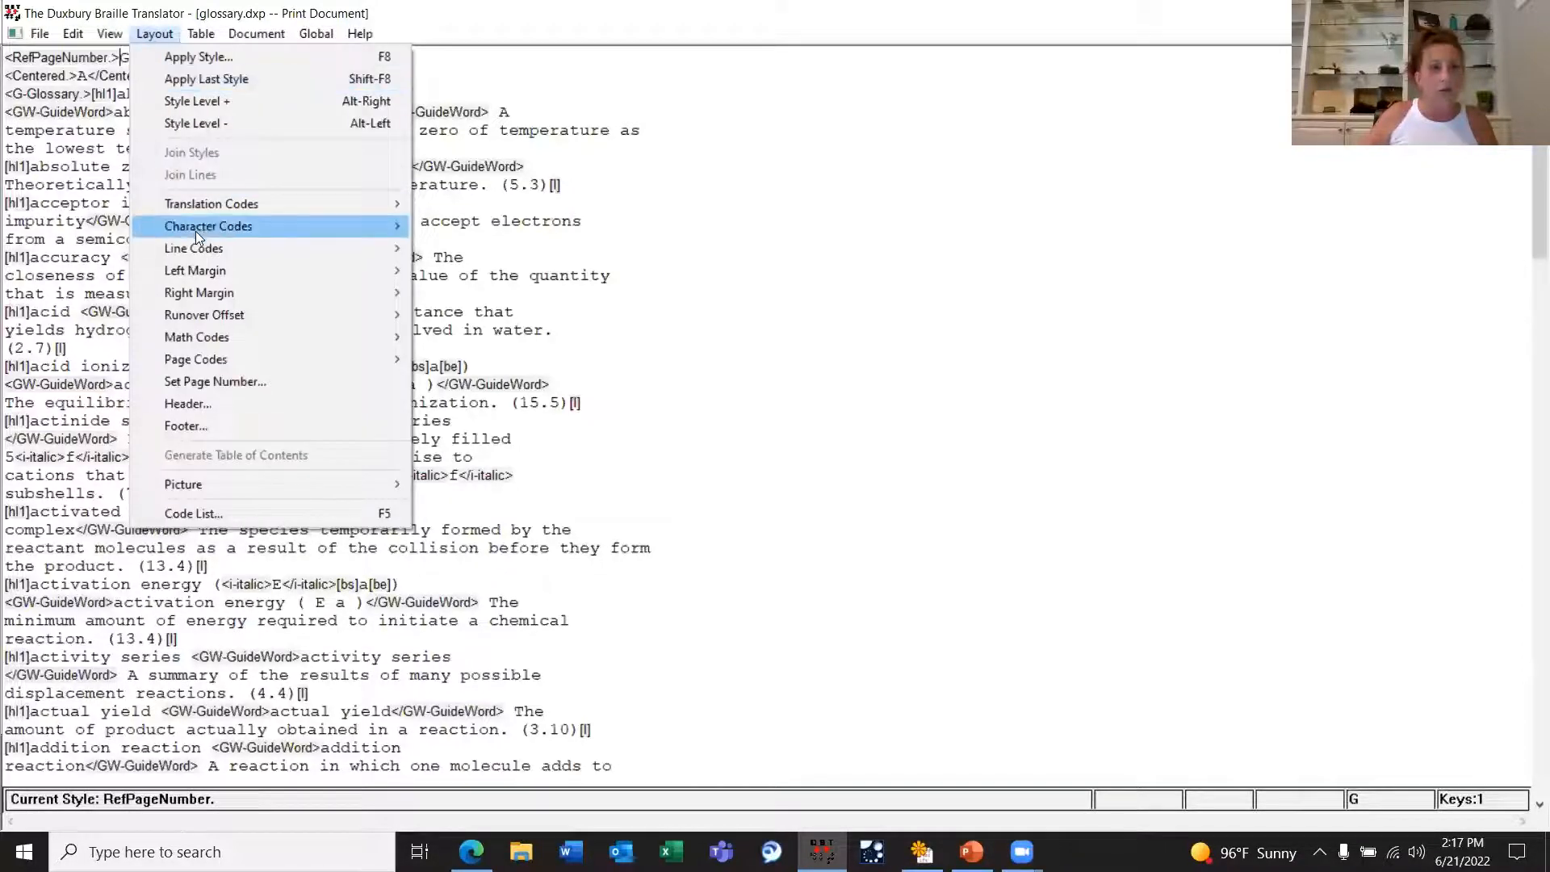
mouse_move(196, 230)
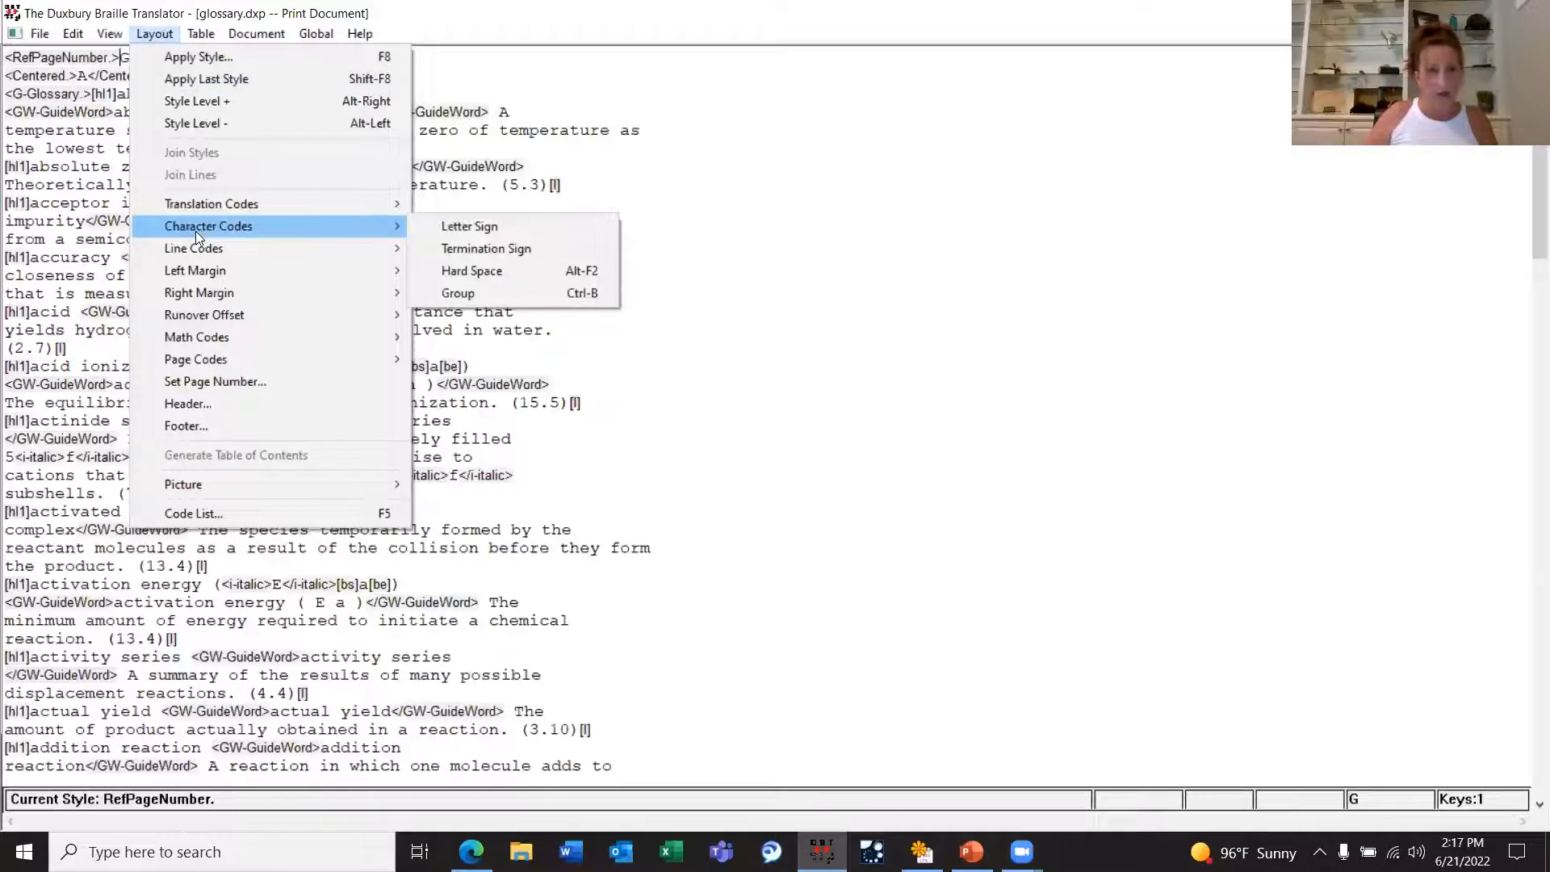
click(472, 272)
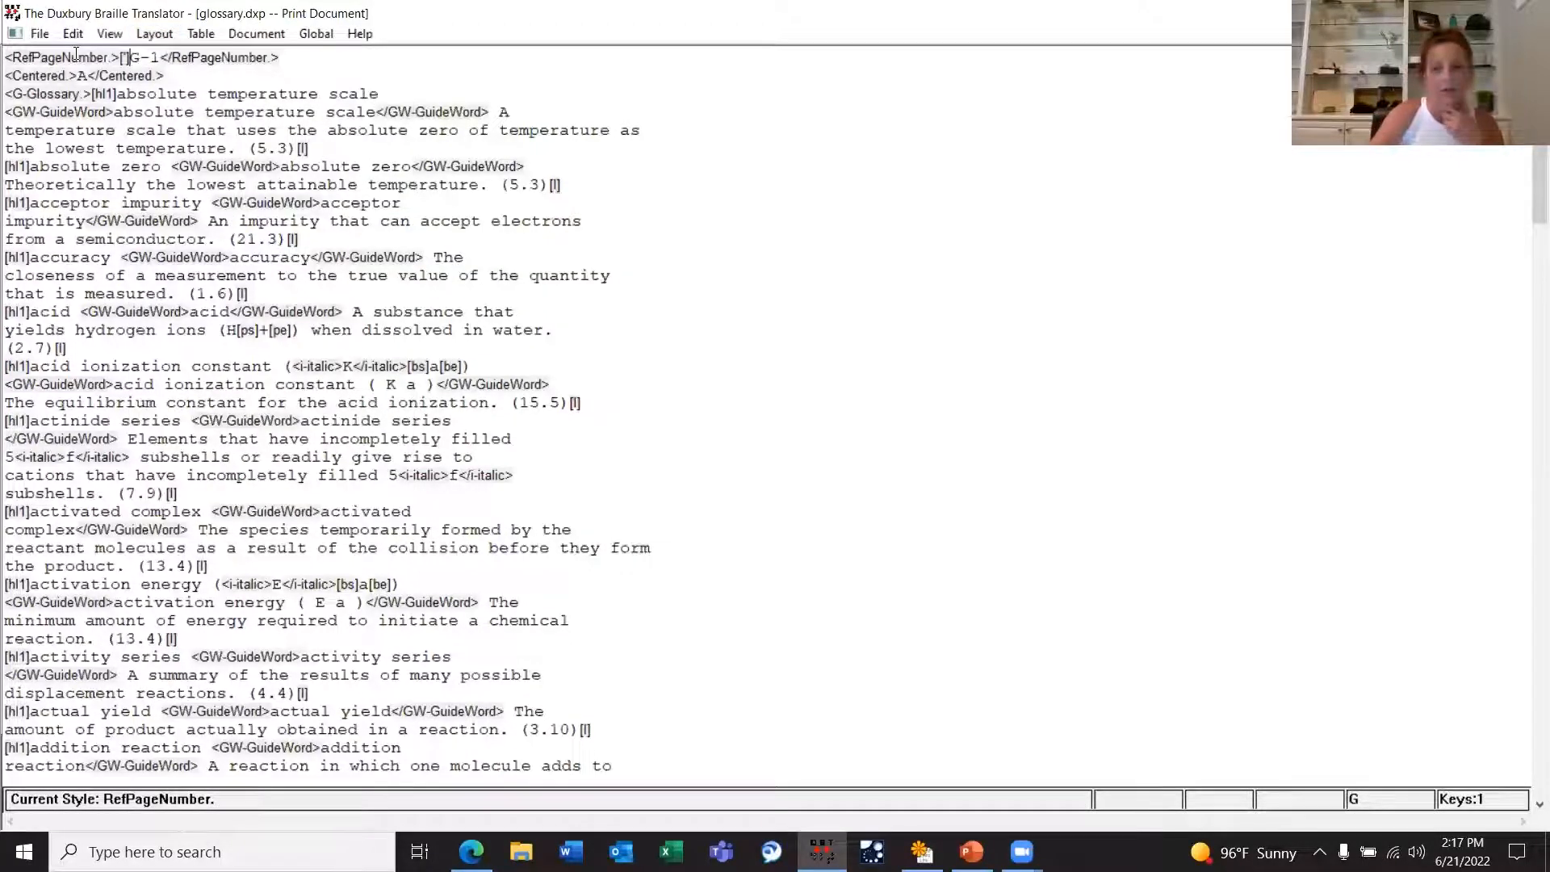
key(BackSpace)
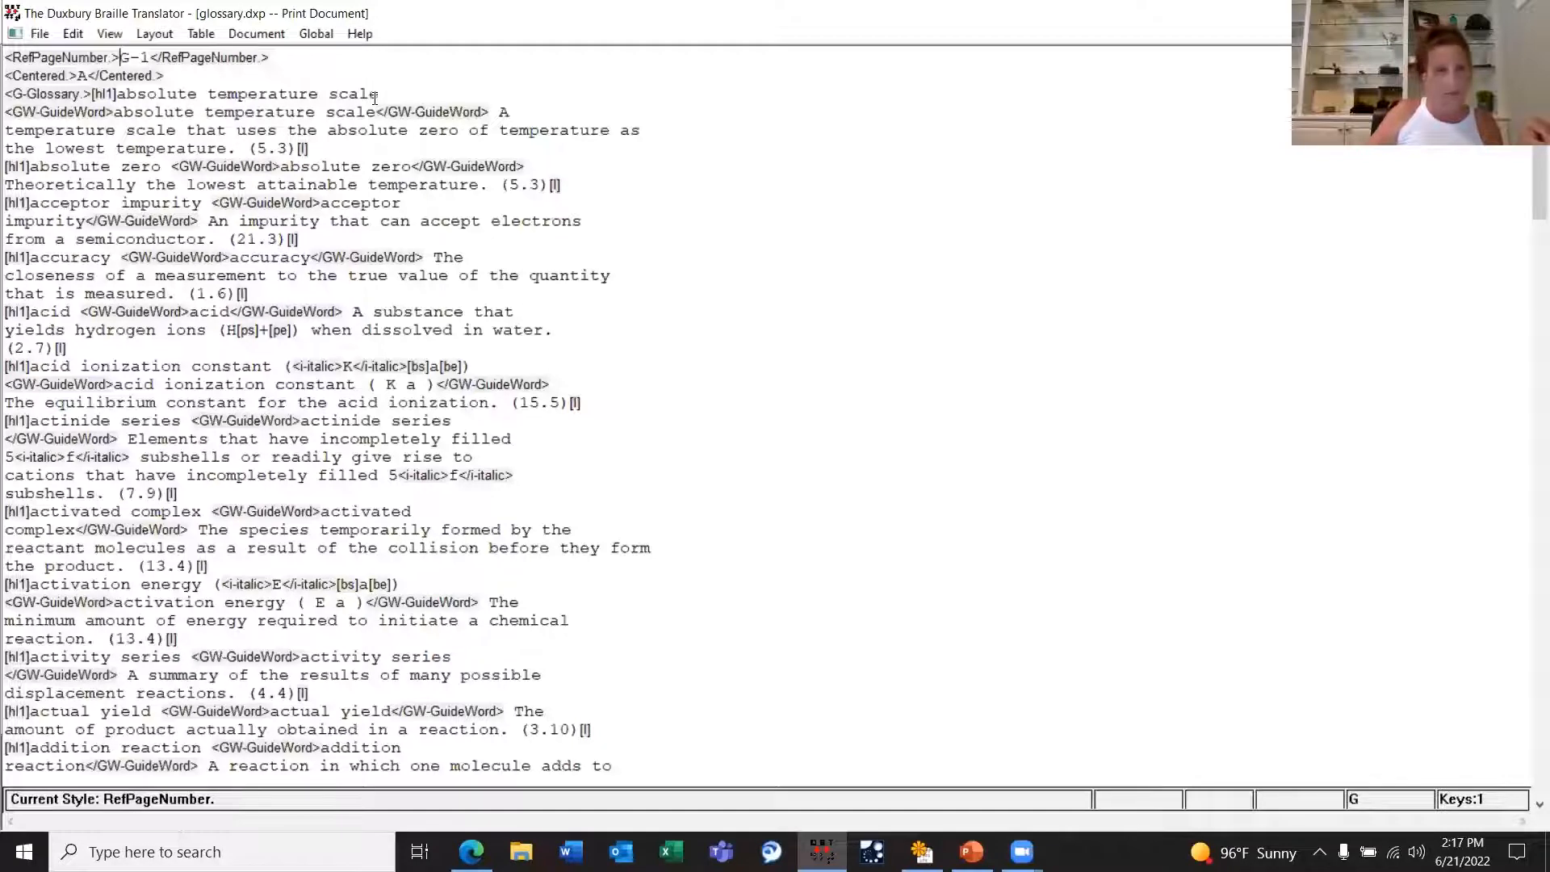
Step: Insert a hard space code directly after the closing guide word code of the "absolute temperature scale" entry
click(489, 112)
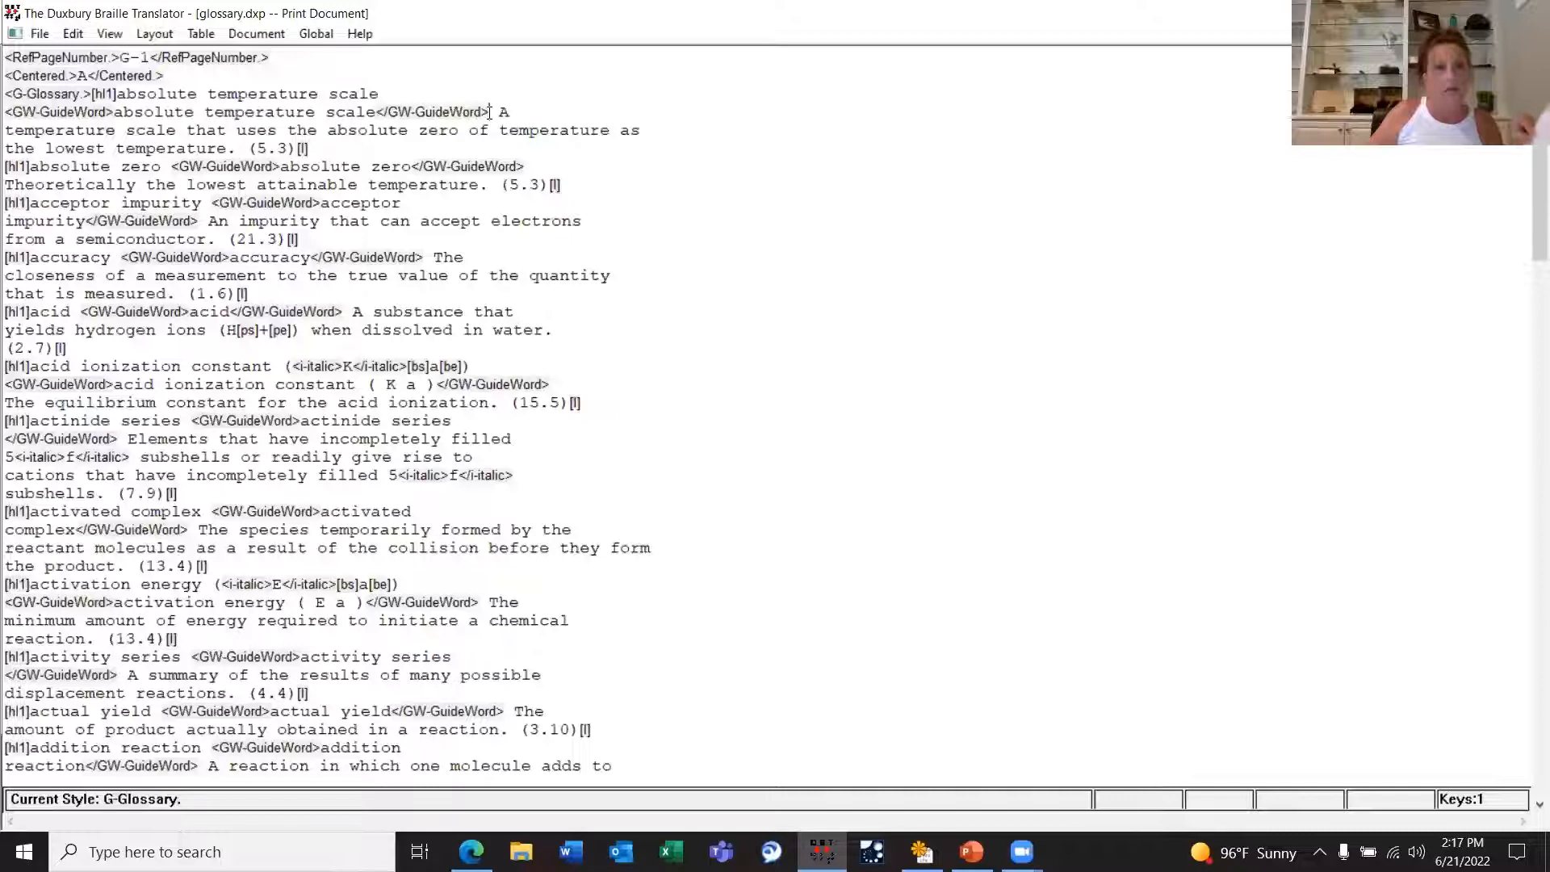
click(150, 37)
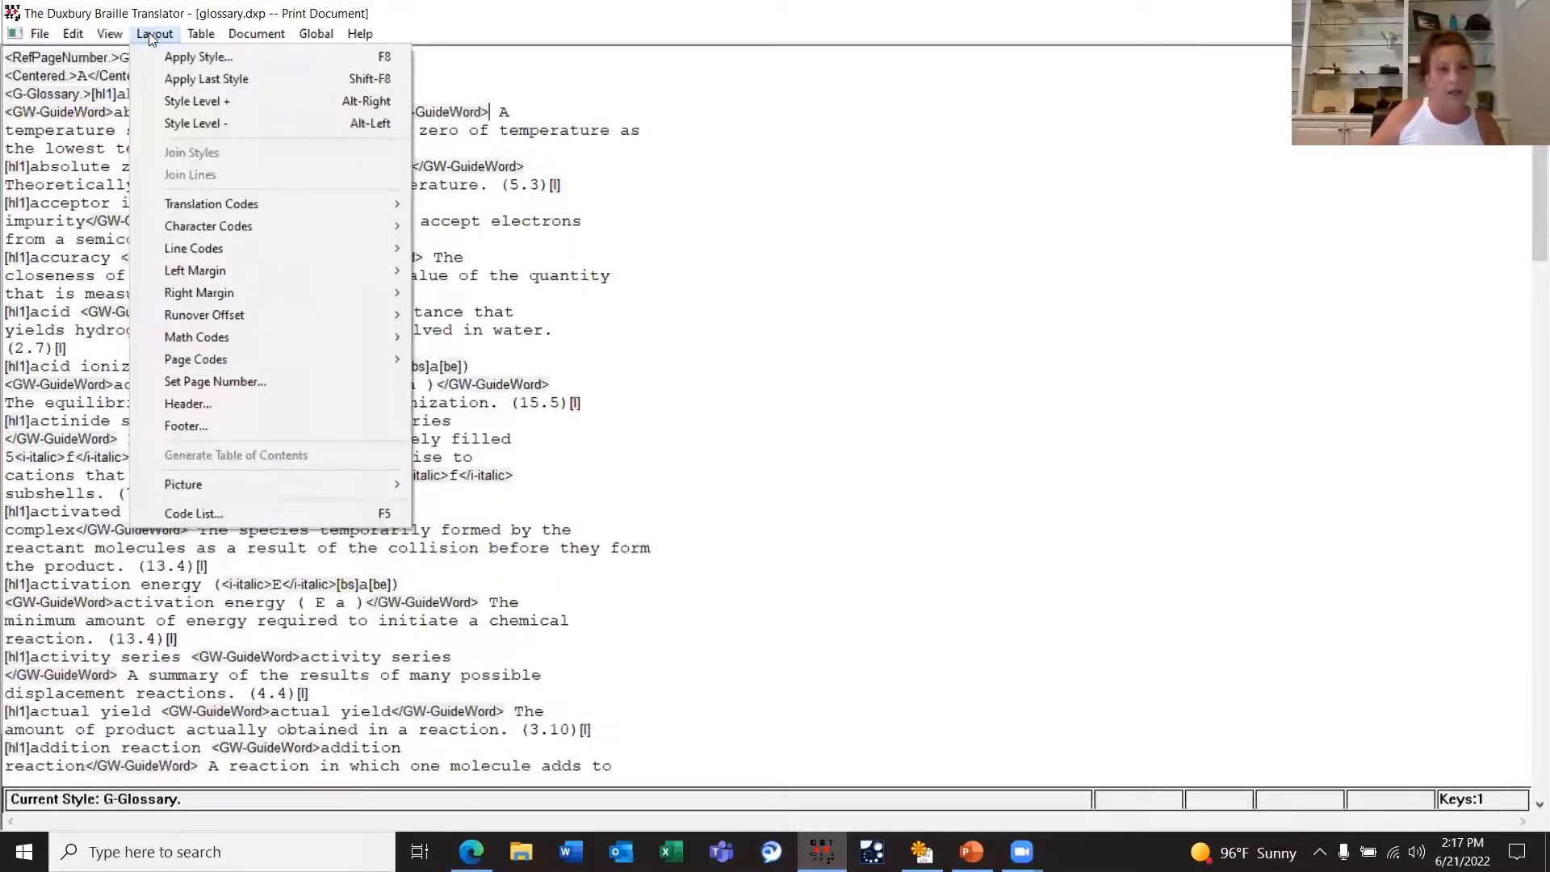
mouse_move(182, 229)
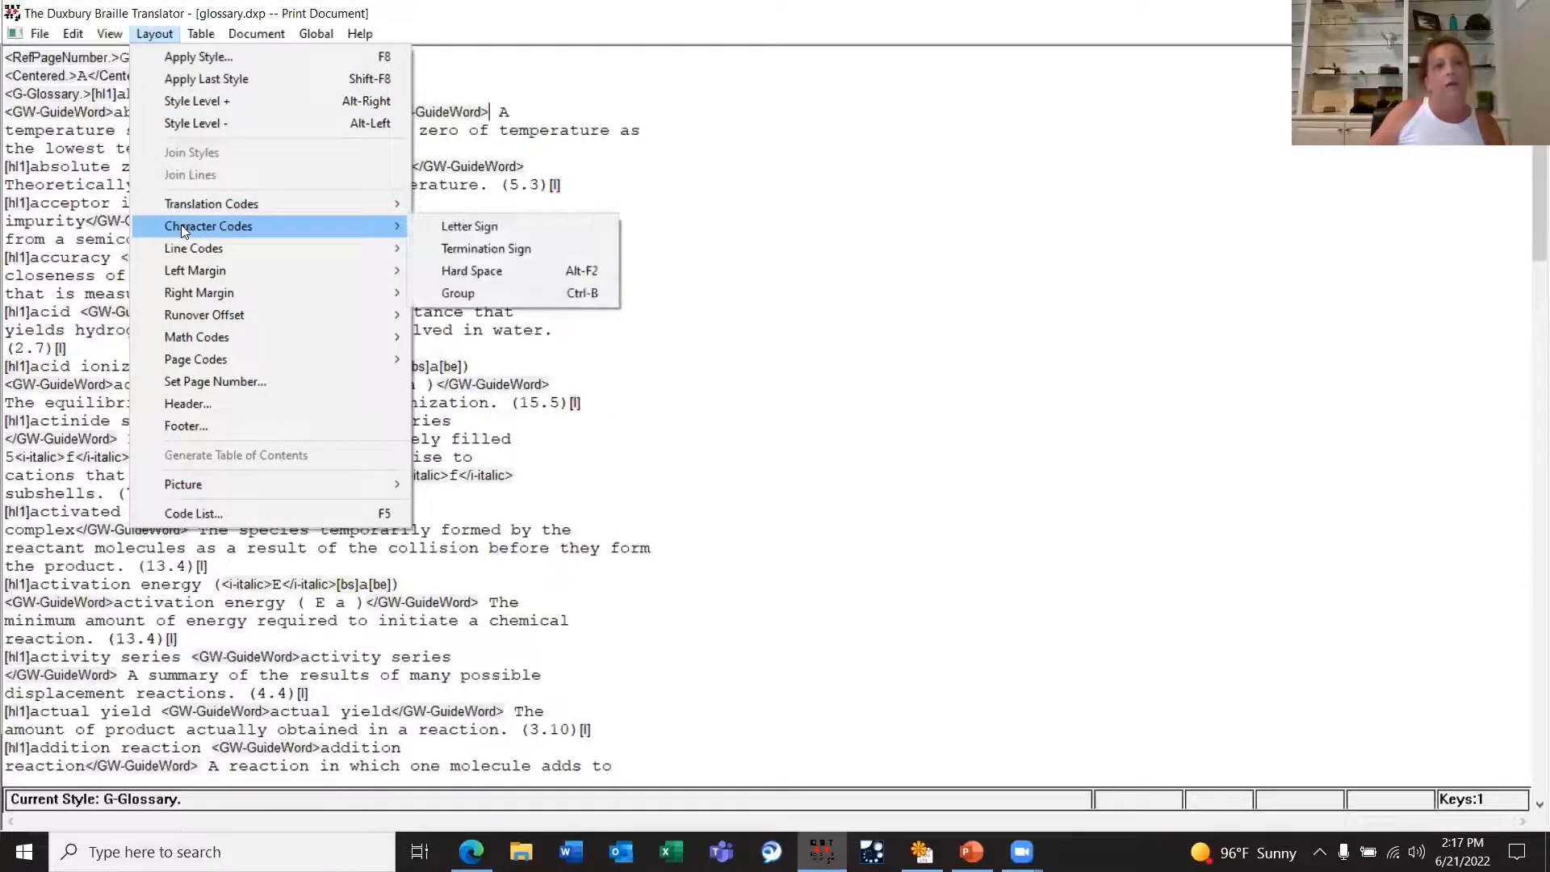
click(478, 270)
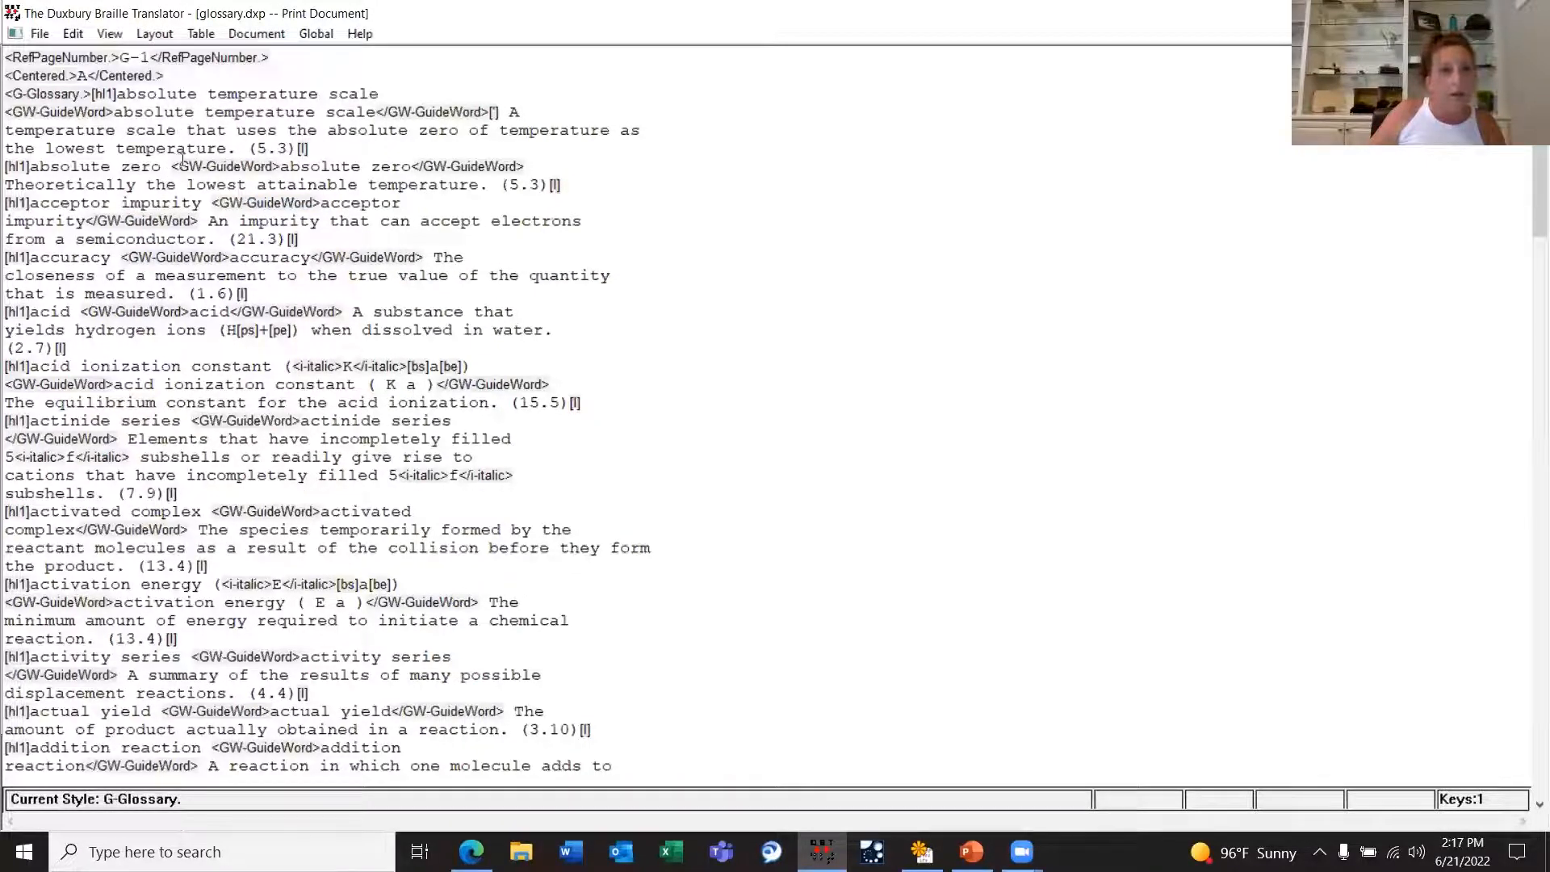
Step: Insert a hard space code directly after the closing guide word code of the "absolute zero" entry
click(522, 166)
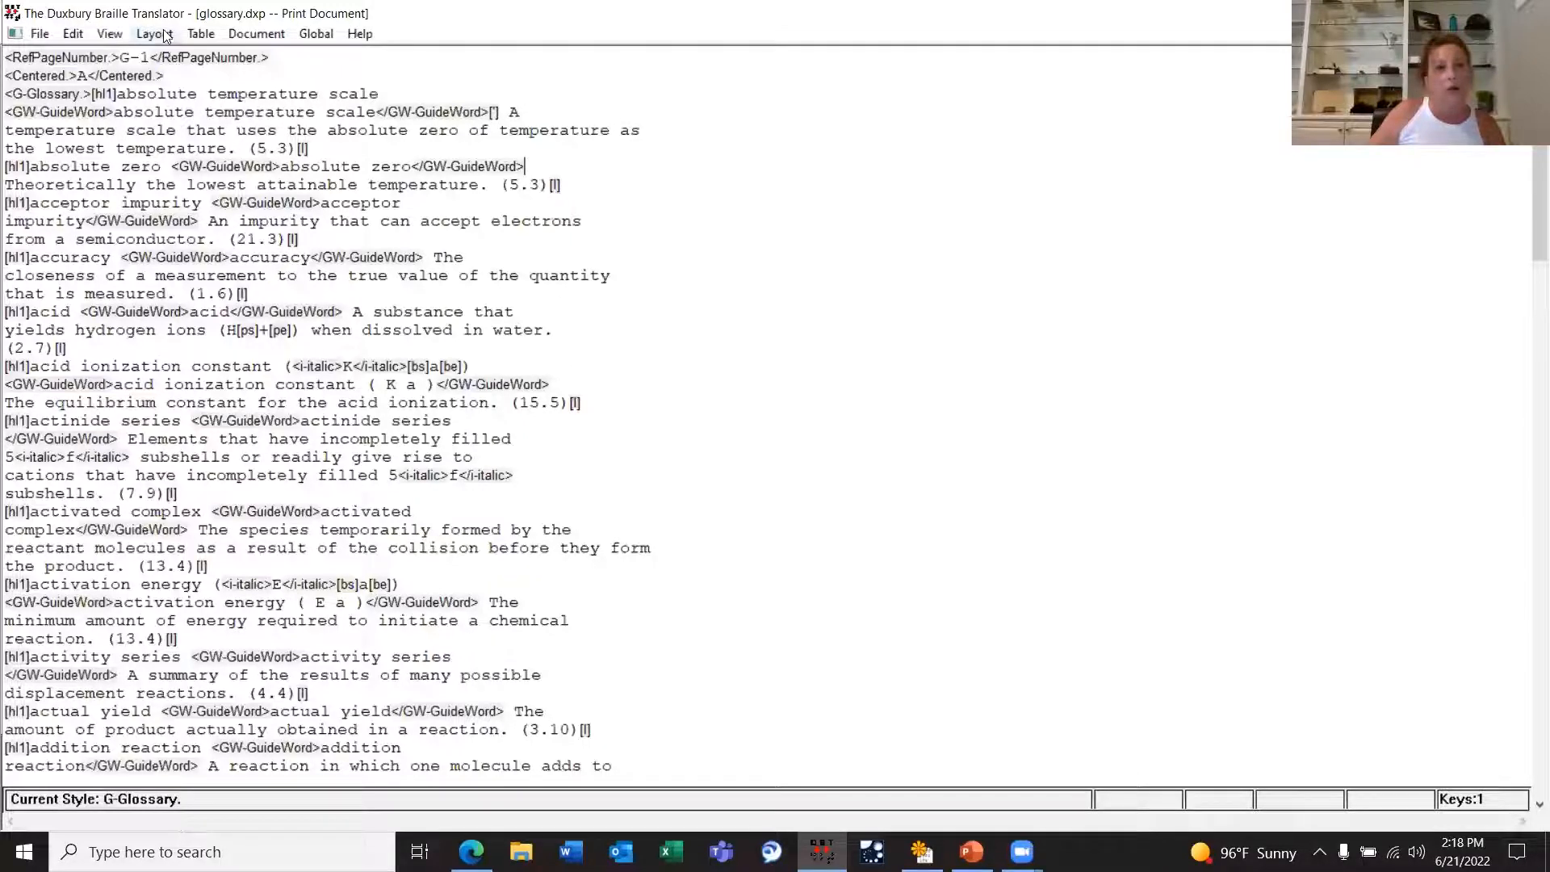
click(156, 34)
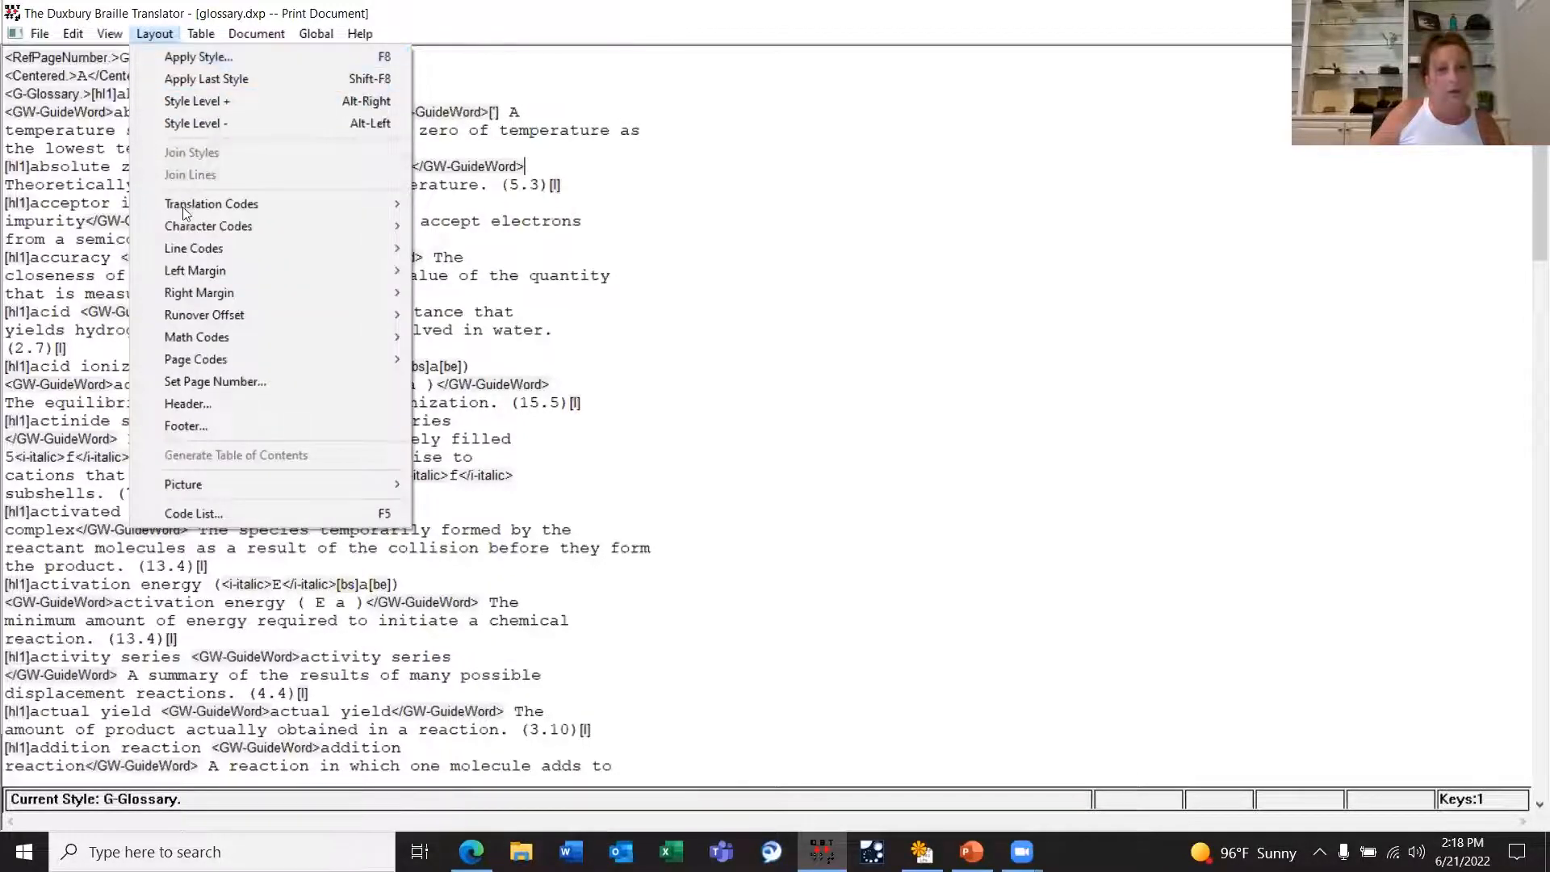
mouse_move(182, 224)
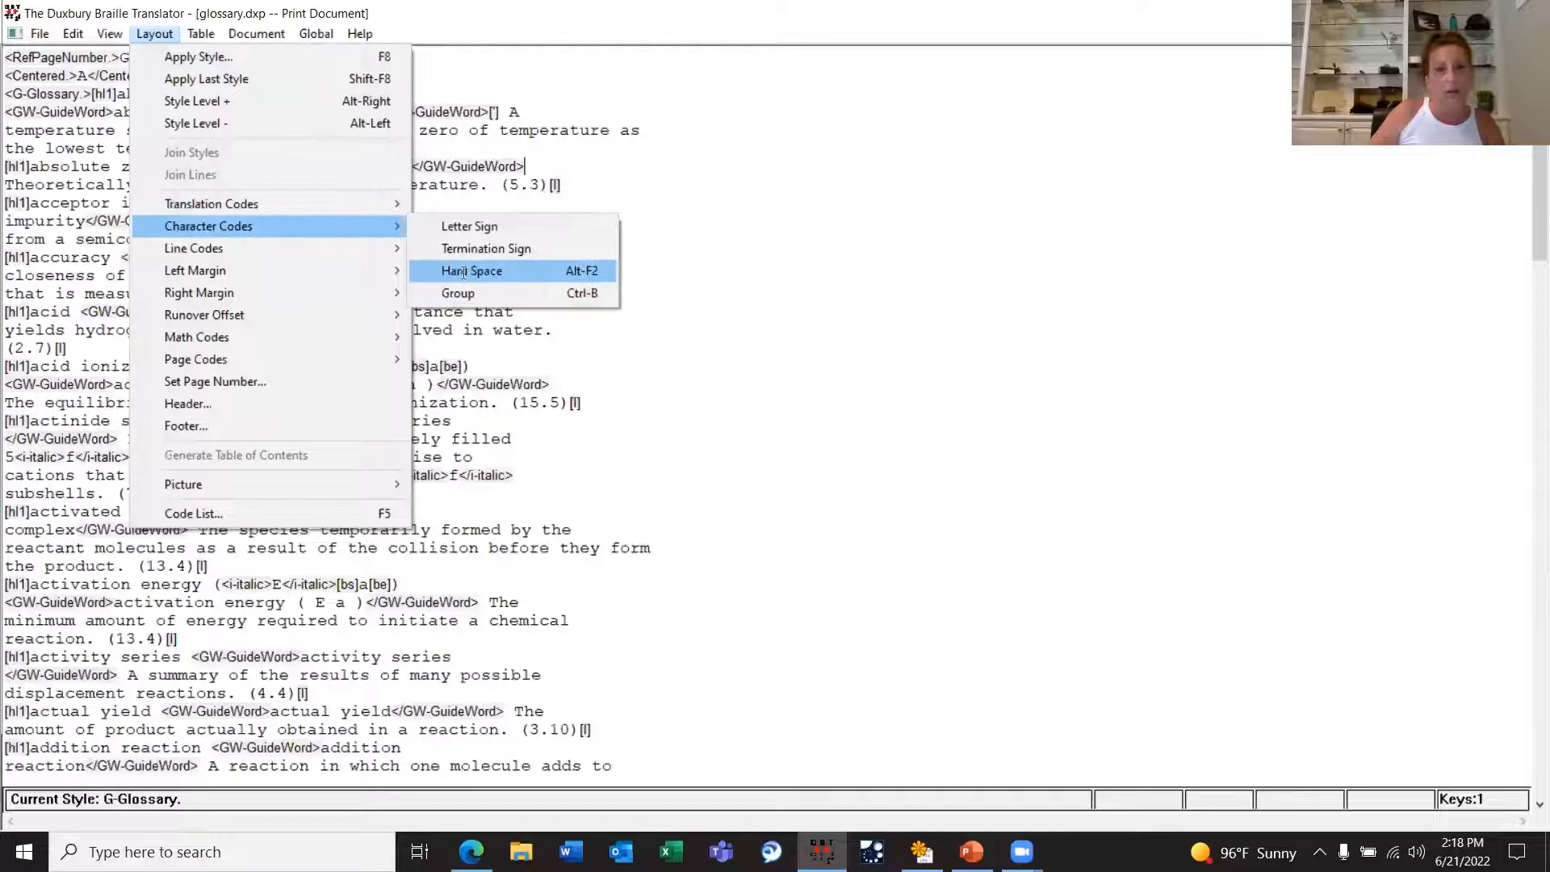
click(471, 272)
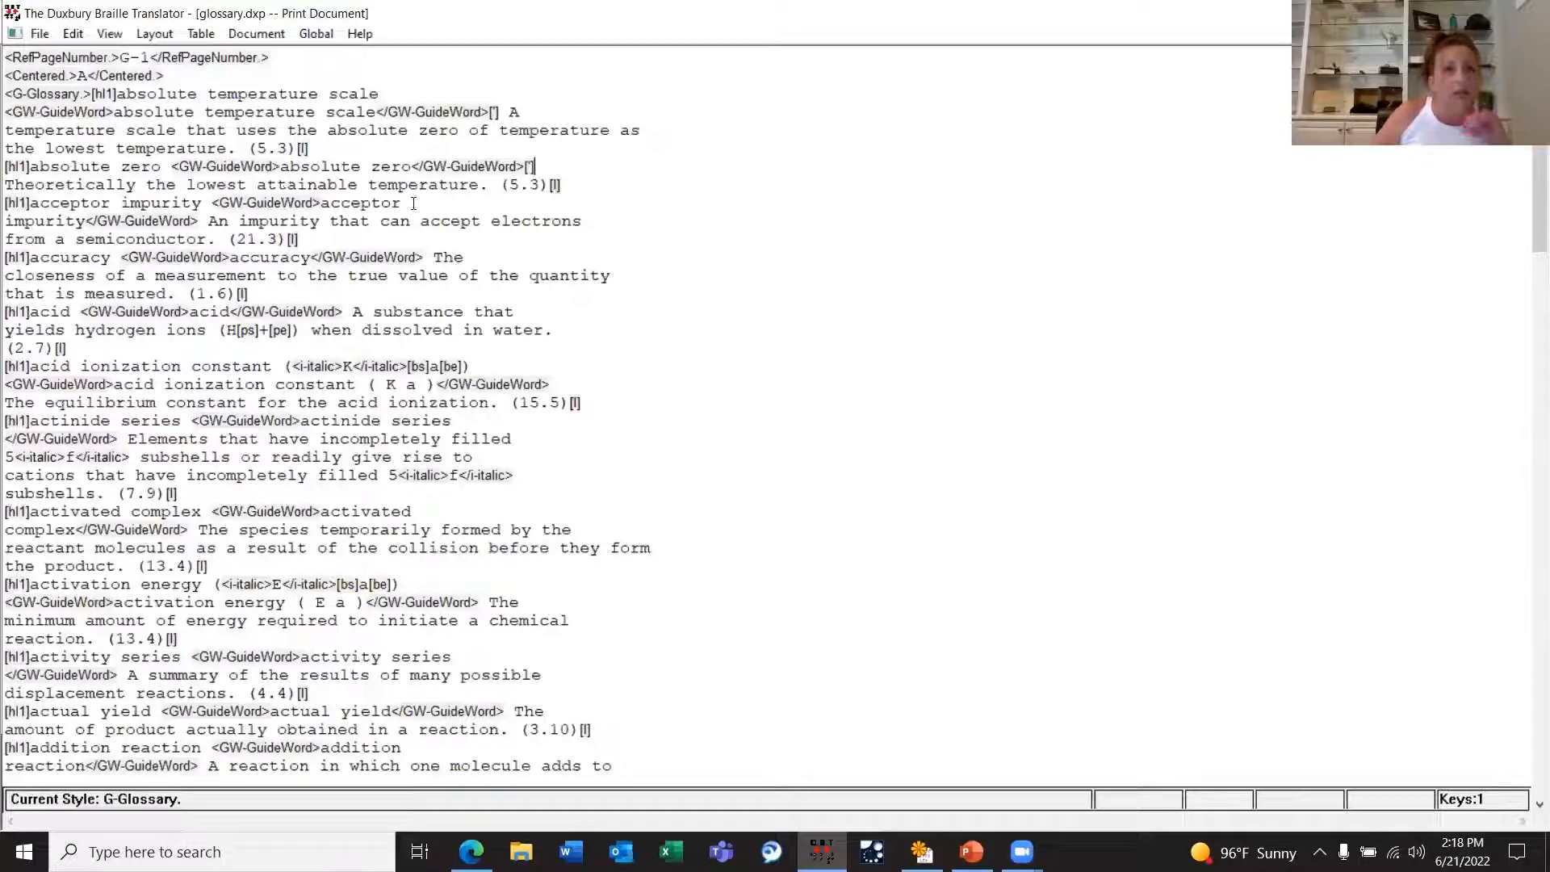
Step: Insert a hard space code directly after the closing guide word code of the "acceptor impurity" entry
click(200, 221)
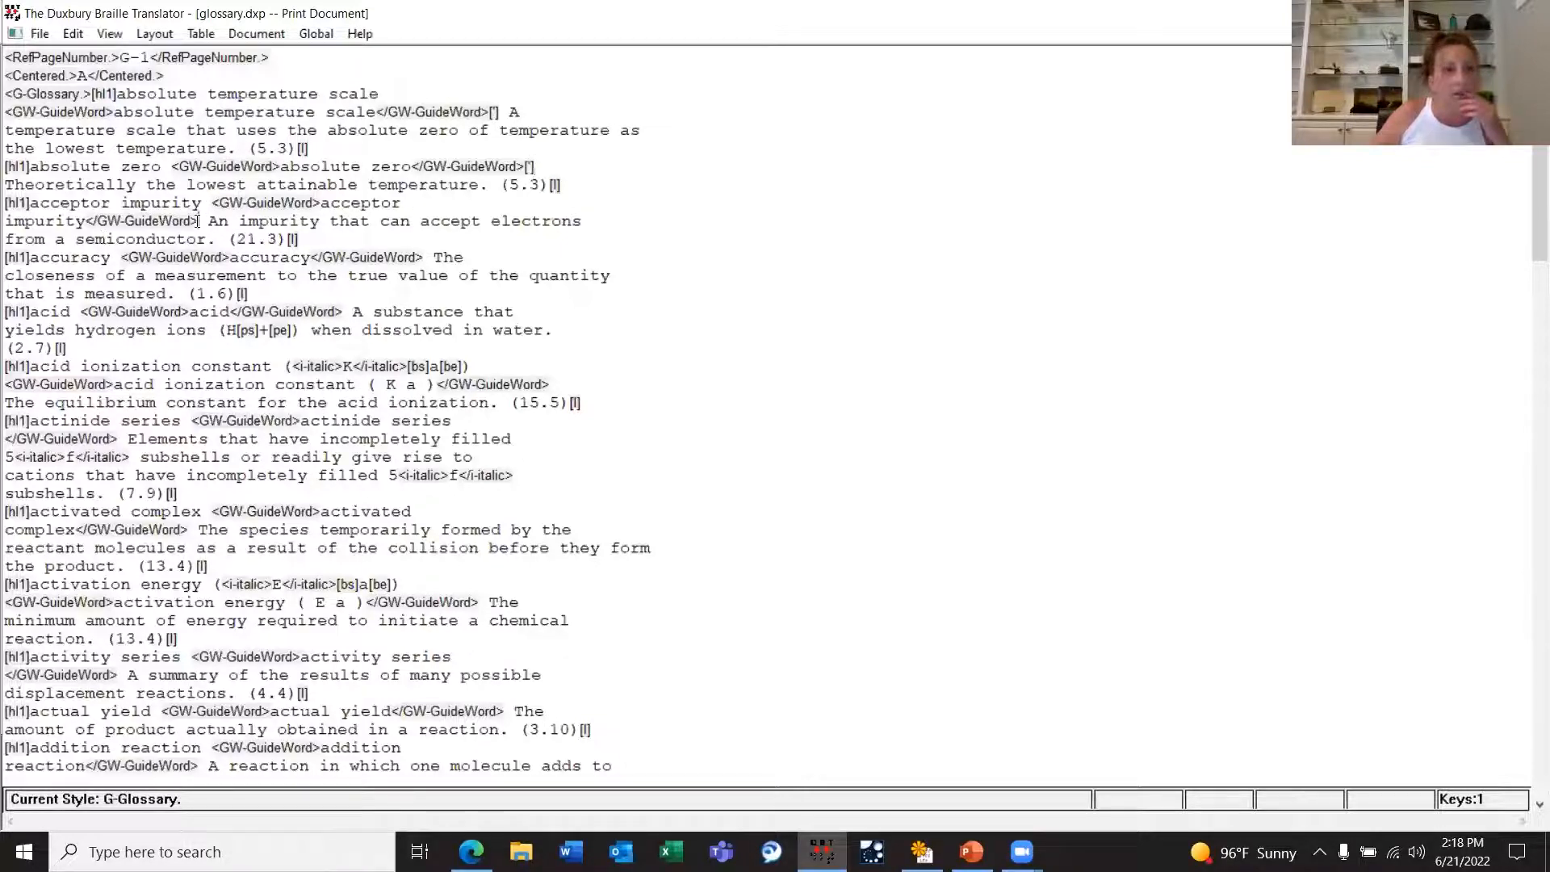
click(154, 34)
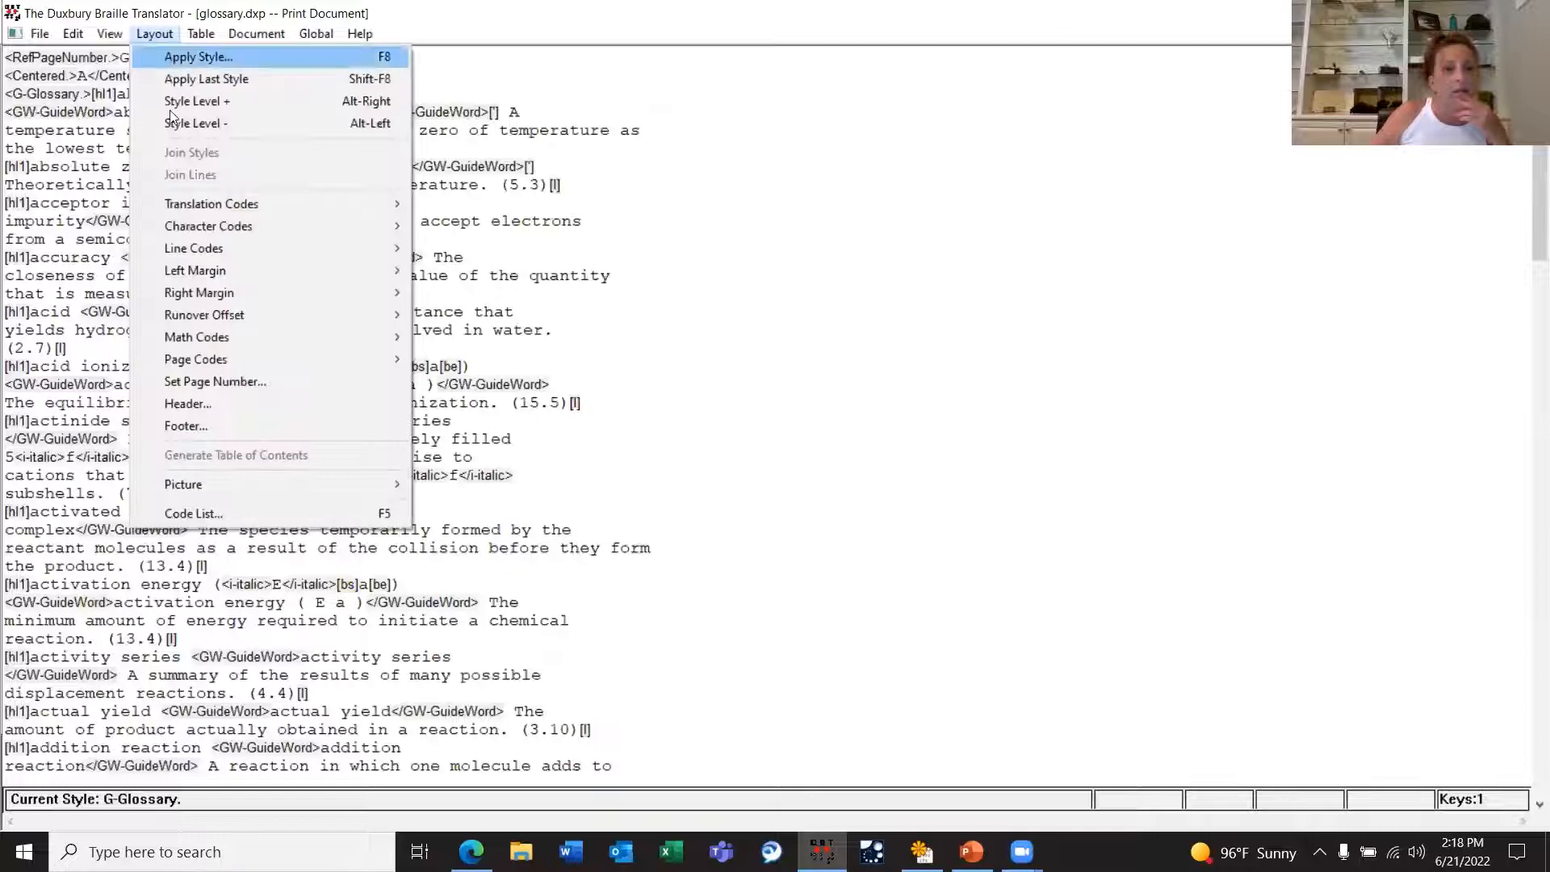
mouse_move(202, 235)
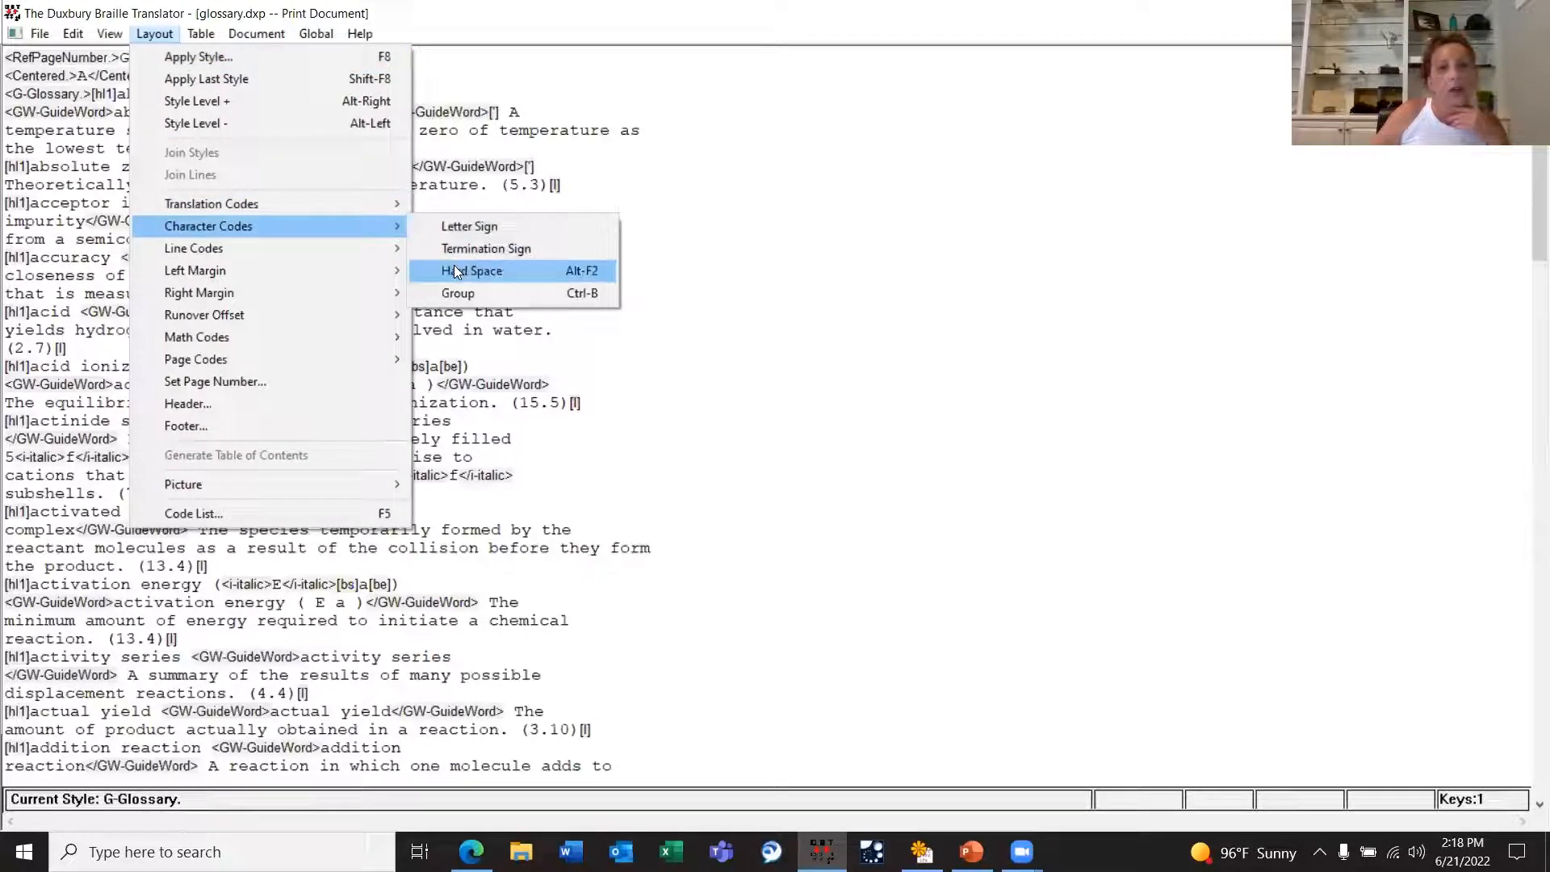
click(517, 272)
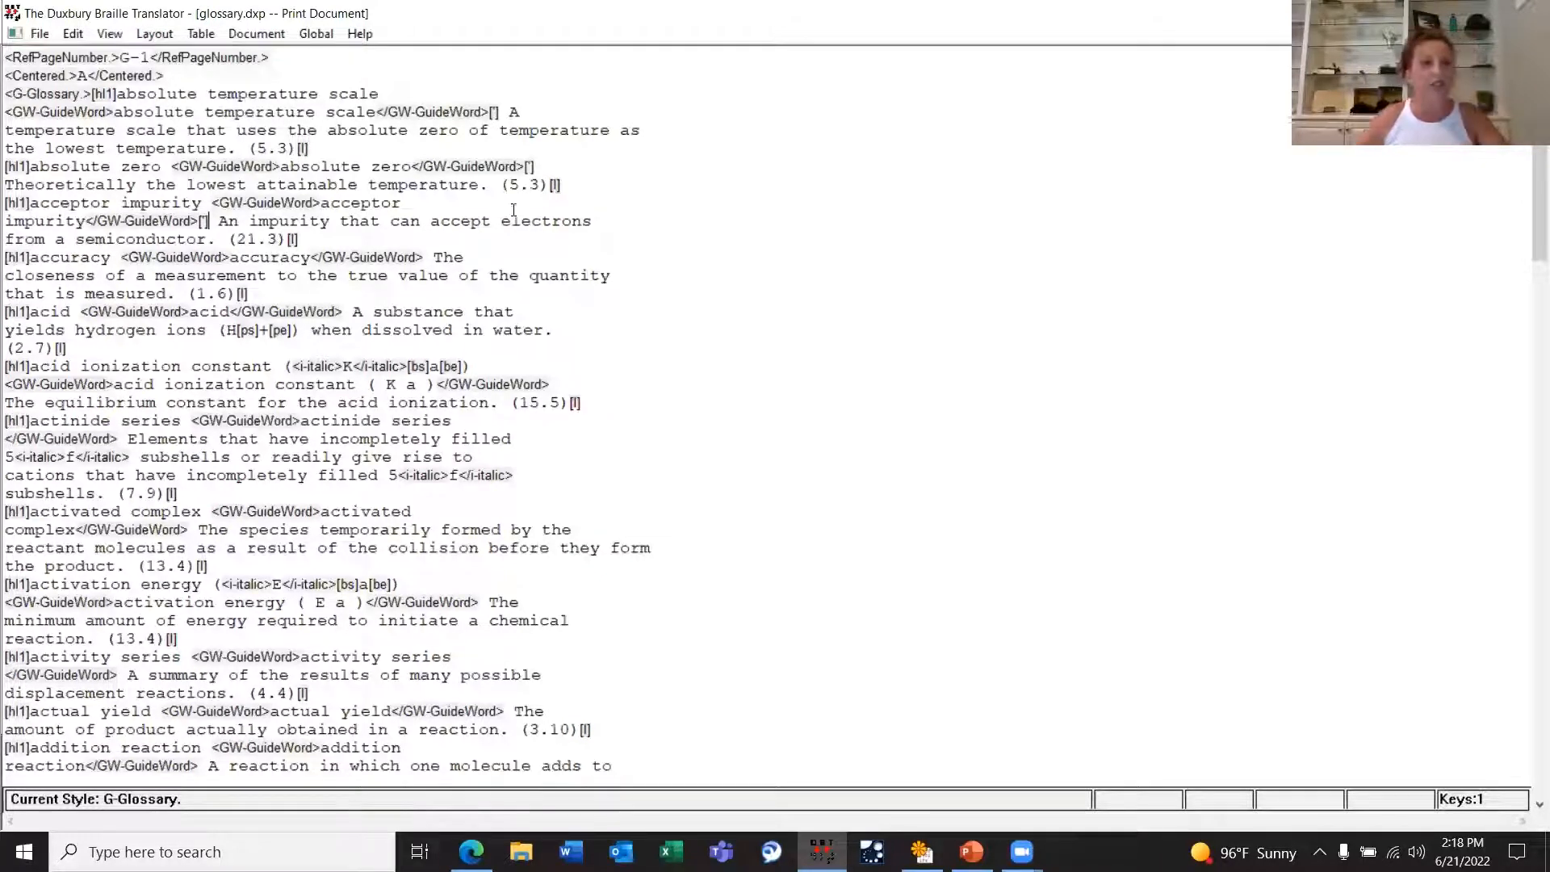
Step: Translate the glossary print document into braille to check the spacing after the first three guide words
key(ctrl+Left)
key(ctrl+Left)
key(ctrl+shift+Right)
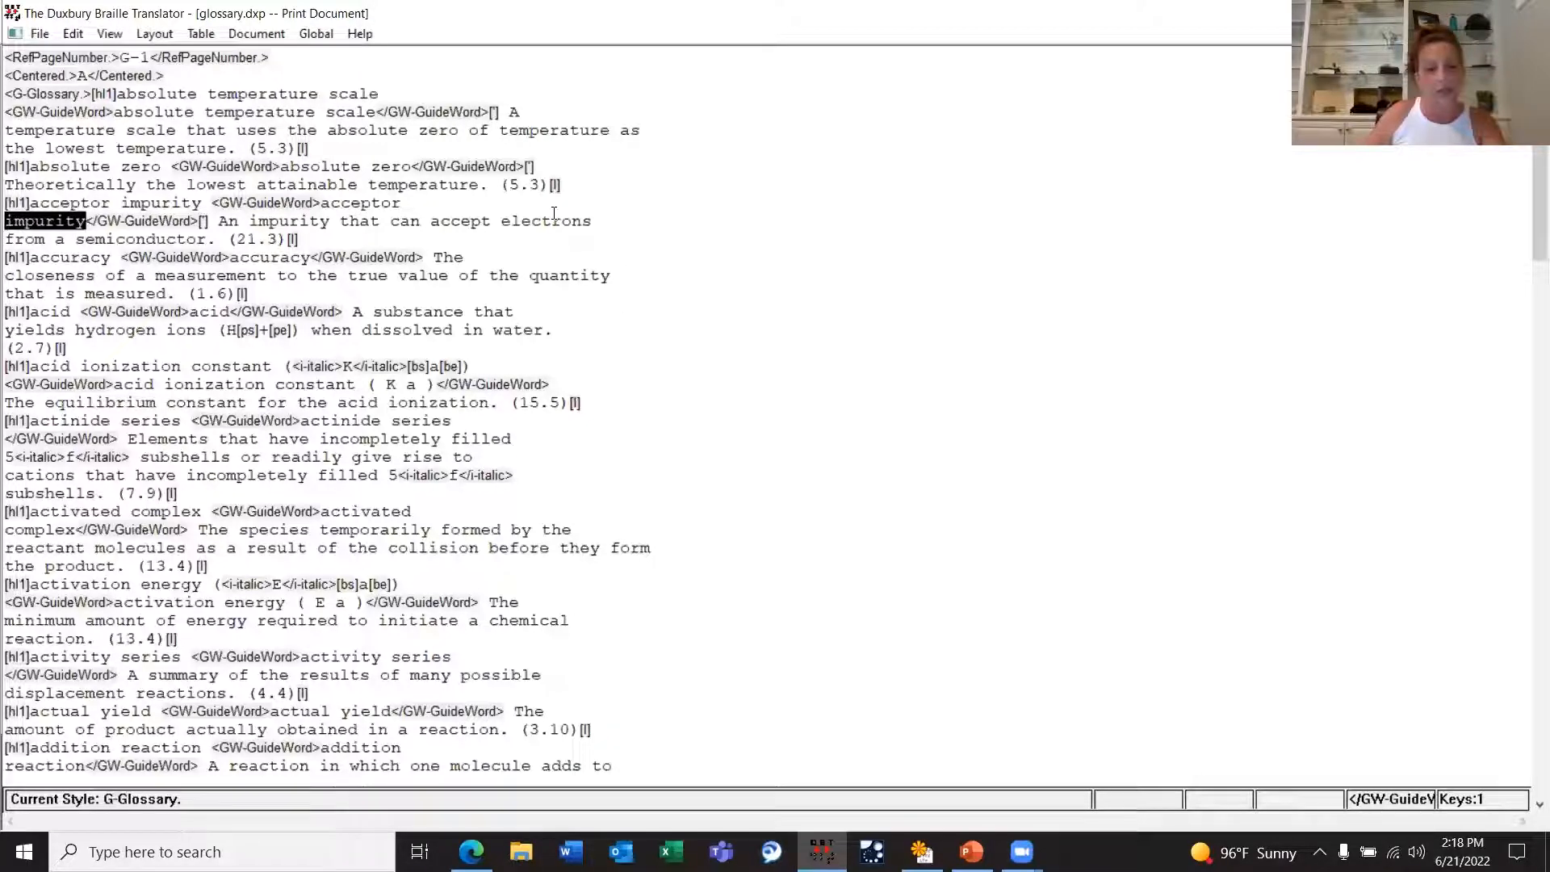
key(alt+t)
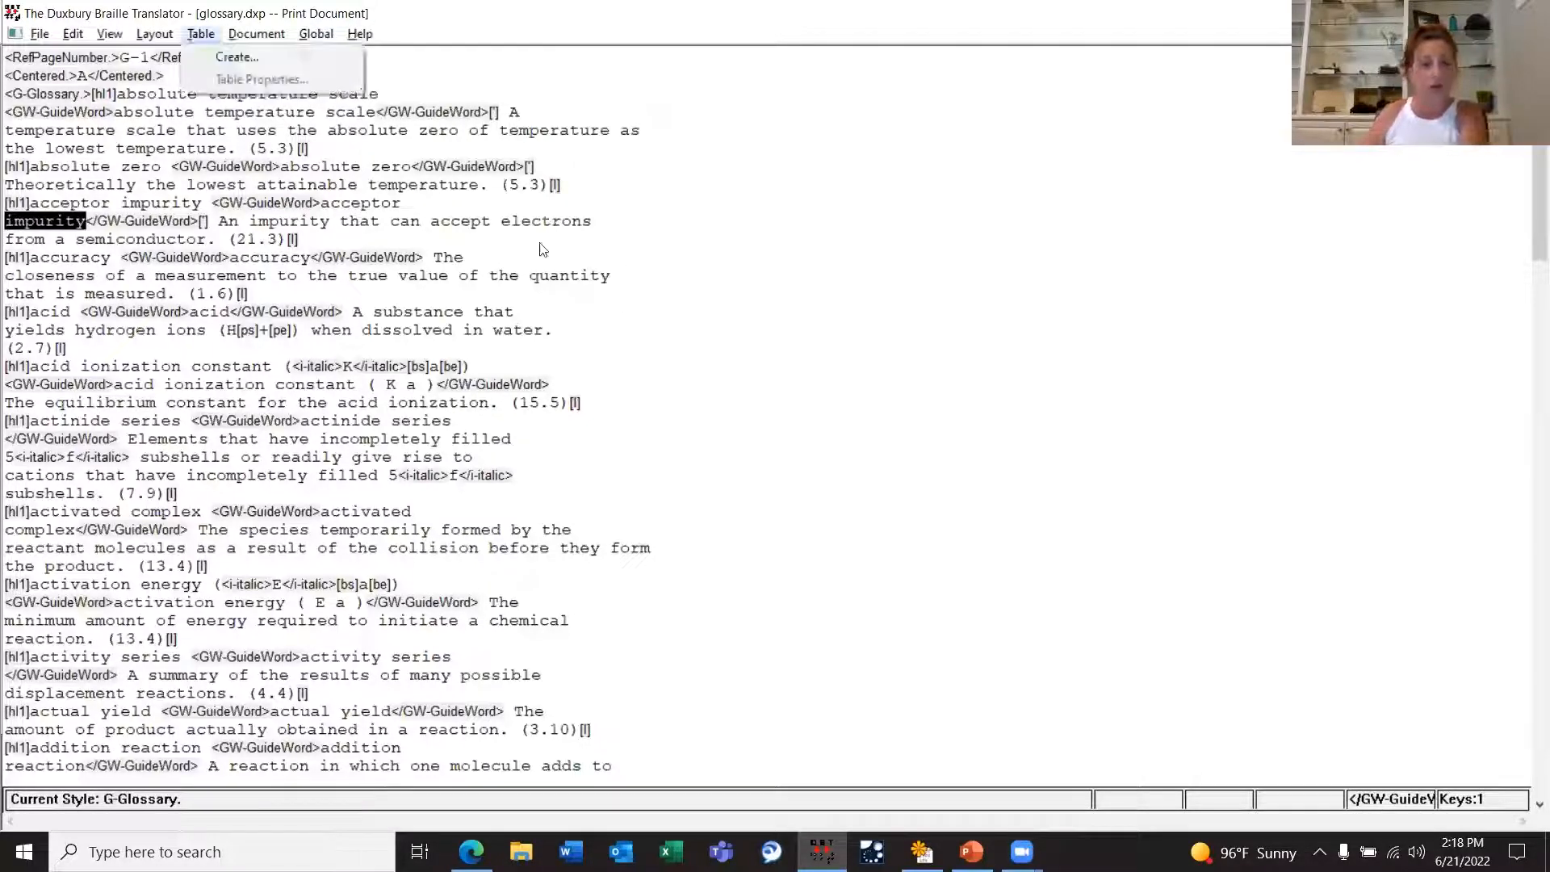
key(Escape)
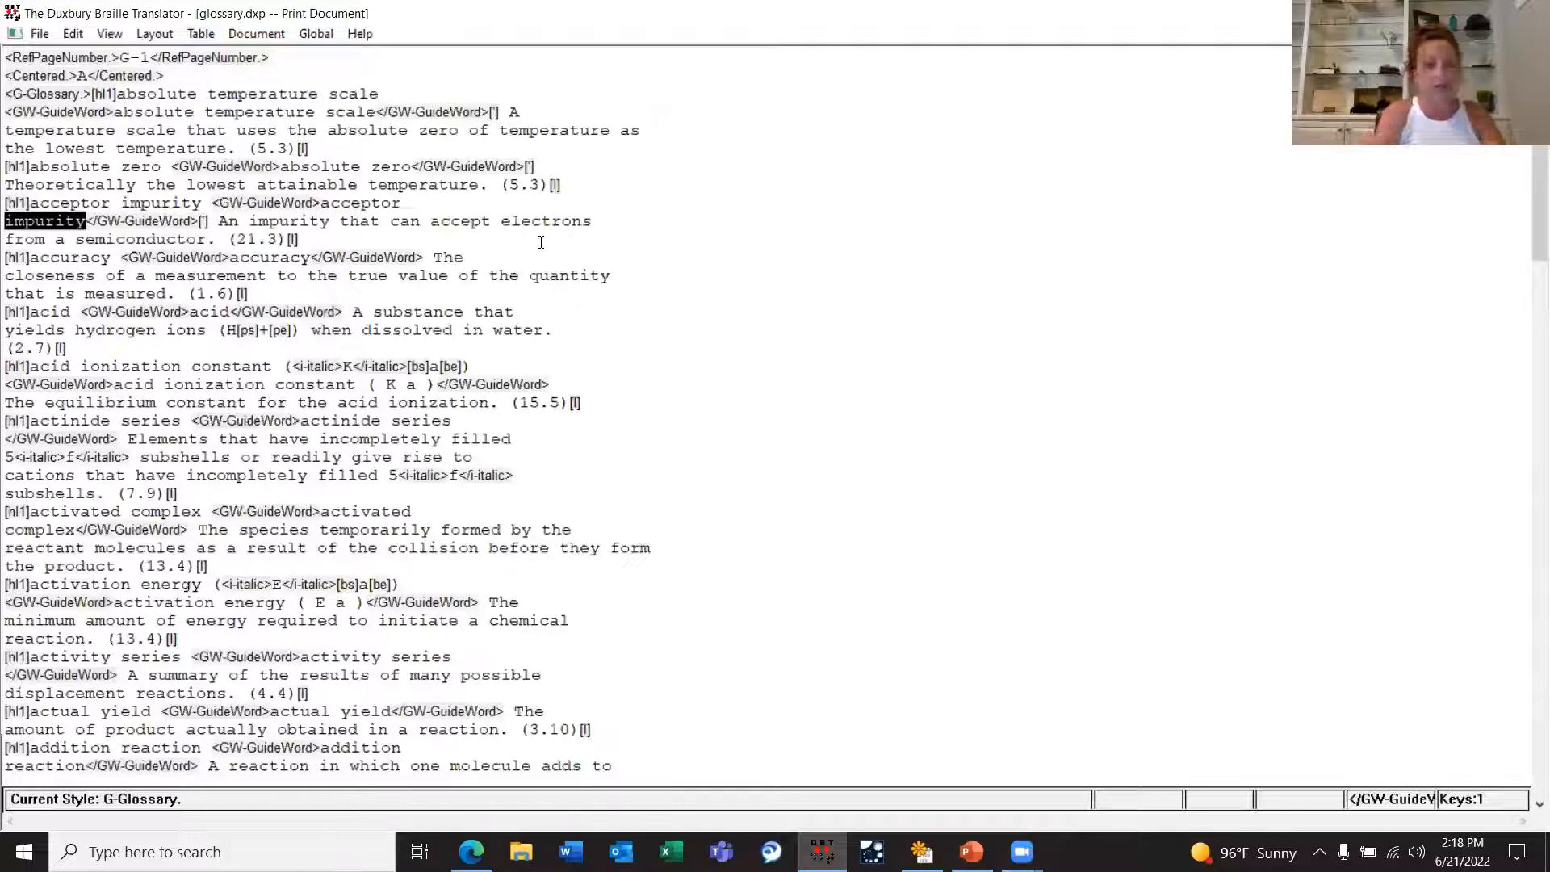
key(ctrl+t)
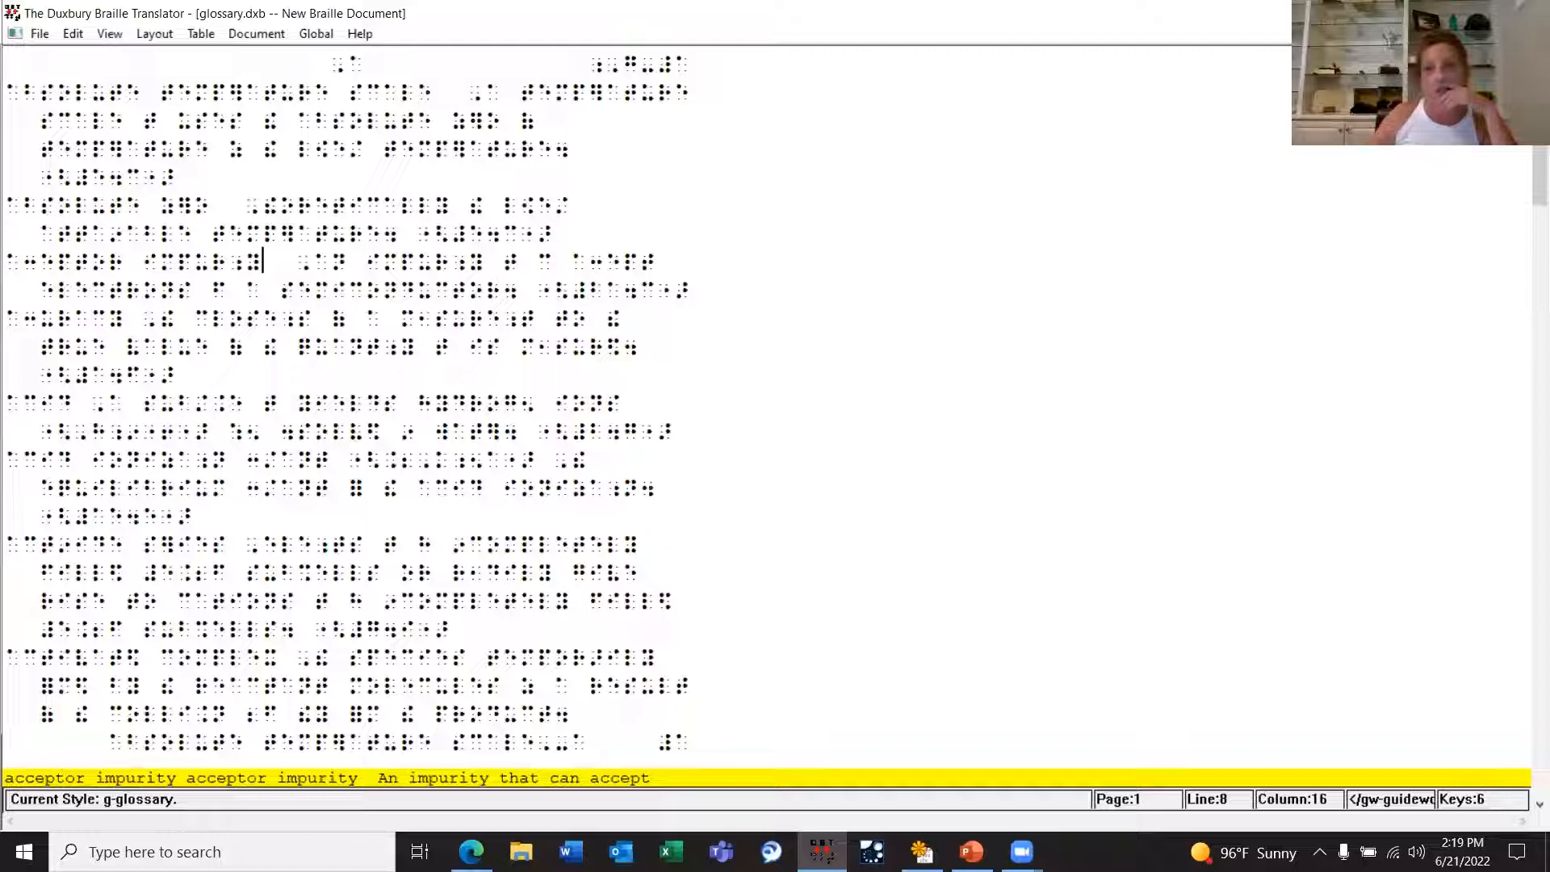
Step: Switch to NimPro and review the terms and definitions in glossary section A
click(1434, 12)
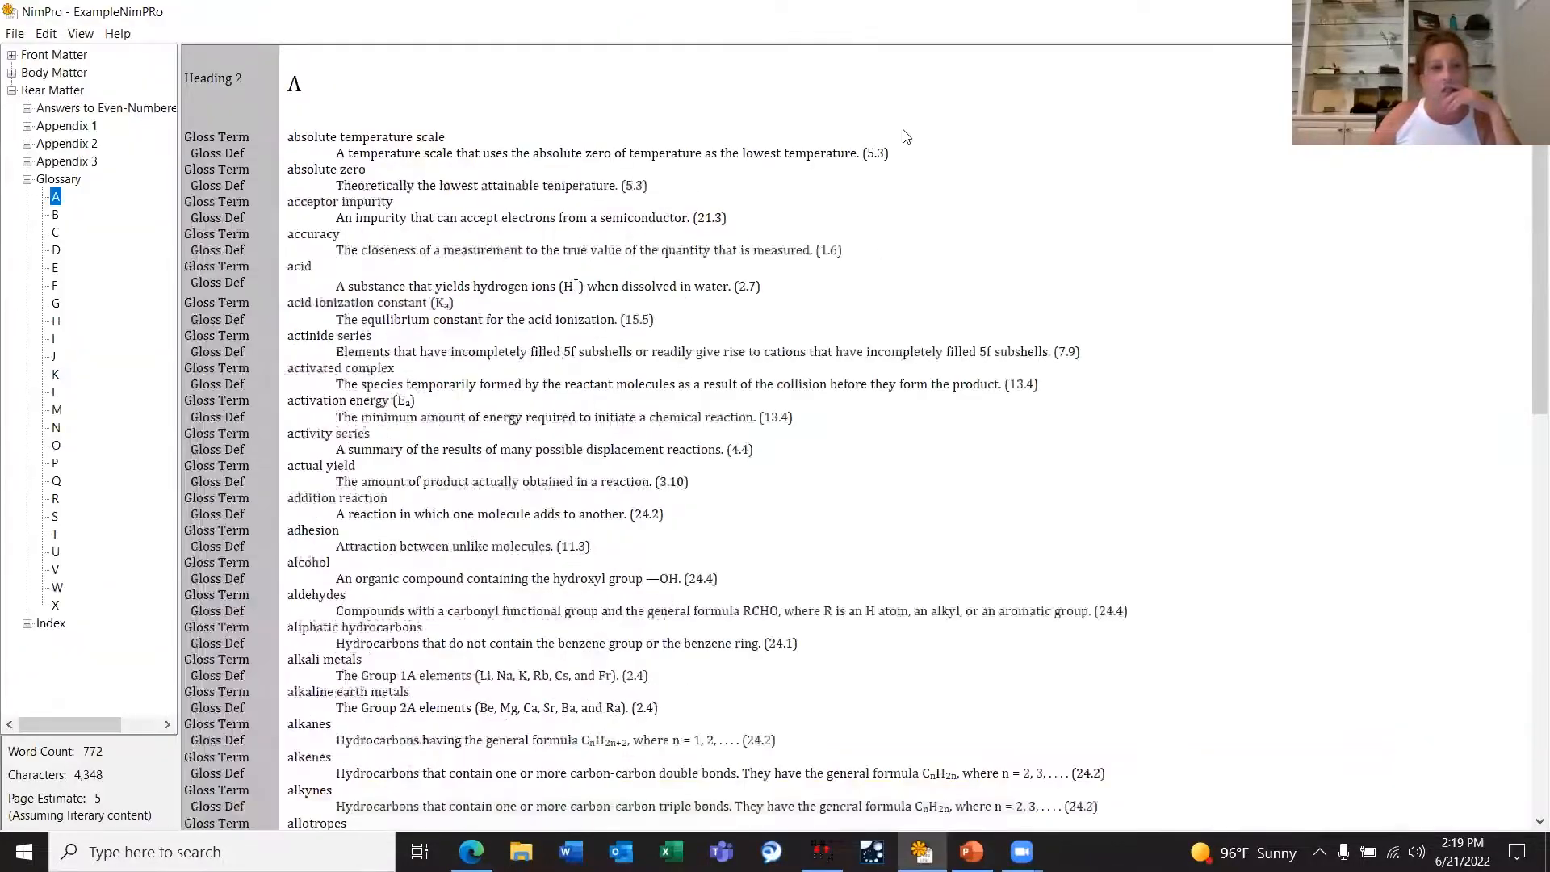
click(1435, 14)
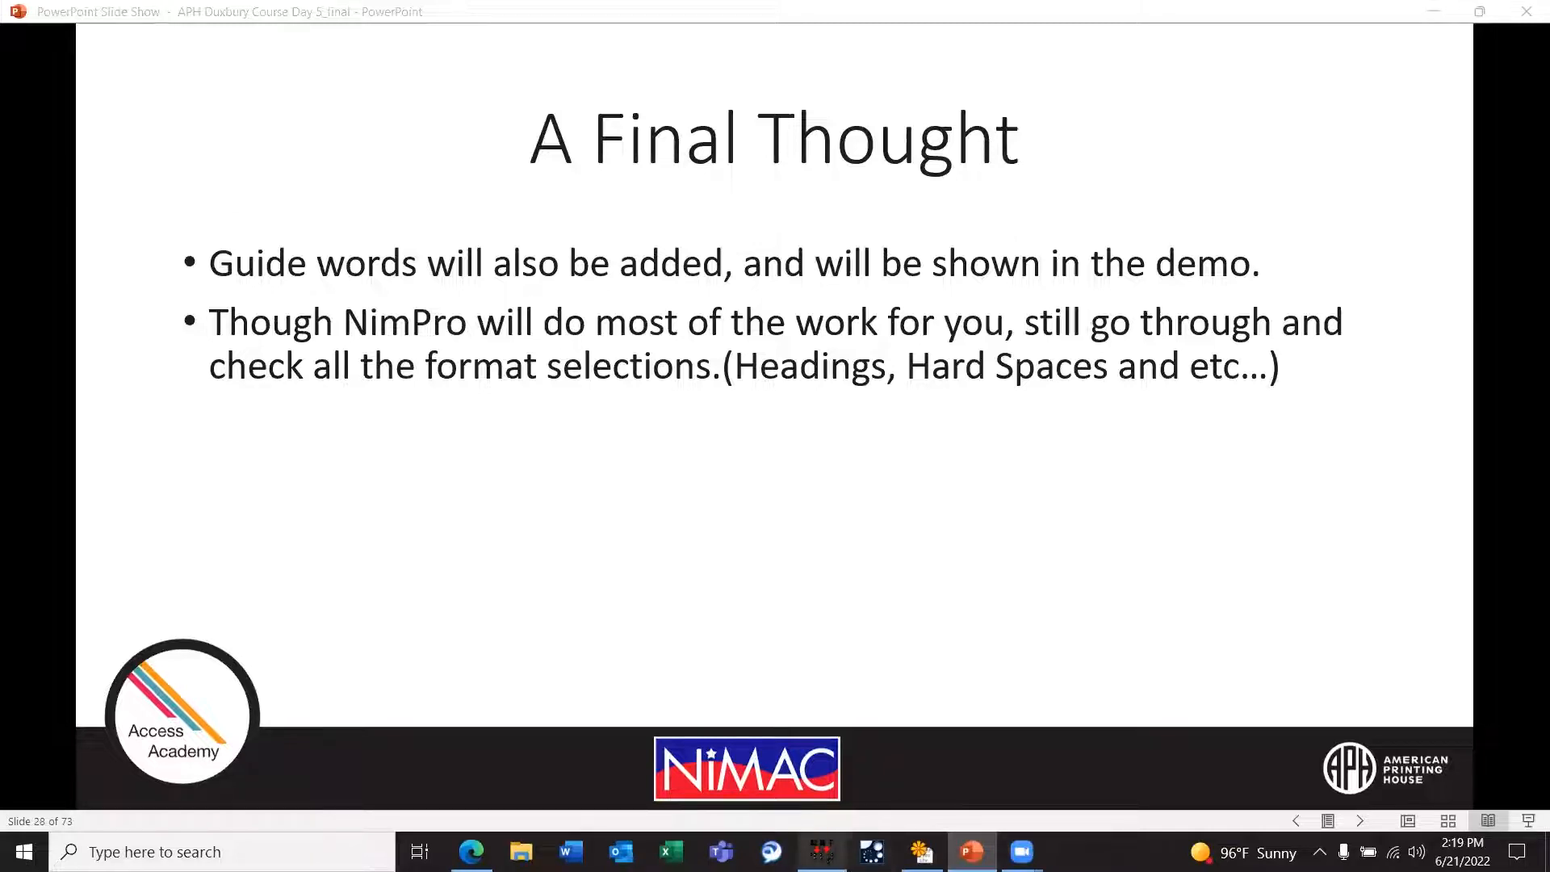
mouse_move(922, 852)
click(921, 771)
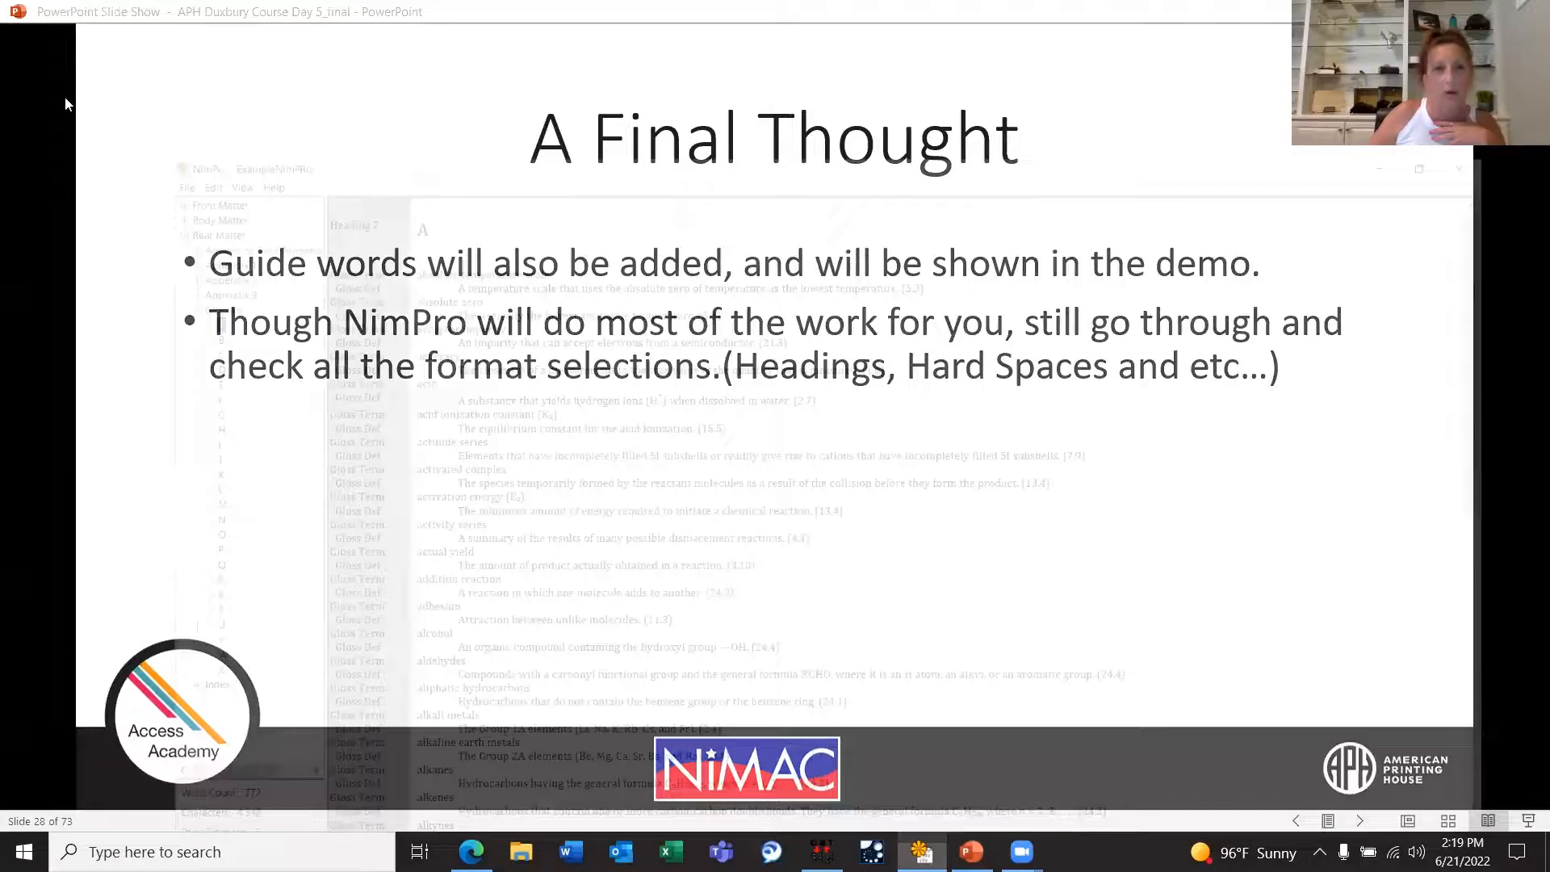
scroll(440, 186, down, 1)
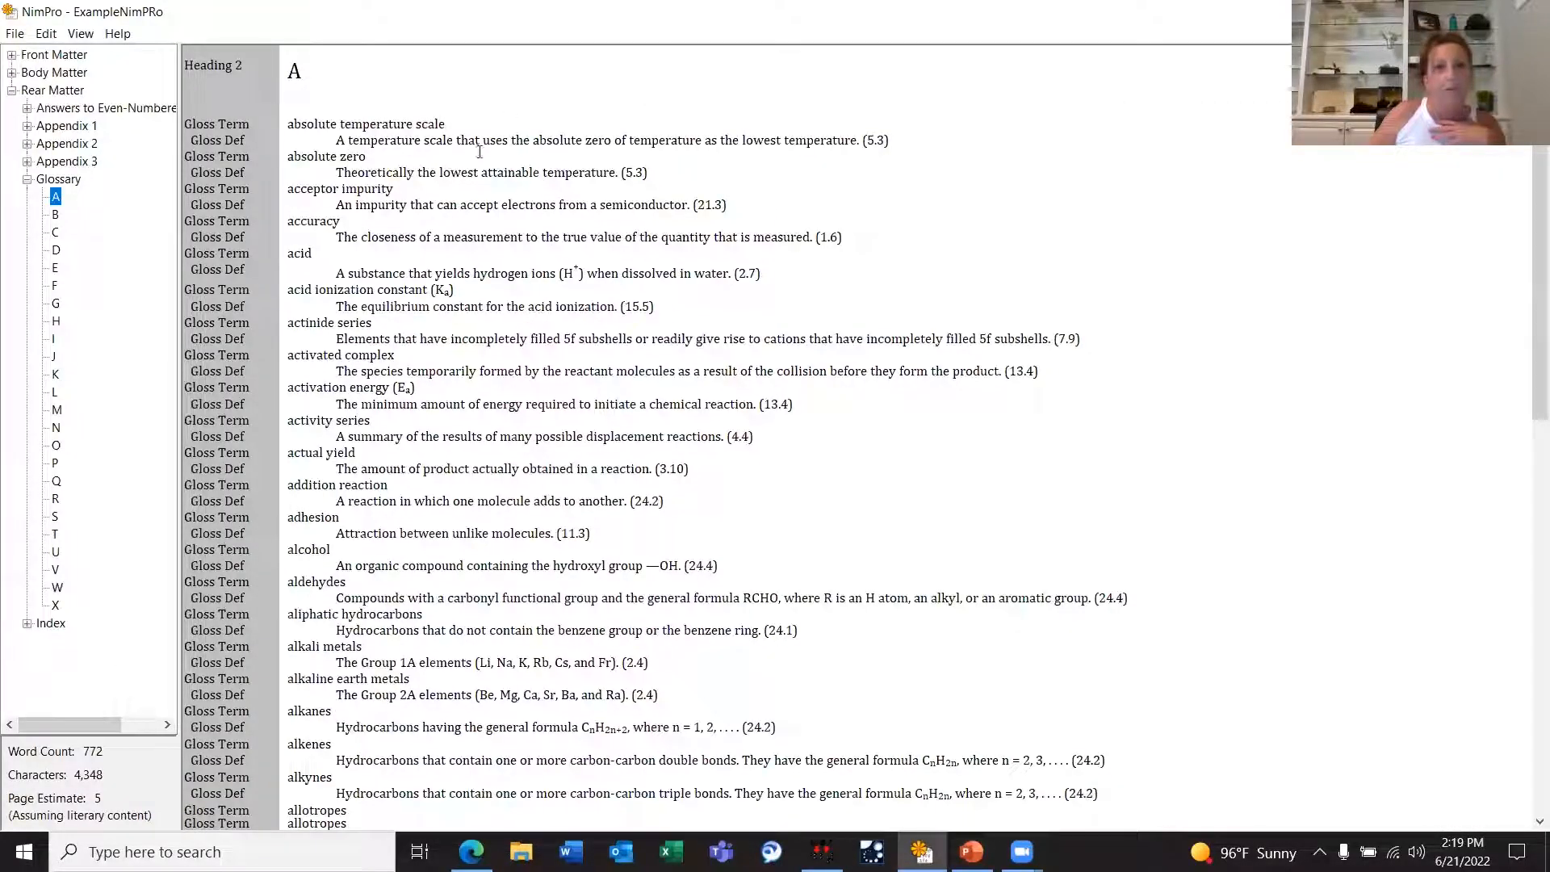
scroll(453, 79, down, 1)
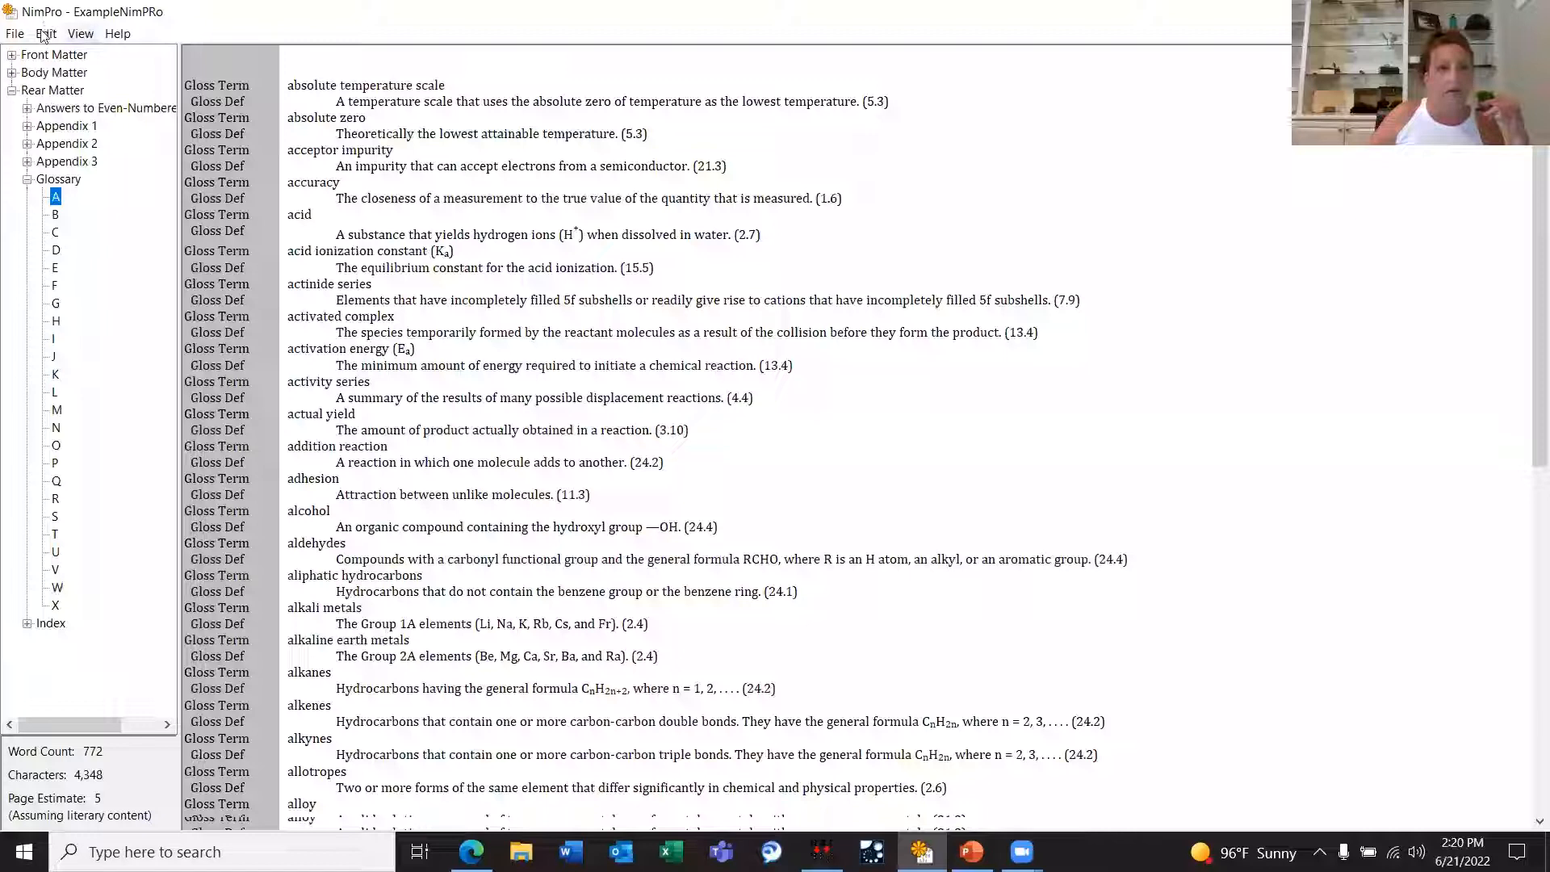
Step: View the first page number reference settings for glossary section A and leave them without applying a change
click(45, 33)
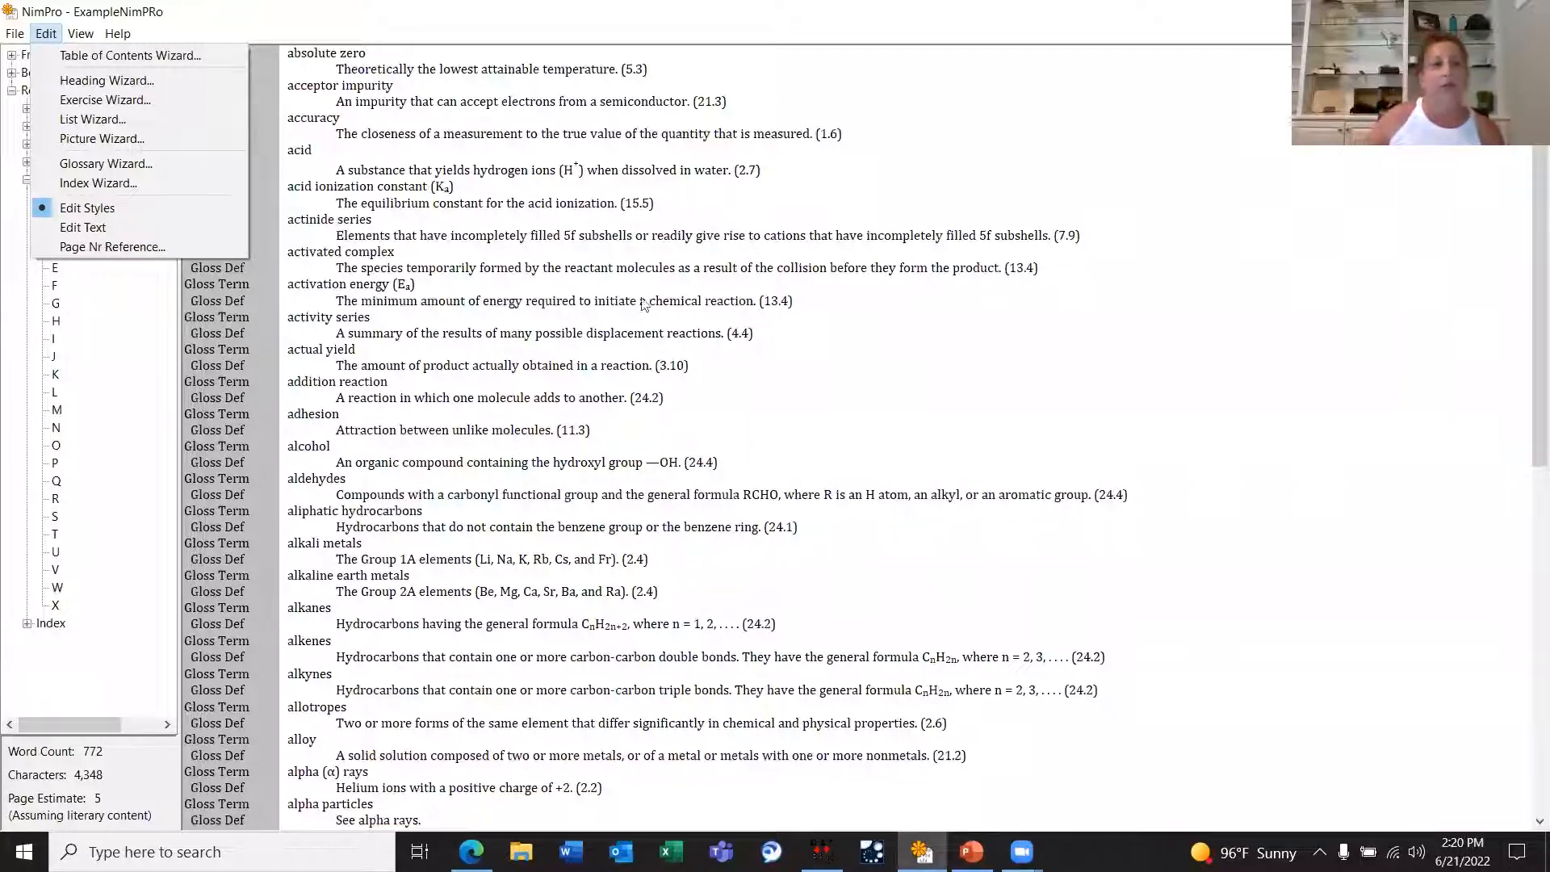
click(101, 247)
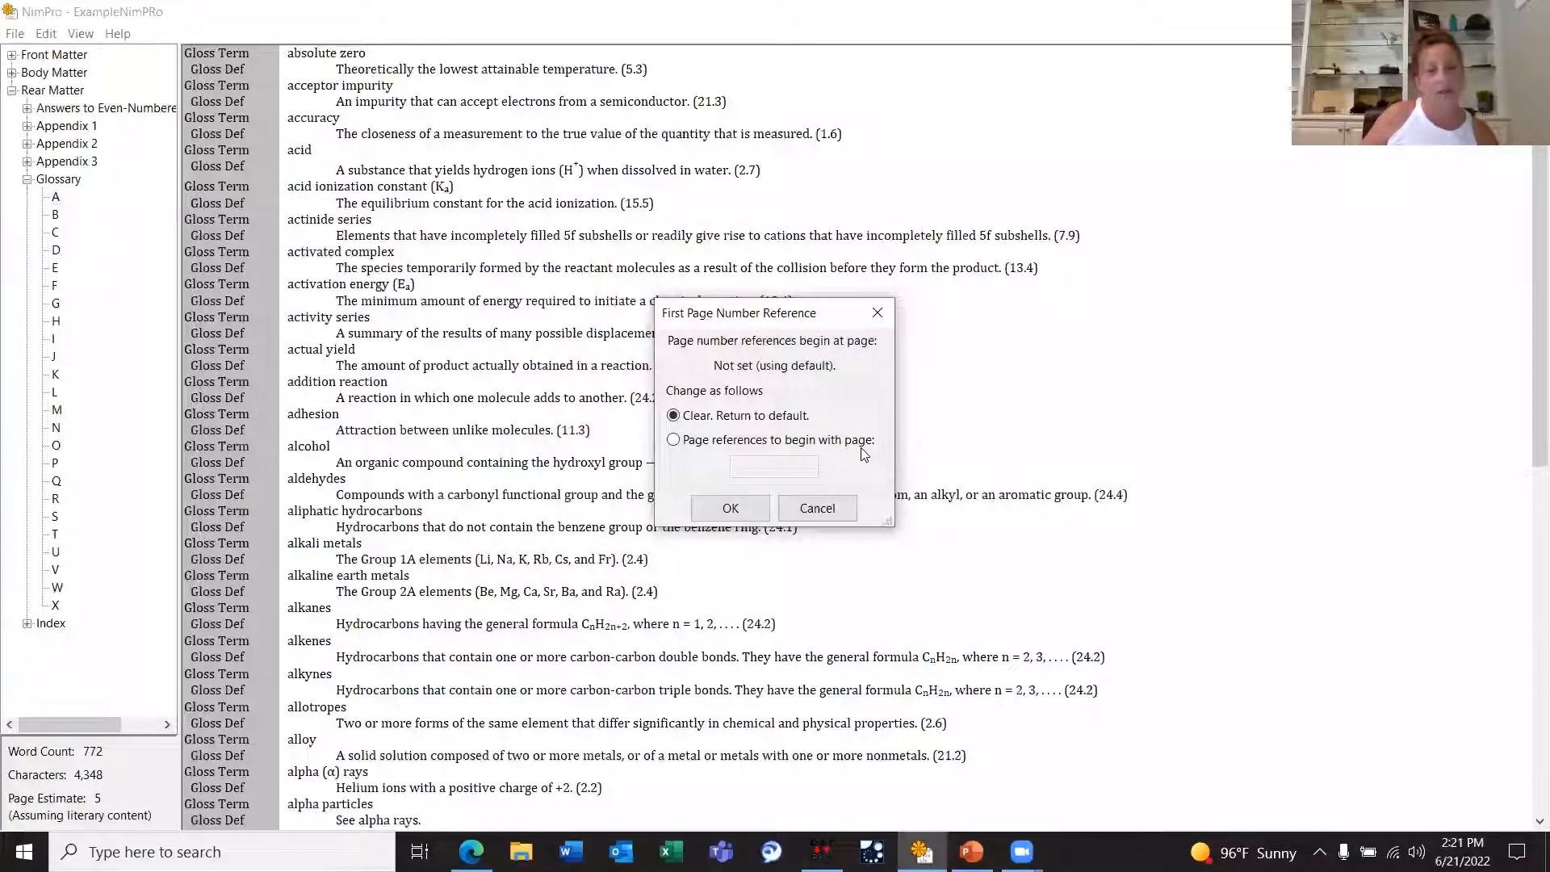
click(831, 510)
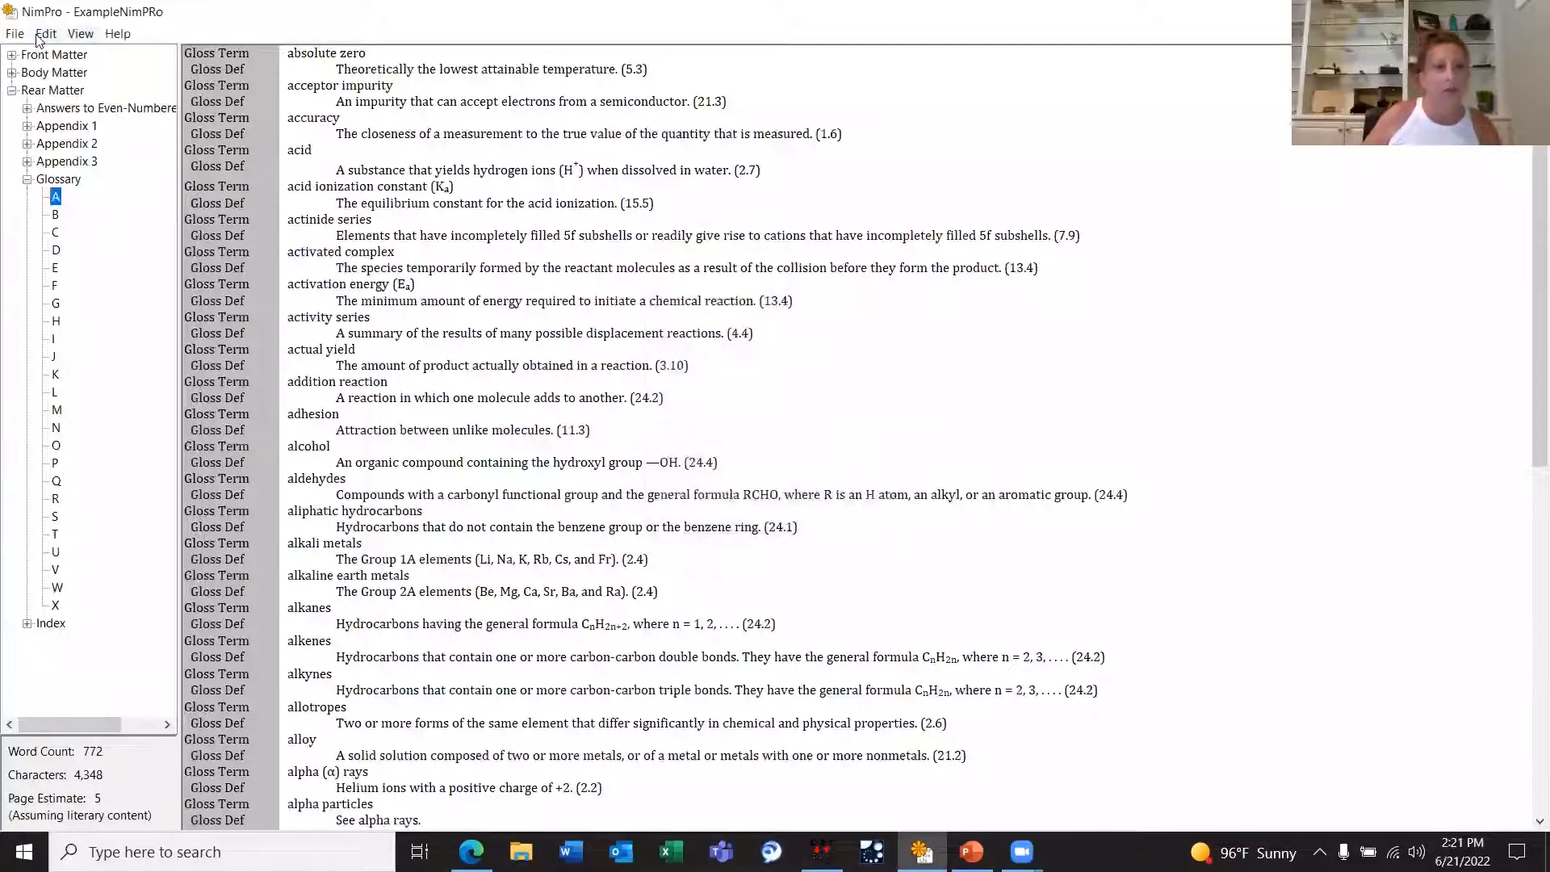
click(40, 36)
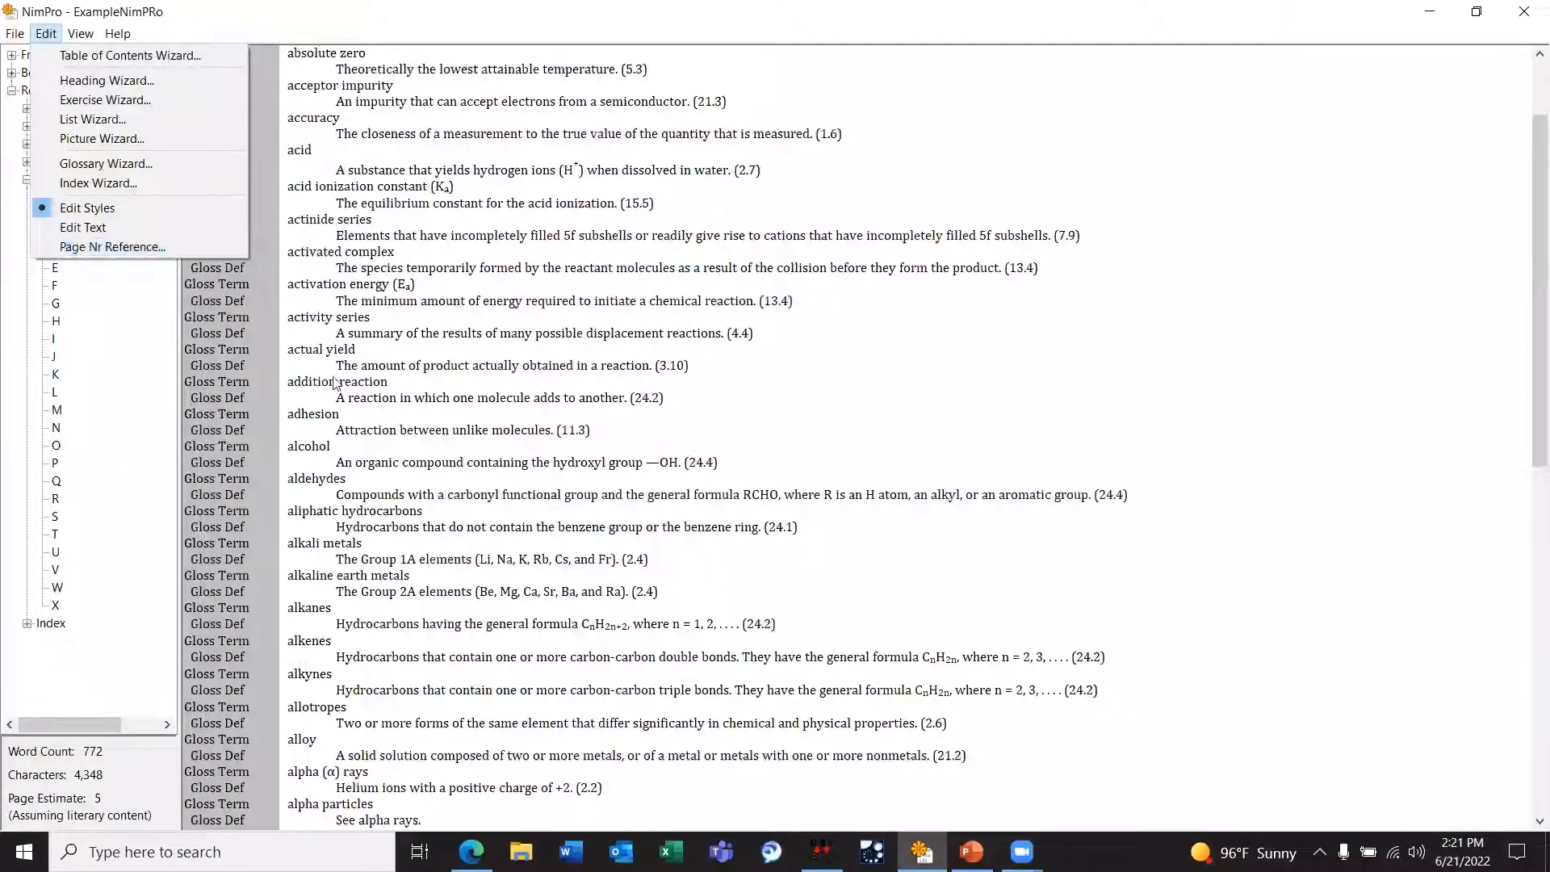
Step: Switch to the Duxbury Braille Translator, return to the glossary print document and try an extra ordinary space after the "accuracy" guide word
click(822, 852)
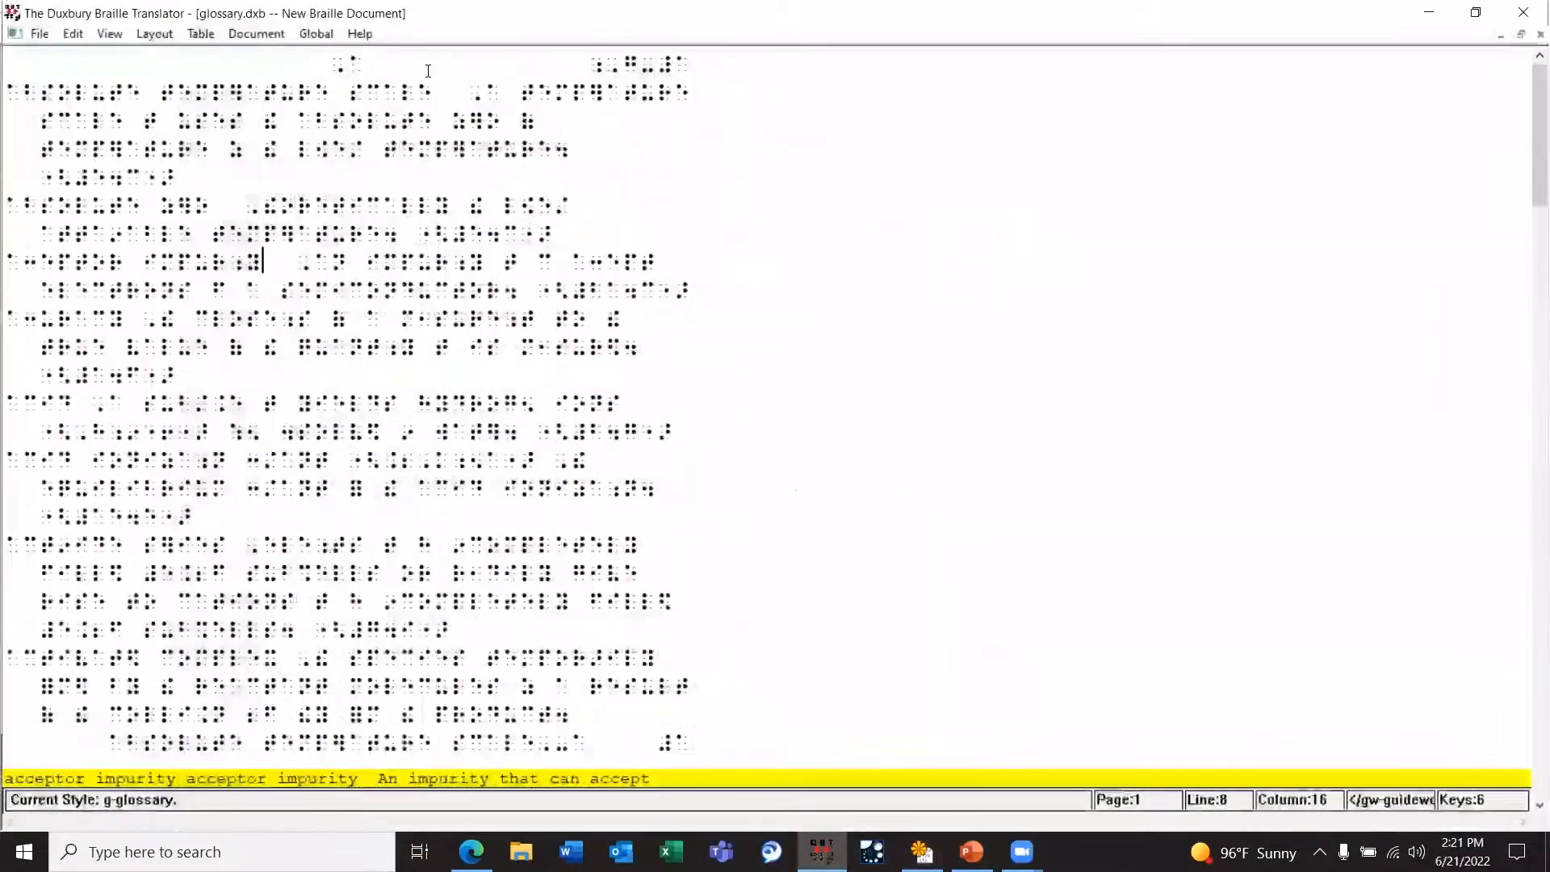
click(1541, 35)
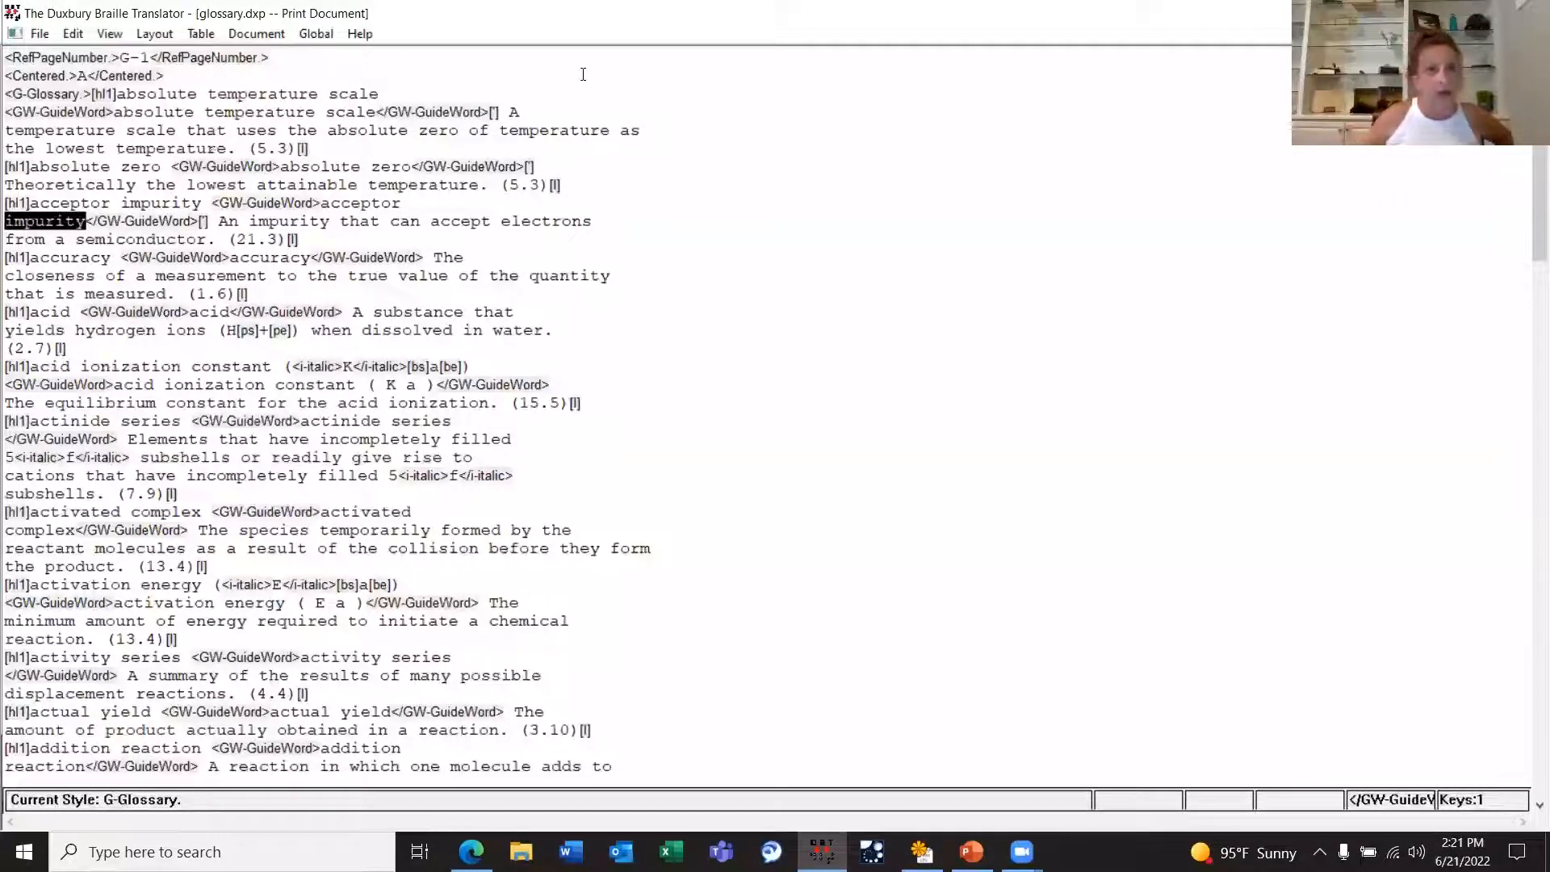
click(427, 256)
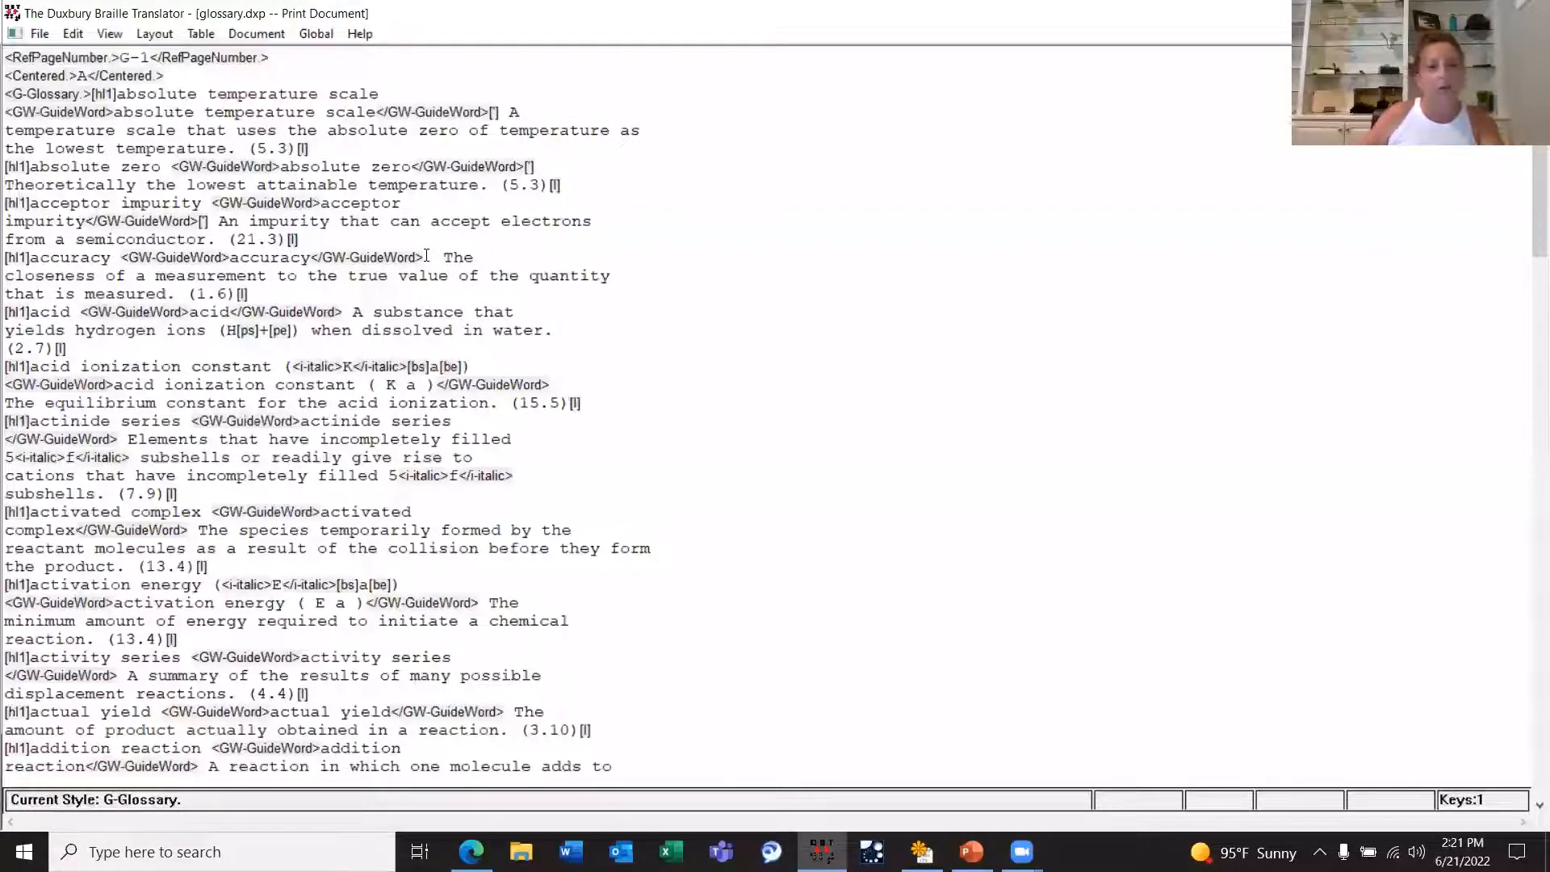
key(Delete)
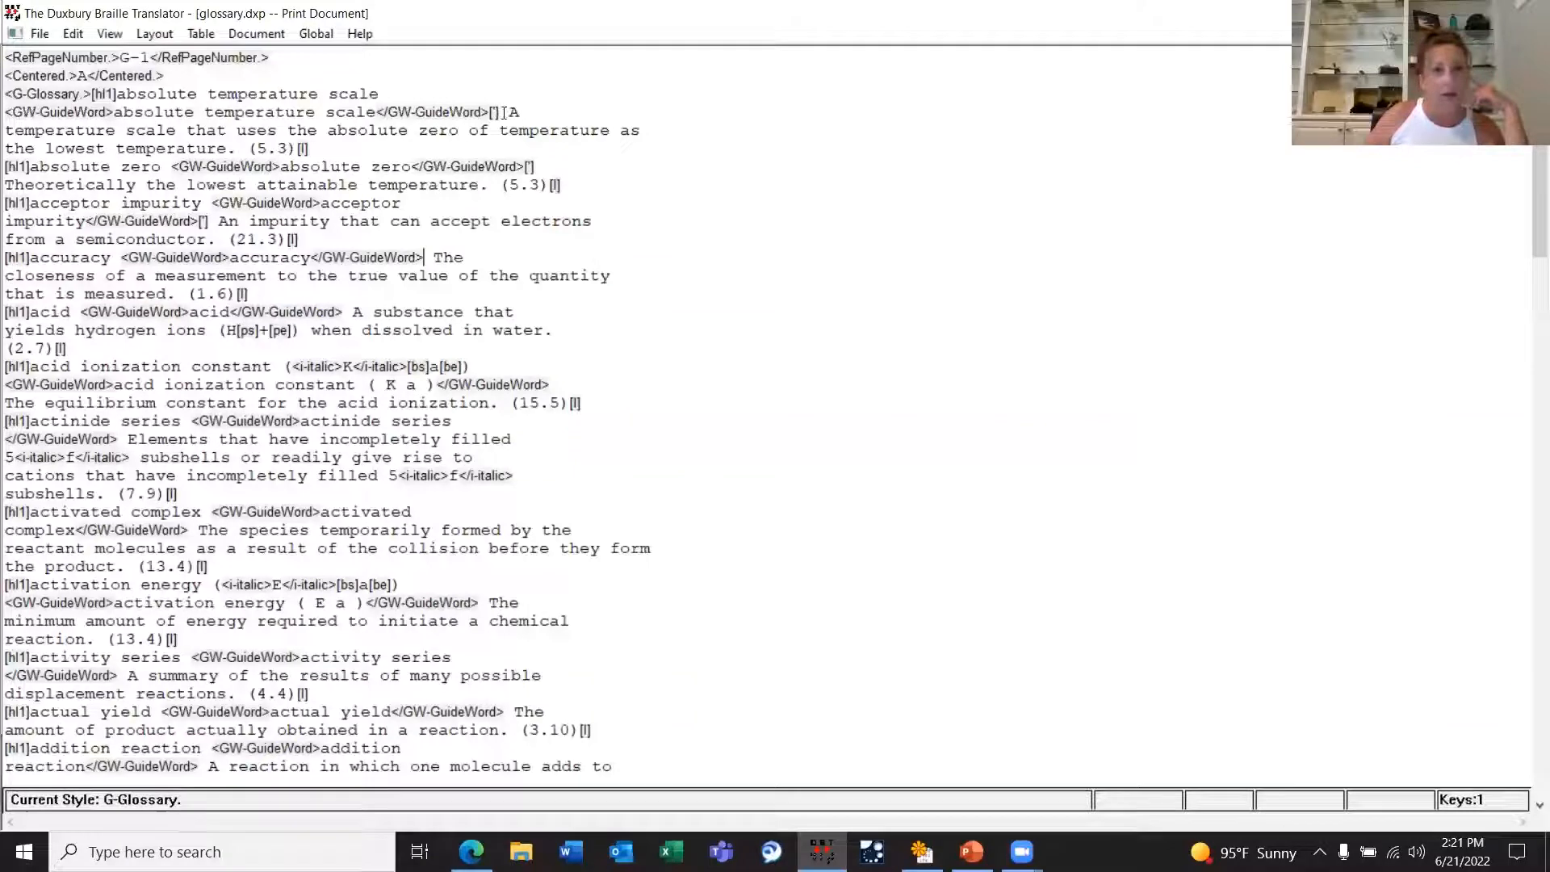
Step: Replace the hard space after the "absolute temperature scale" guide word with an ordinary space and check it in the braille translation
click(498, 113)
key(BackSpace)
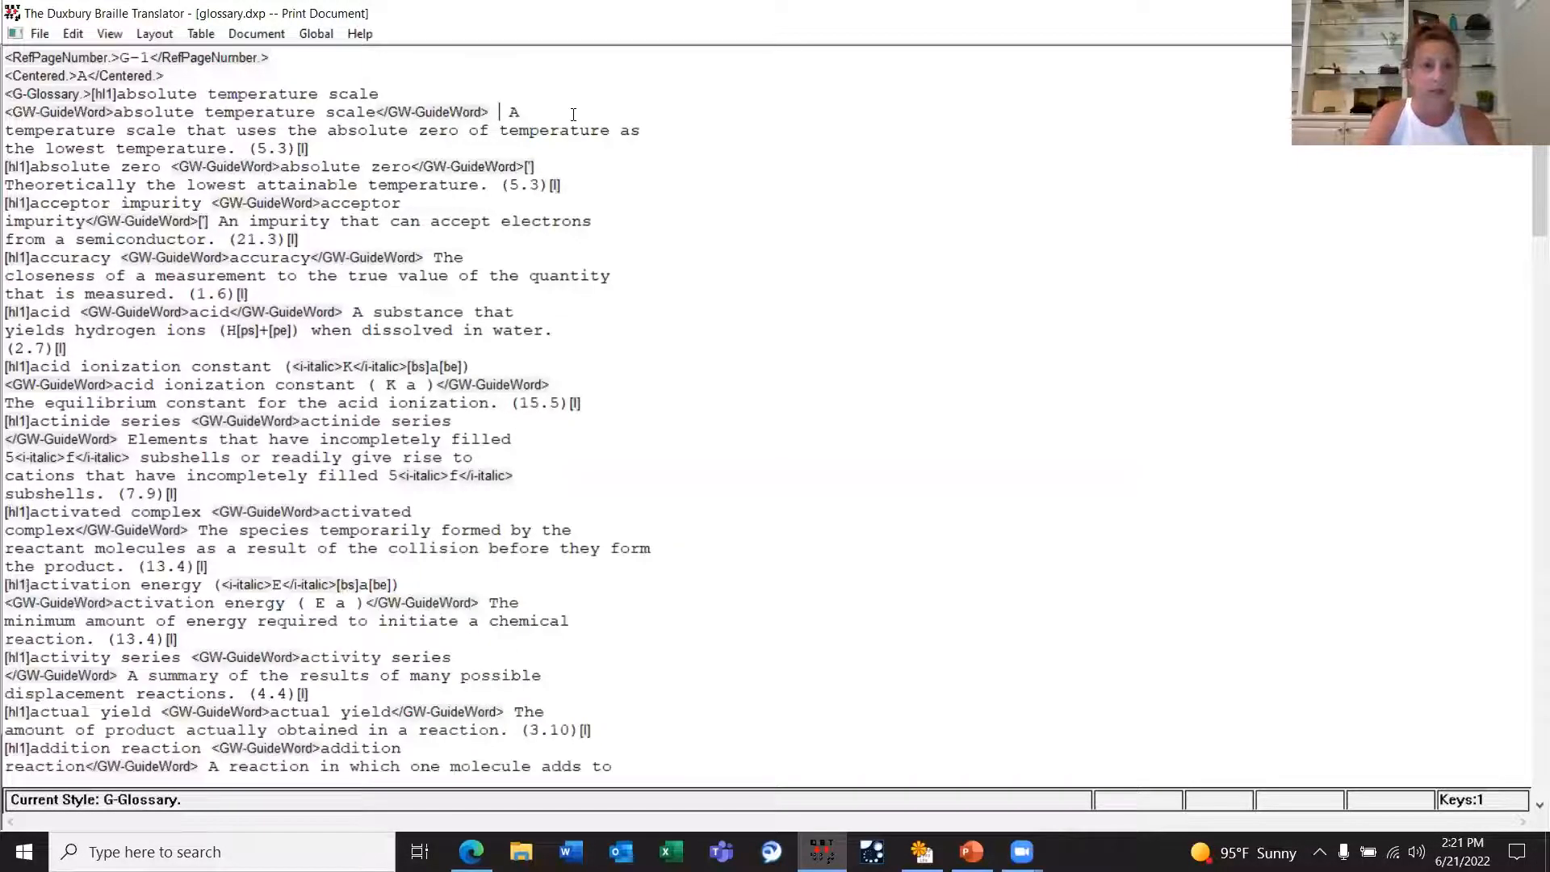
key(ctrl+t)
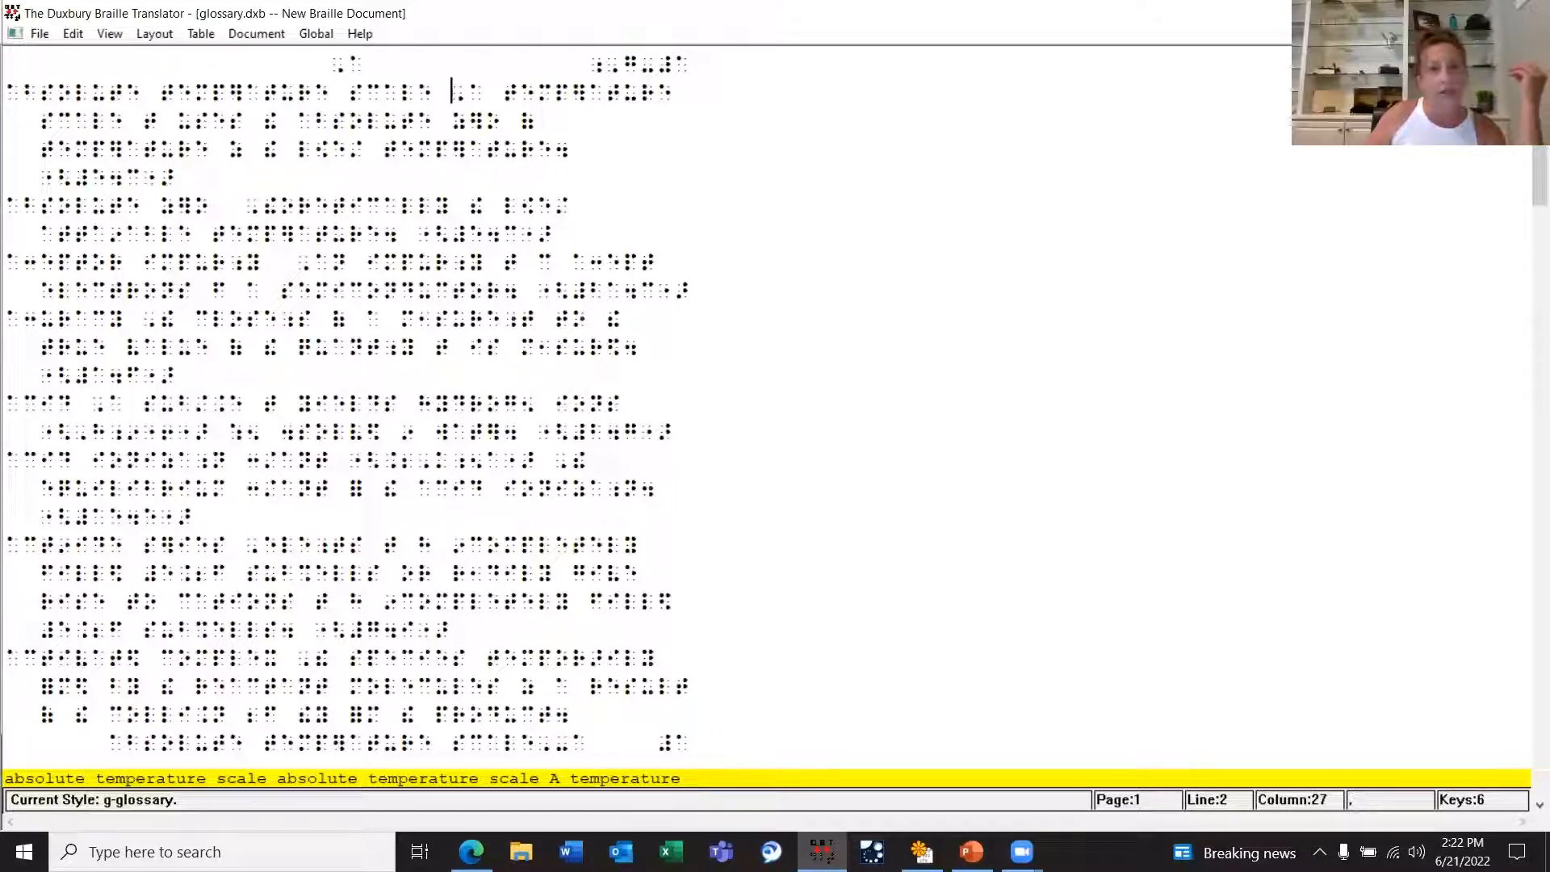
key(ctrl+t)
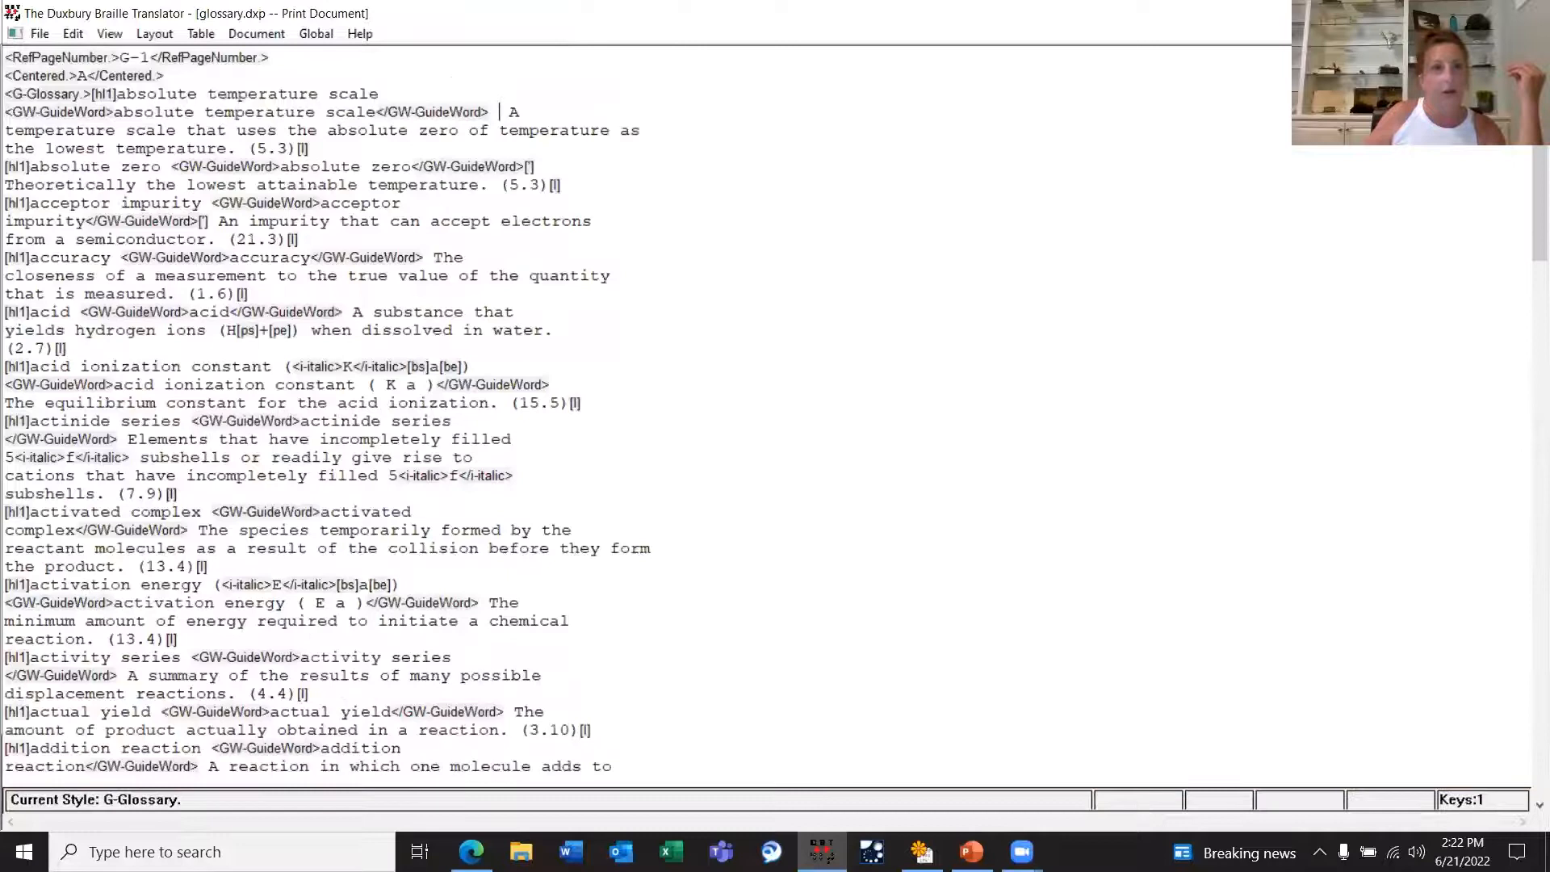
Step: Insert a hard space after the extra ordinary space following the "absolute temperature scale" guide word and translate the document into braille
click(155, 34)
mouse_move(179, 233)
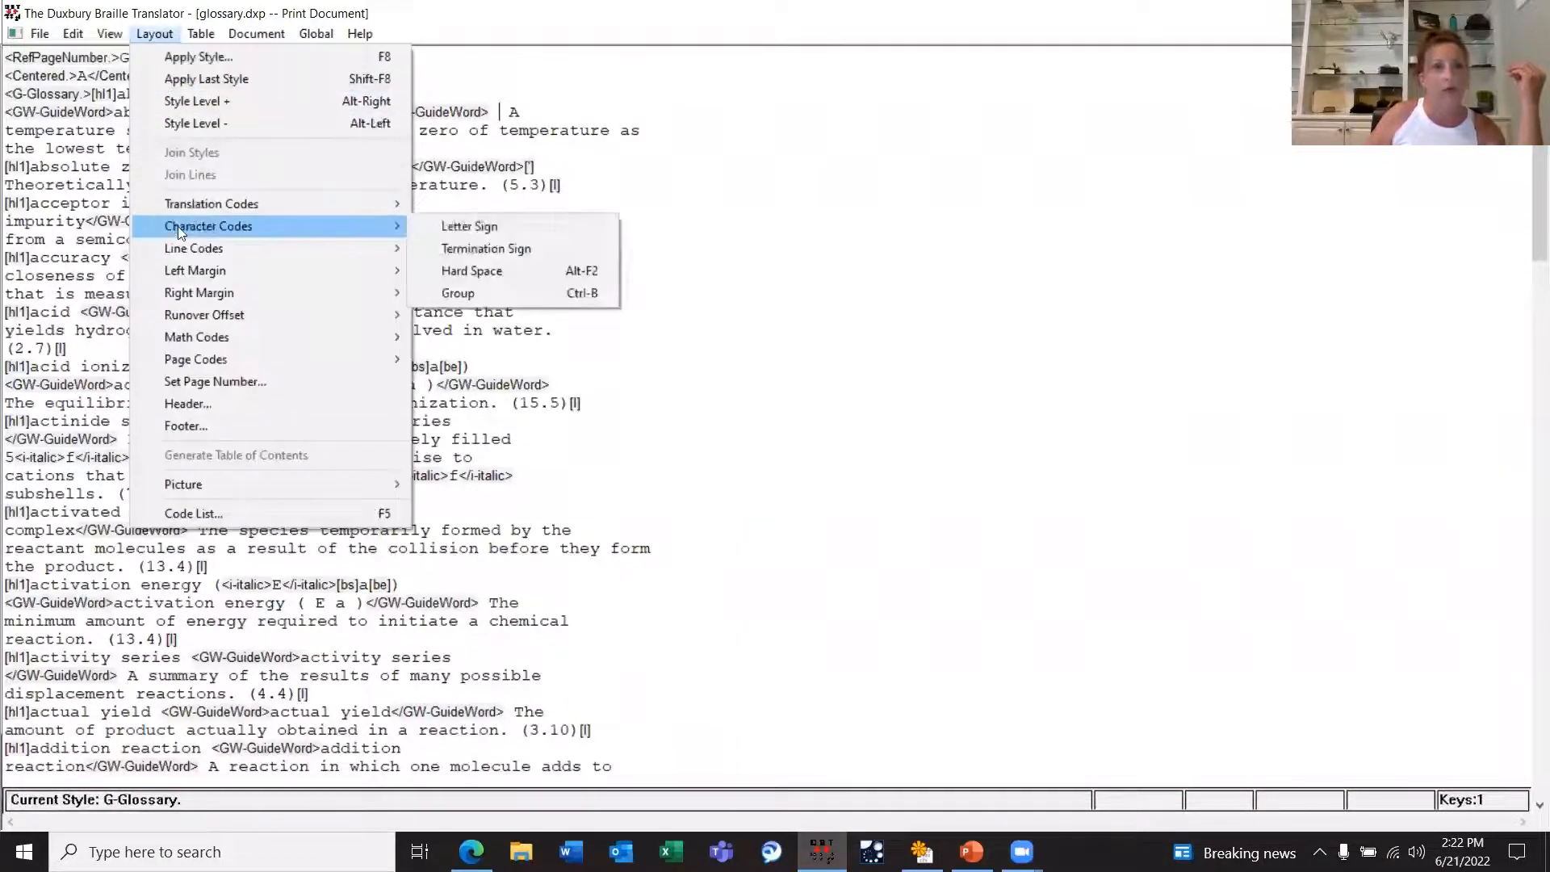
click(454, 267)
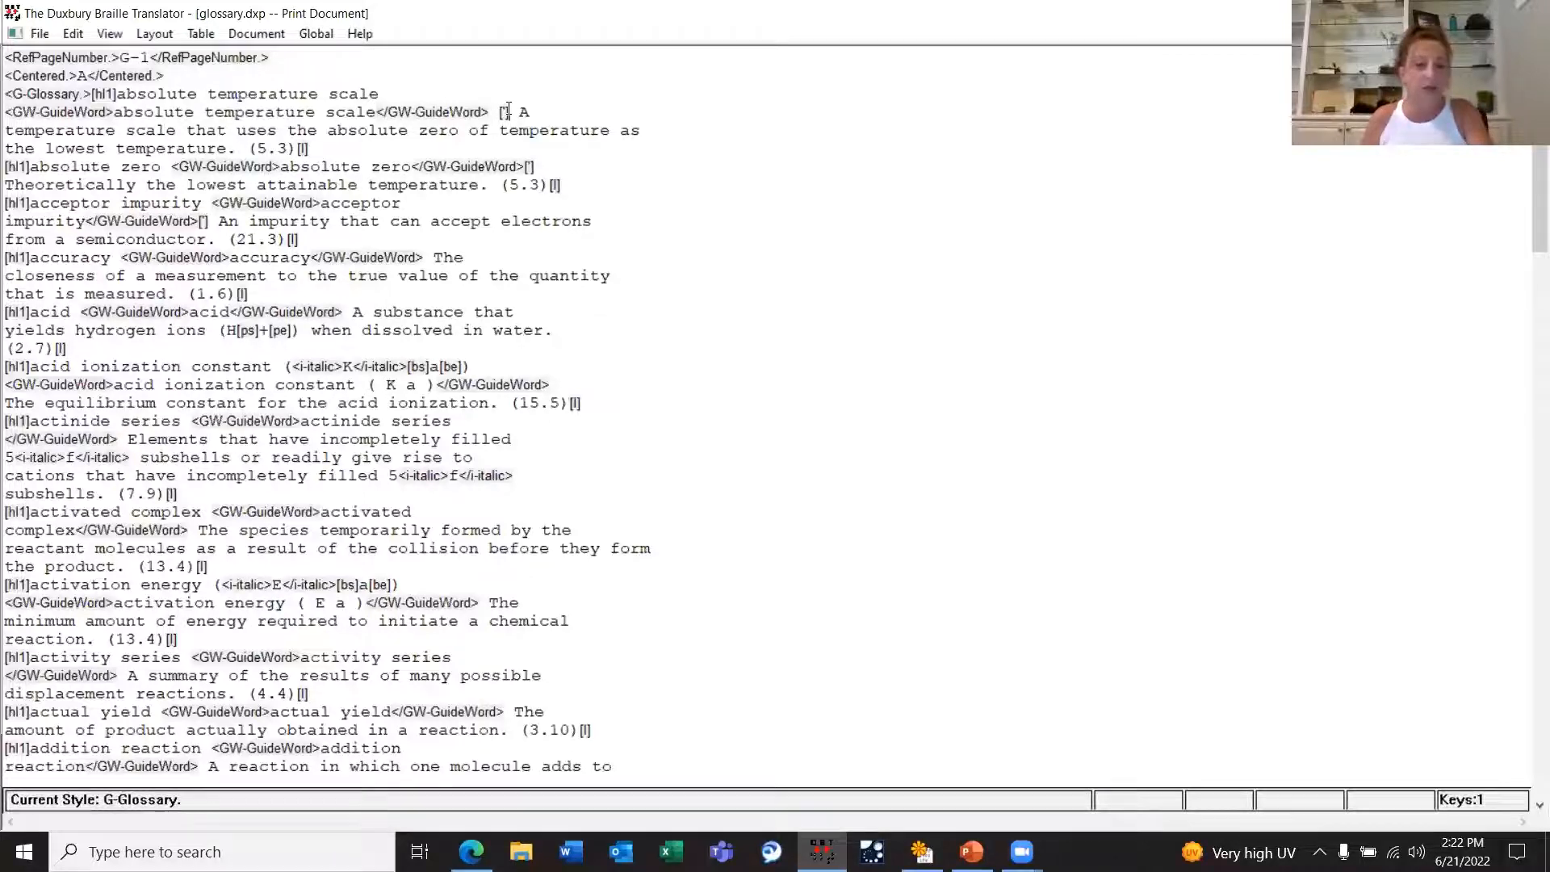
key(ctrl+t)
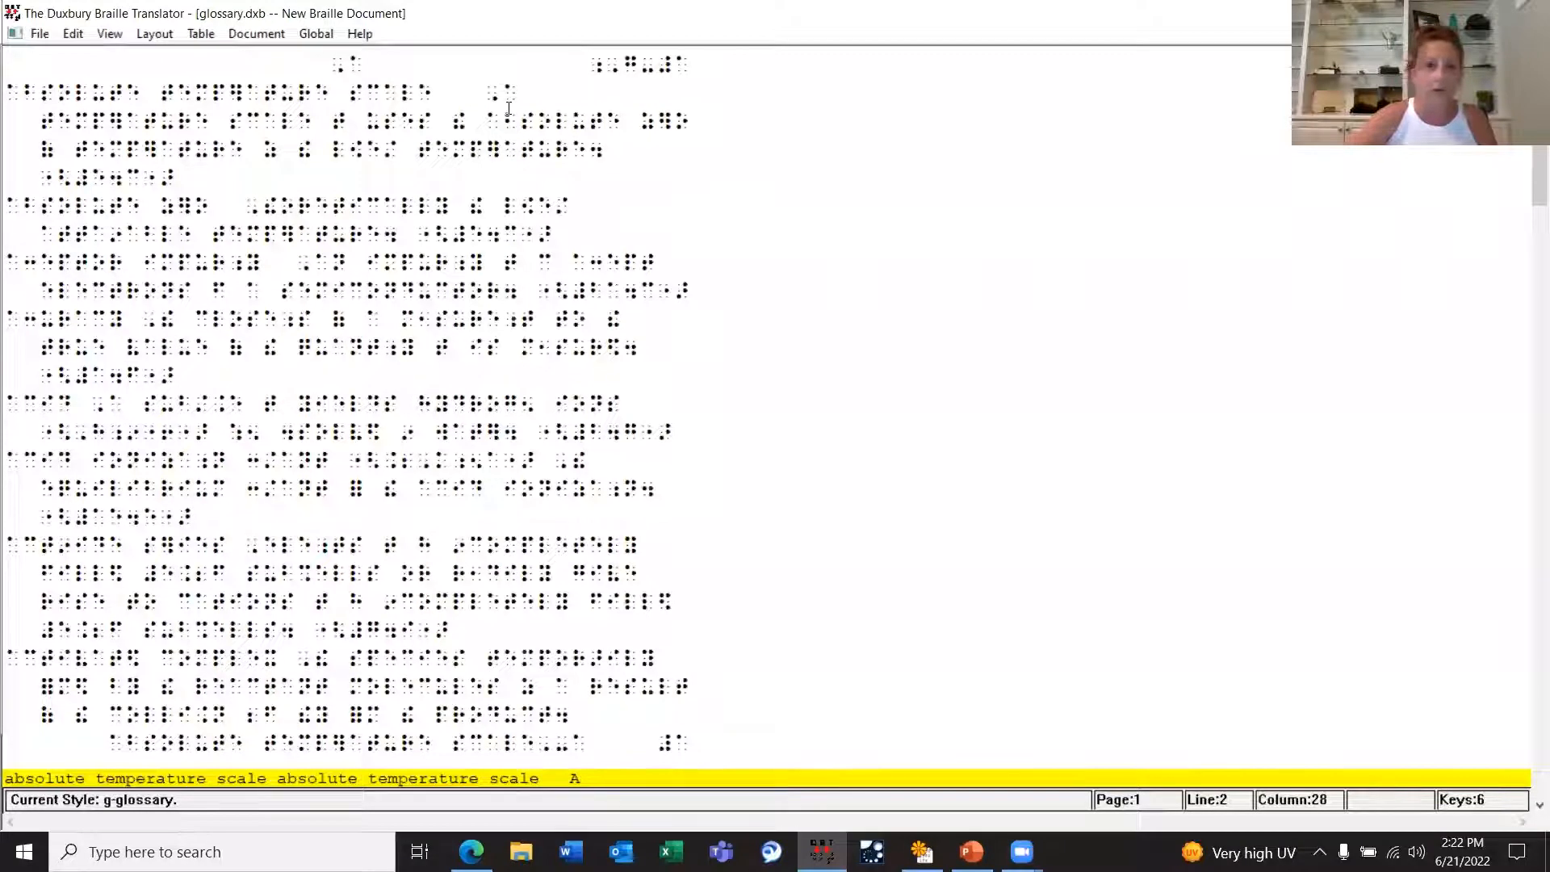
Step: Try deleting a space after the "absolute temperature scale" entry in the braille translation, and close the translation without saving
key(Delete)
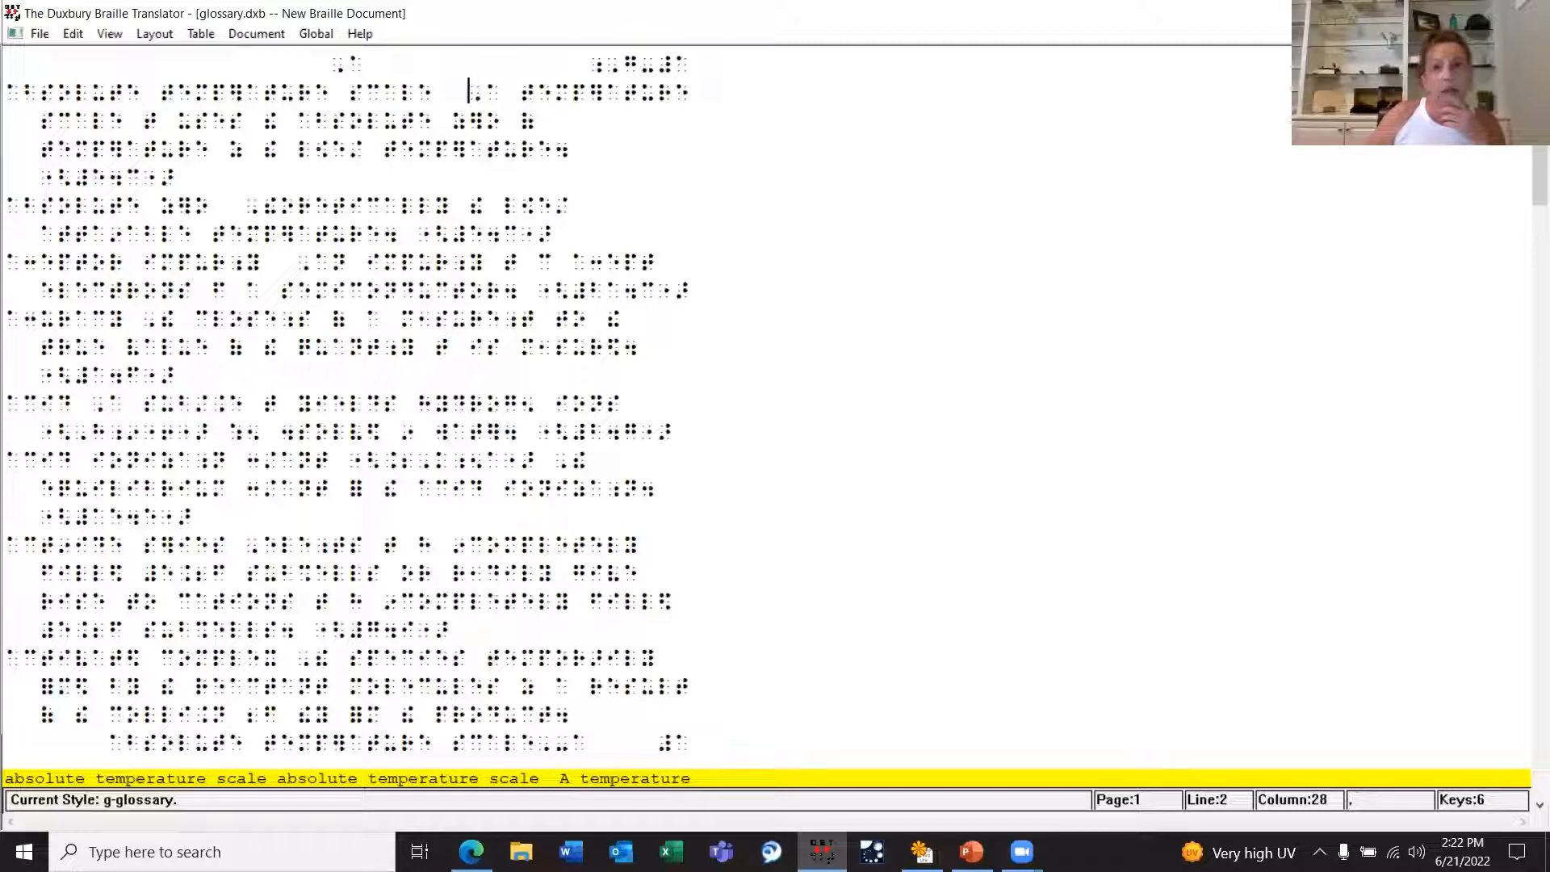
key(ctrl+F4)
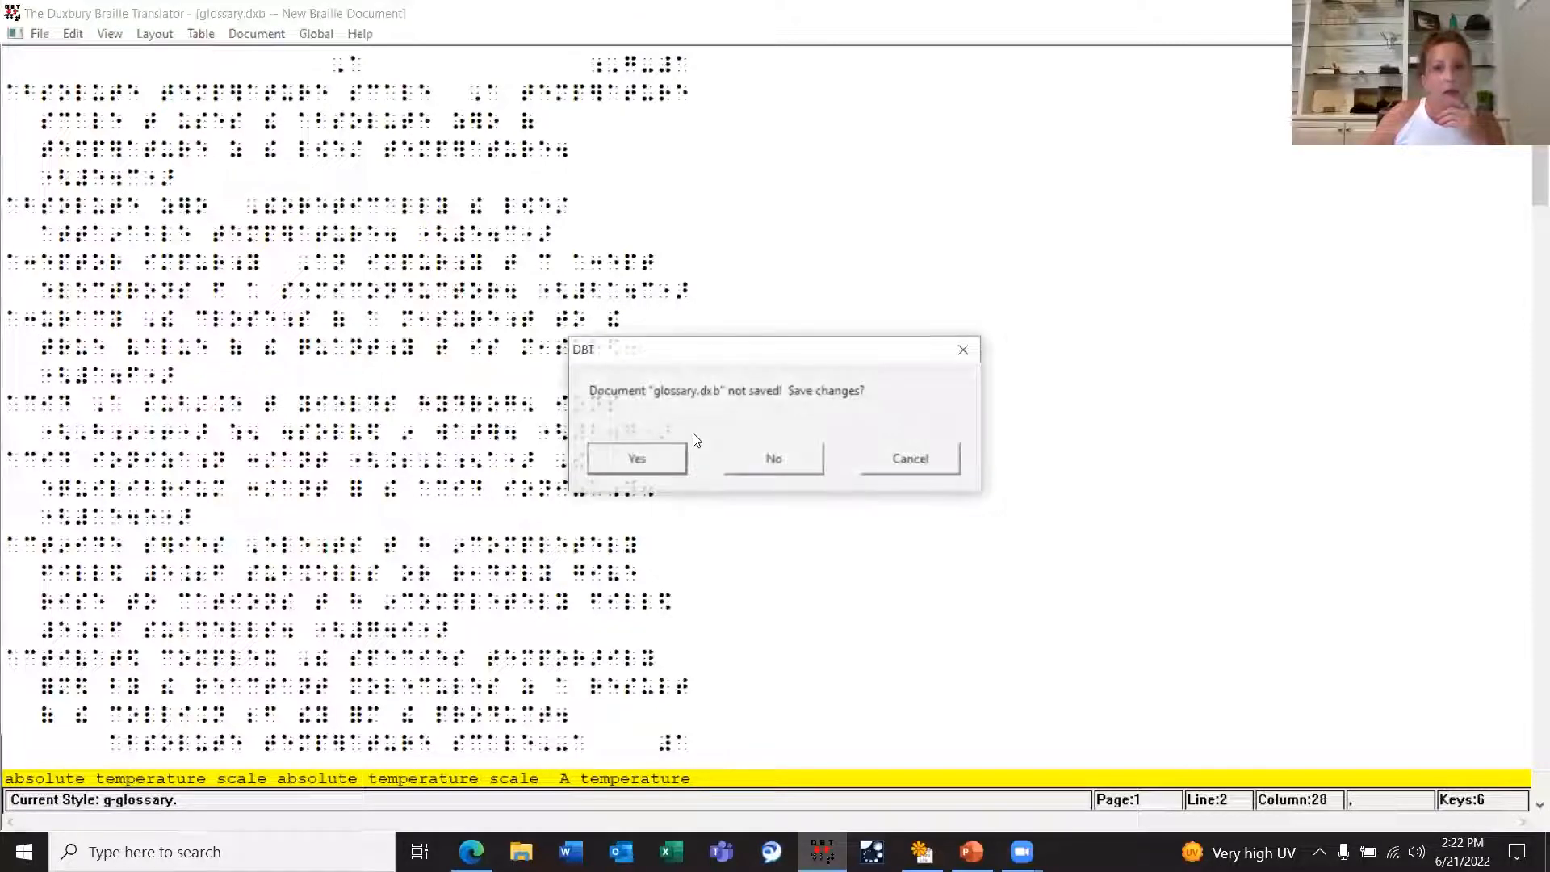
key(n)
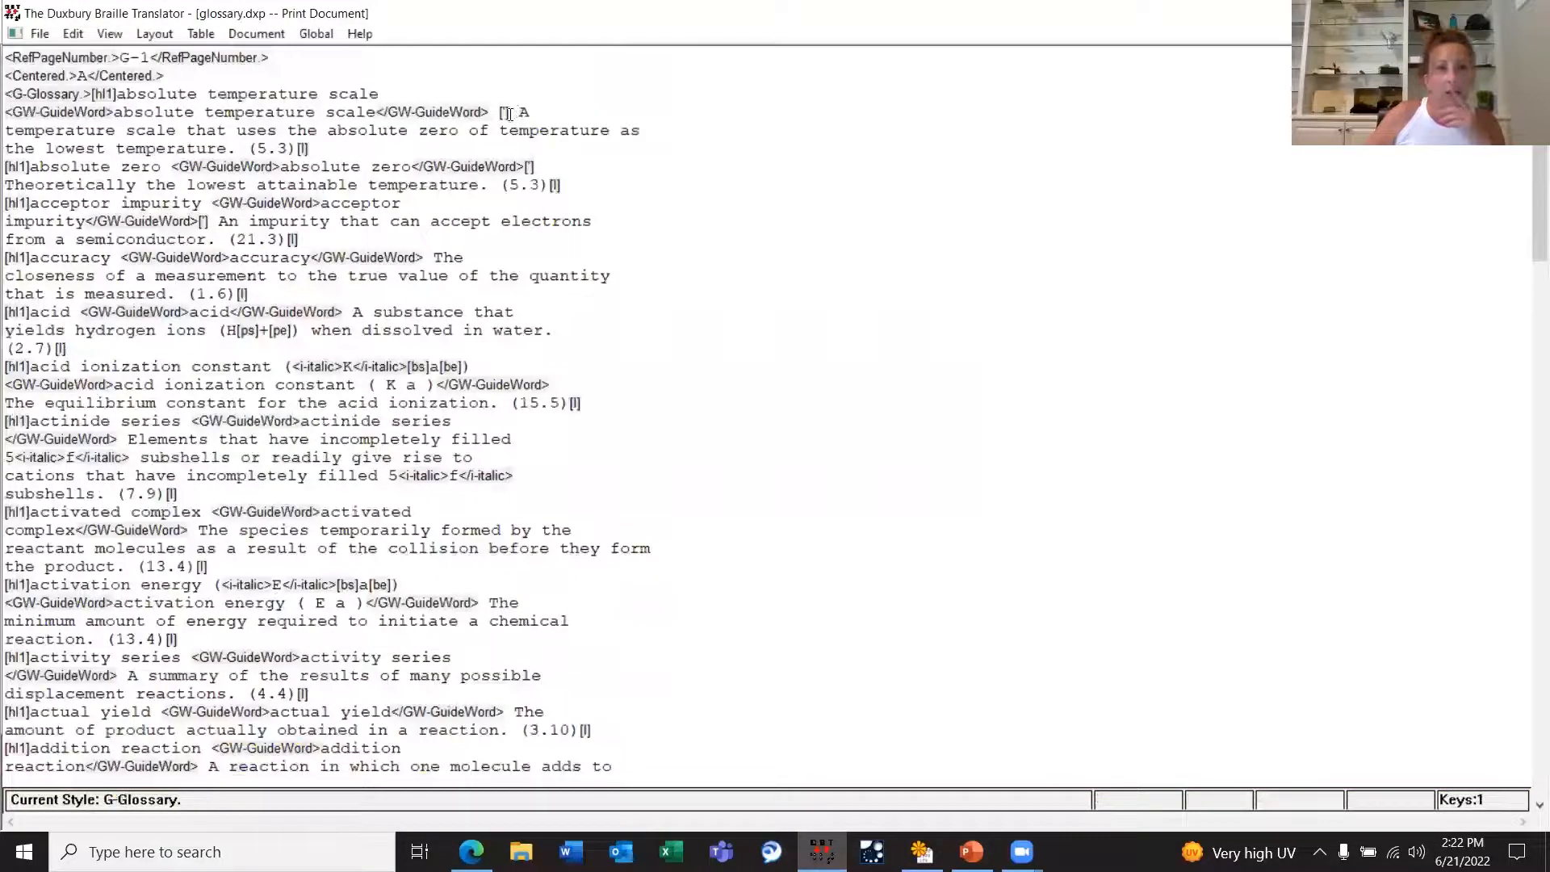
Step: Replace the last two space characters before "A" in the "absolute temperature scale" glossary entry with one hard space
click(510, 114)
key(BackSpace)
key(BackSpace)
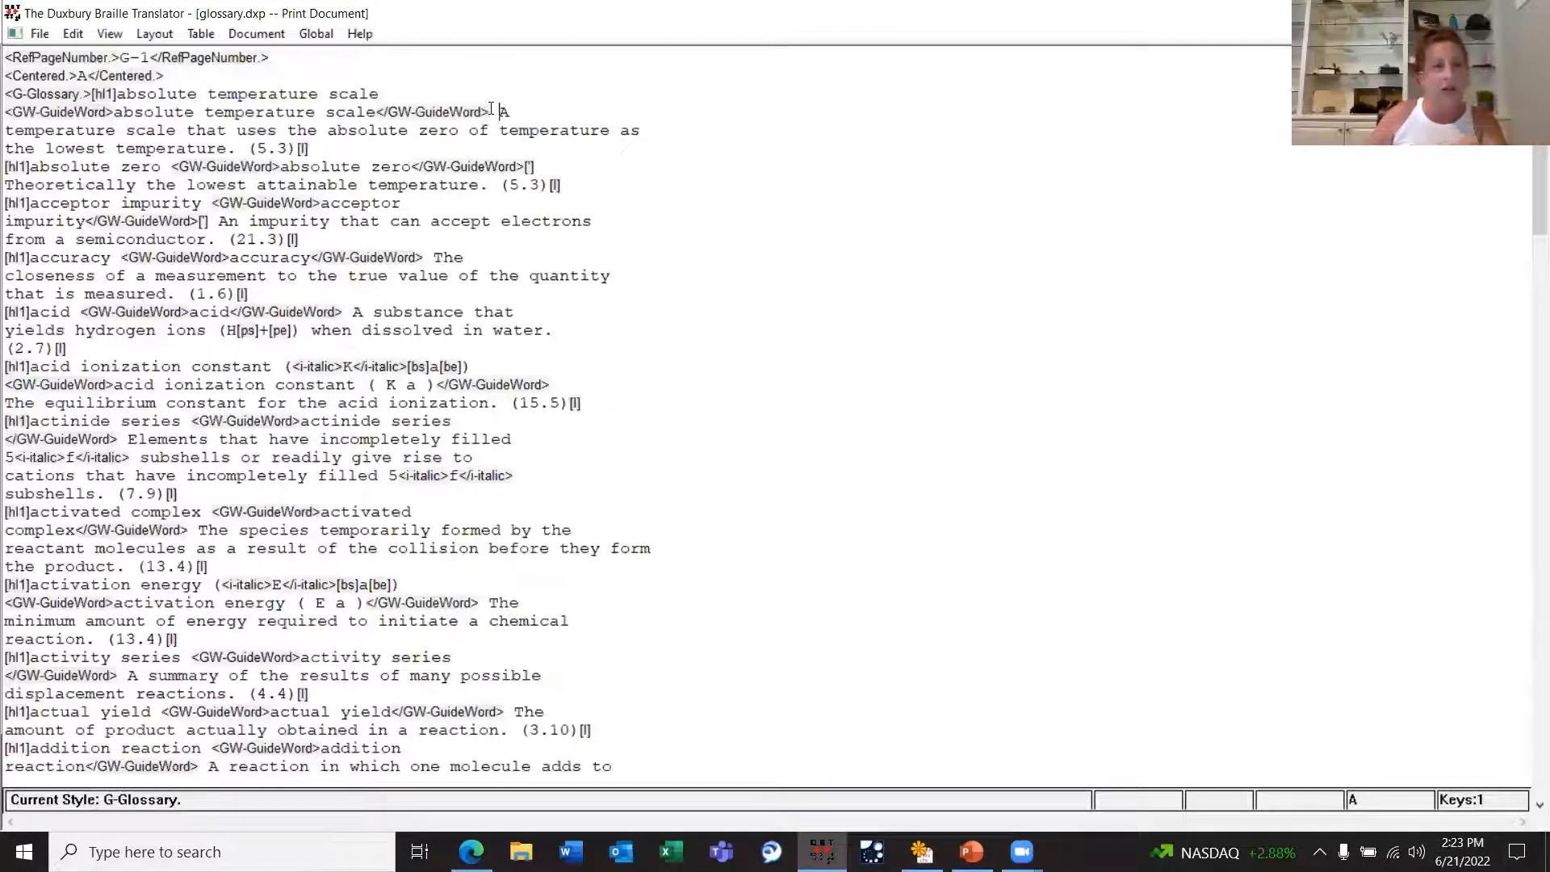
click(155, 36)
mouse_move(192, 231)
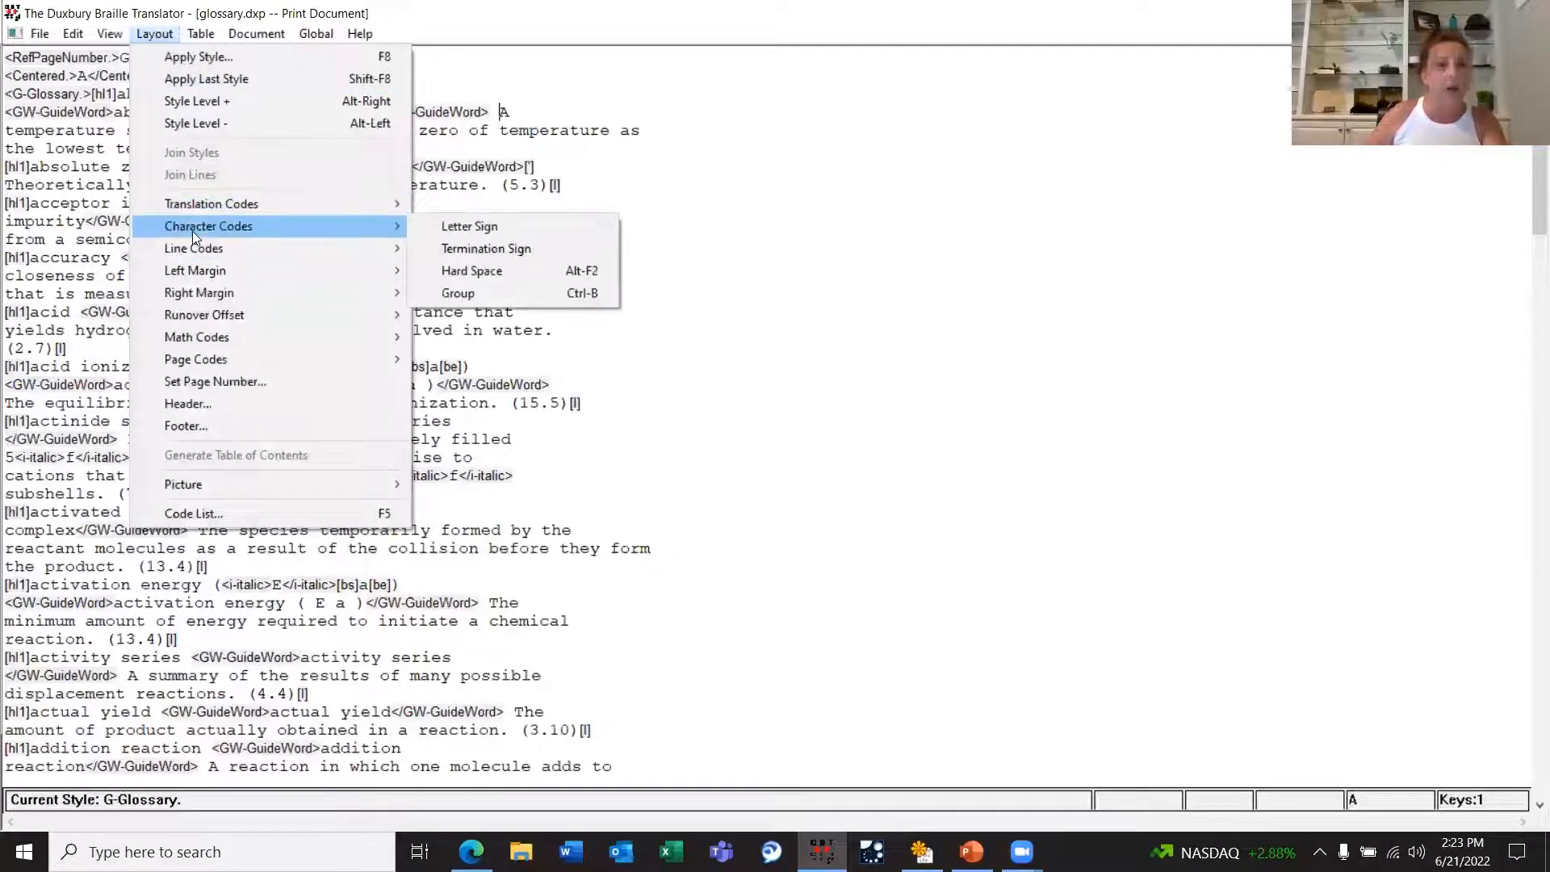
click(459, 277)
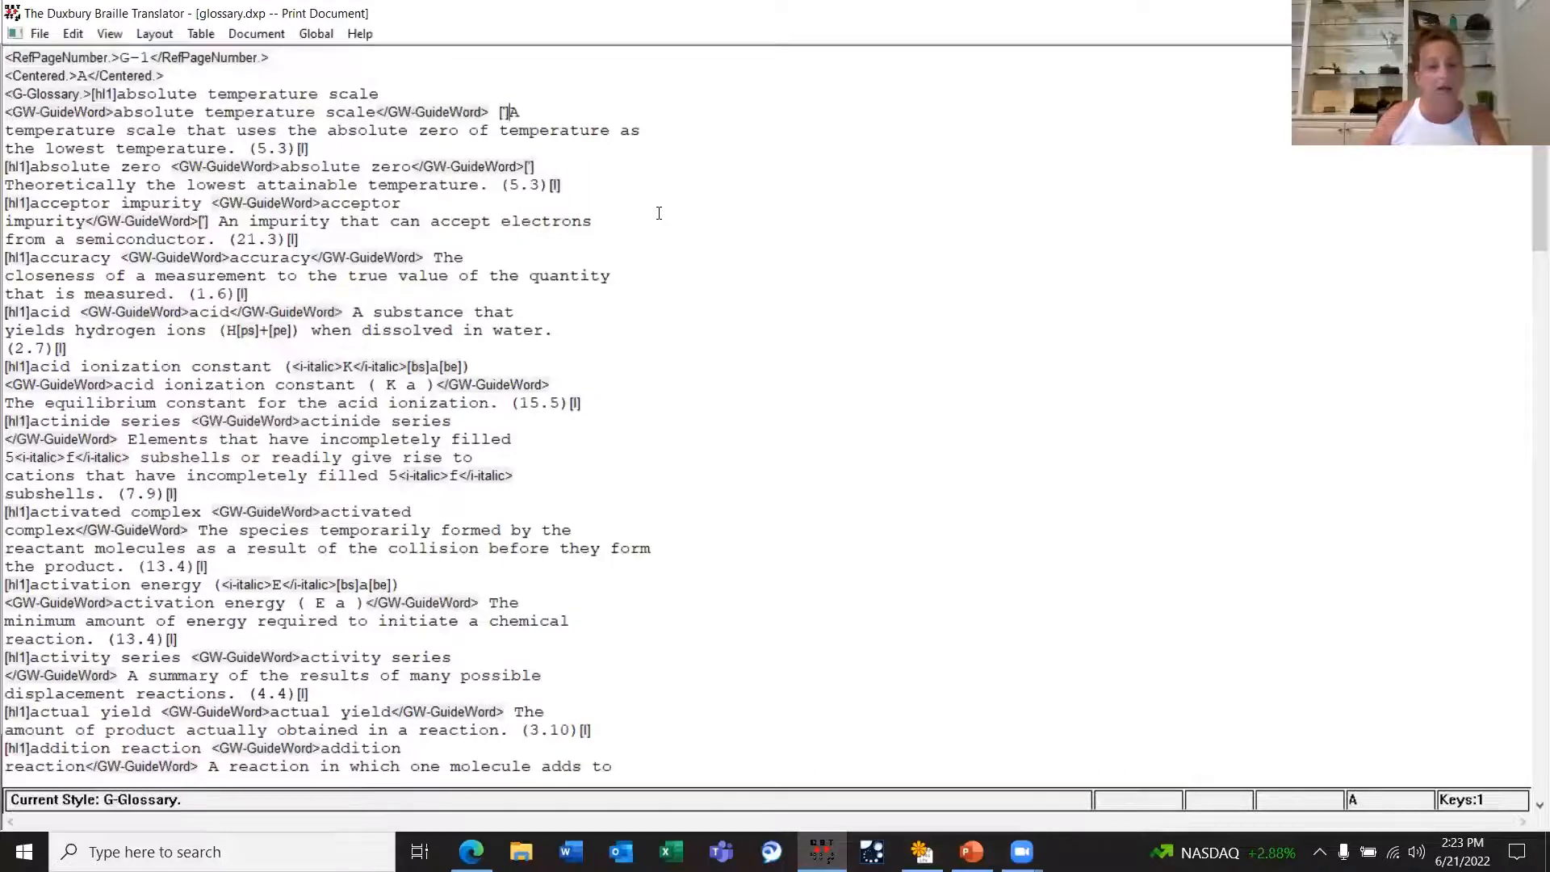
Step: Translate the glossary print document into braille and switch to the PowerPoint slide show
key(ctrl+t)
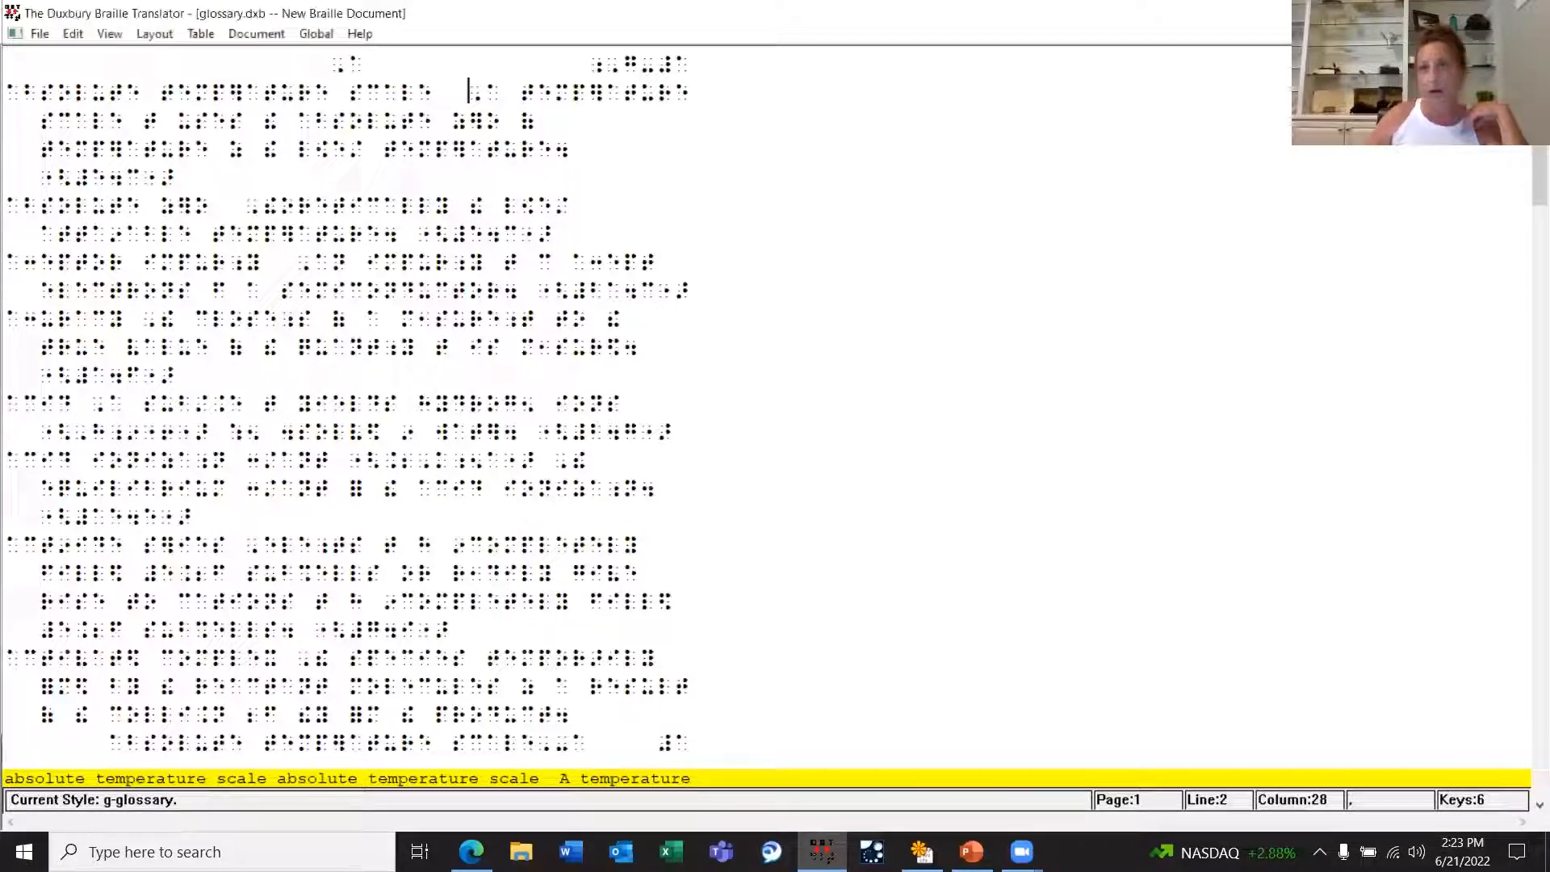
key(alt+Tab)
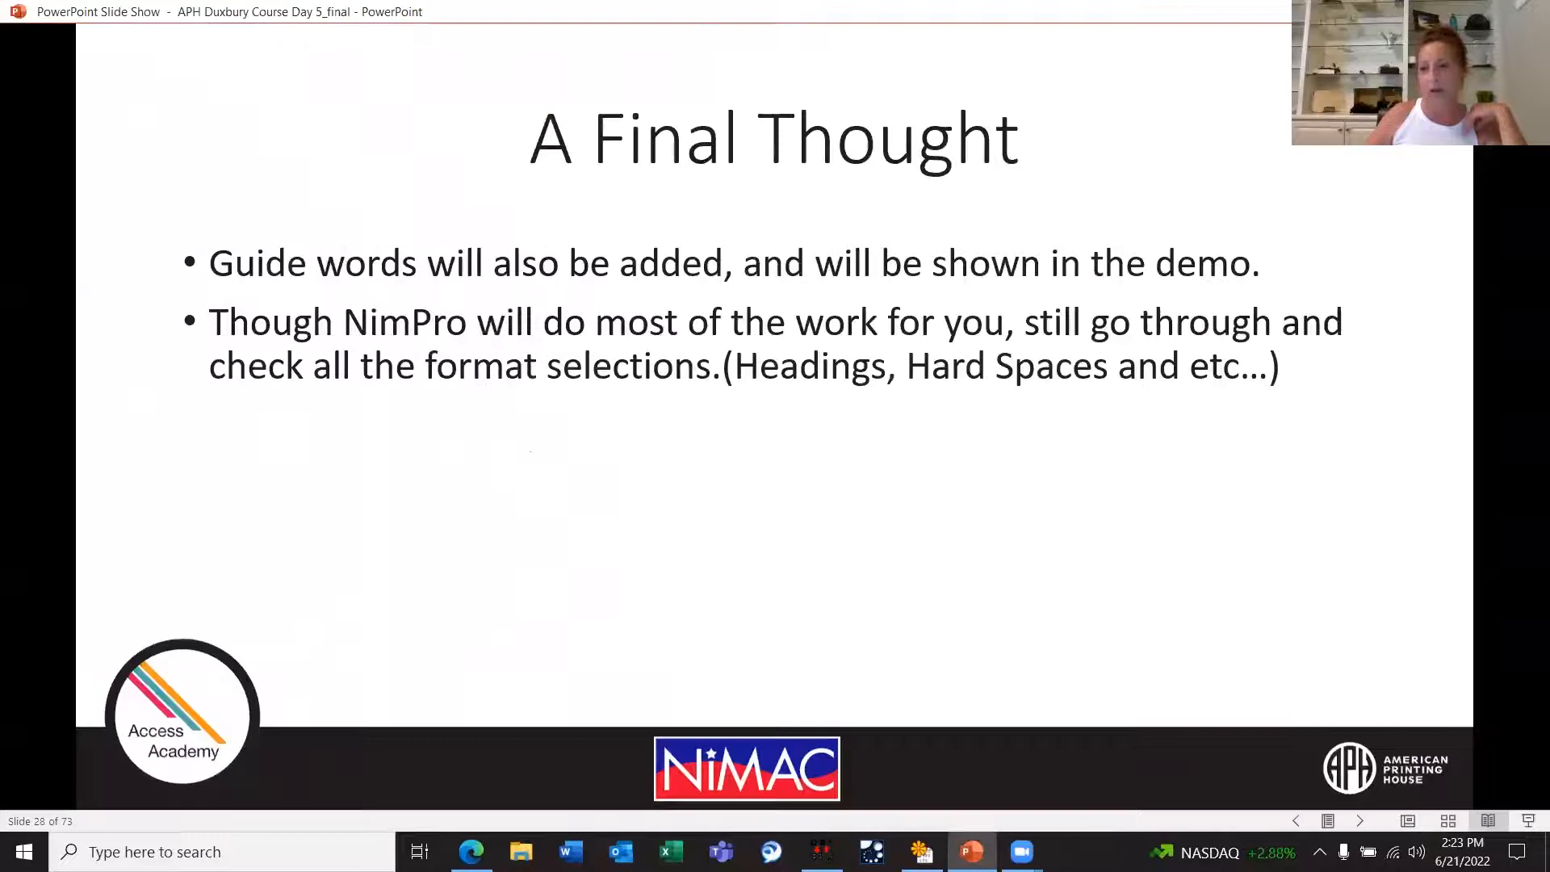
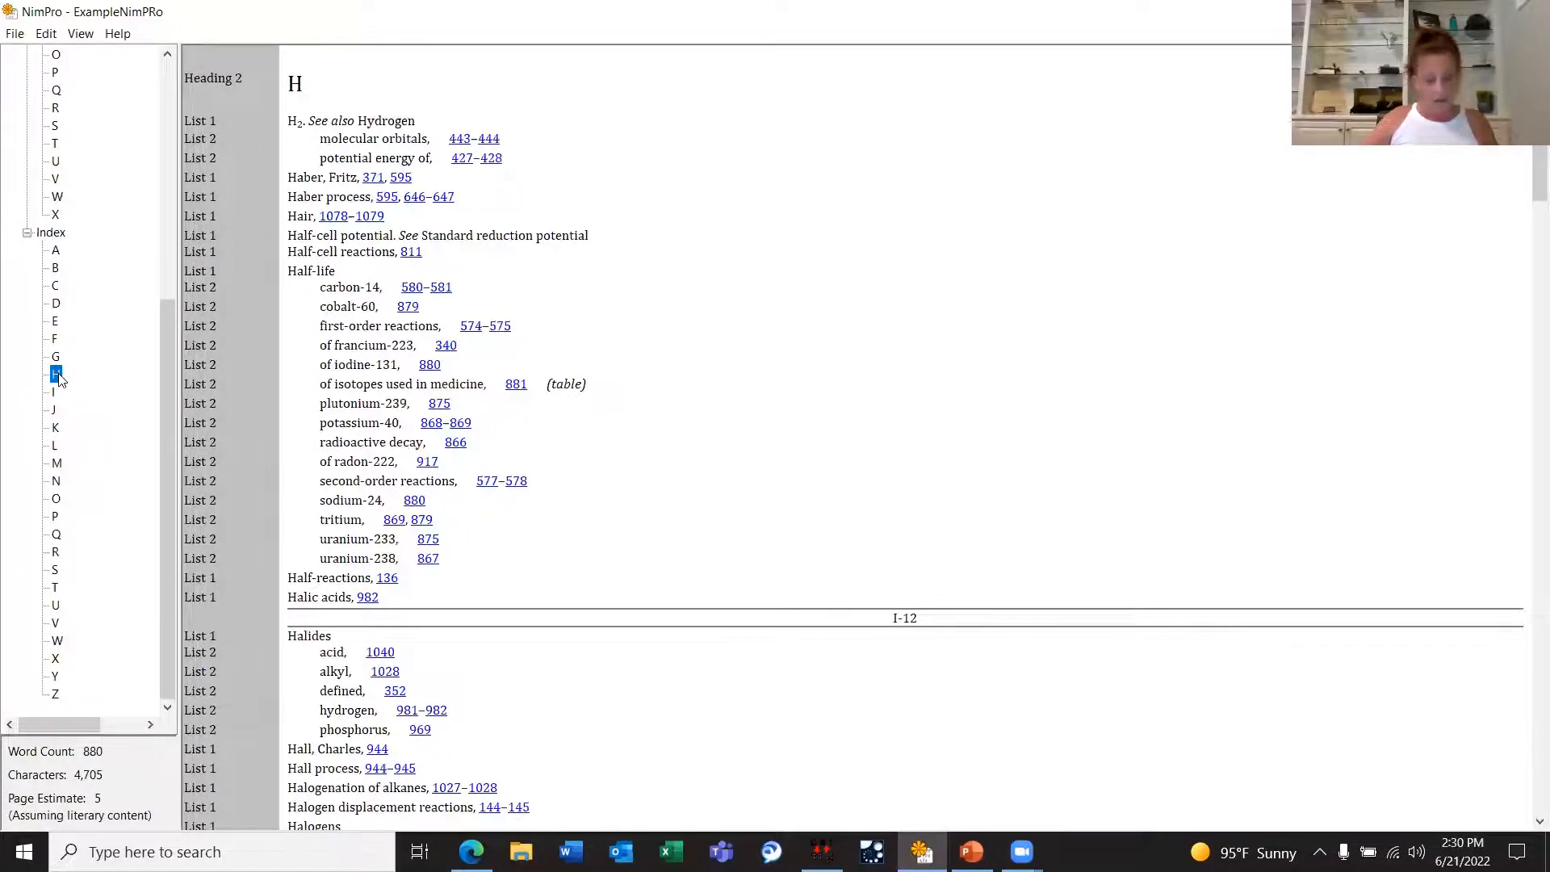
Step: Run NimPro's Index Wizard on index section H, changing heading styles to Centered and list styles to Index
click(41, 37)
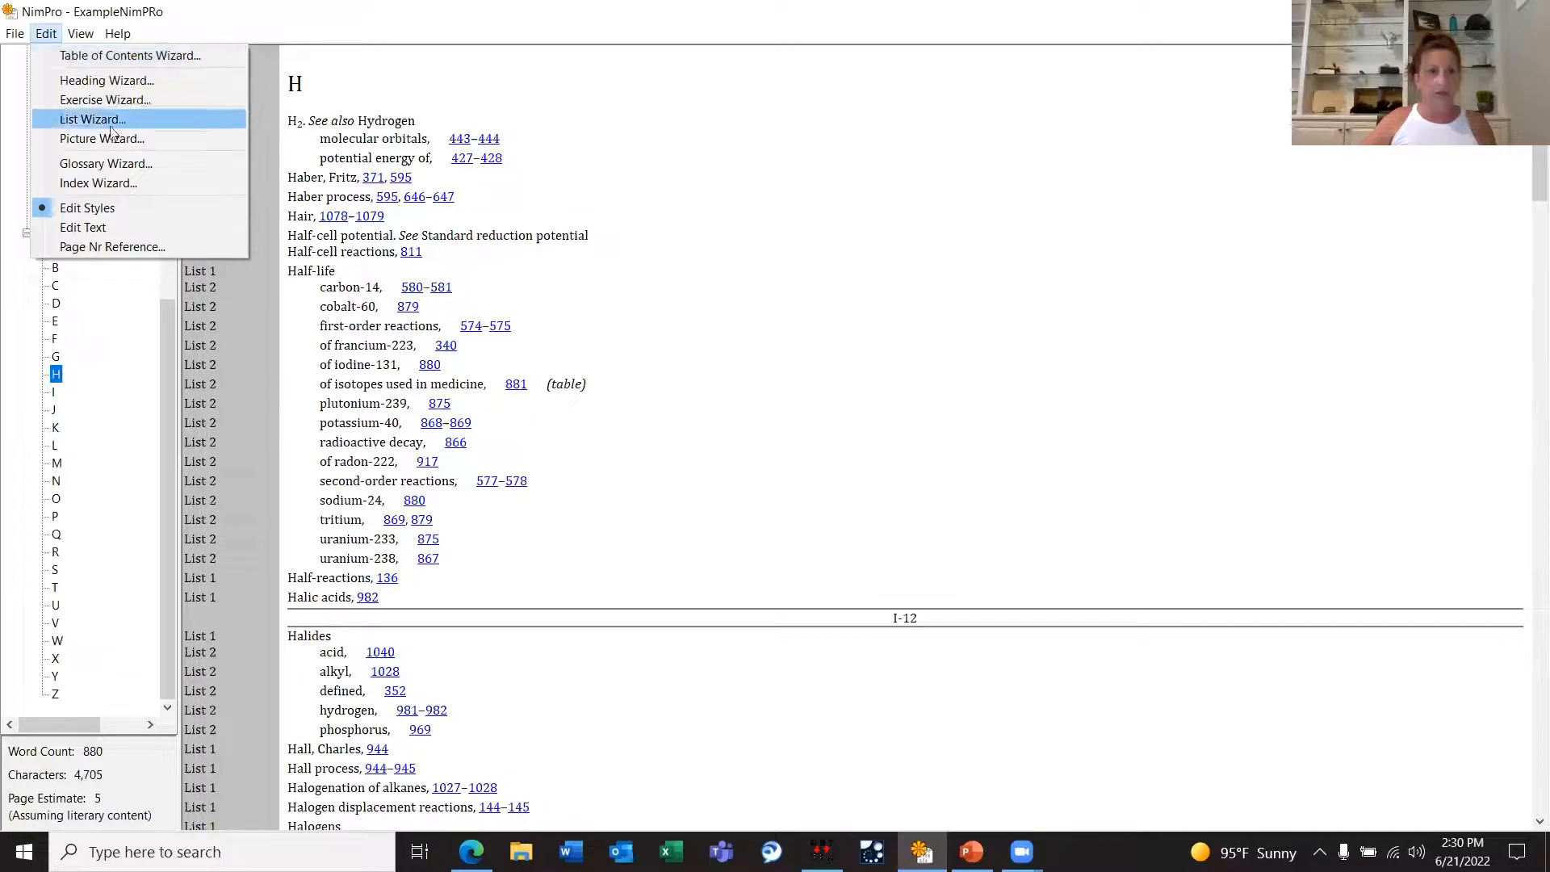
click(128, 184)
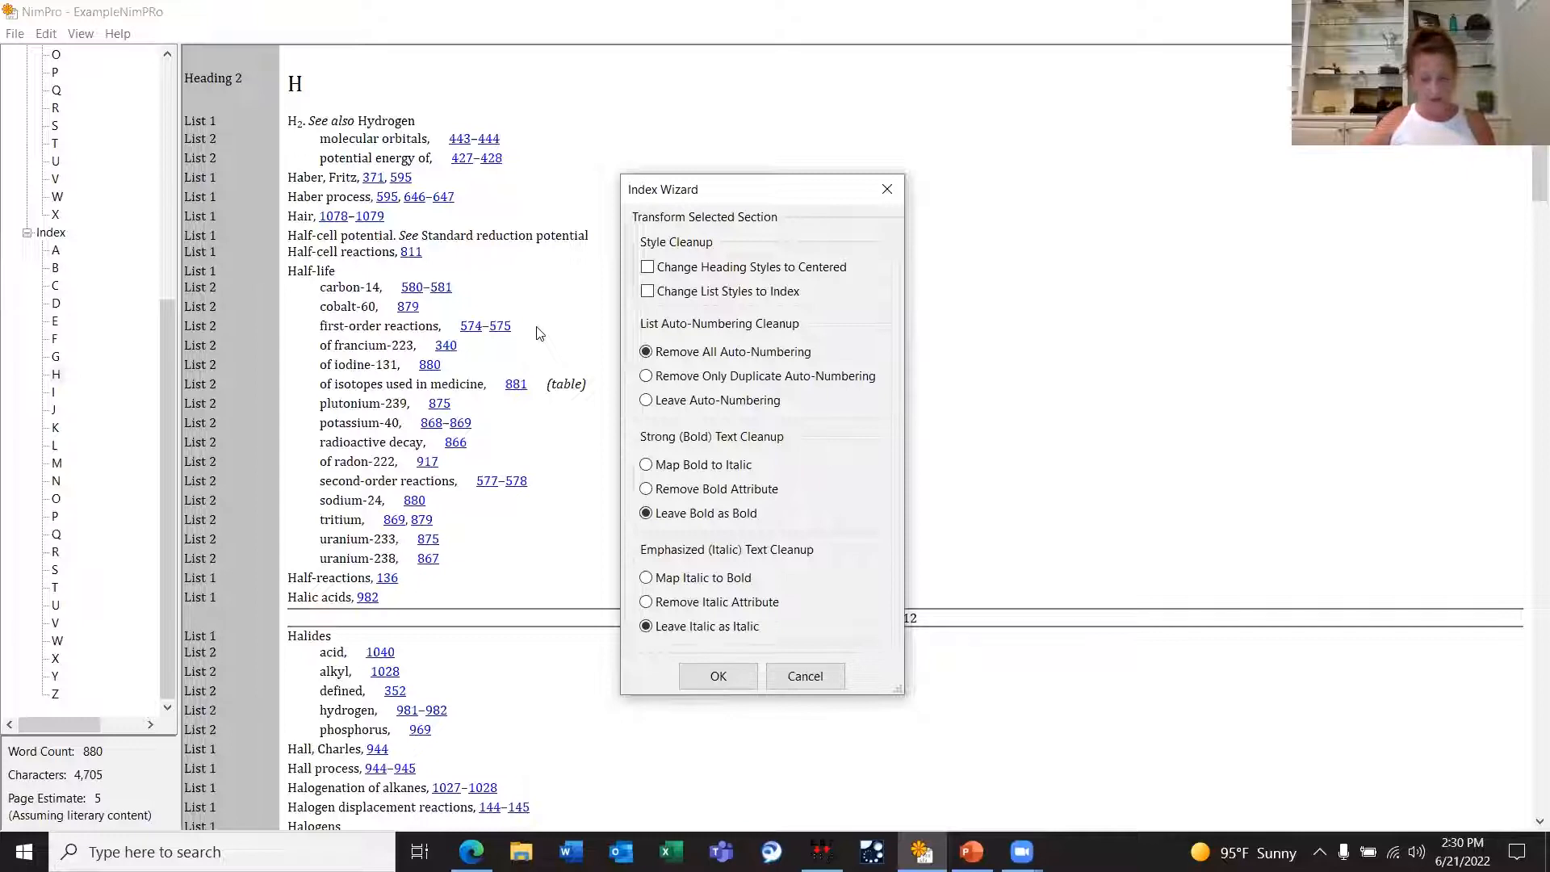
click(647, 267)
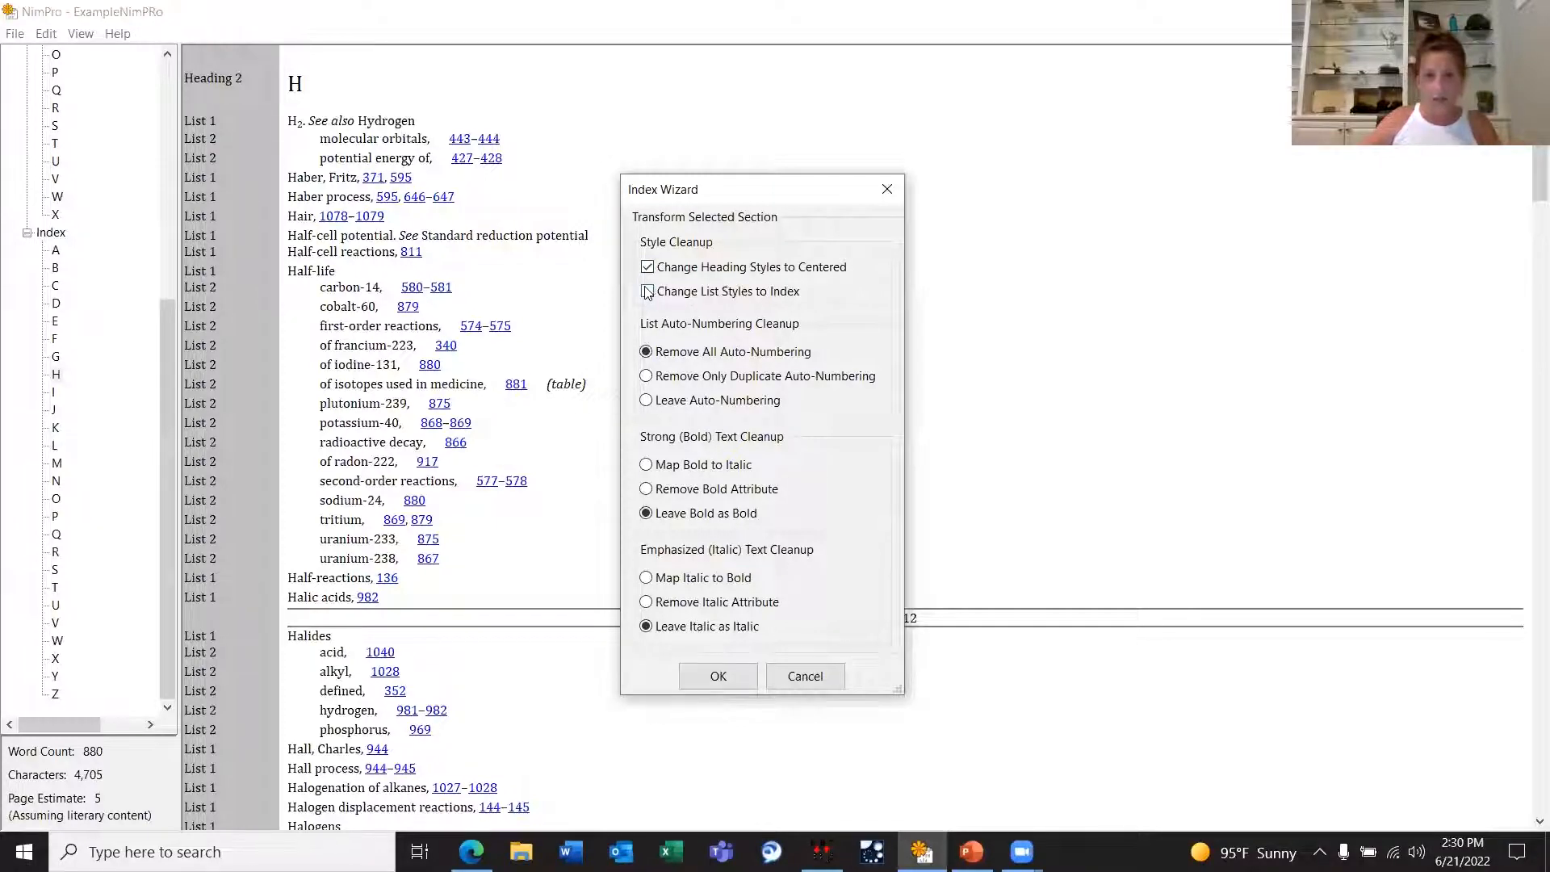
click(647, 292)
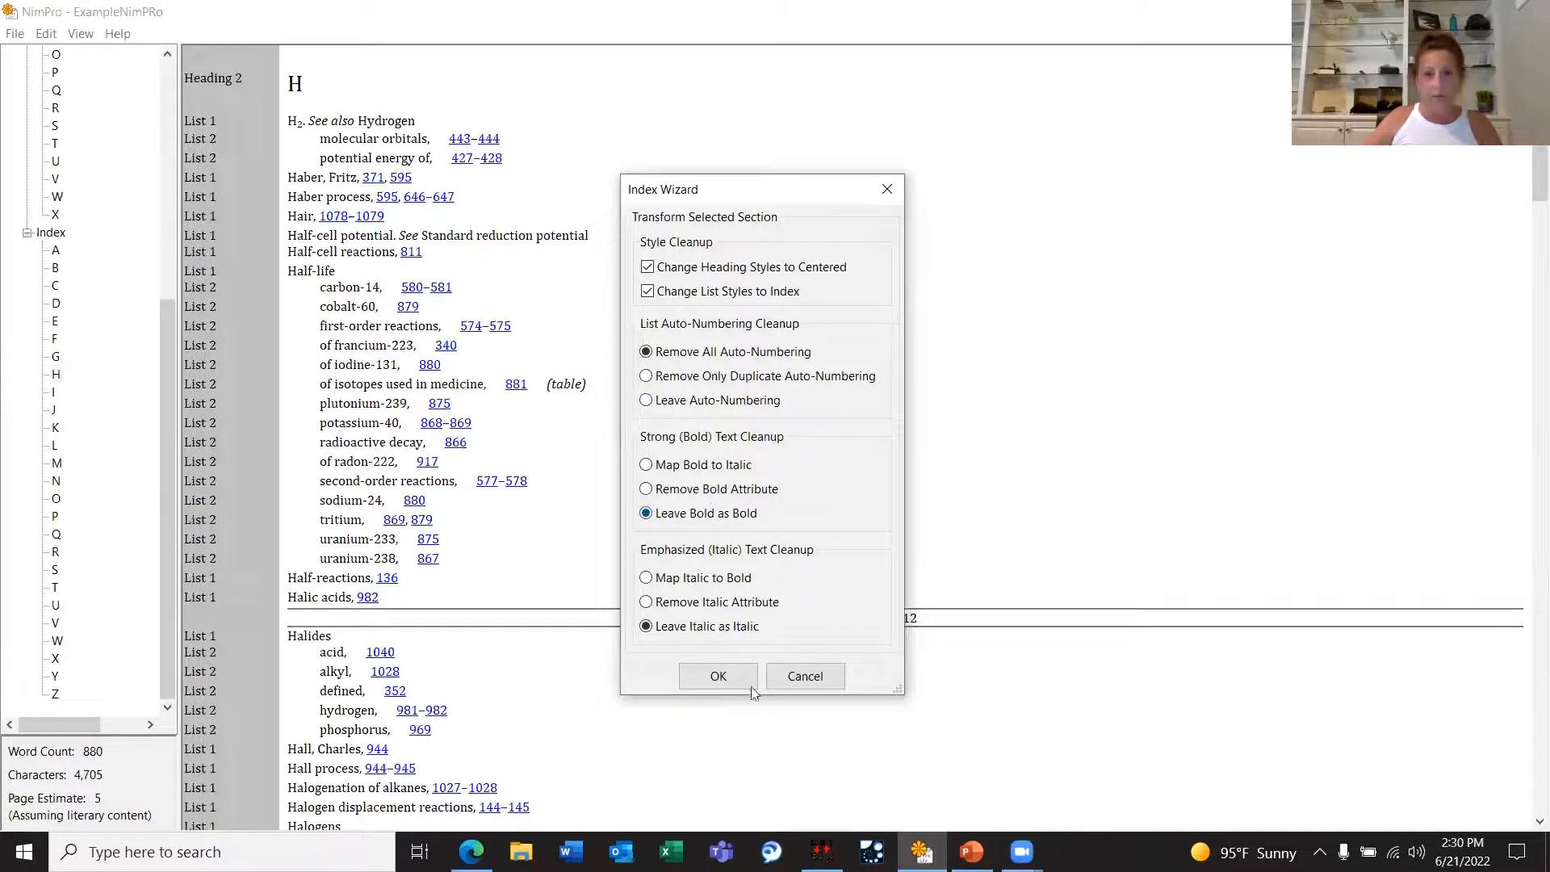
click(715, 677)
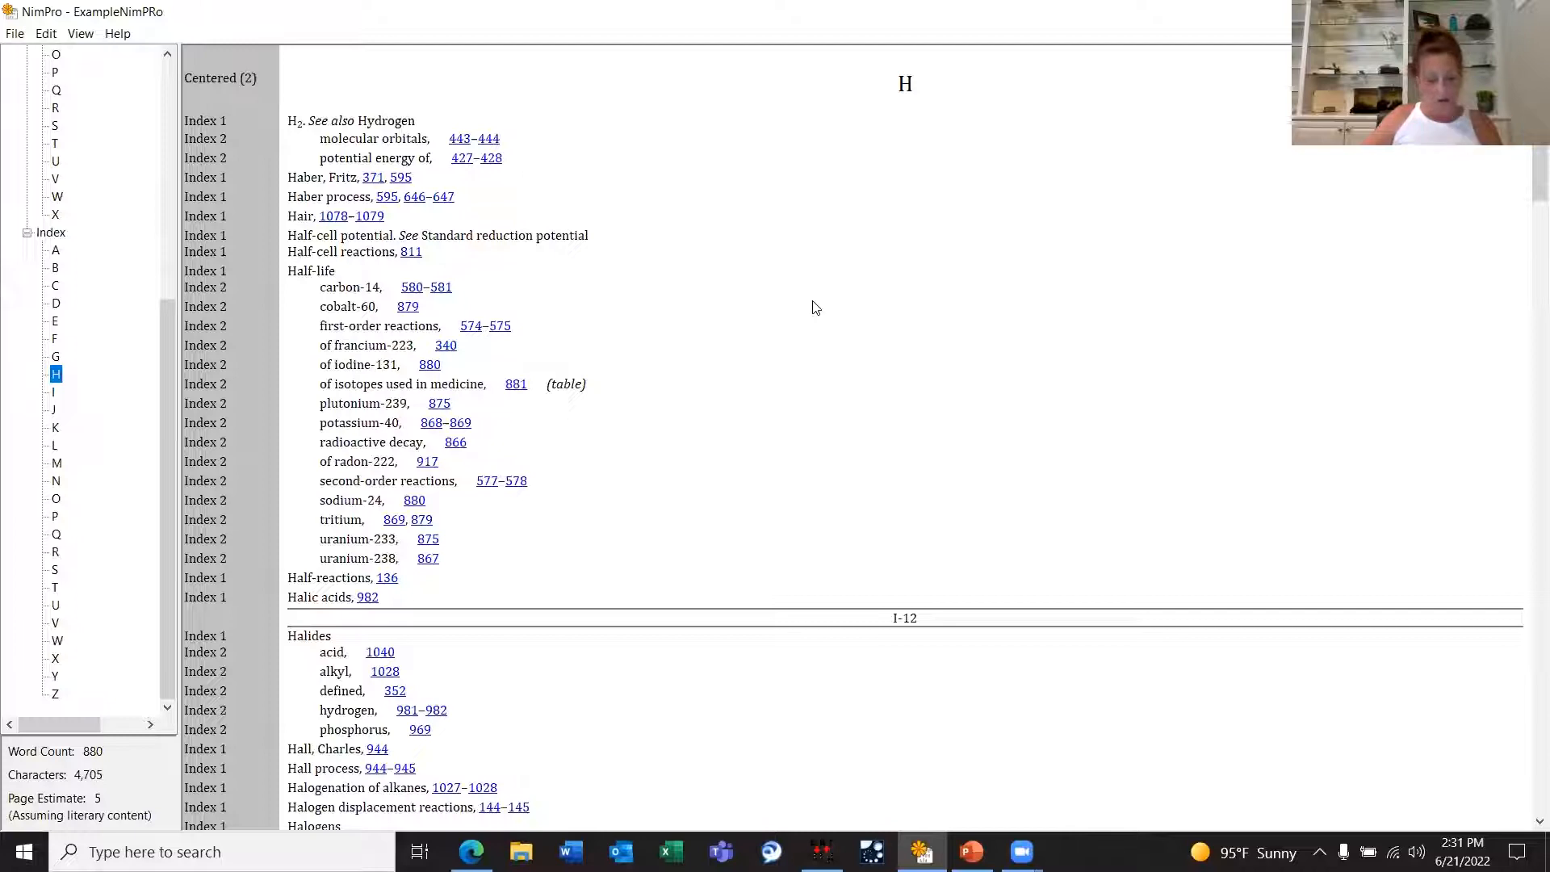
Step: Export index section H as a DBT file named "Index example" with the English (UEB) - BANA.dxt template
right_click(55, 377)
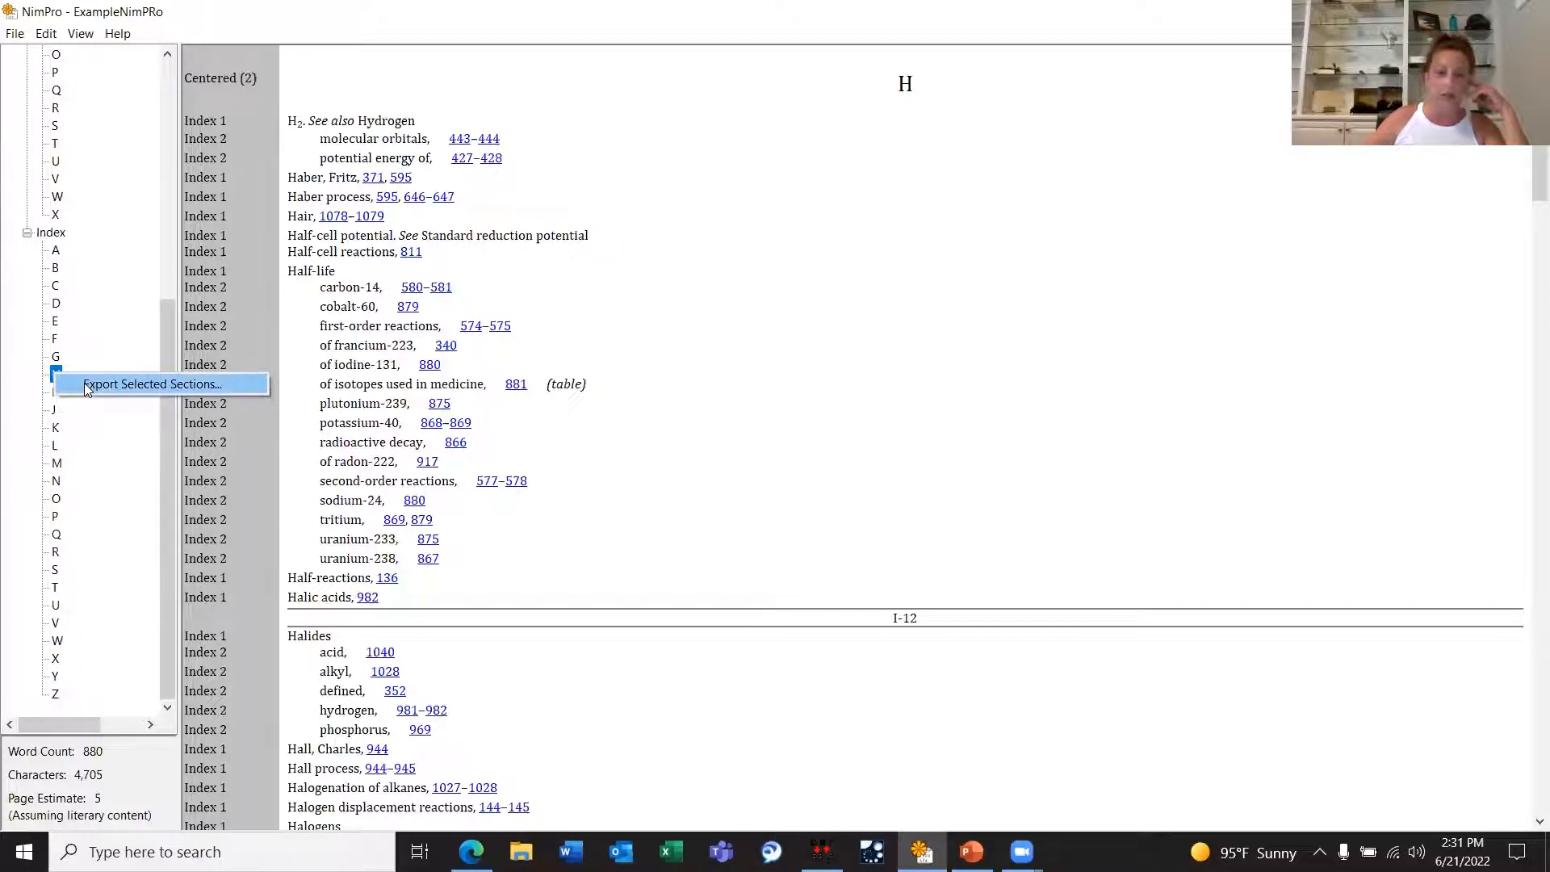
click(88, 386)
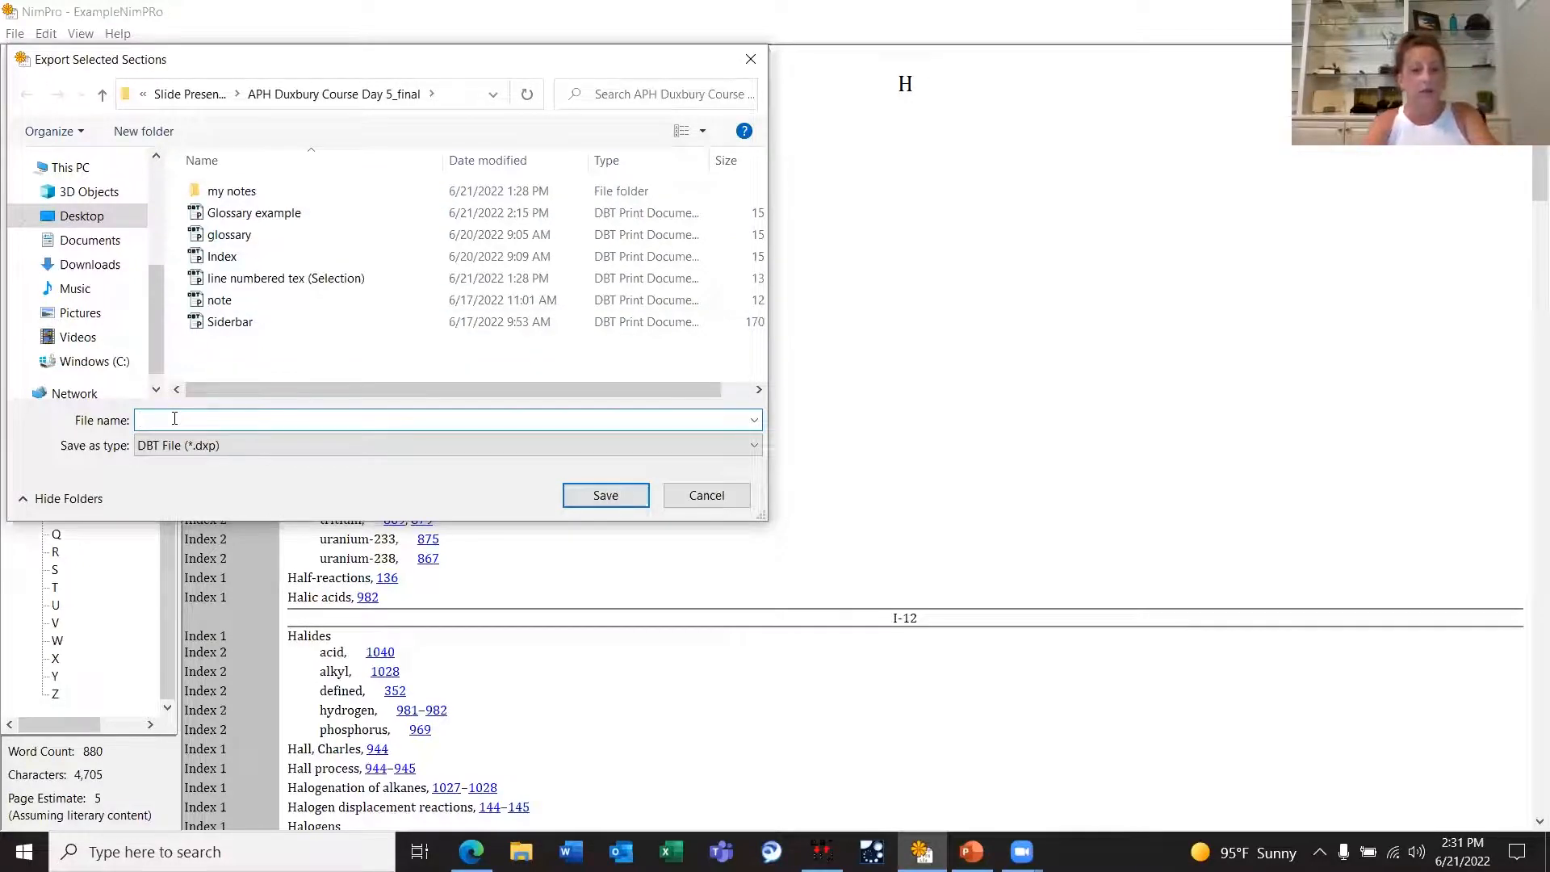
text(Index)
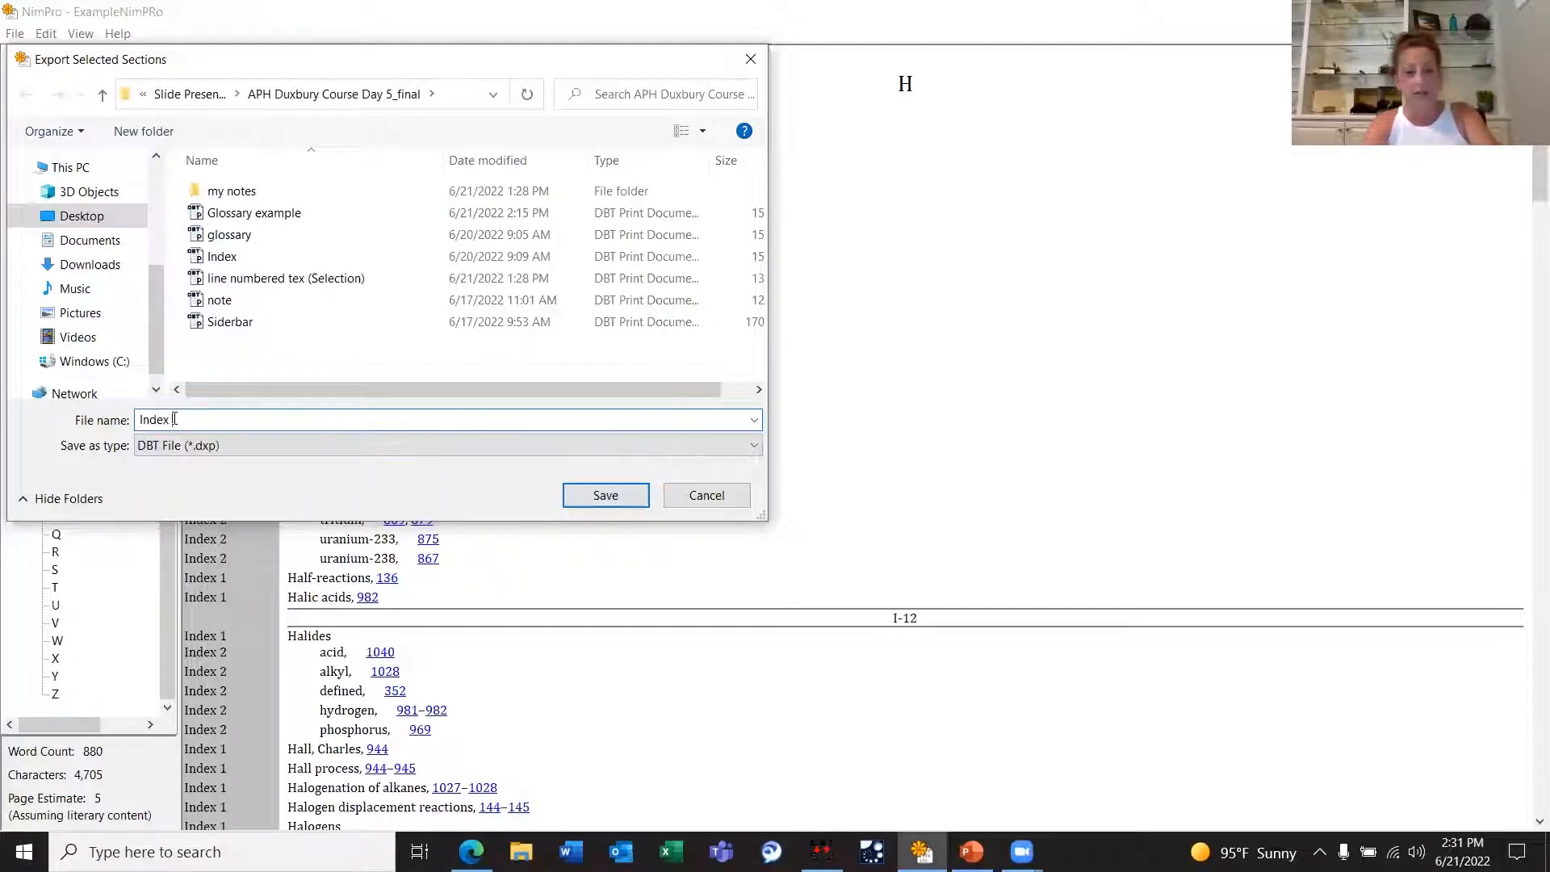
text( s)
text(ea)
key(BackSpace)
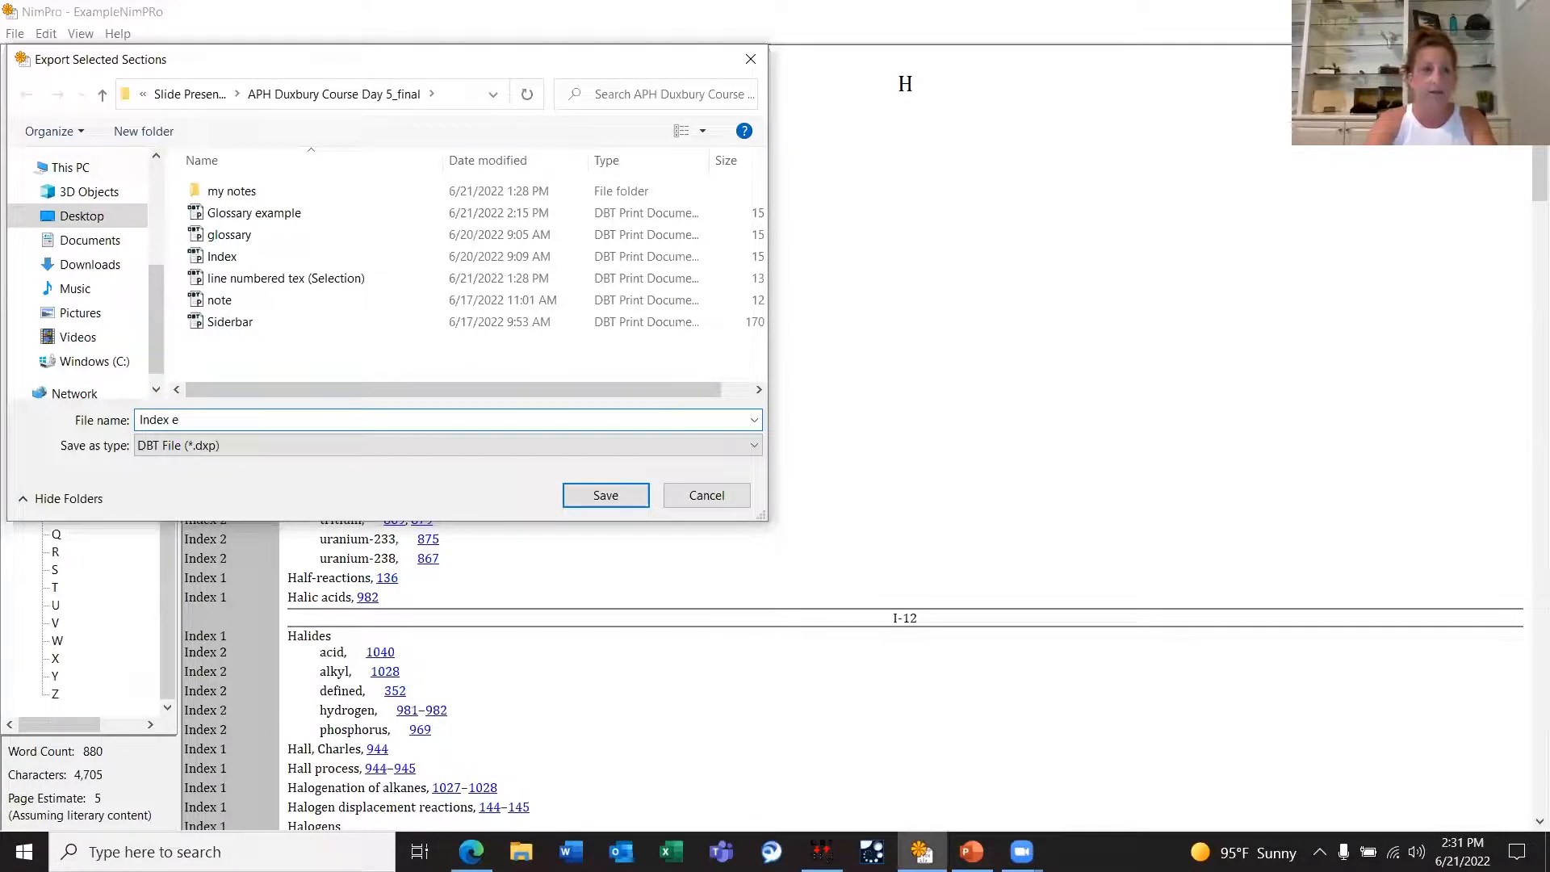
text(xample)
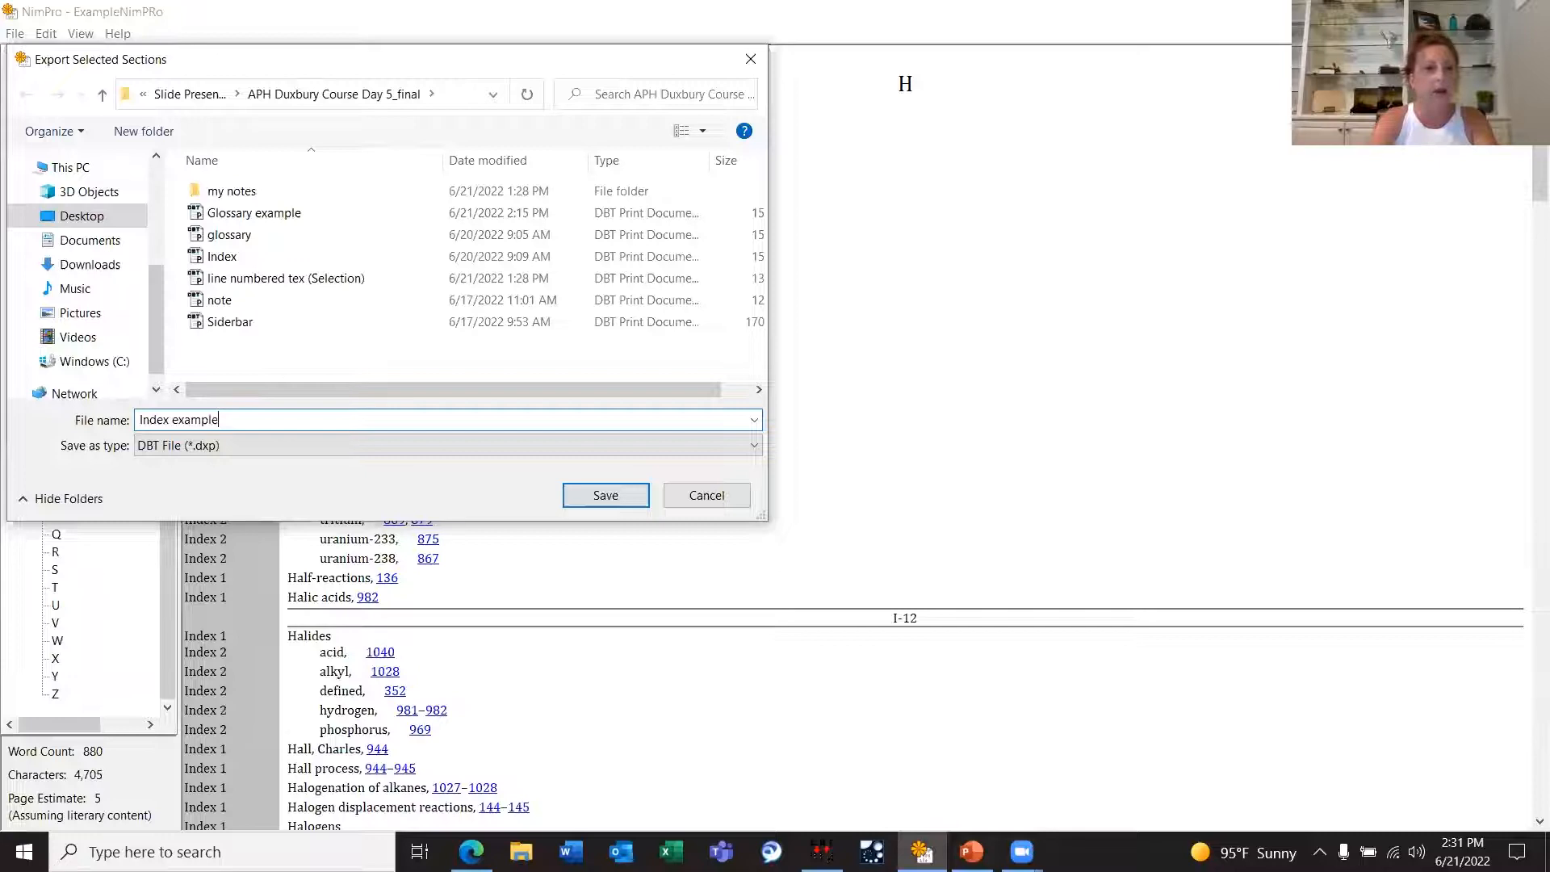
click(617, 496)
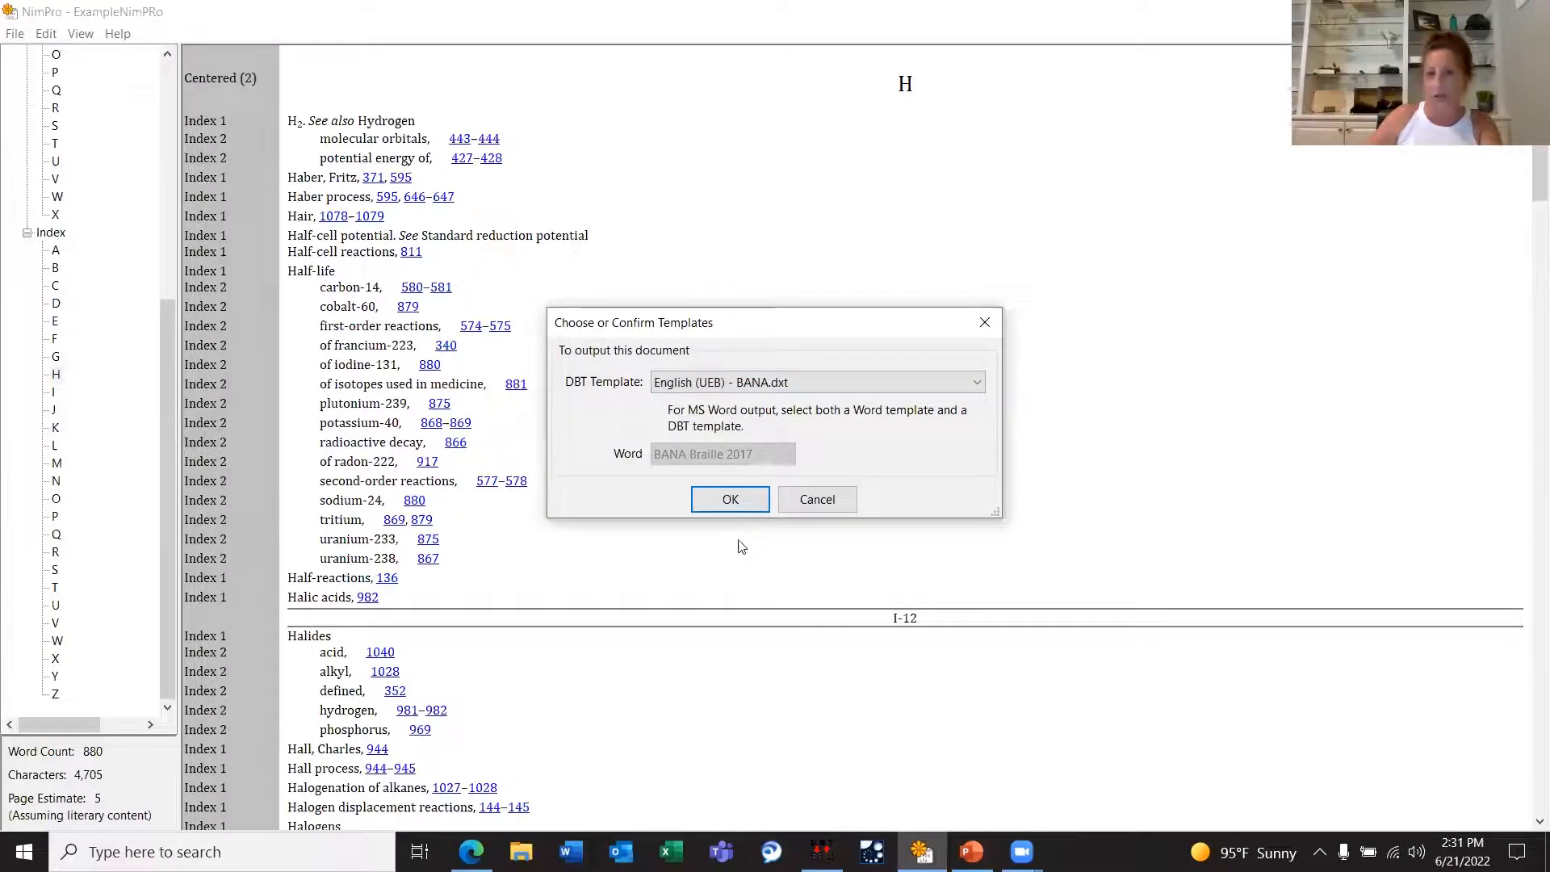
click(727, 499)
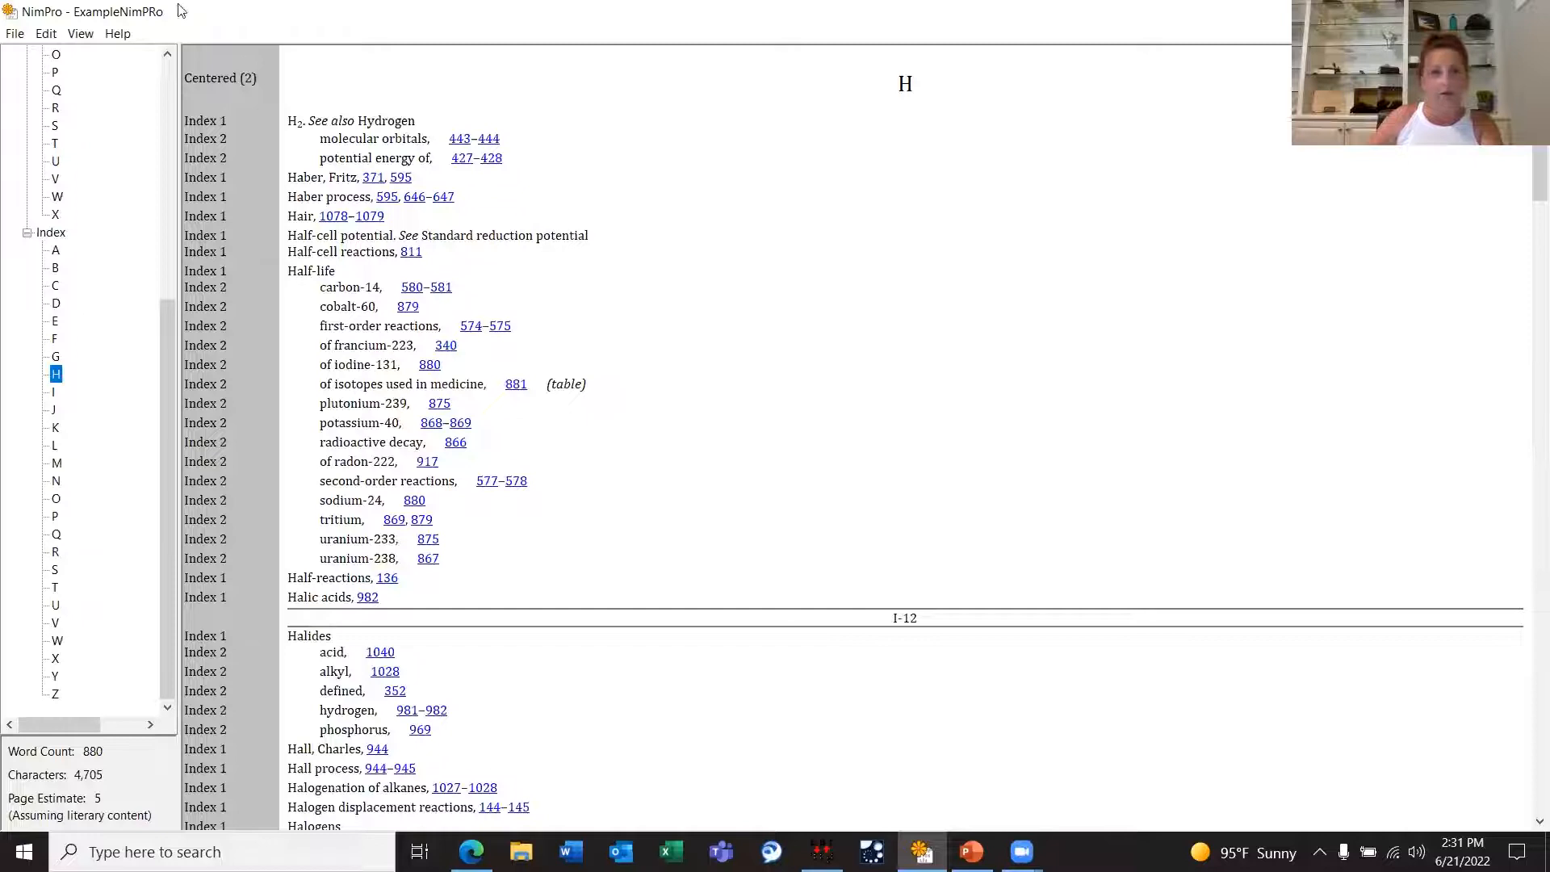
Step: Switch to the Duxbury Braille Translator and close the open glossary documents without saving
click(822, 852)
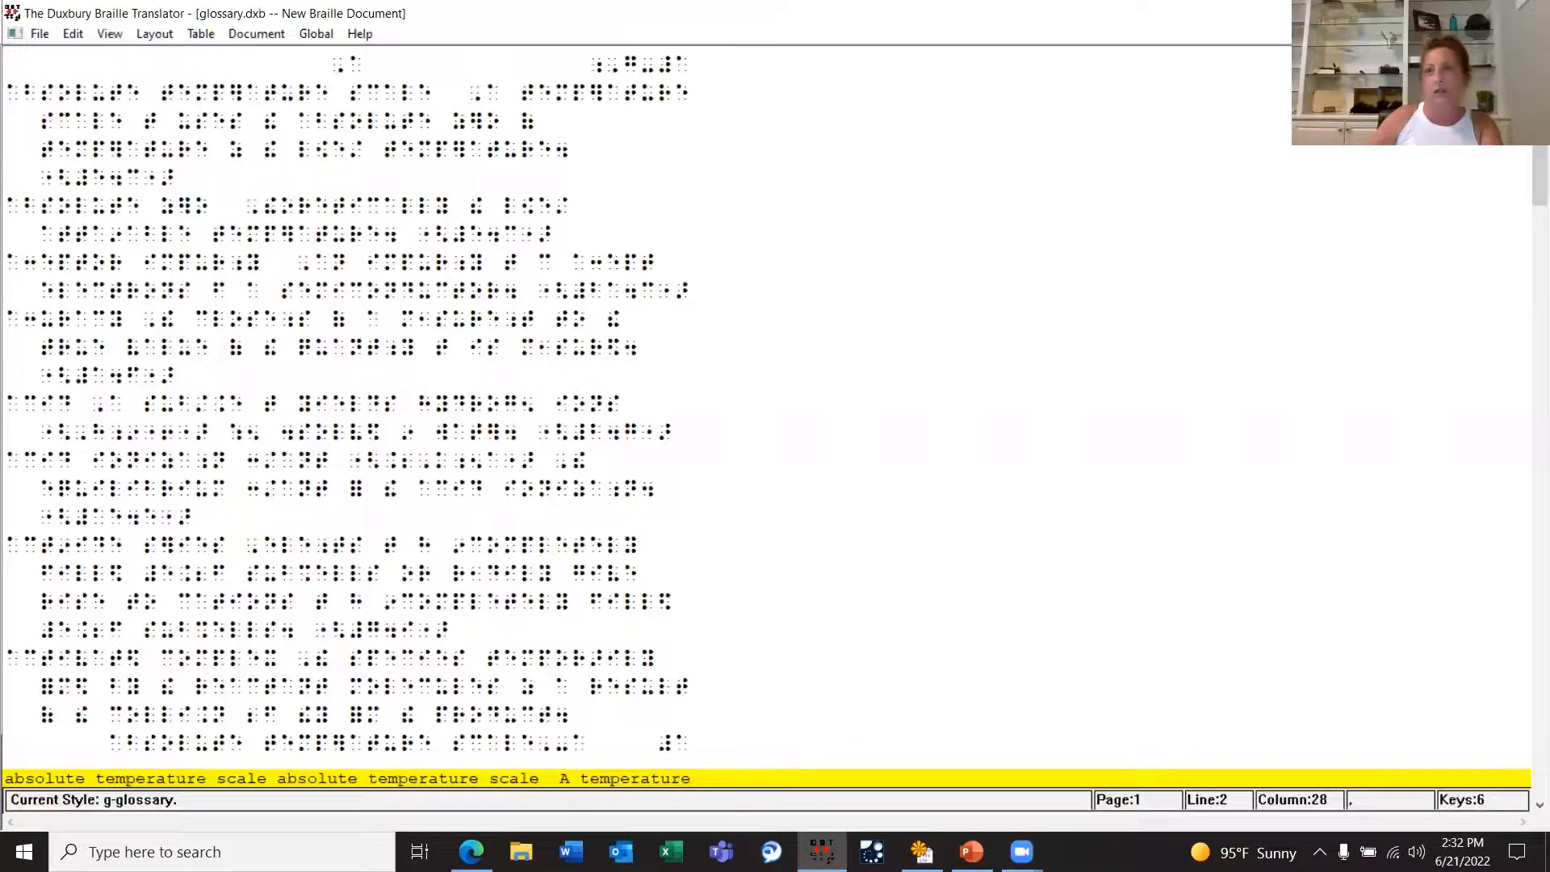
key(ctrl+Tab)
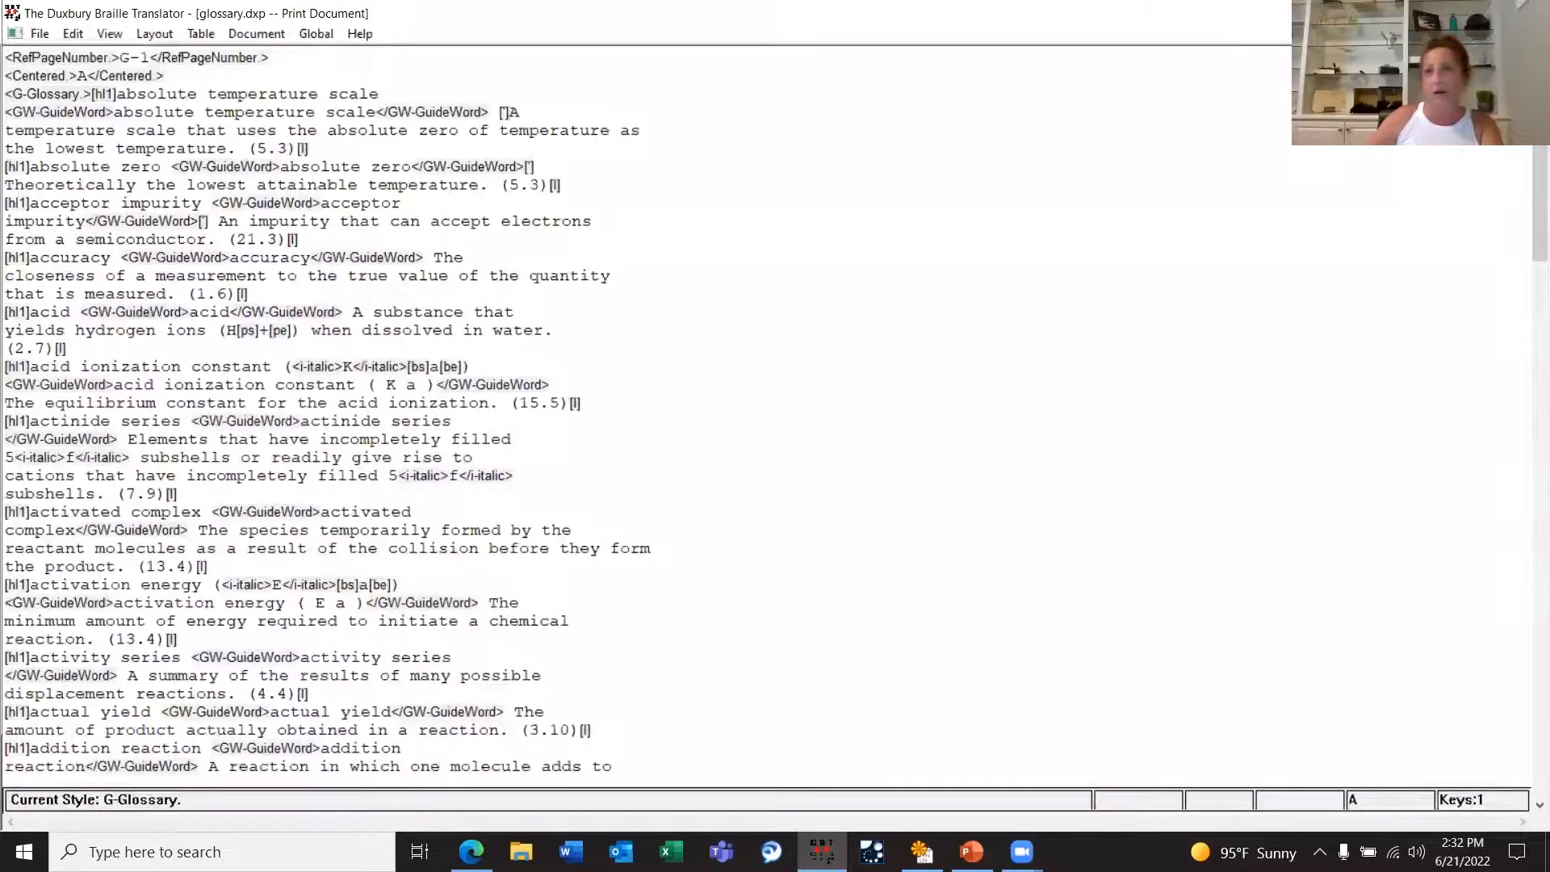
key(ctrl+F4)
click(796, 460)
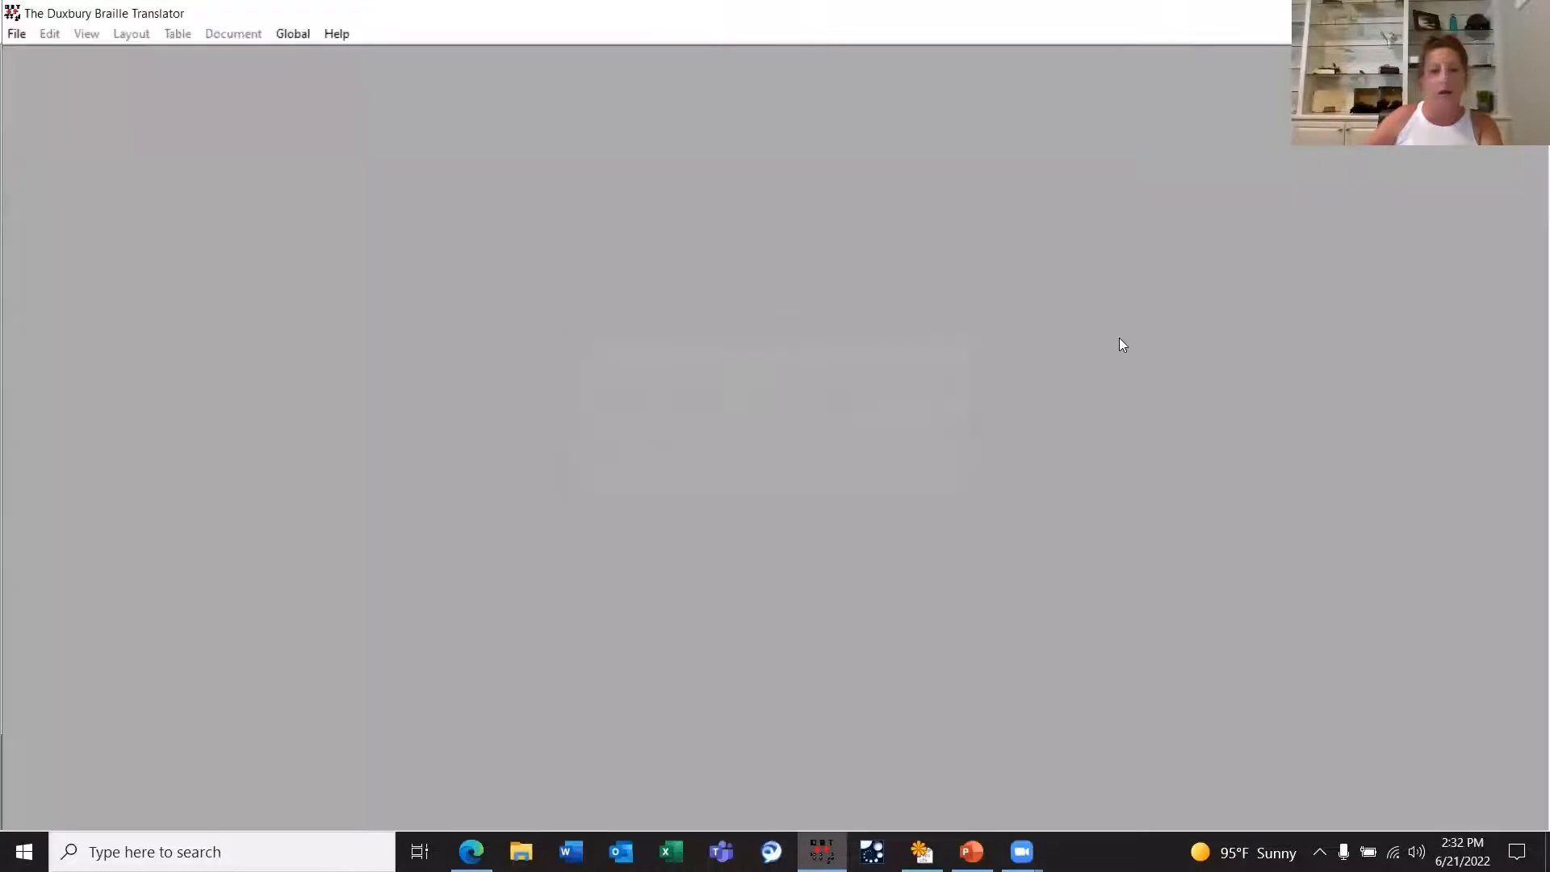
Step: Open the existing "Index" print document from the course folder and show its formatting codes
click(14, 35)
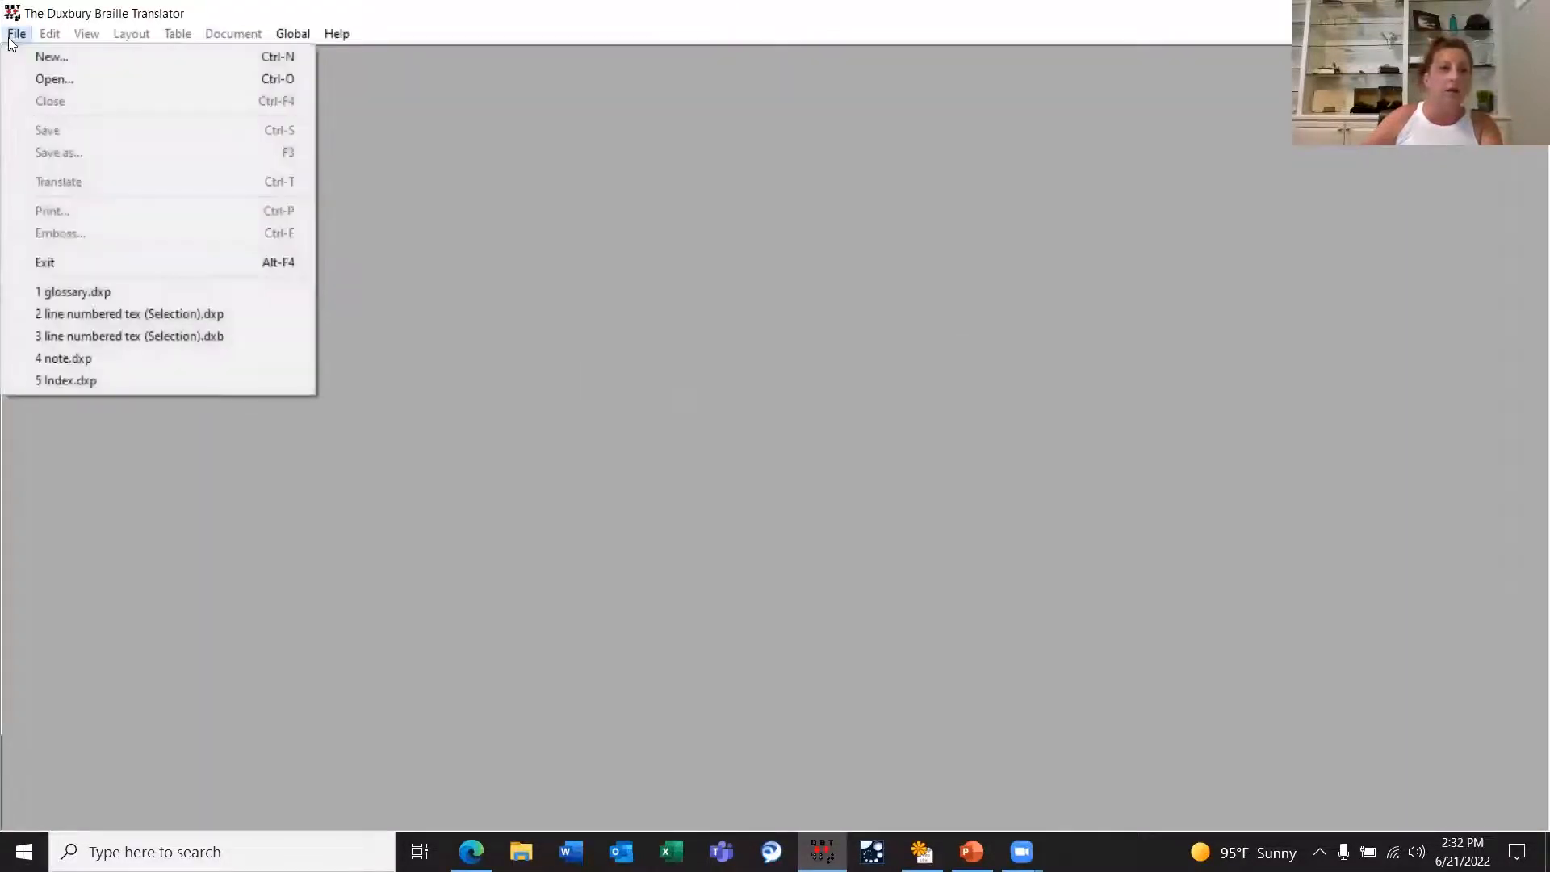
click(38, 81)
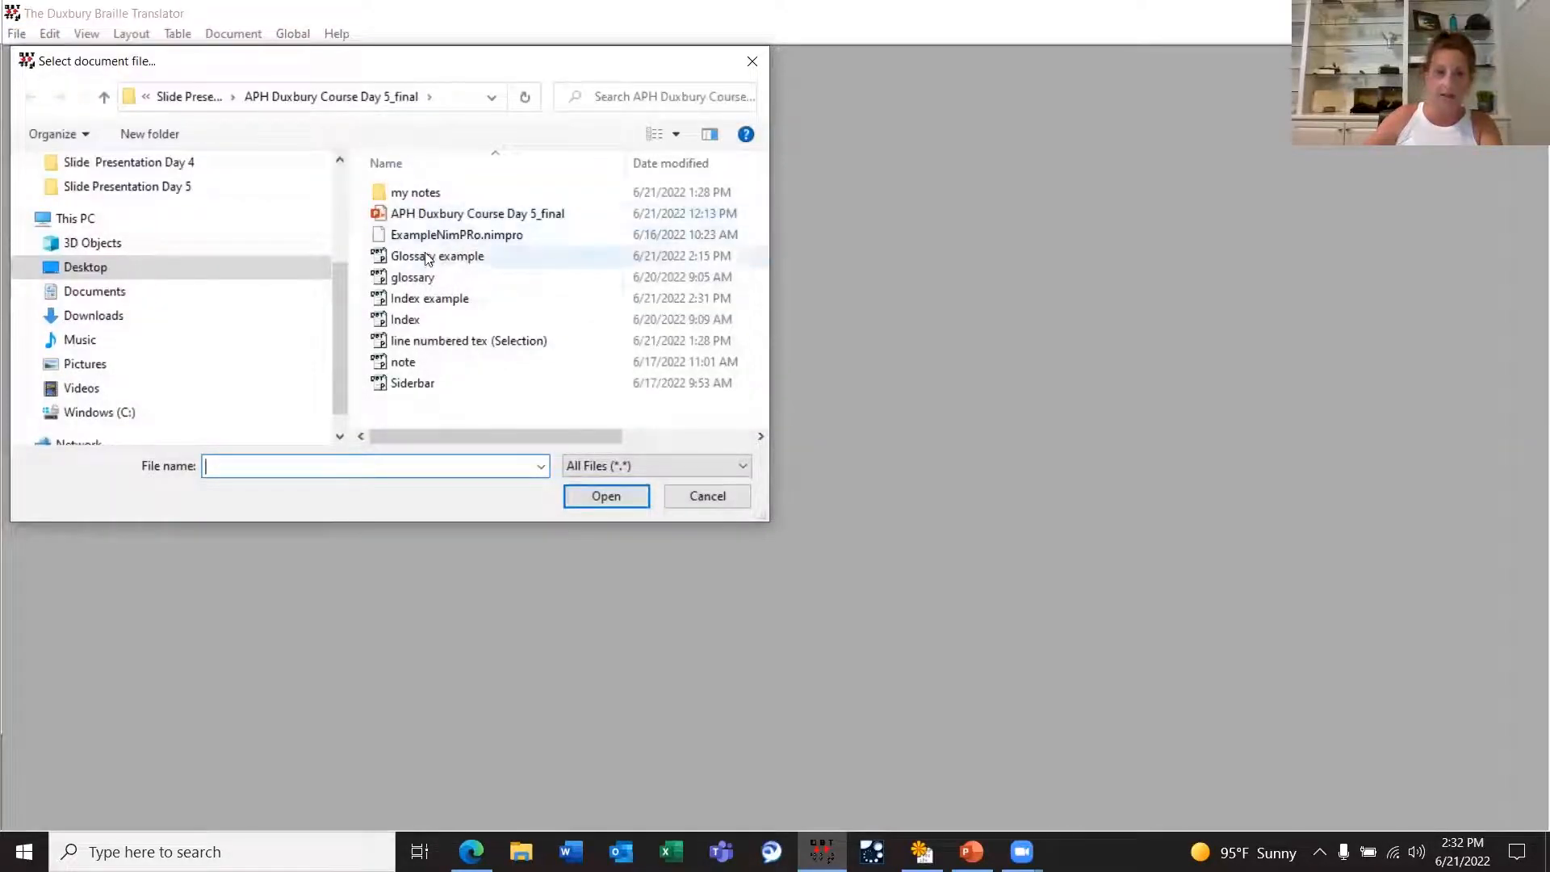
click(678, 321)
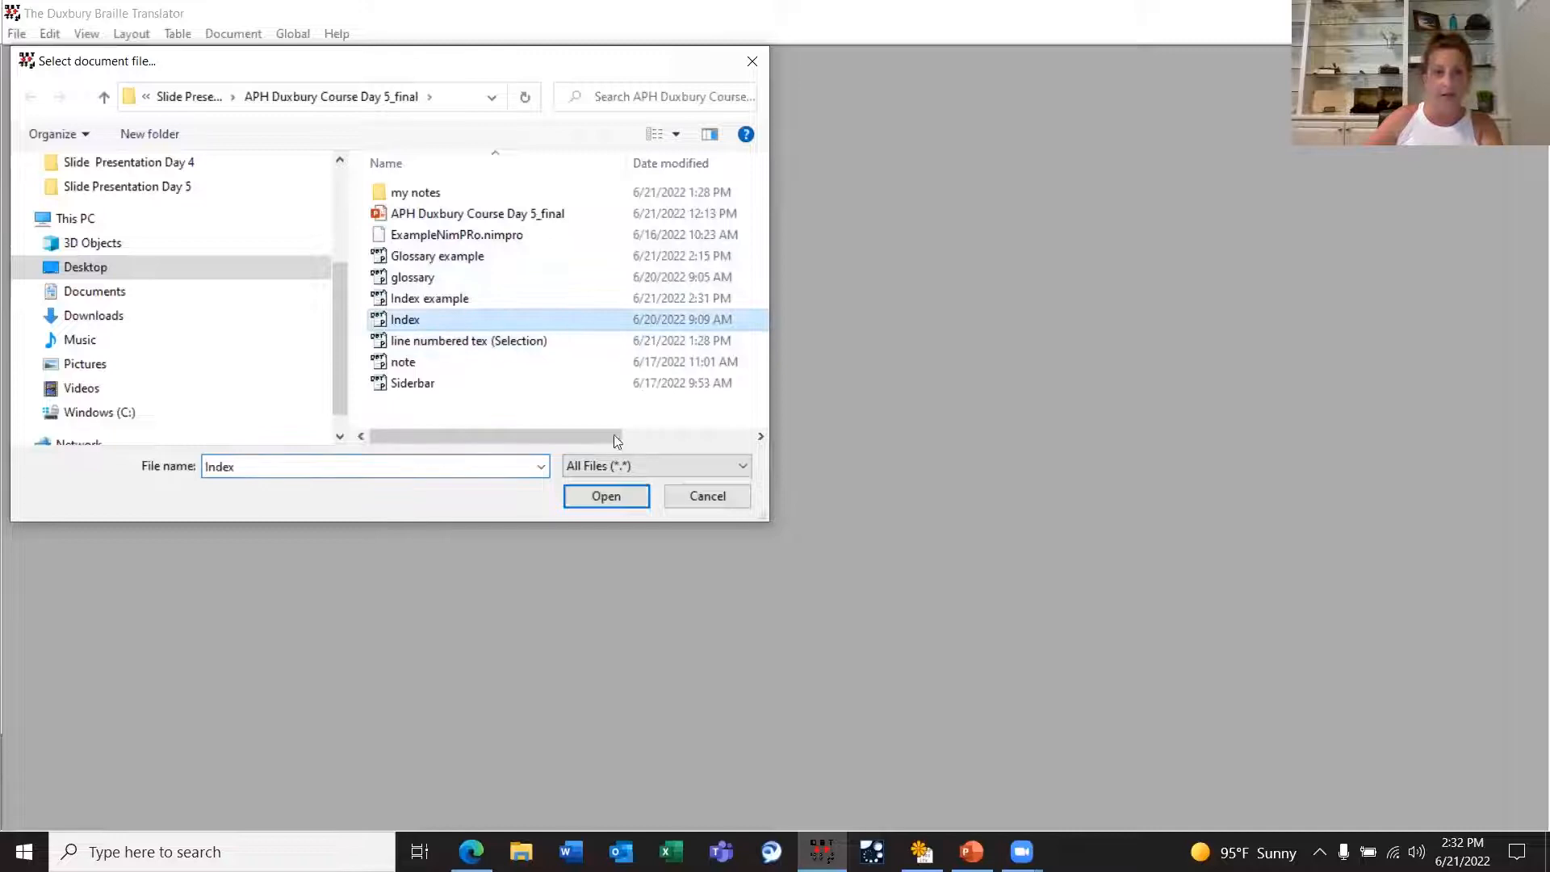
click(614, 499)
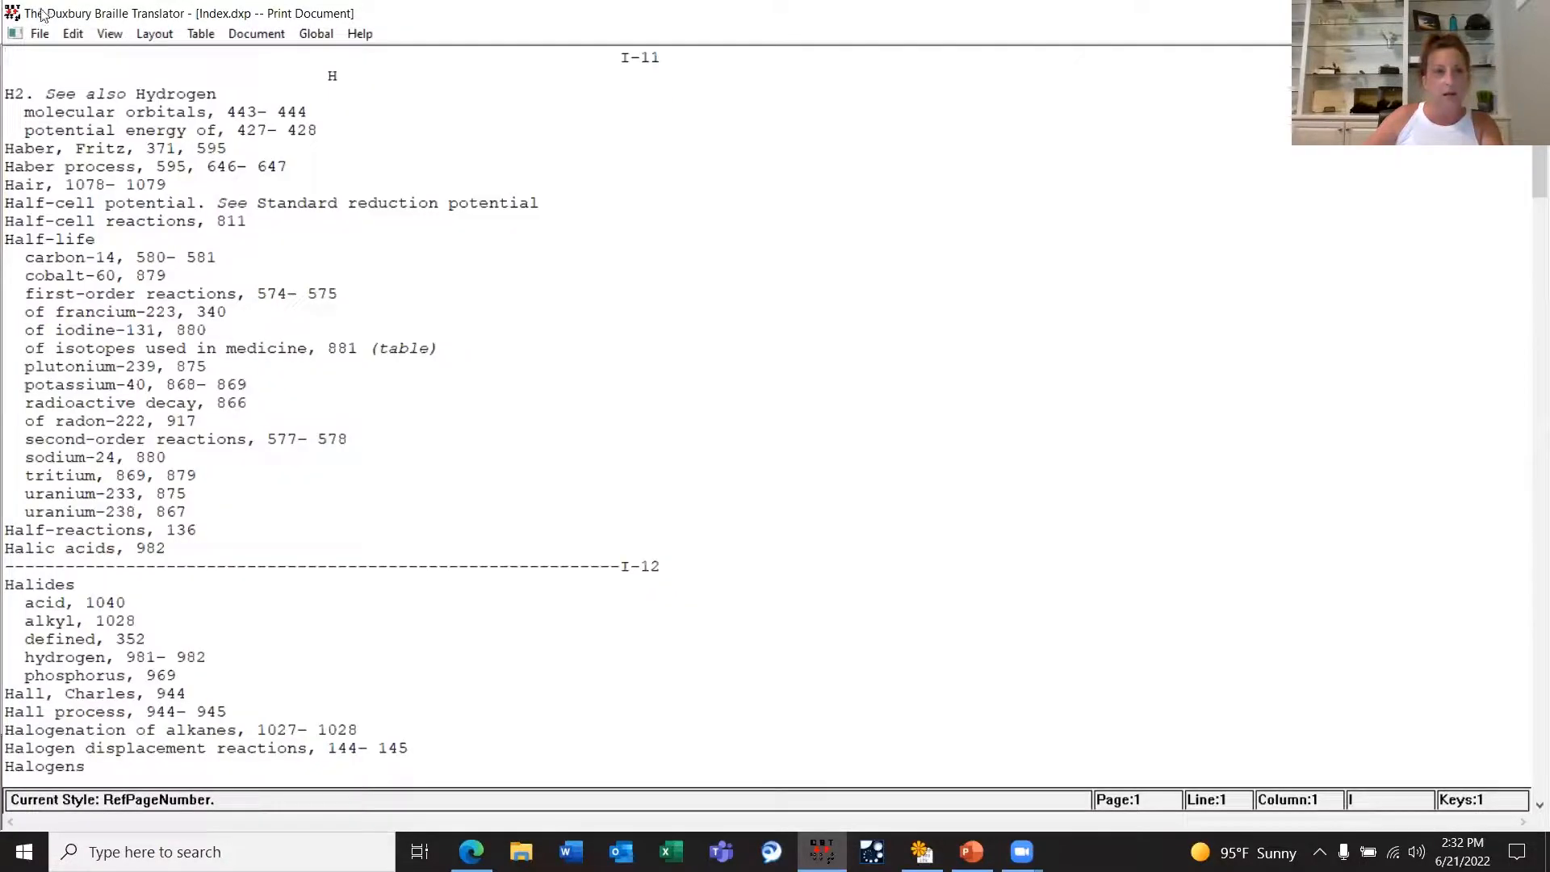
click(127, 38)
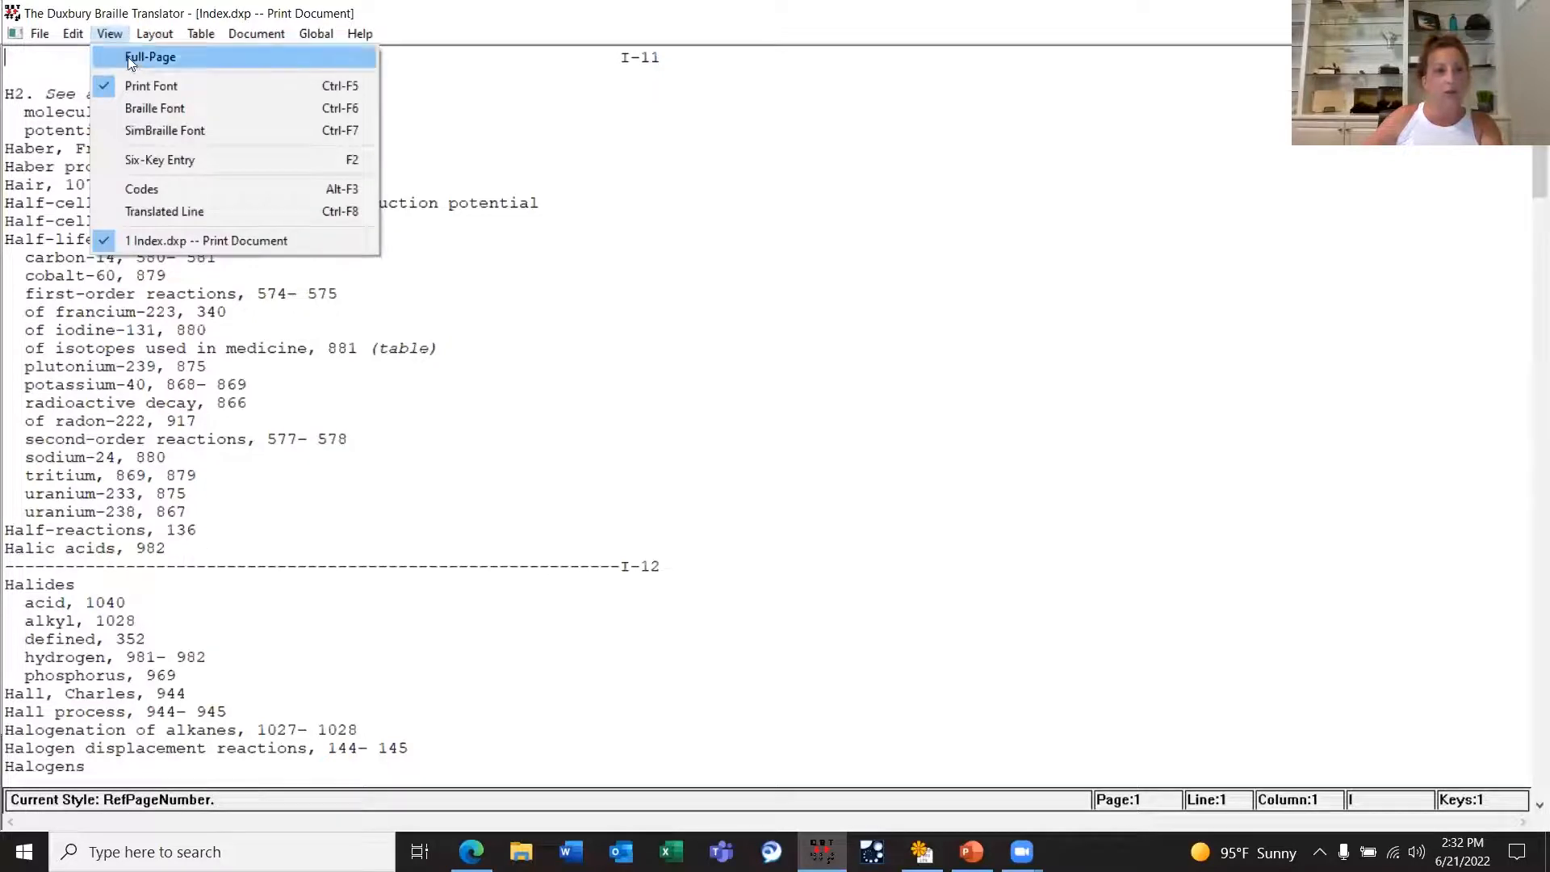
click(153, 189)
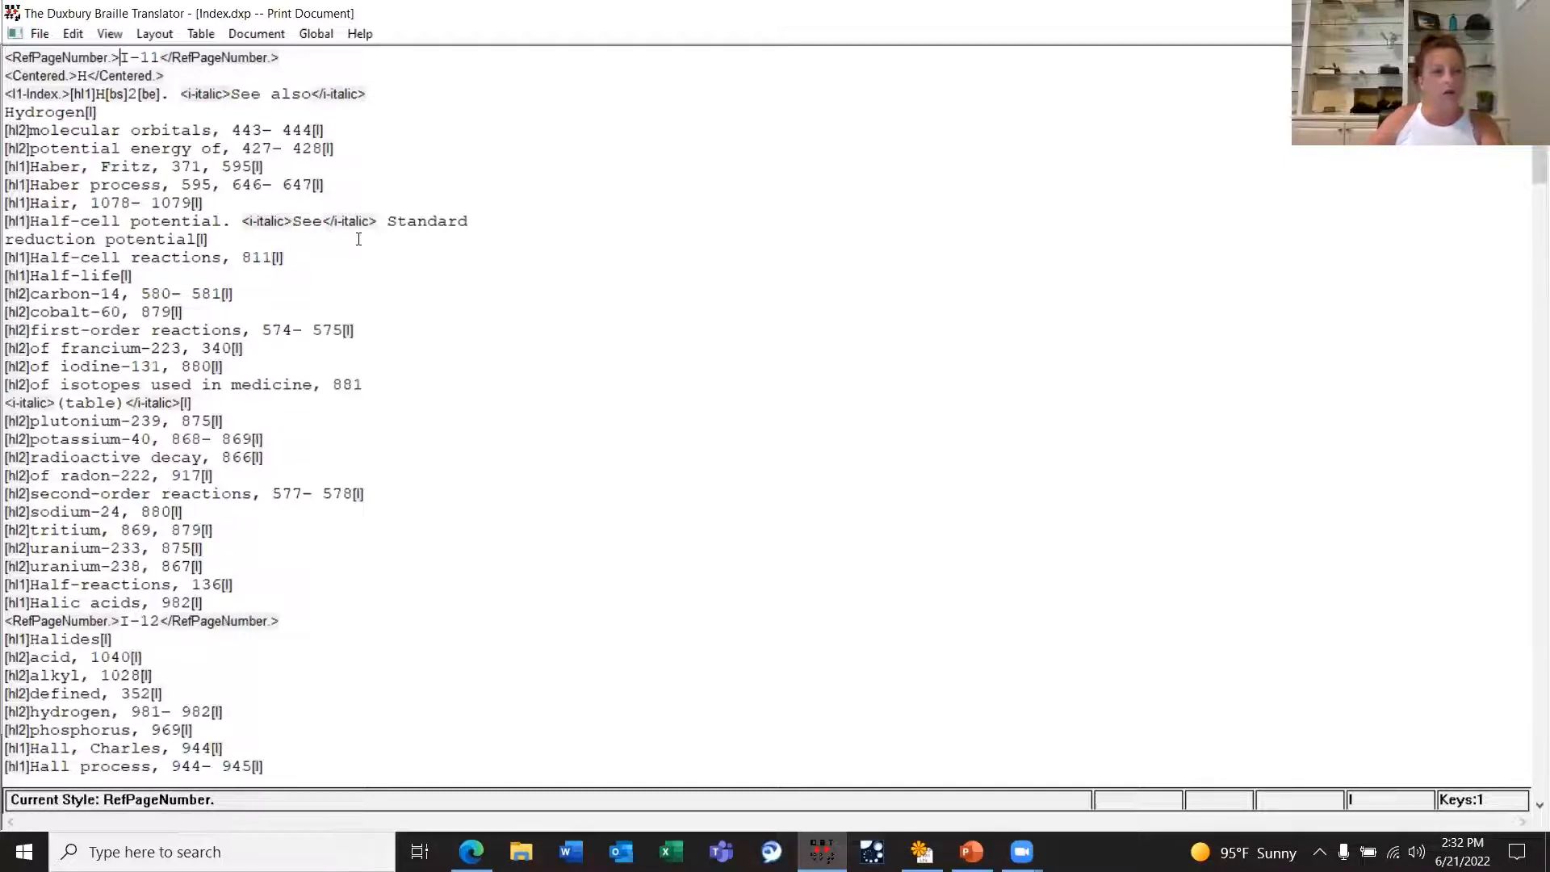
Step: Translate the index document into braille and return to its print document
key(ctrl+t)
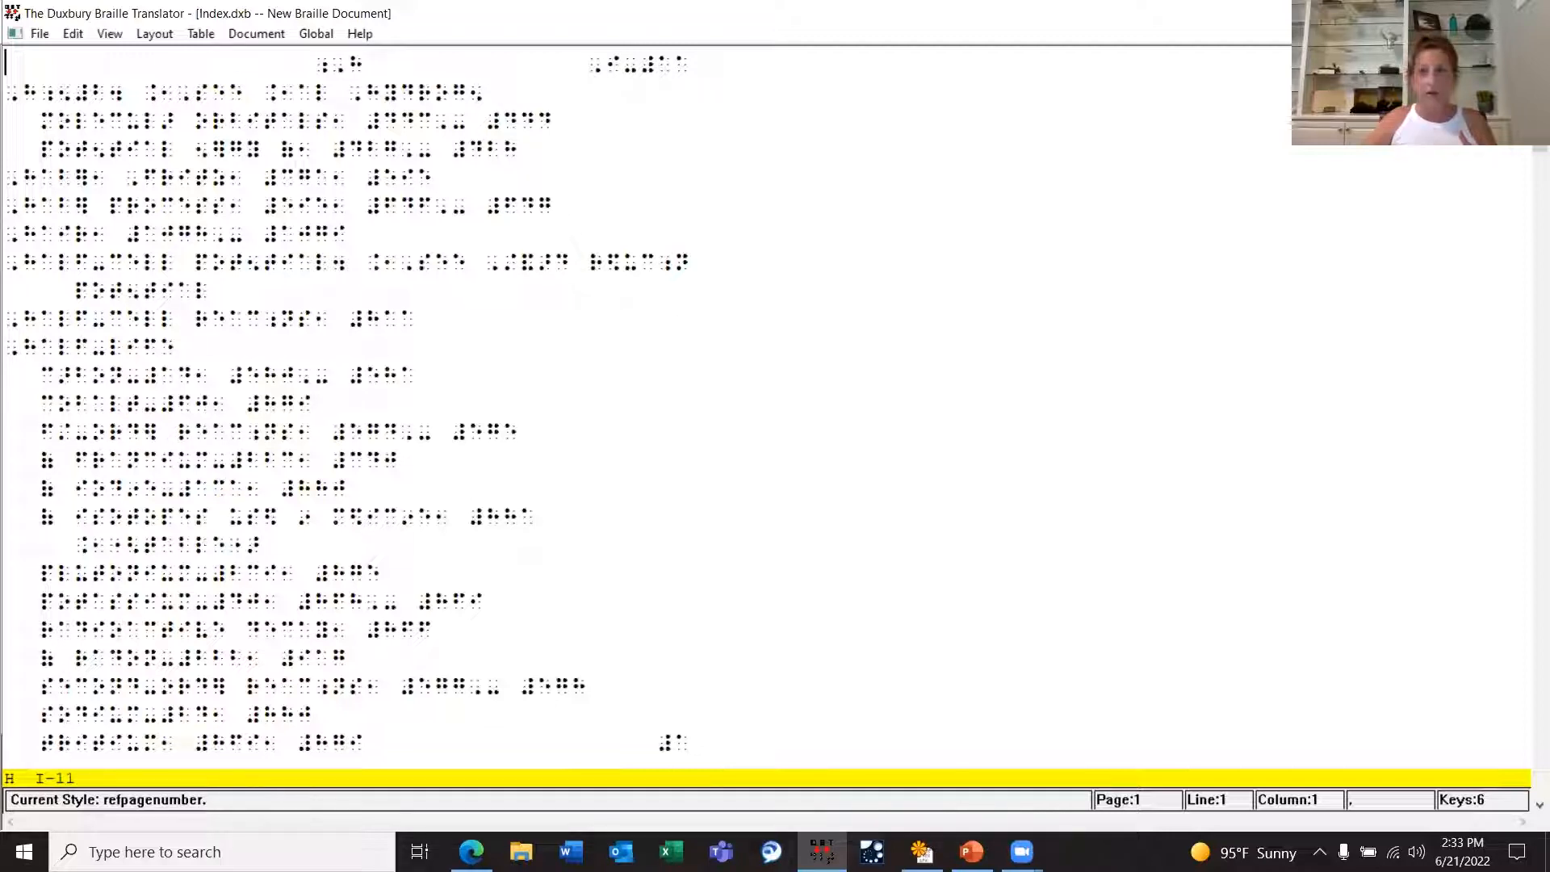
key(ctrl+F6)
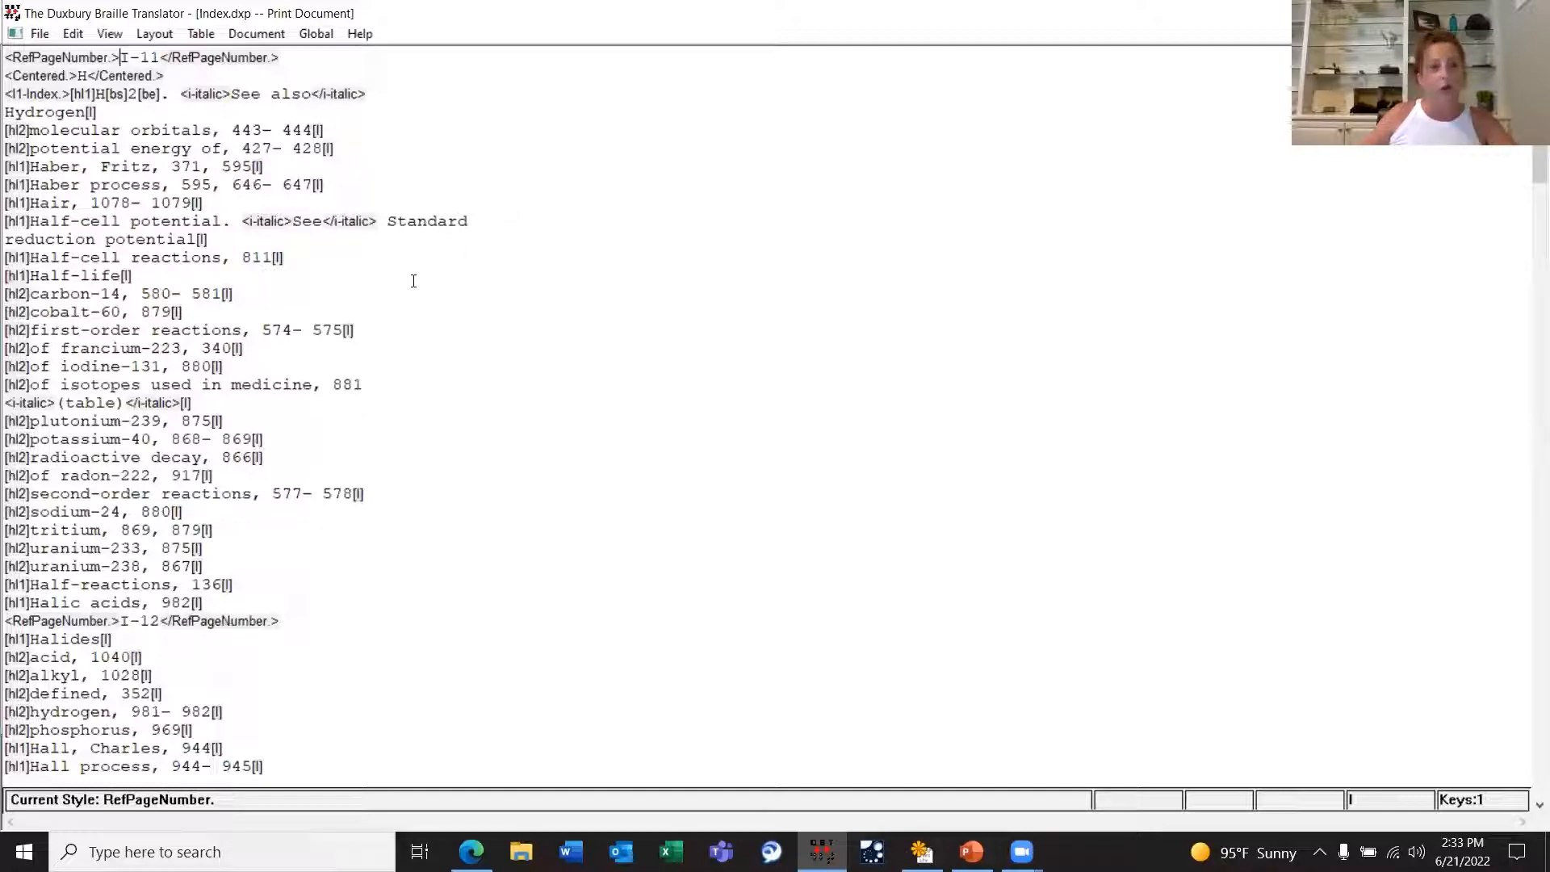
click(151, 37)
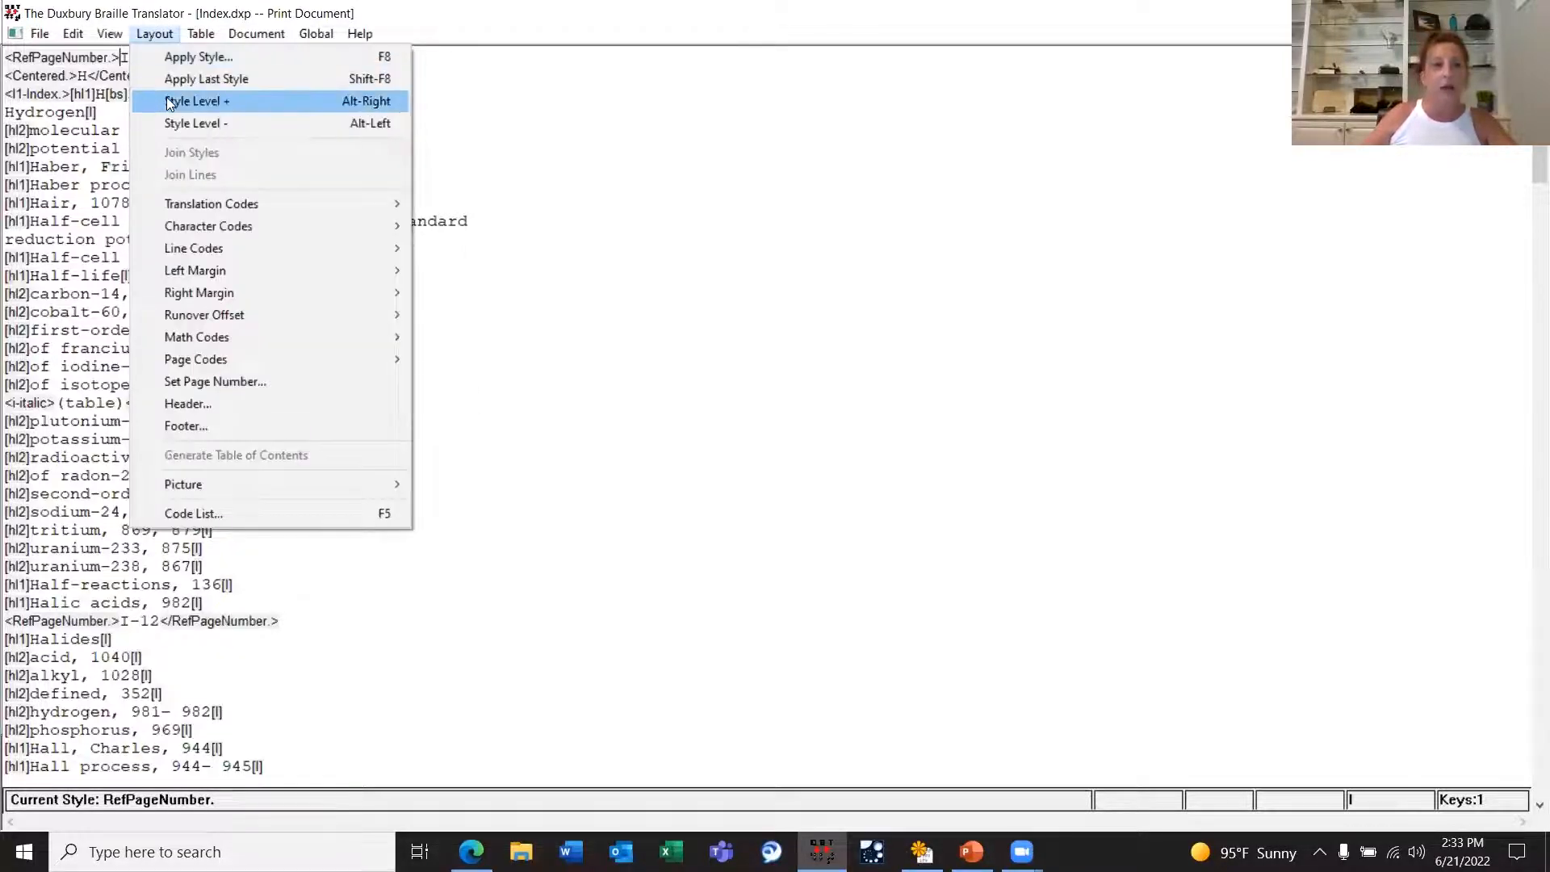
mouse_move(166, 202)
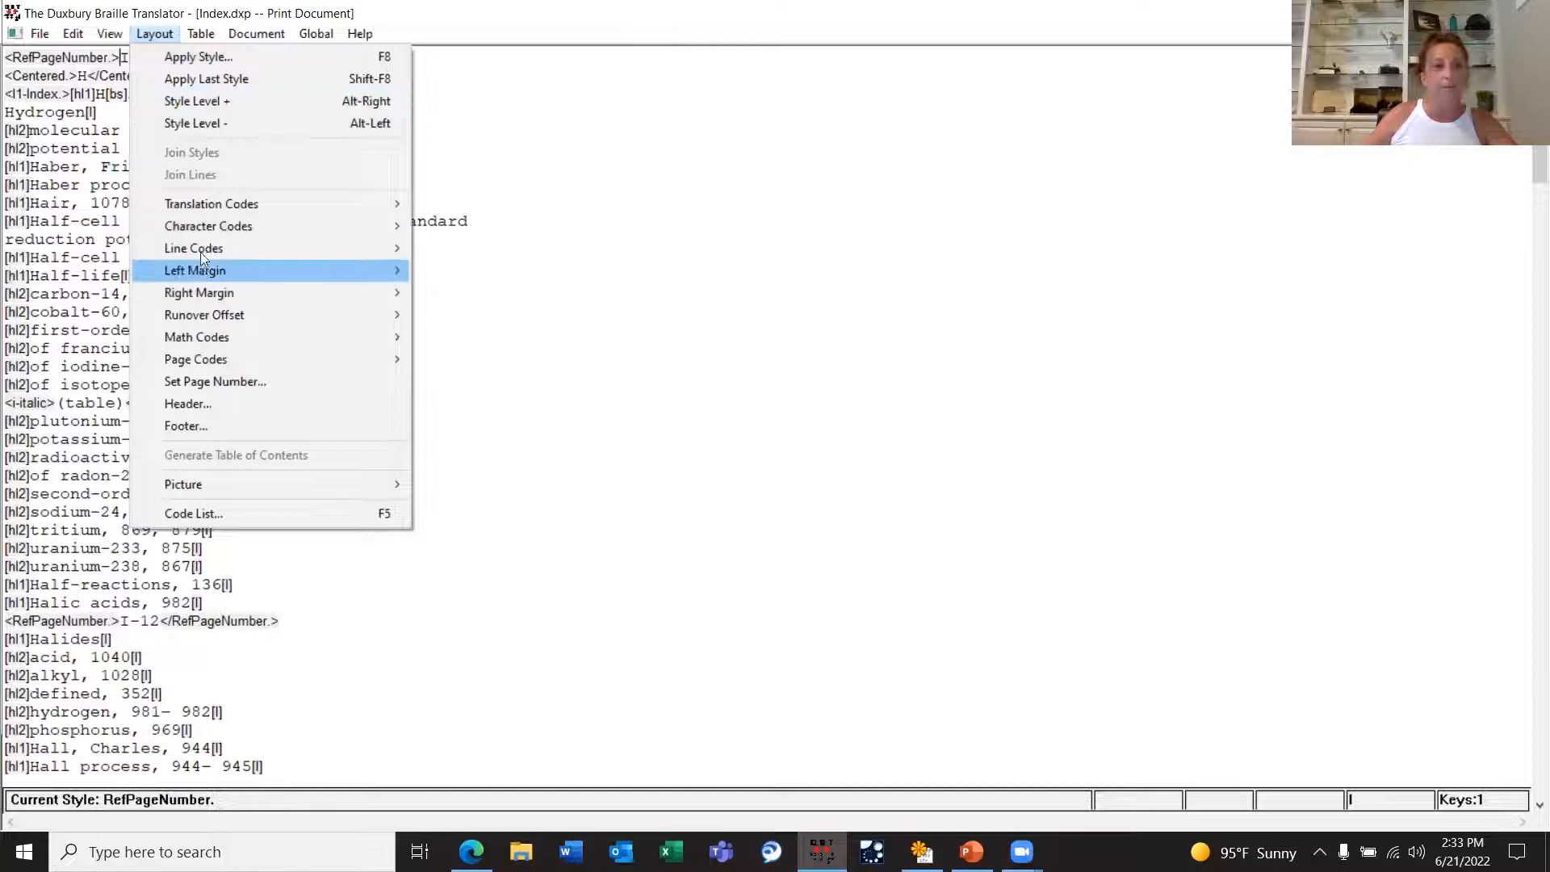
mouse_move(201, 253)
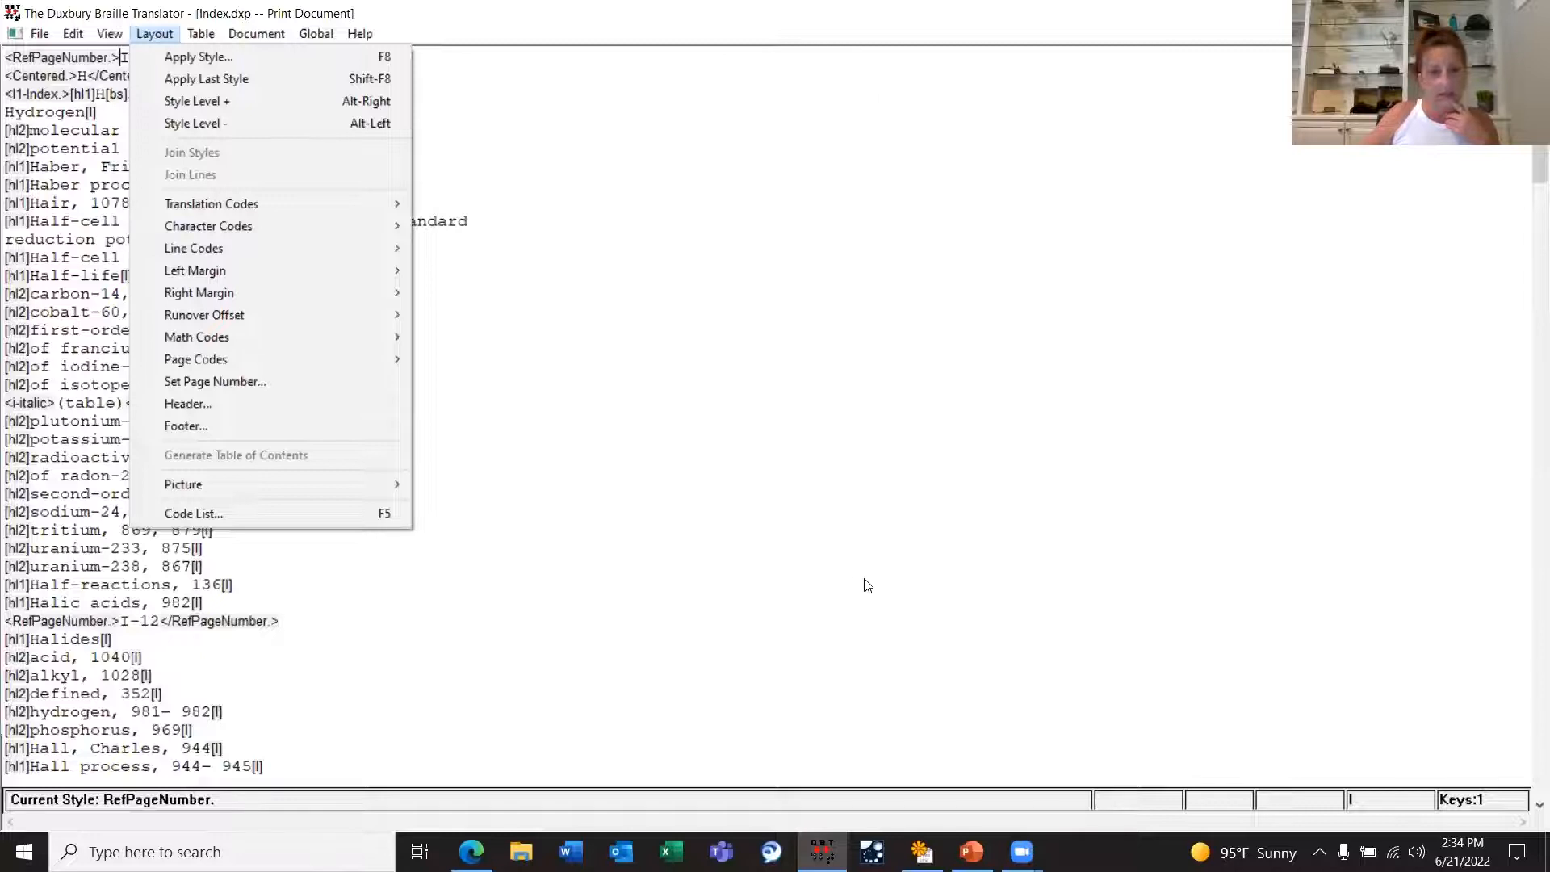
Step: Switch to the PowerPoint slide show and go through the Sidebars slides up to the one on the translated sidebar
click(729, 107)
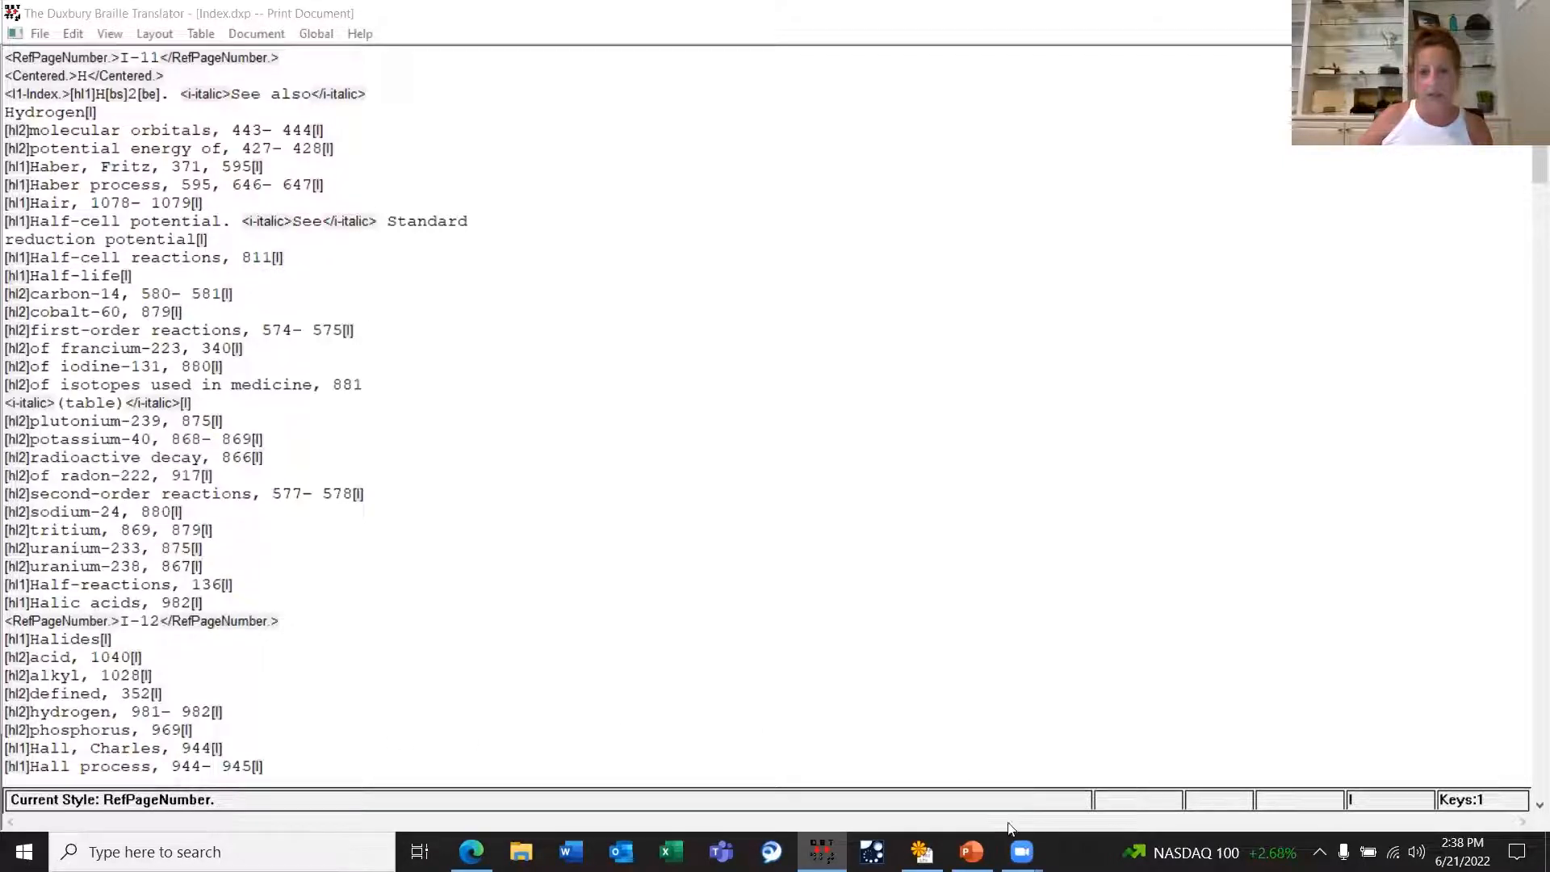
mouse_move(971, 852)
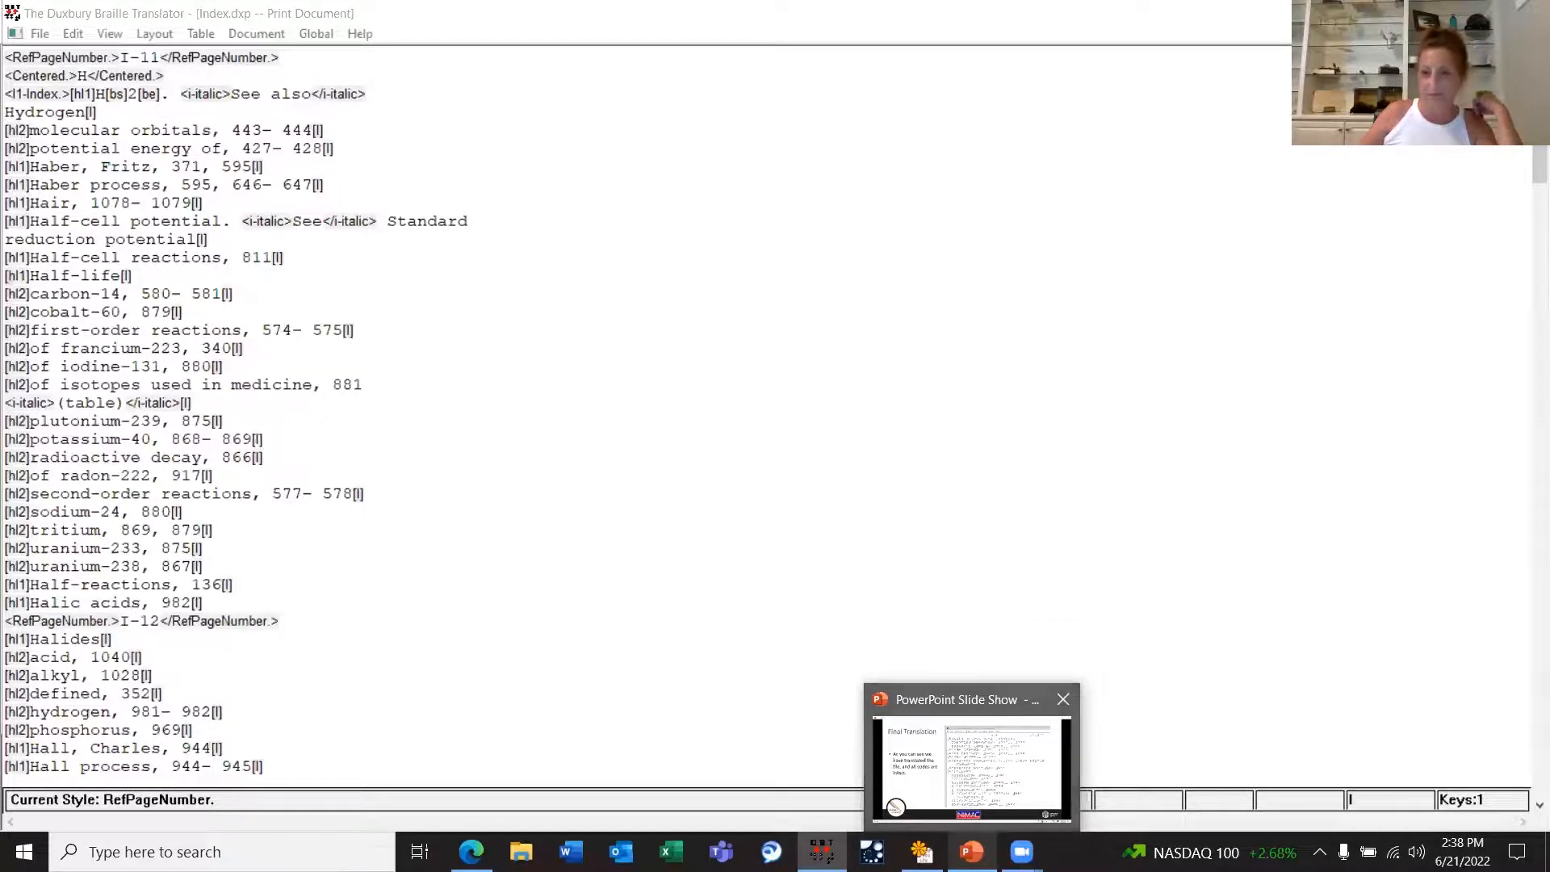
click(971, 767)
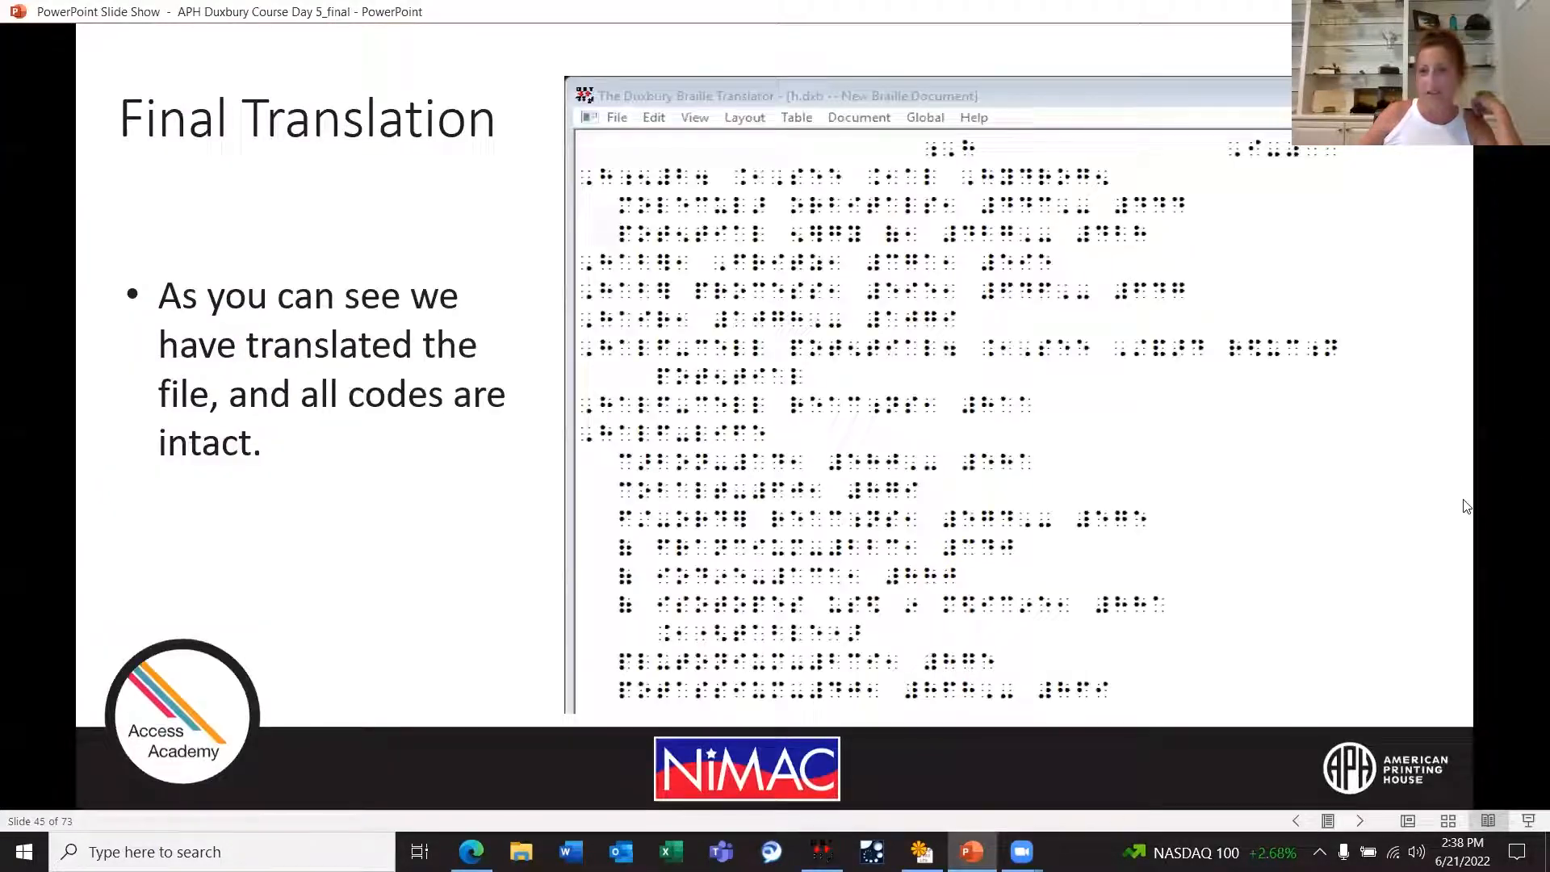
click(1358, 820)
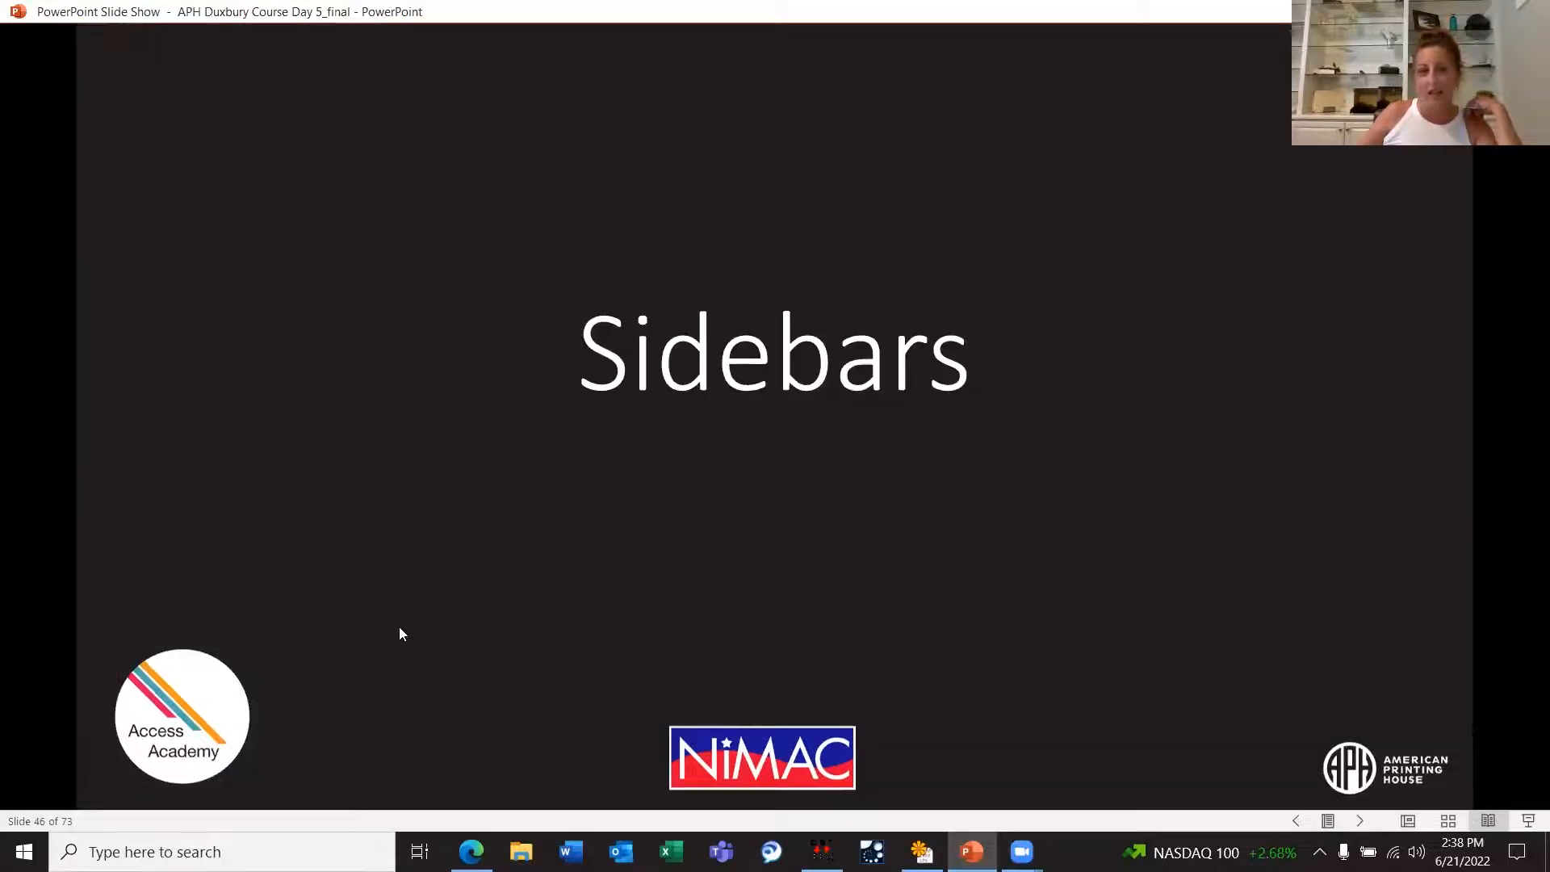
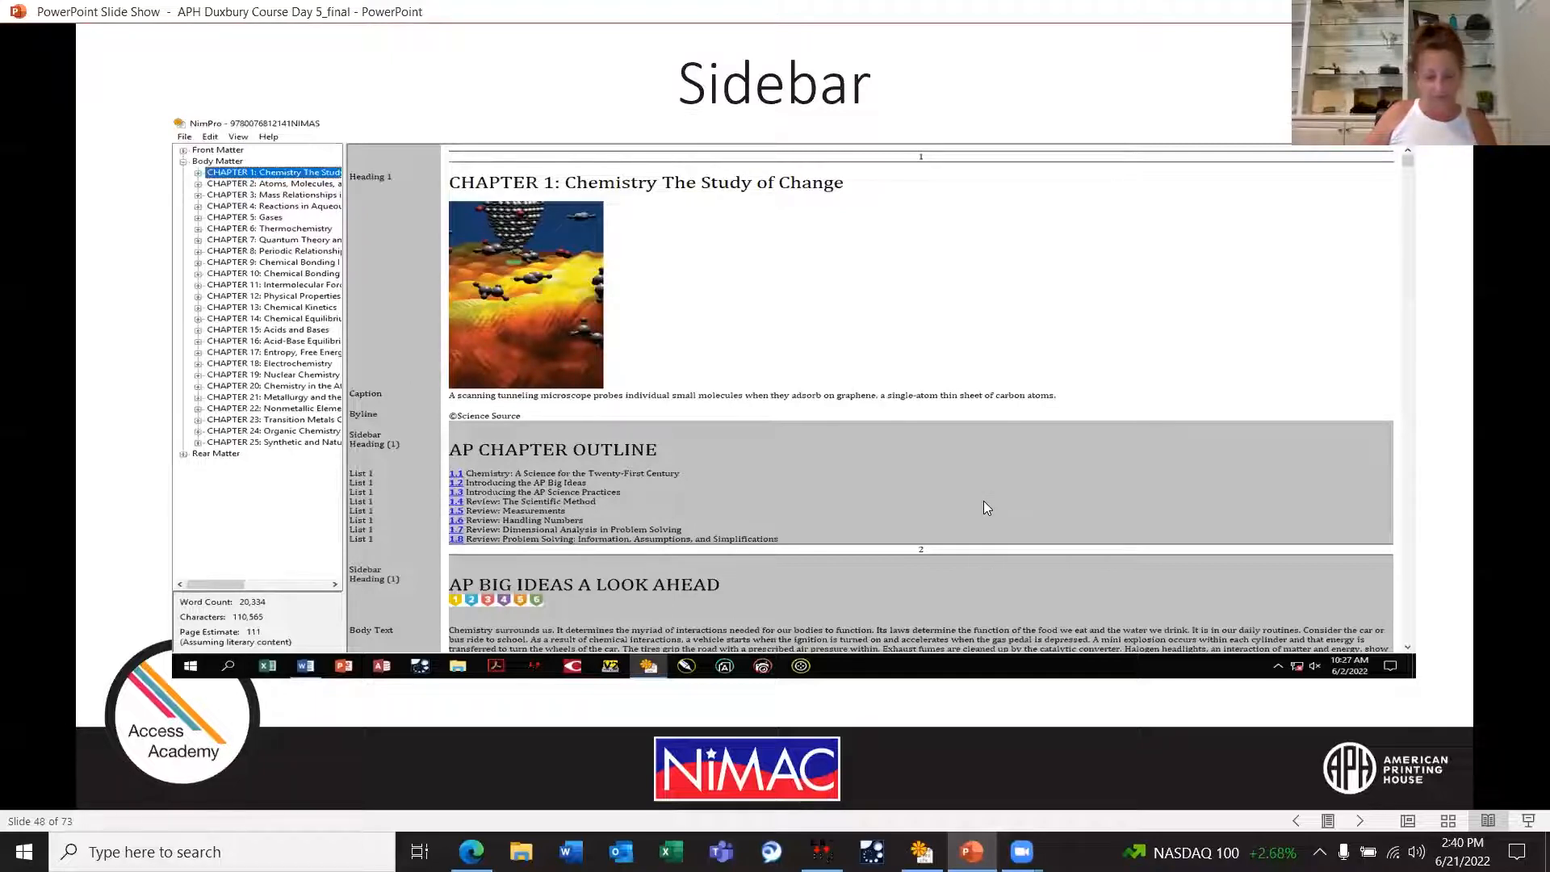
key(Right)
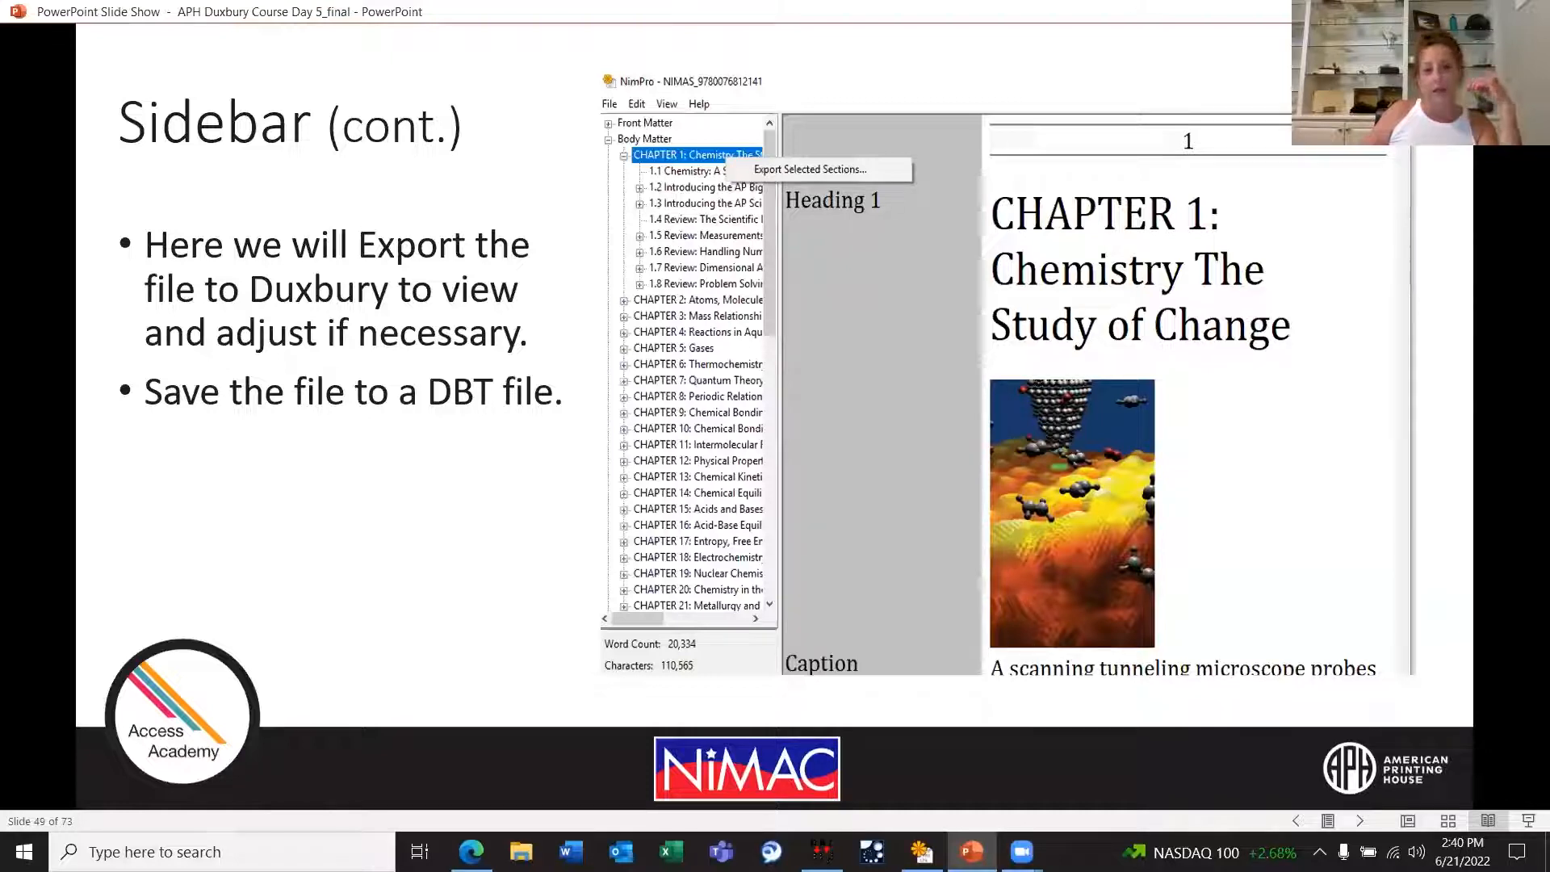
key(Right)
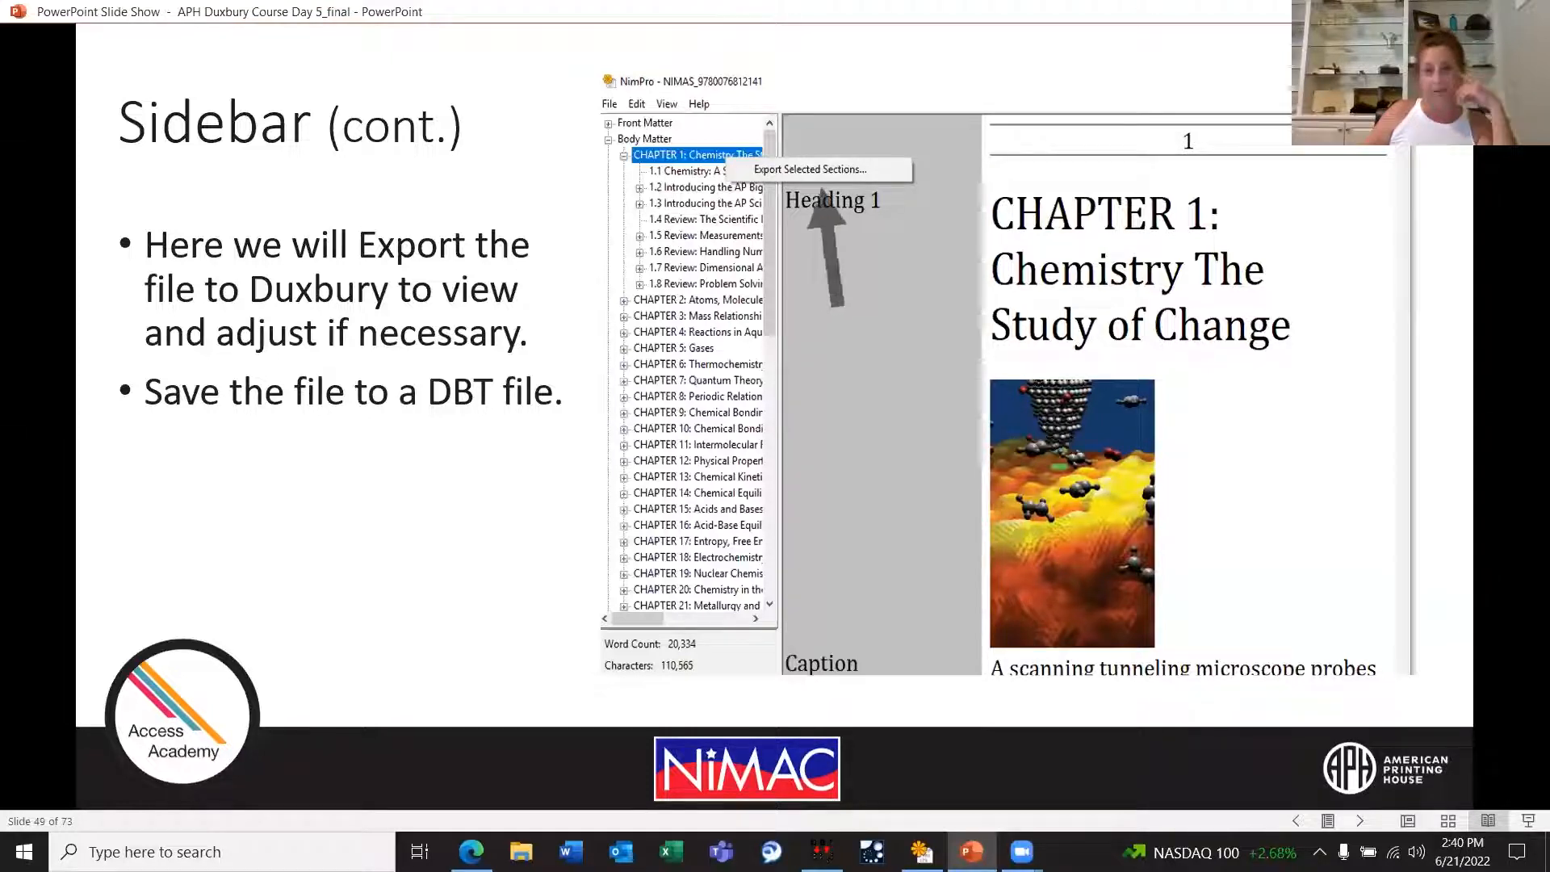
key(Right)
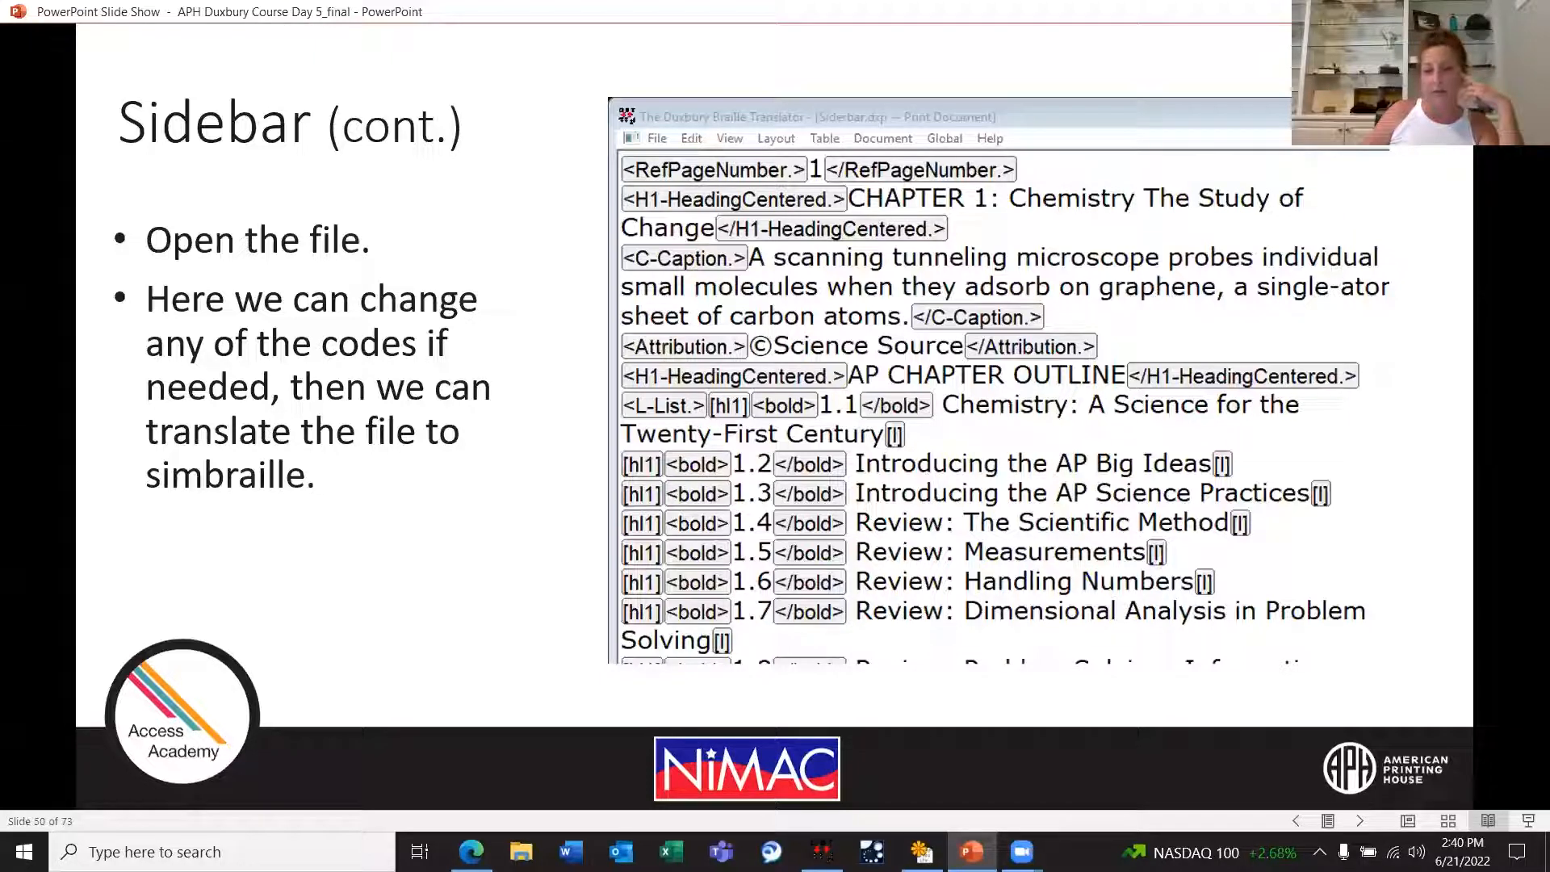
key(Right)
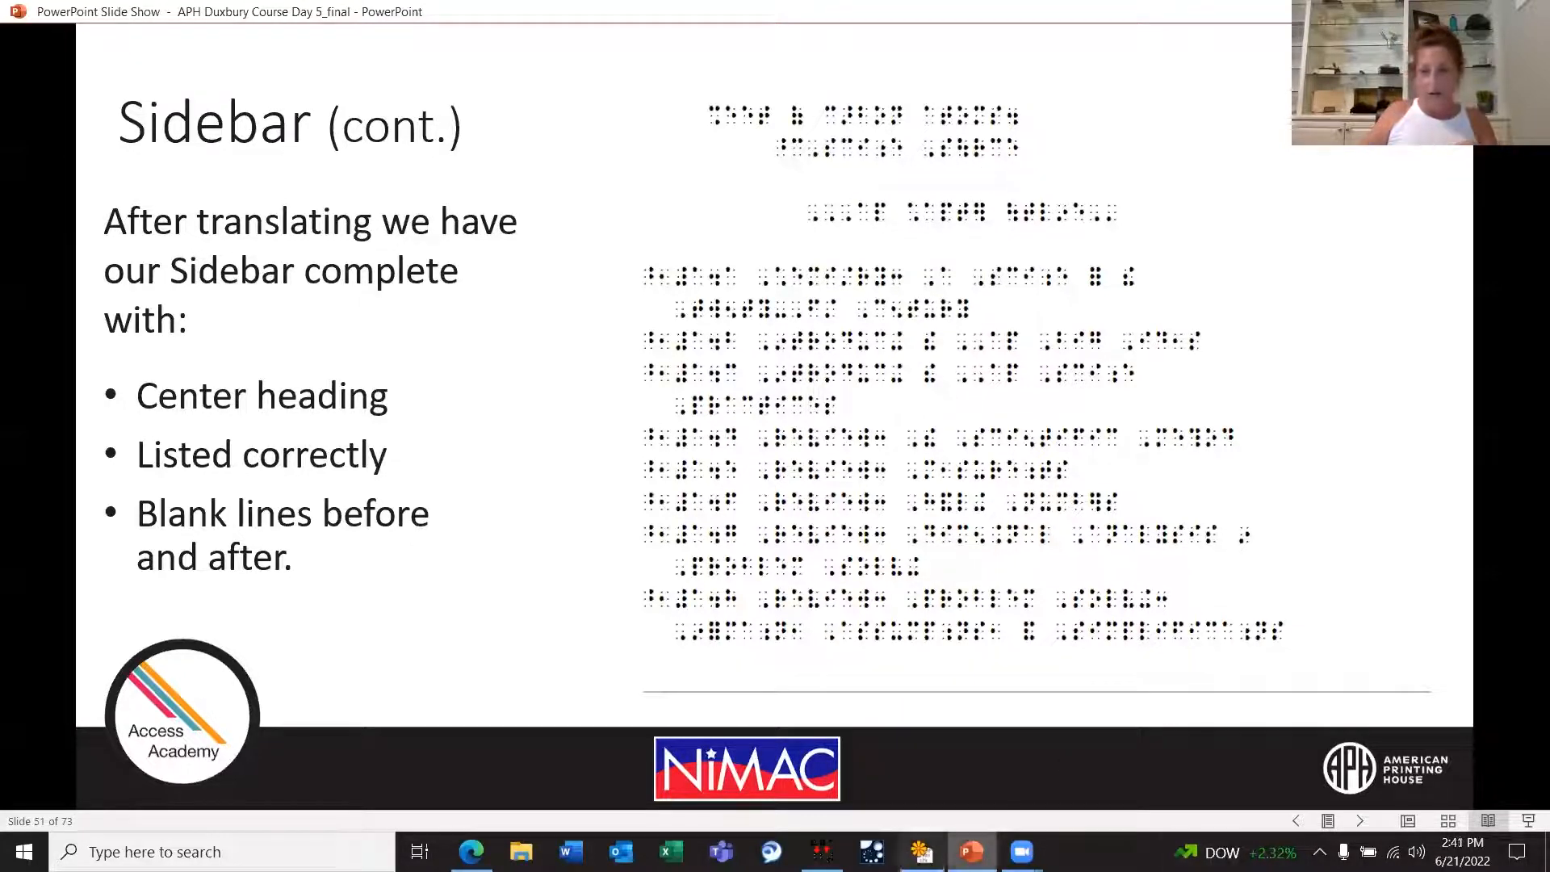
Step: Switch to NimPro, collapse the Rear Matter sections and display Chapter 1 from the Body Matter
mouse_move(921, 852)
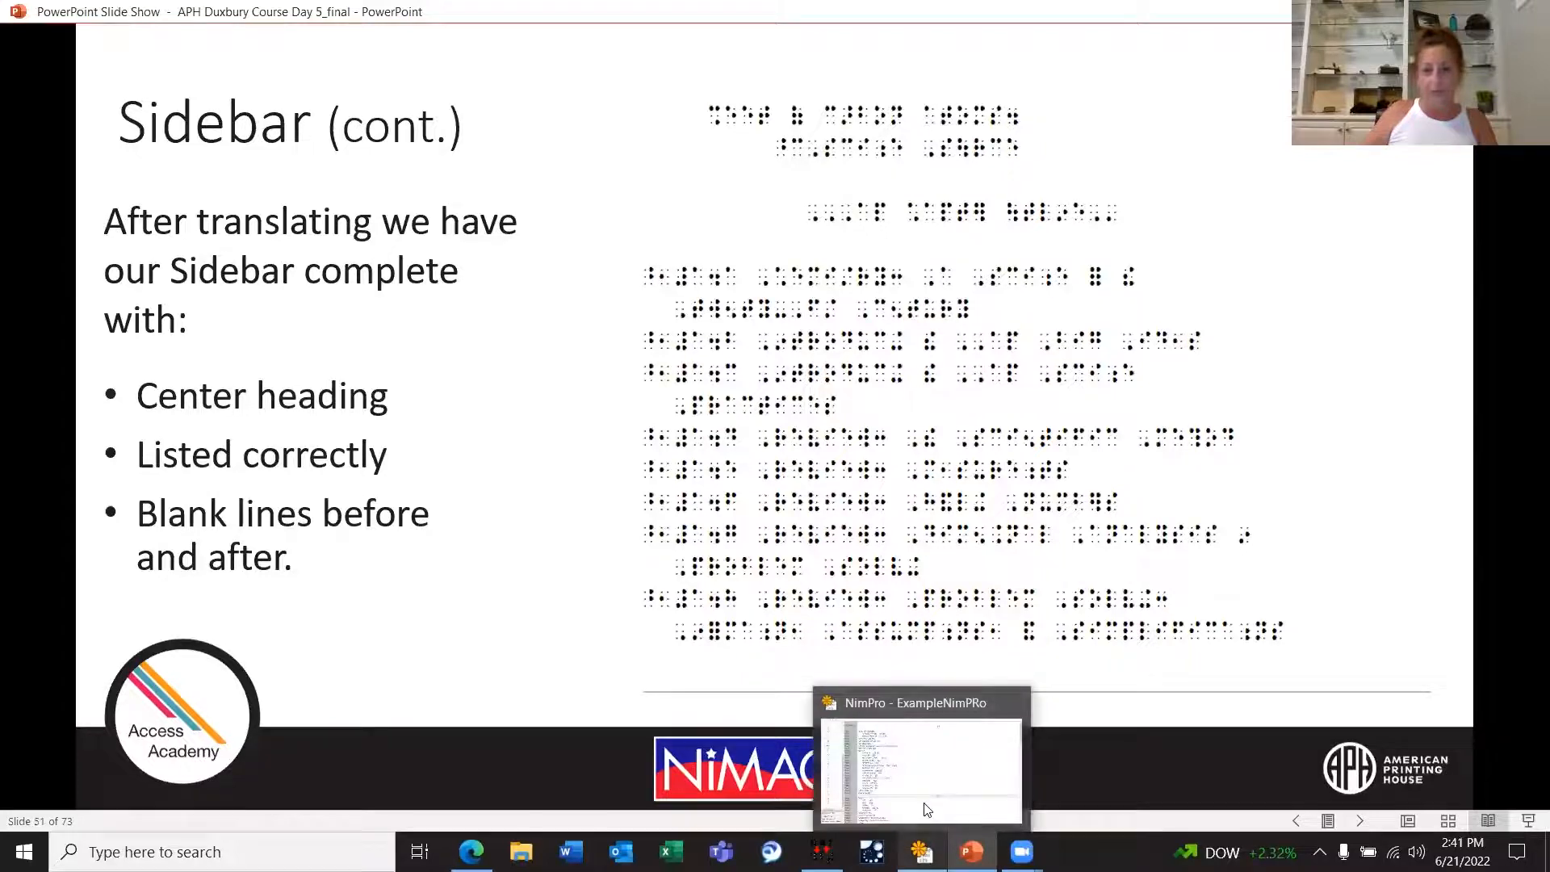
click(927, 808)
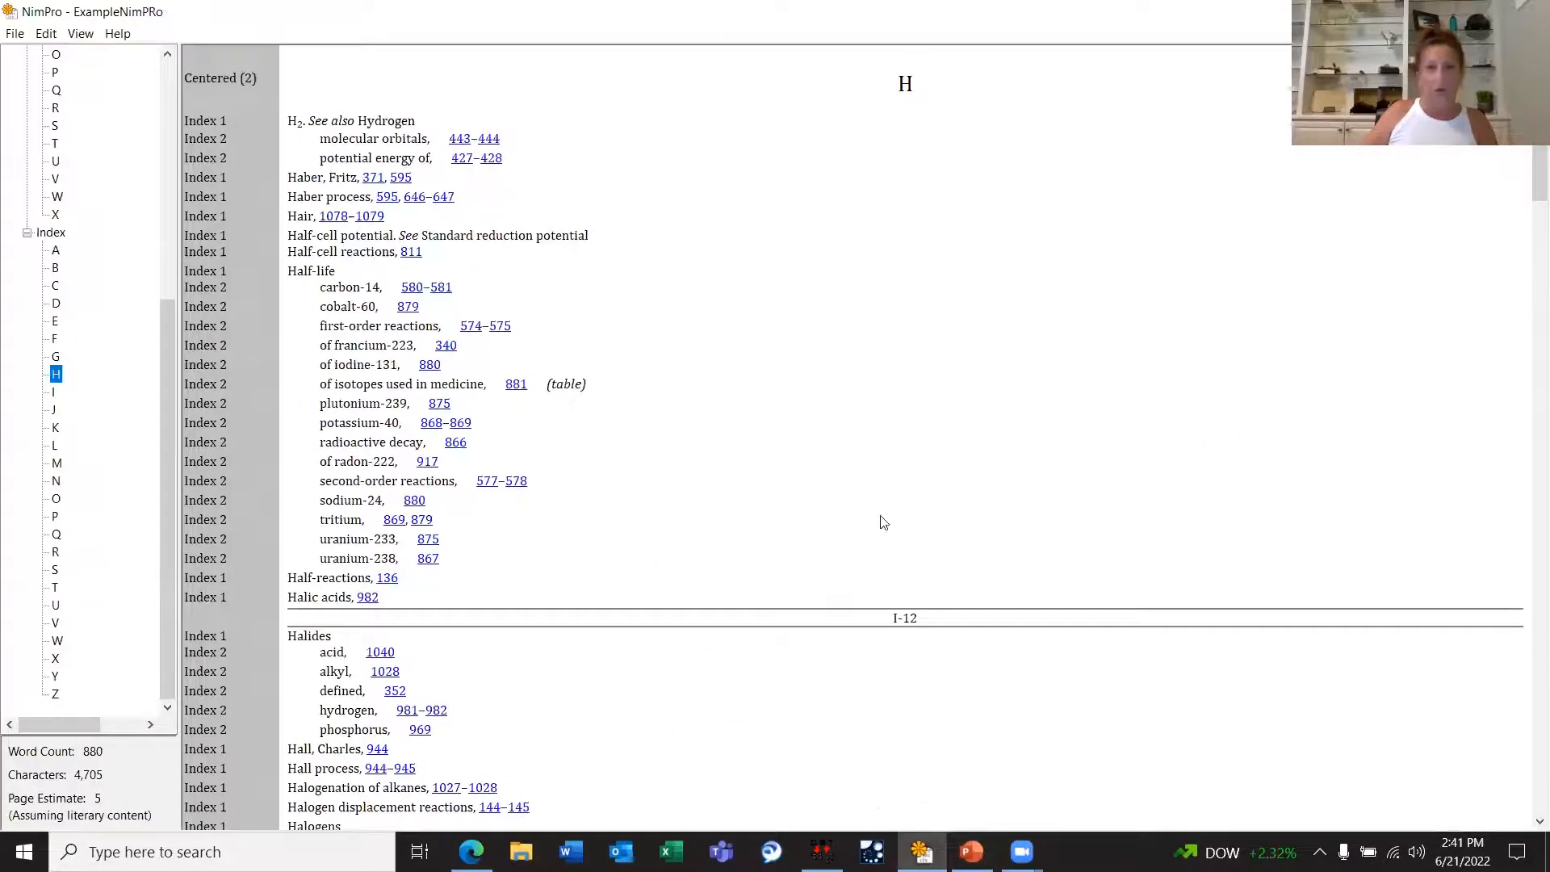
click(27, 232)
click(27, 180)
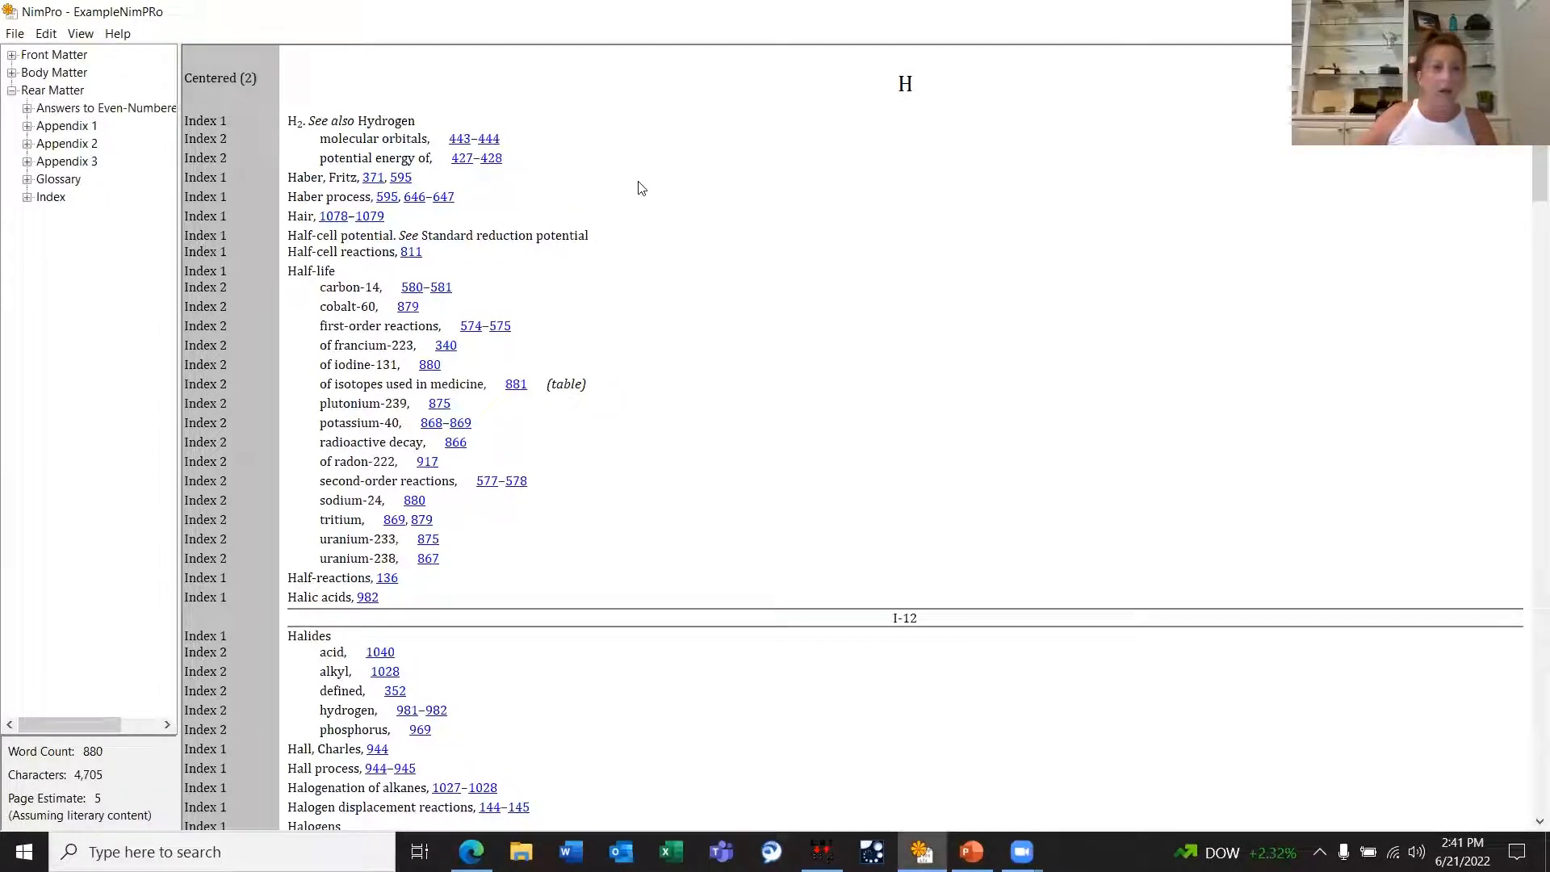
click(11, 90)
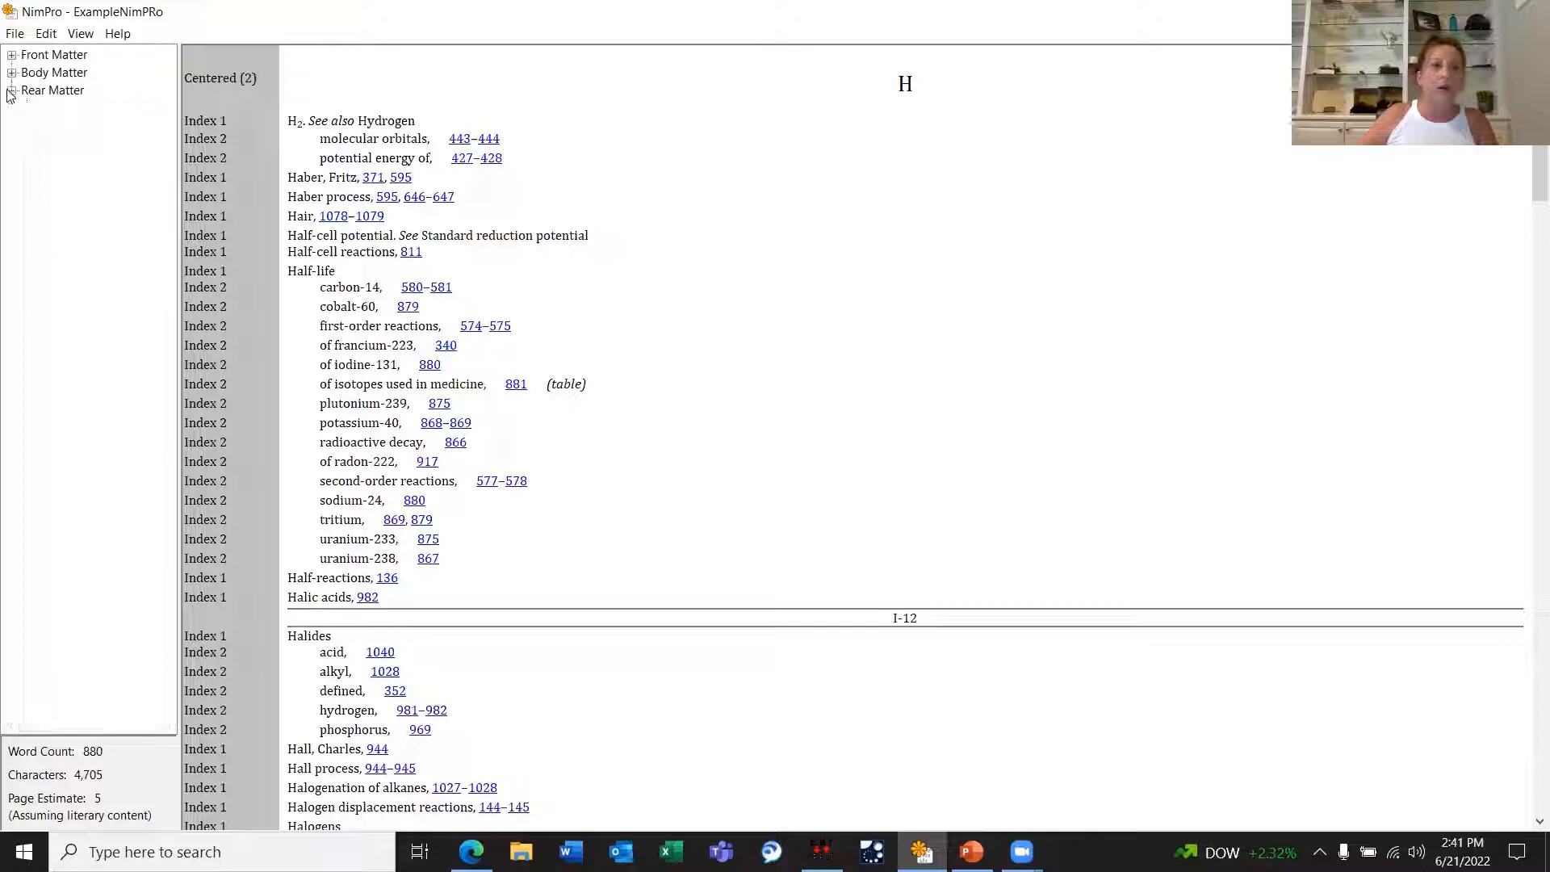
click(12, 72)
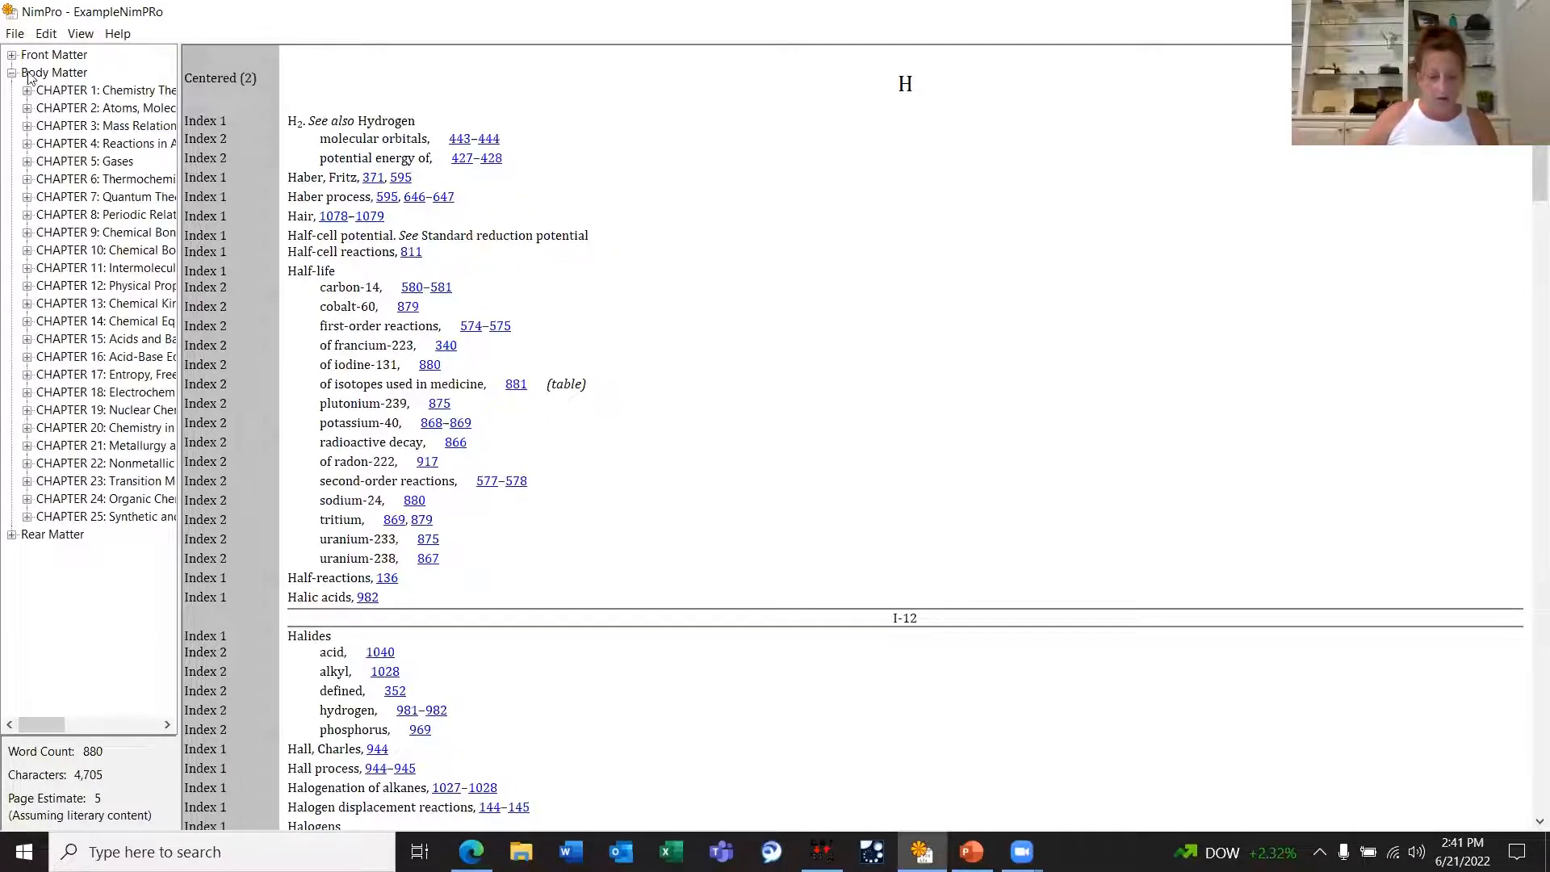
click(47, 91)
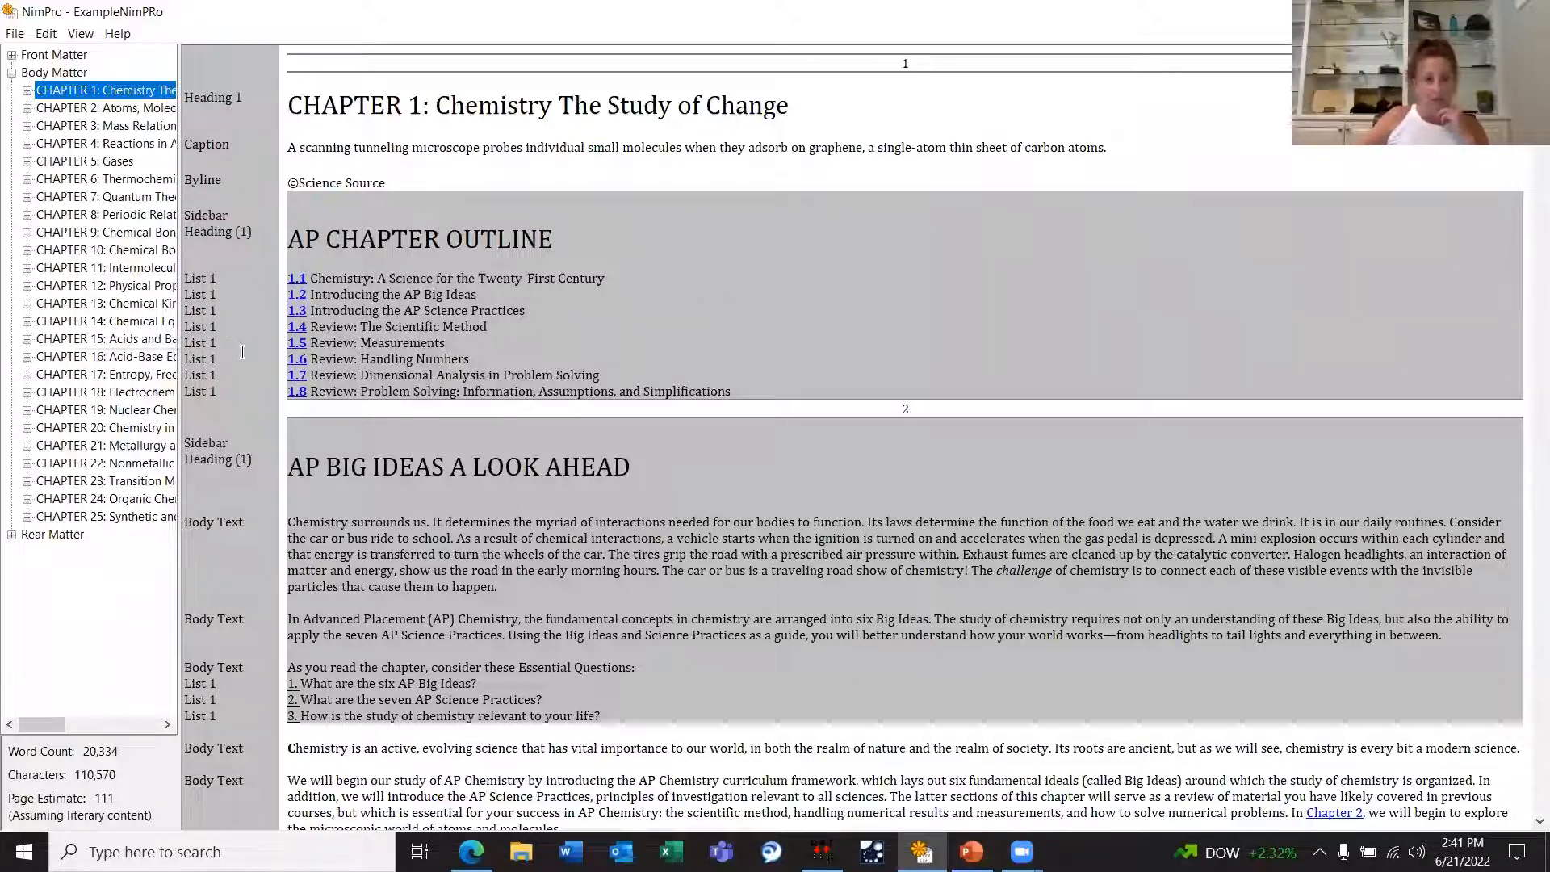
Step: Review the Picture Wizard's picture, caption and note options for Chapter 1, and close it without applying changes
click(46, 34)
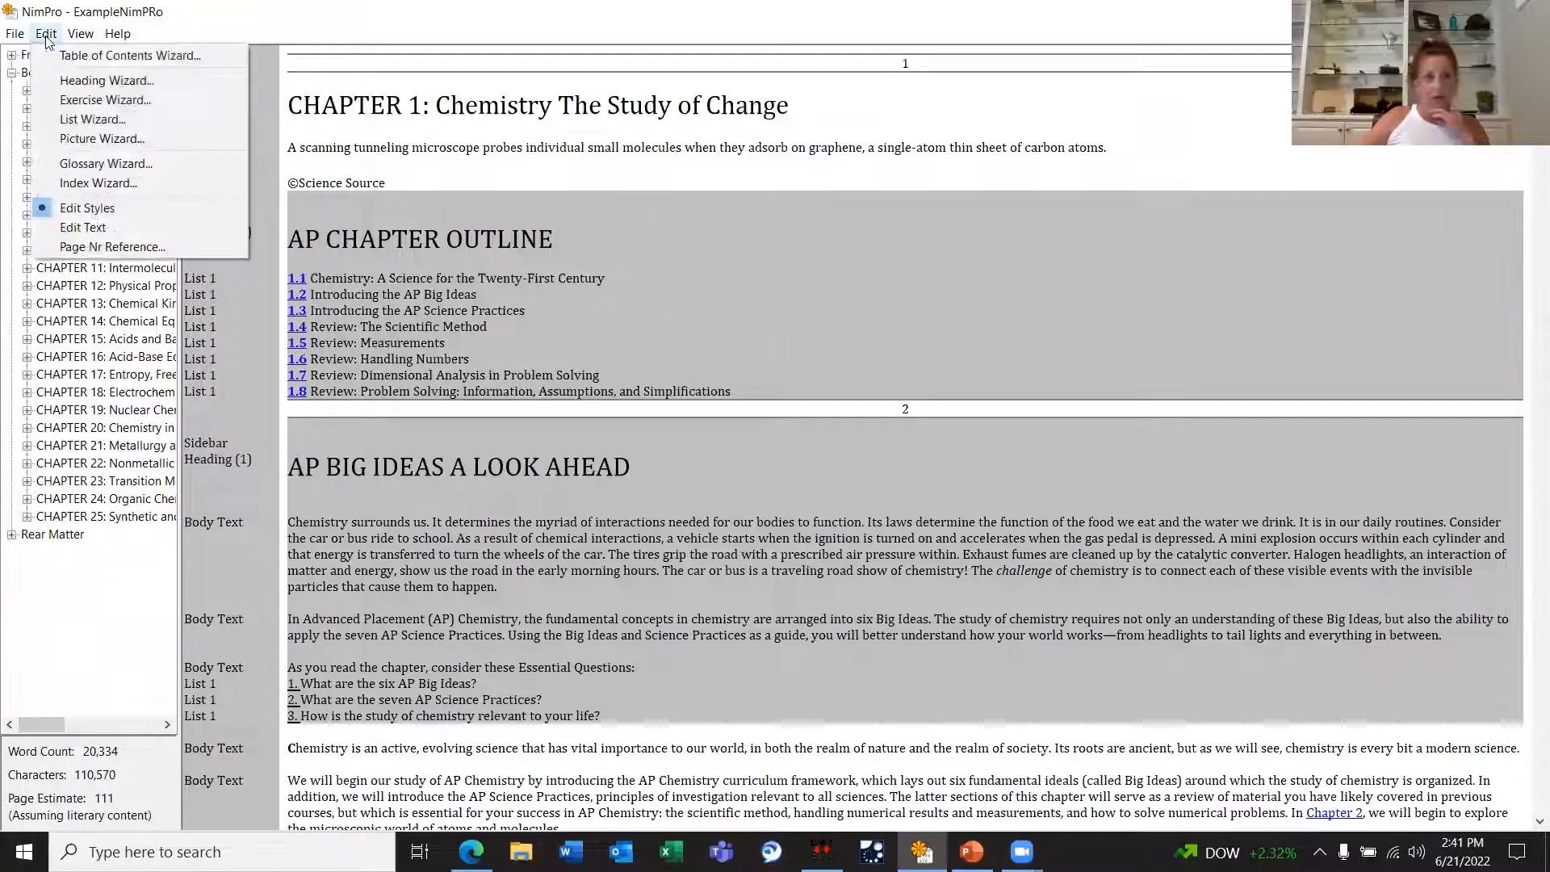
click(81, 139)
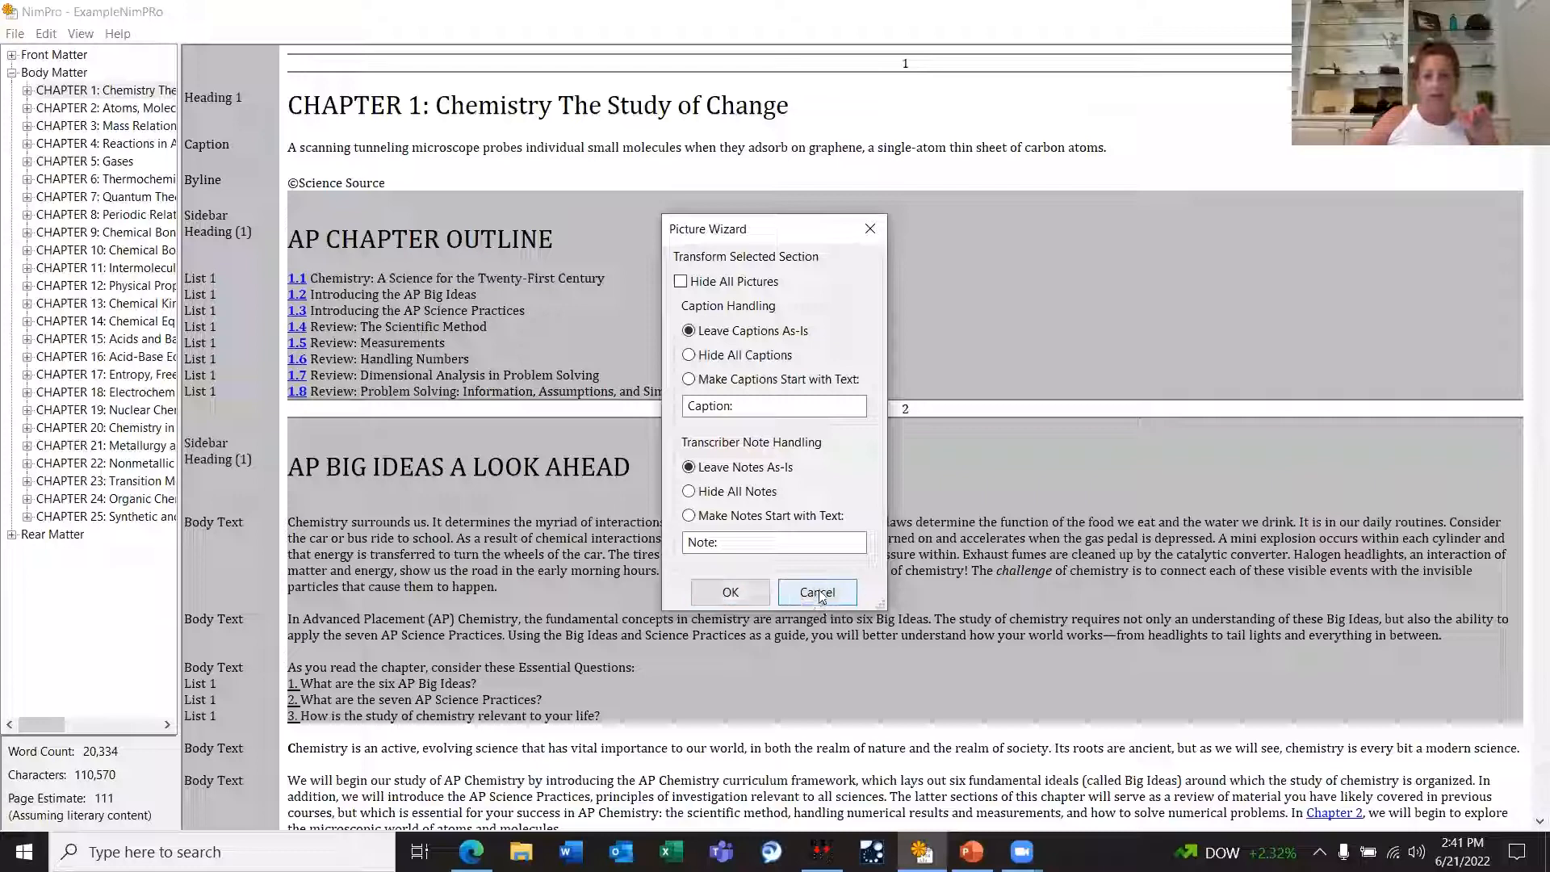
click(870, 229)
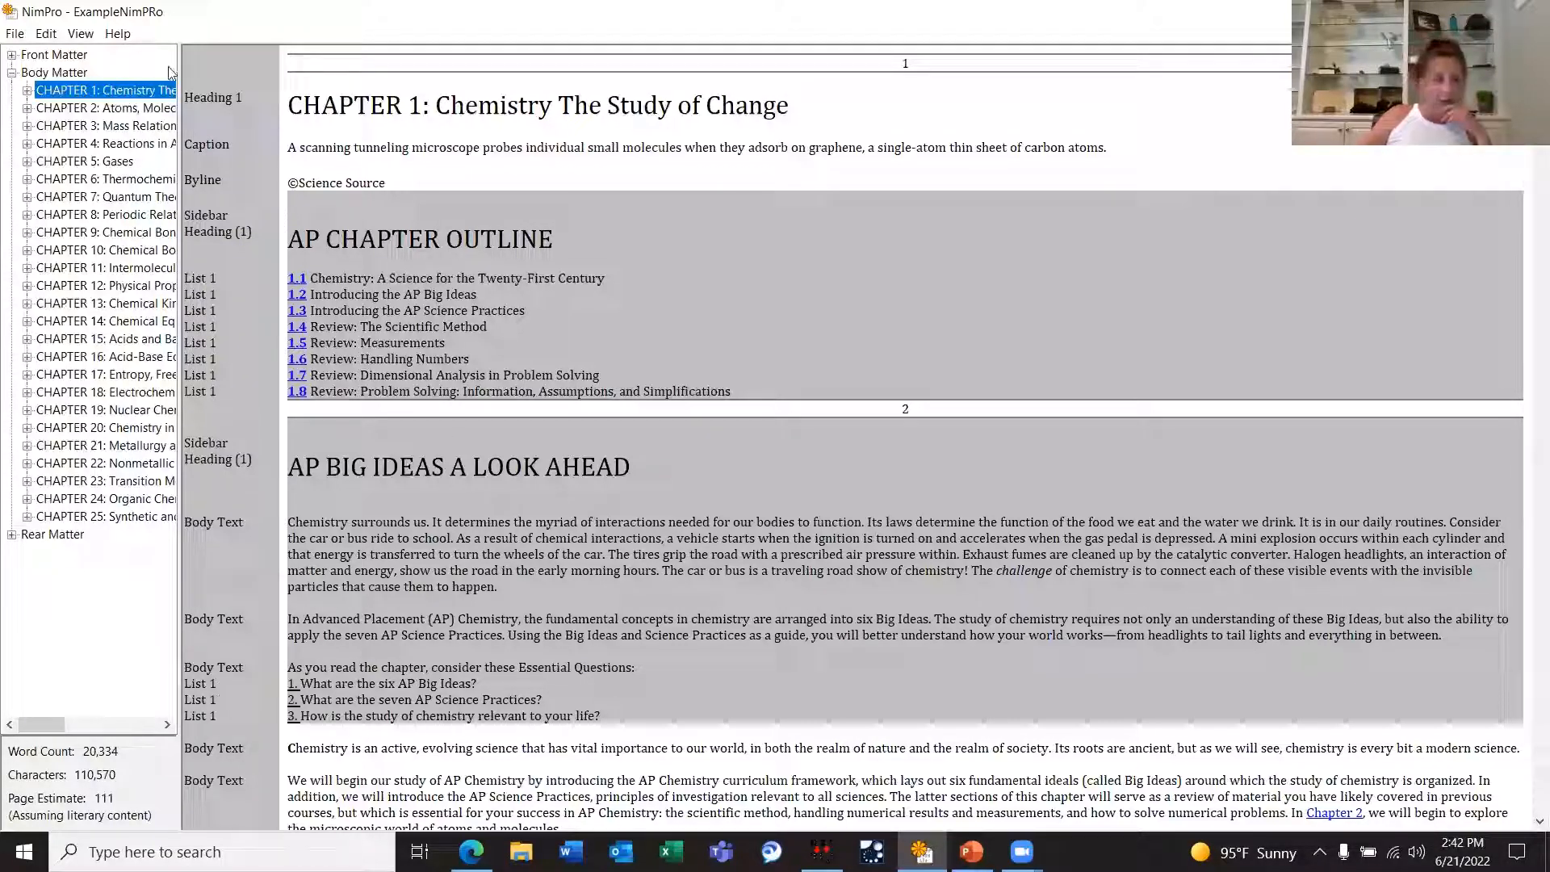
Step: Export Chapter 1 as a DBT file named "sidebar example" with the English (UEB) - BANA.dxt template
right_click(78, 90)
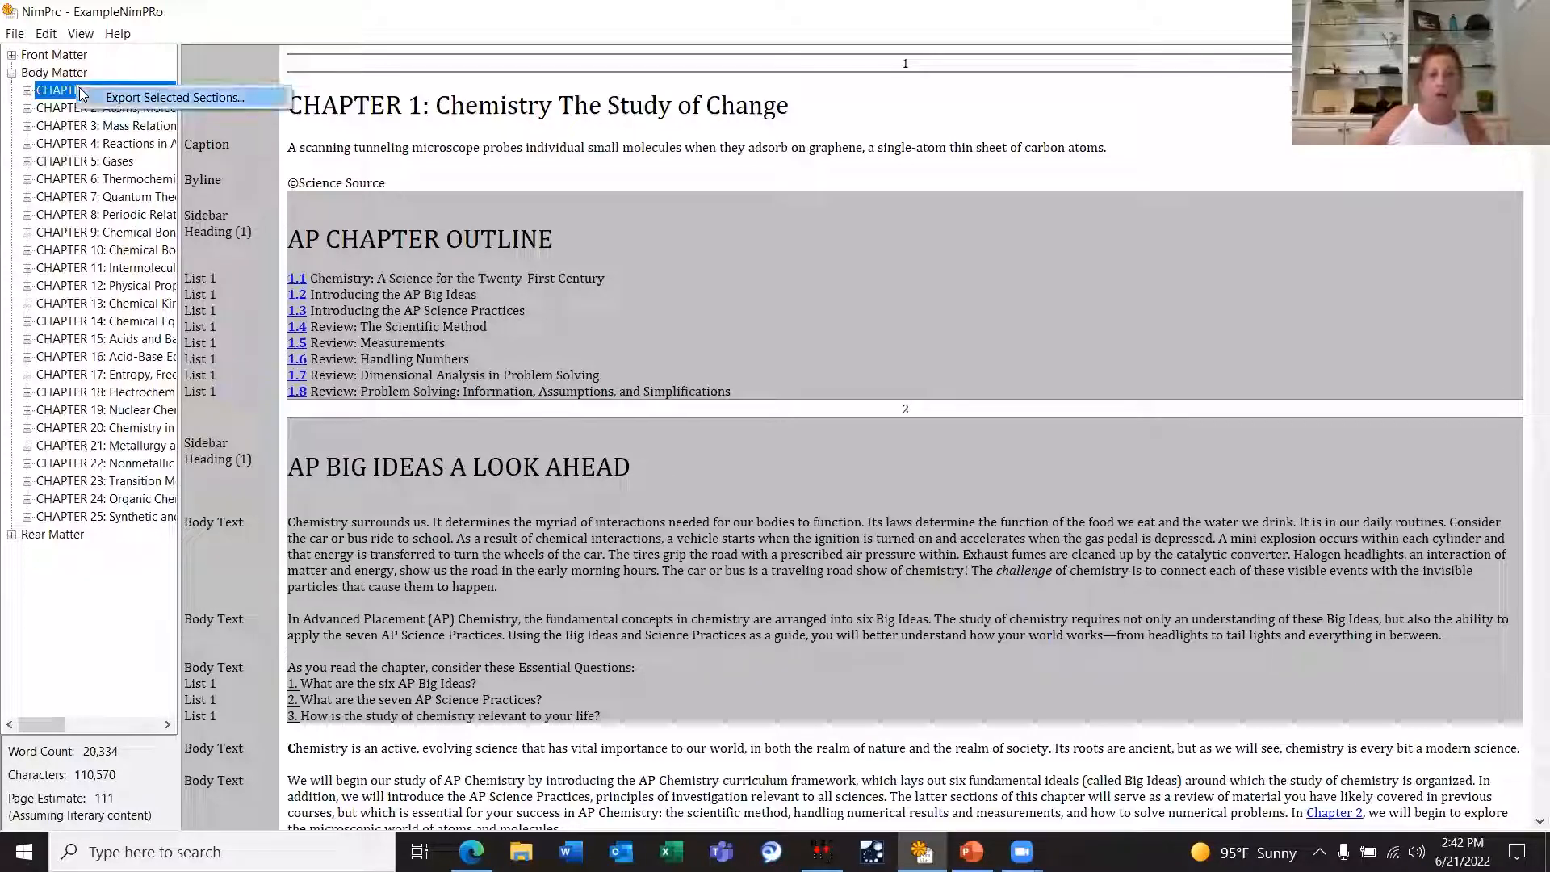
click(146, 99)
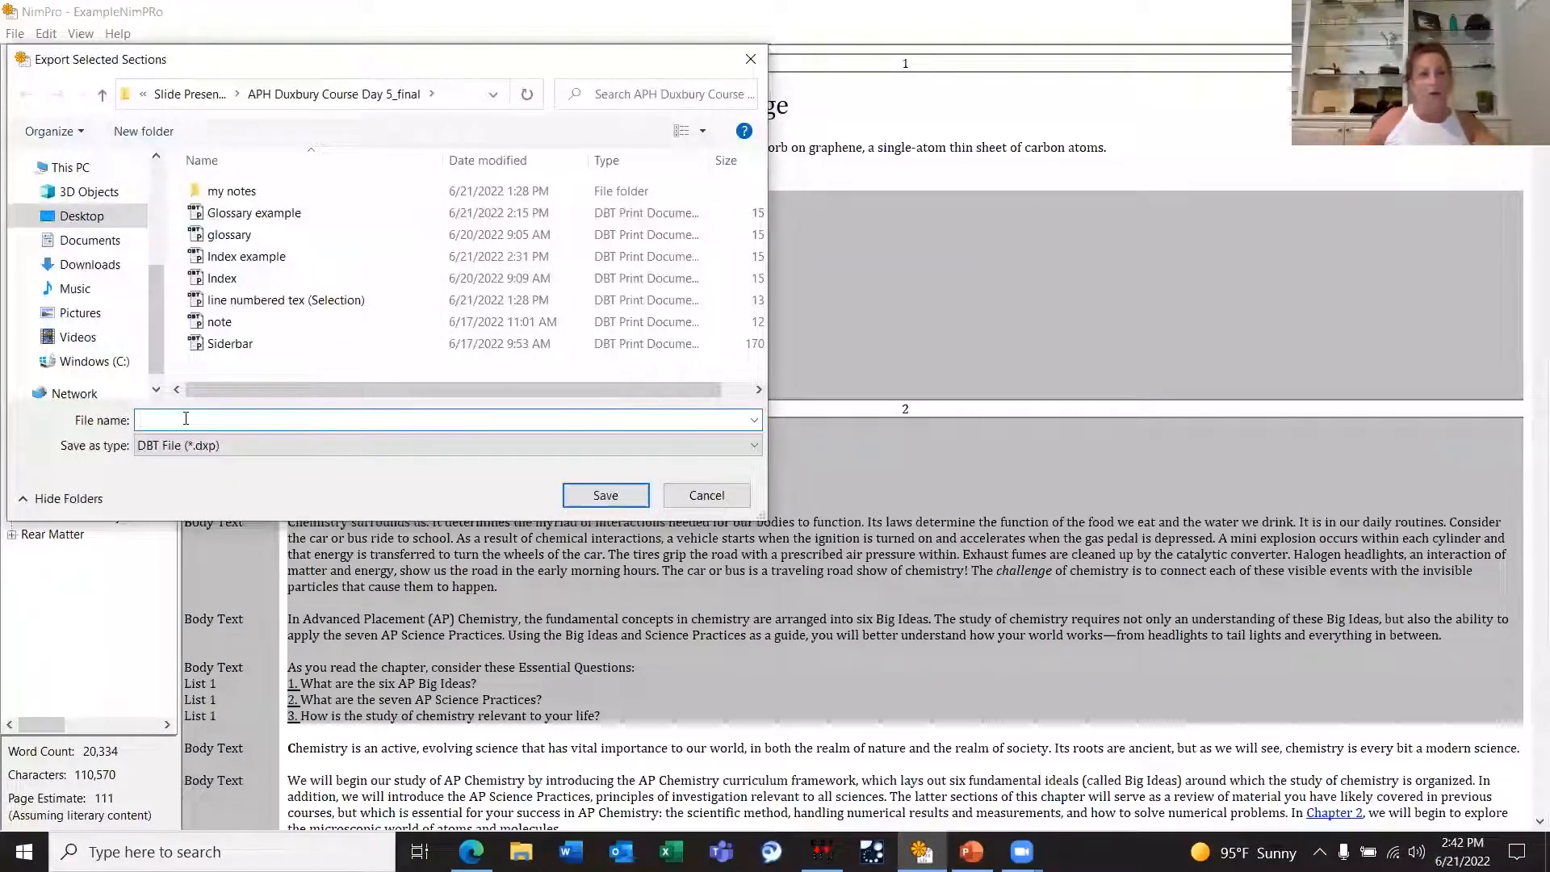
text(s)
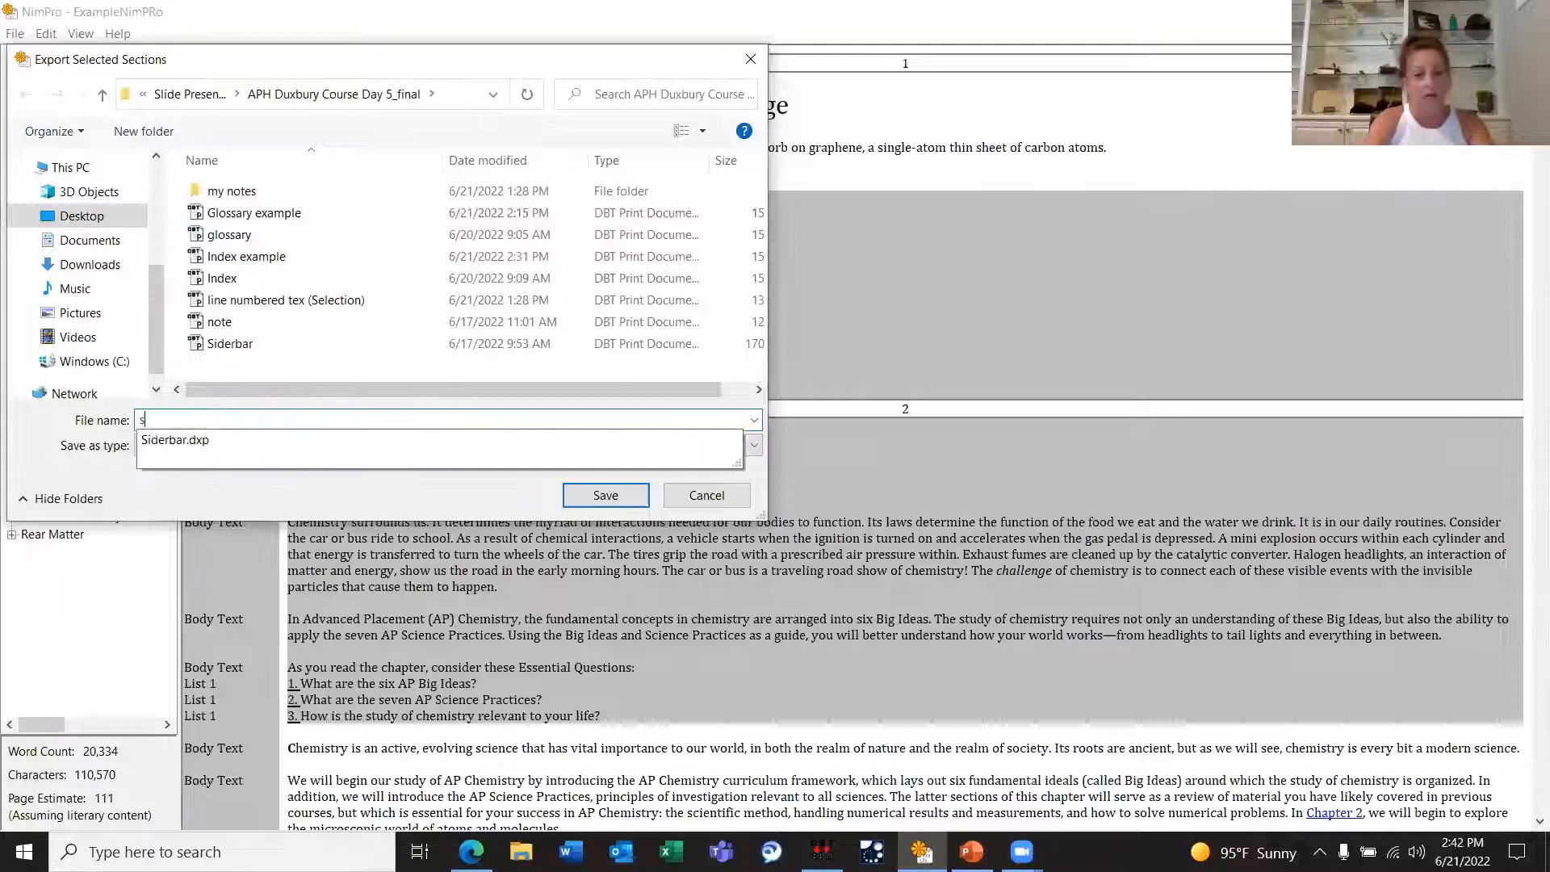
text(idebar e)
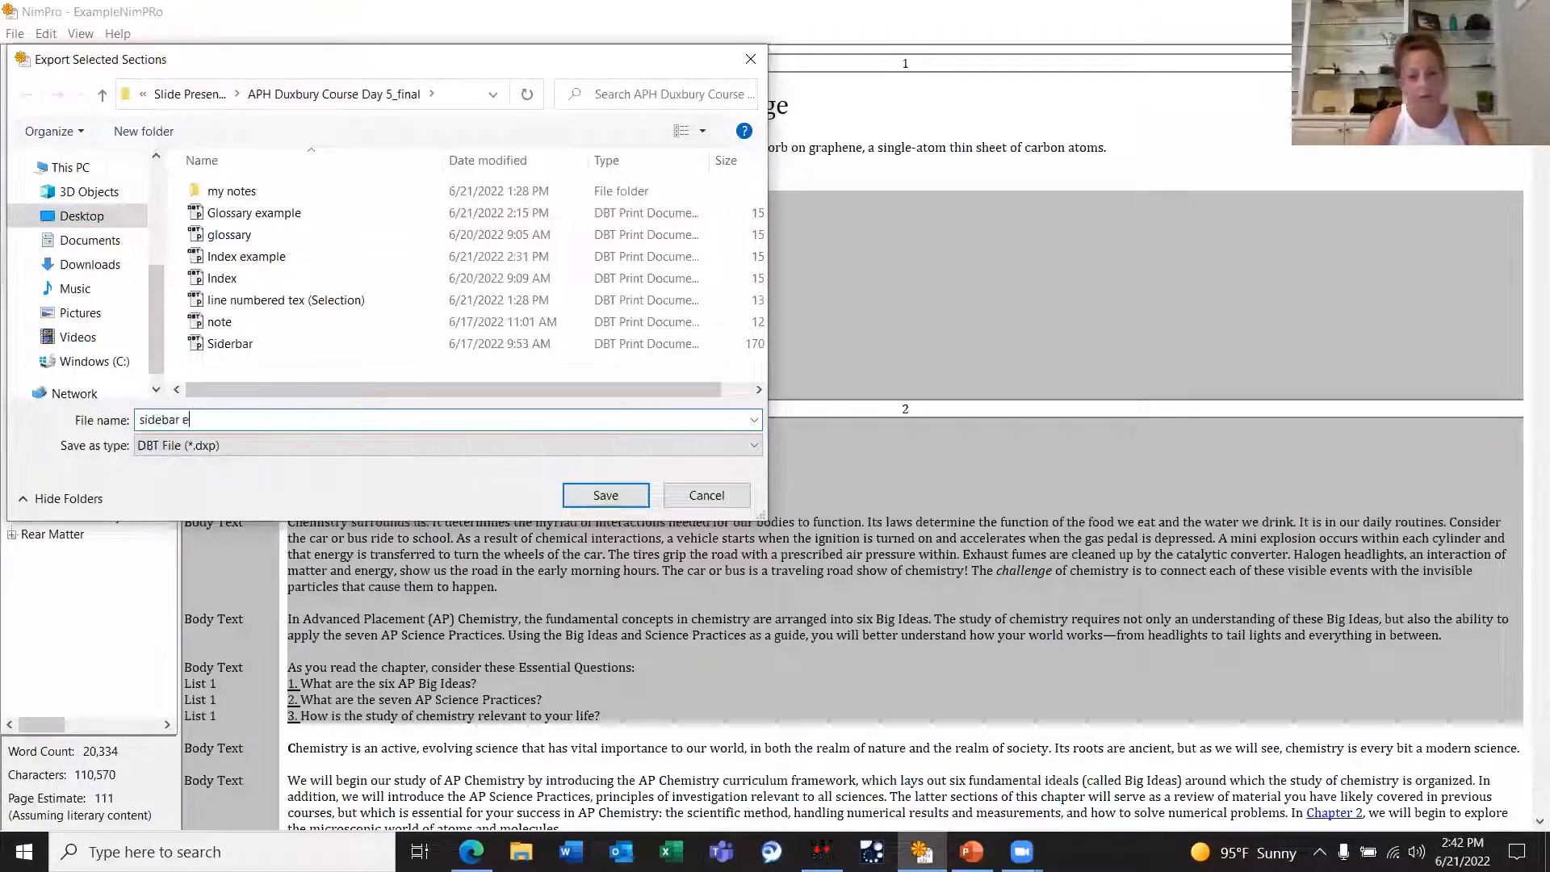
text(xample)
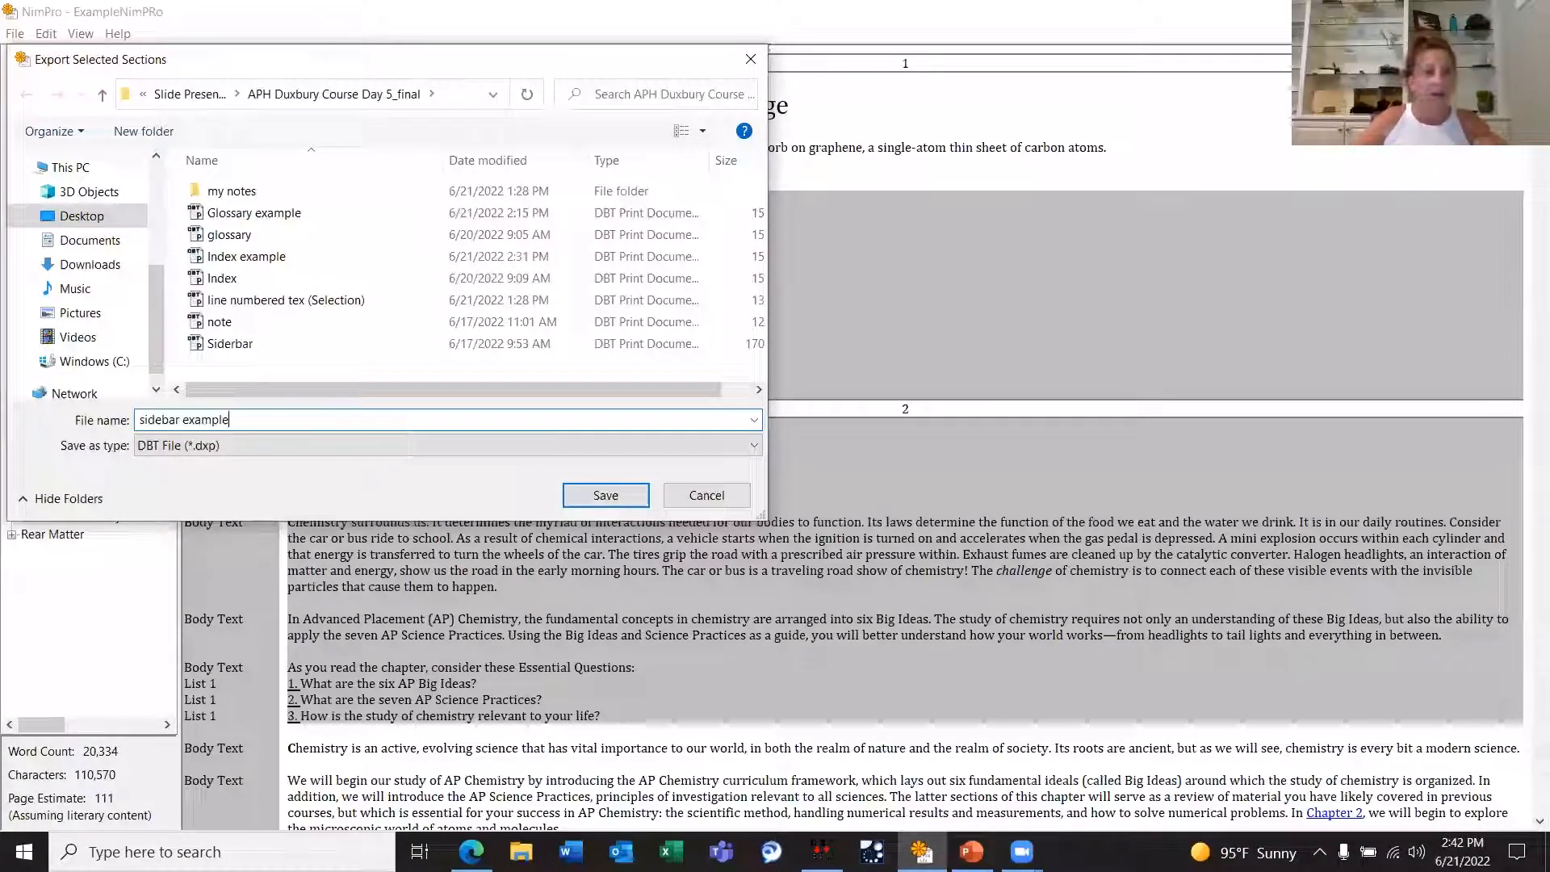
click(624, 493)
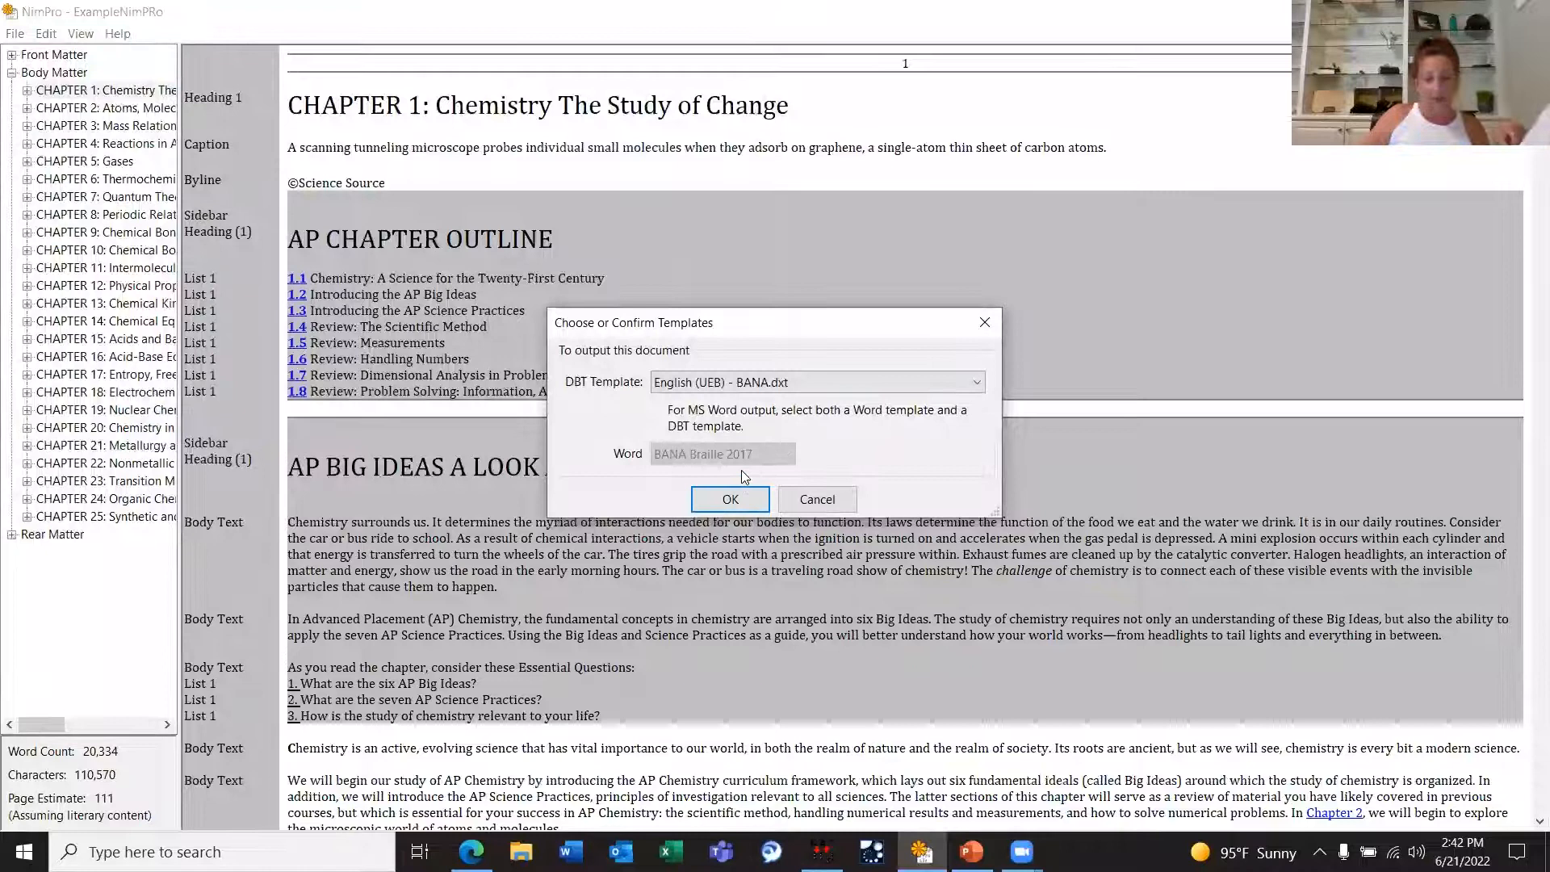
click(726, 505)
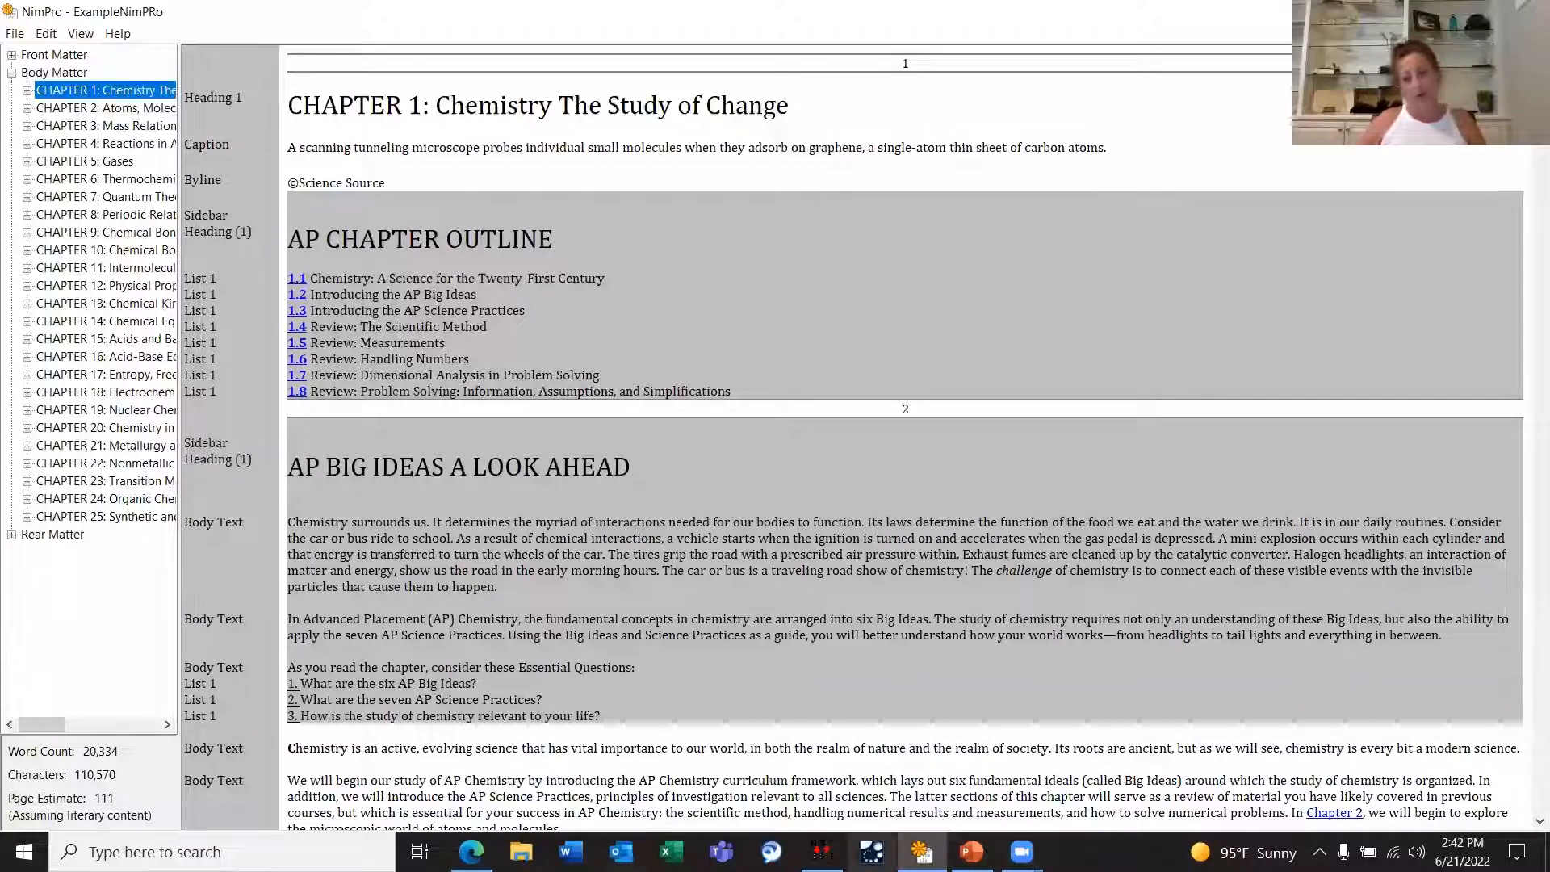
Step: Switch to the Duxbury Braille Translator, close the index document and open the existing "Siderbar" print document from the course folder
click(822, 852)
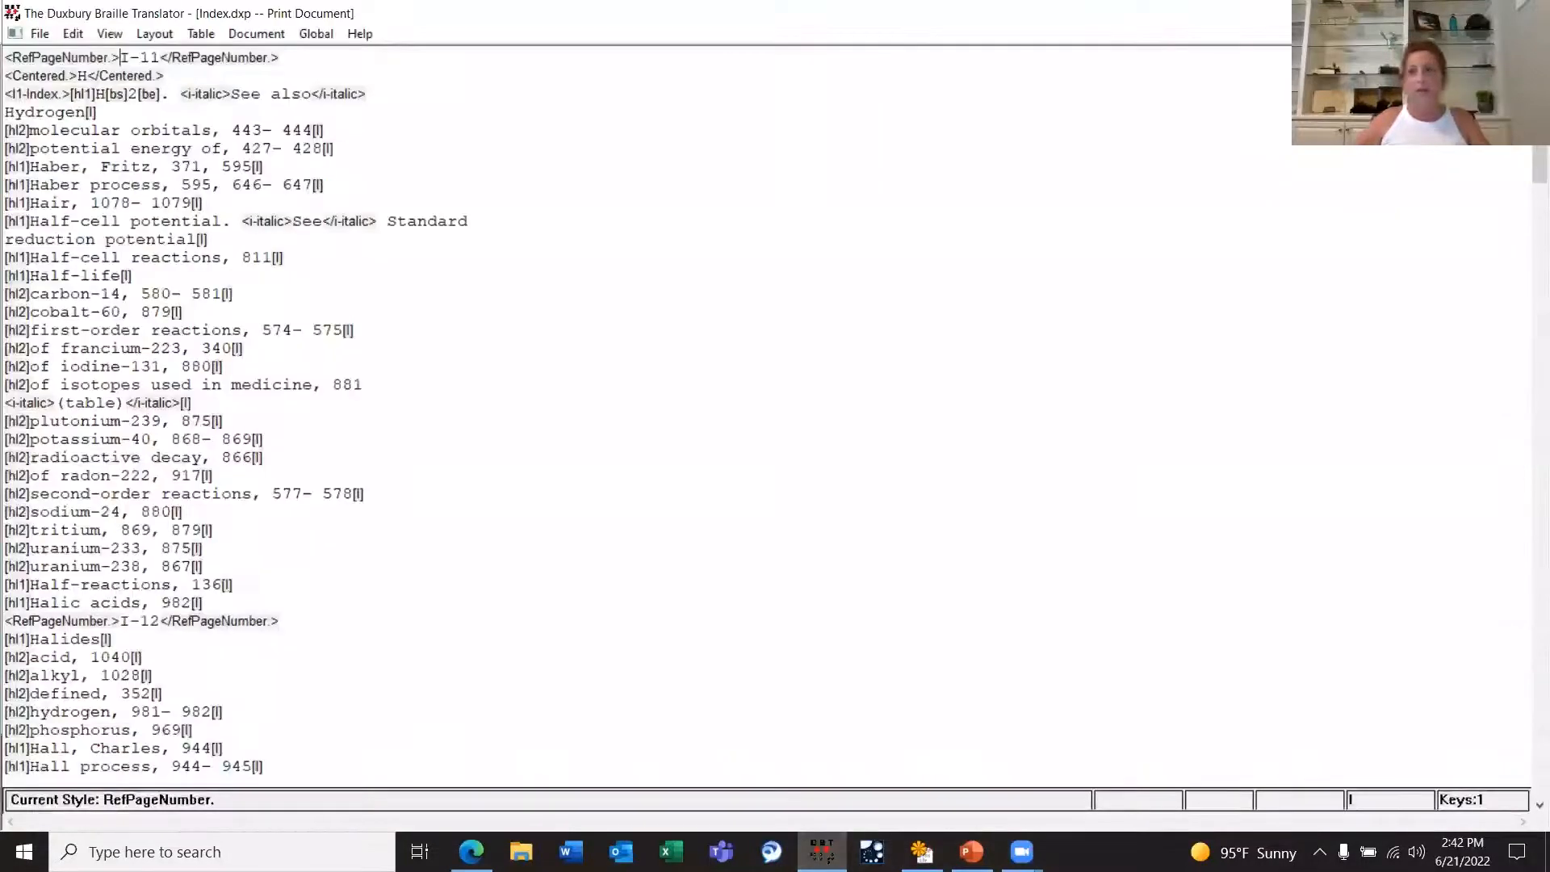
key(ctrl+F4)
click(16, 34)
click(42, 79)
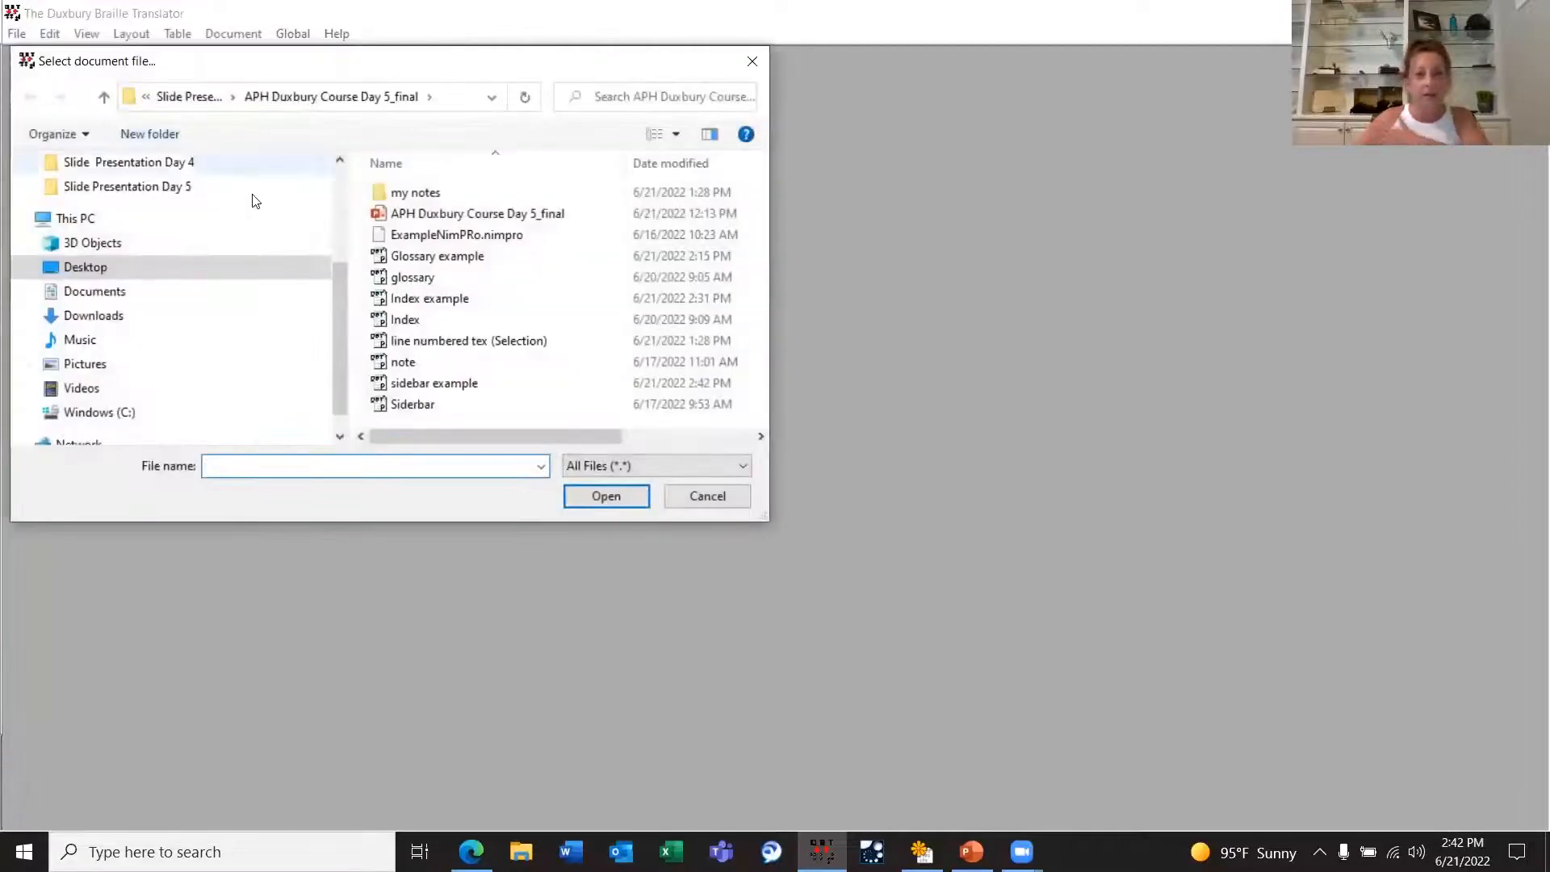
click(413, 403)
click(606, 494)
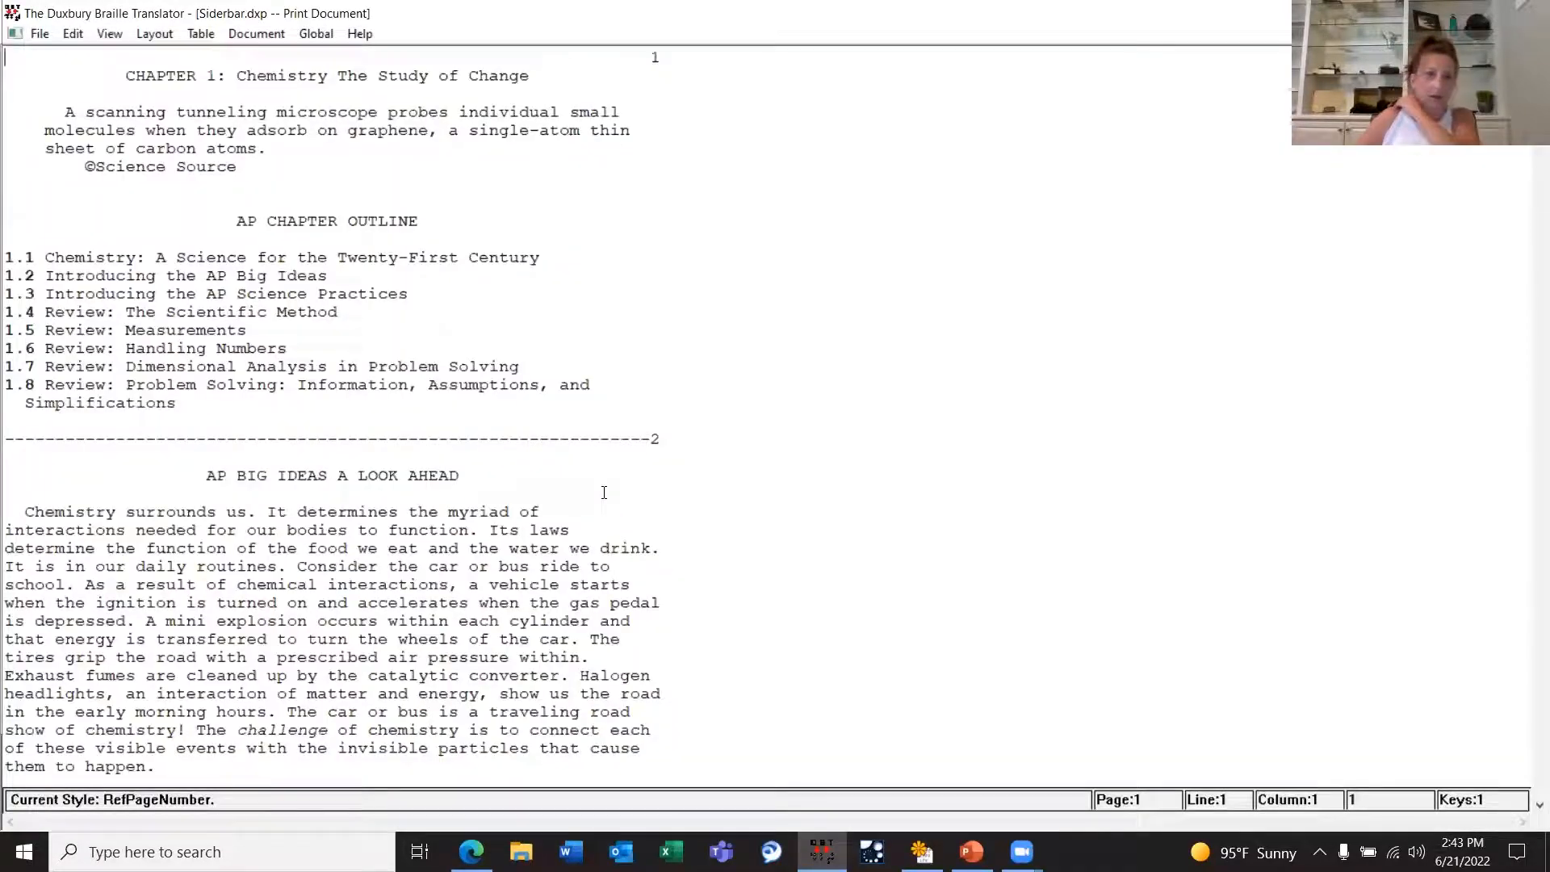
Step: Show the sidebar document's formatting codes, and translate it into braille before returning to its print document
click(111, 34)
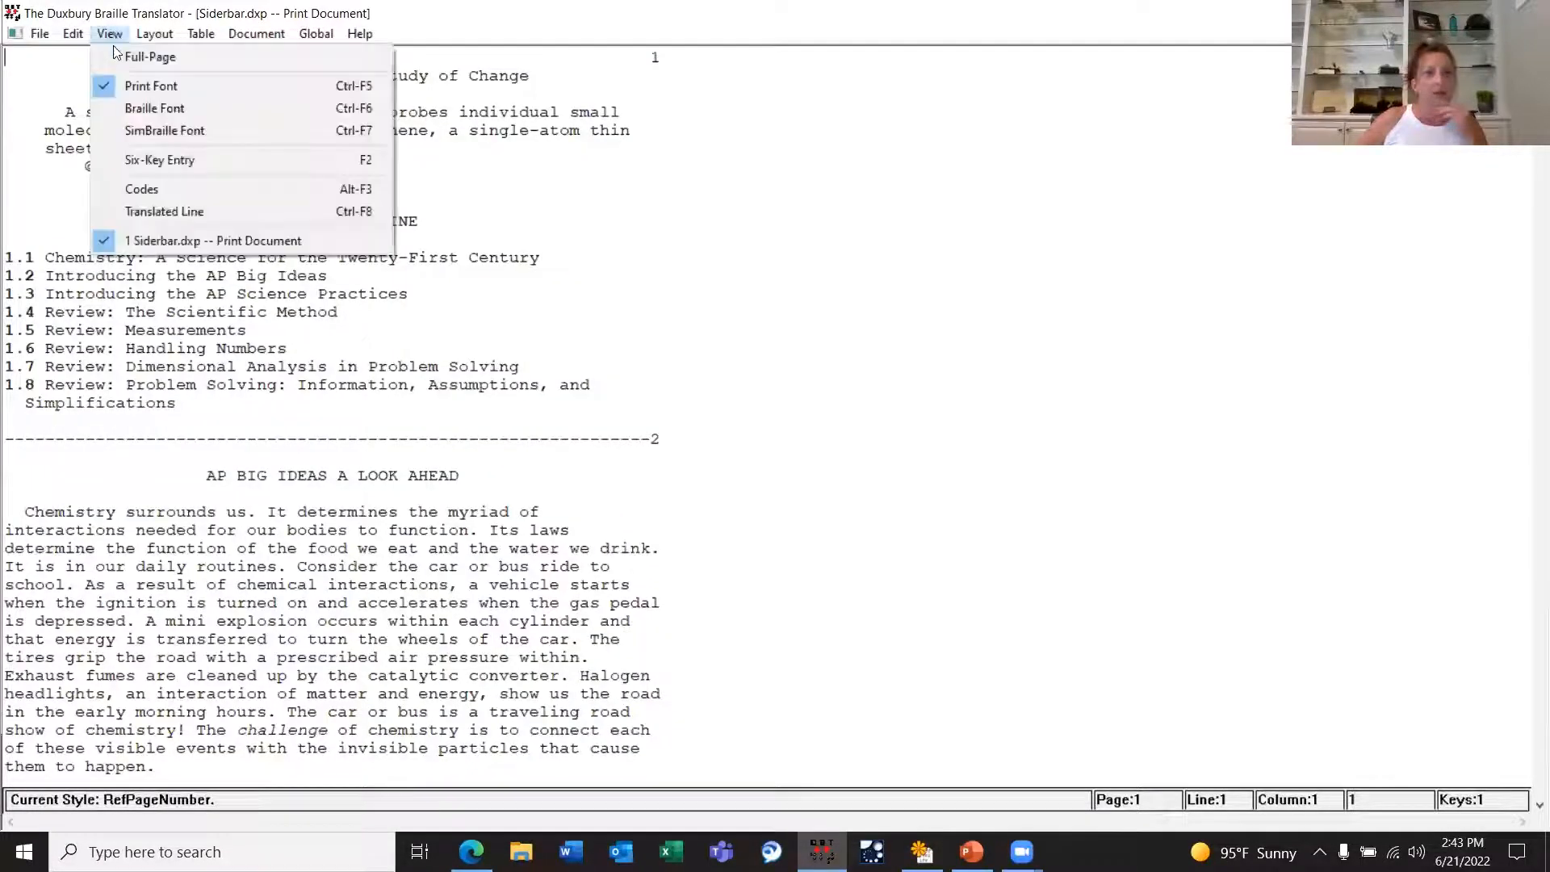
click(129, 190)
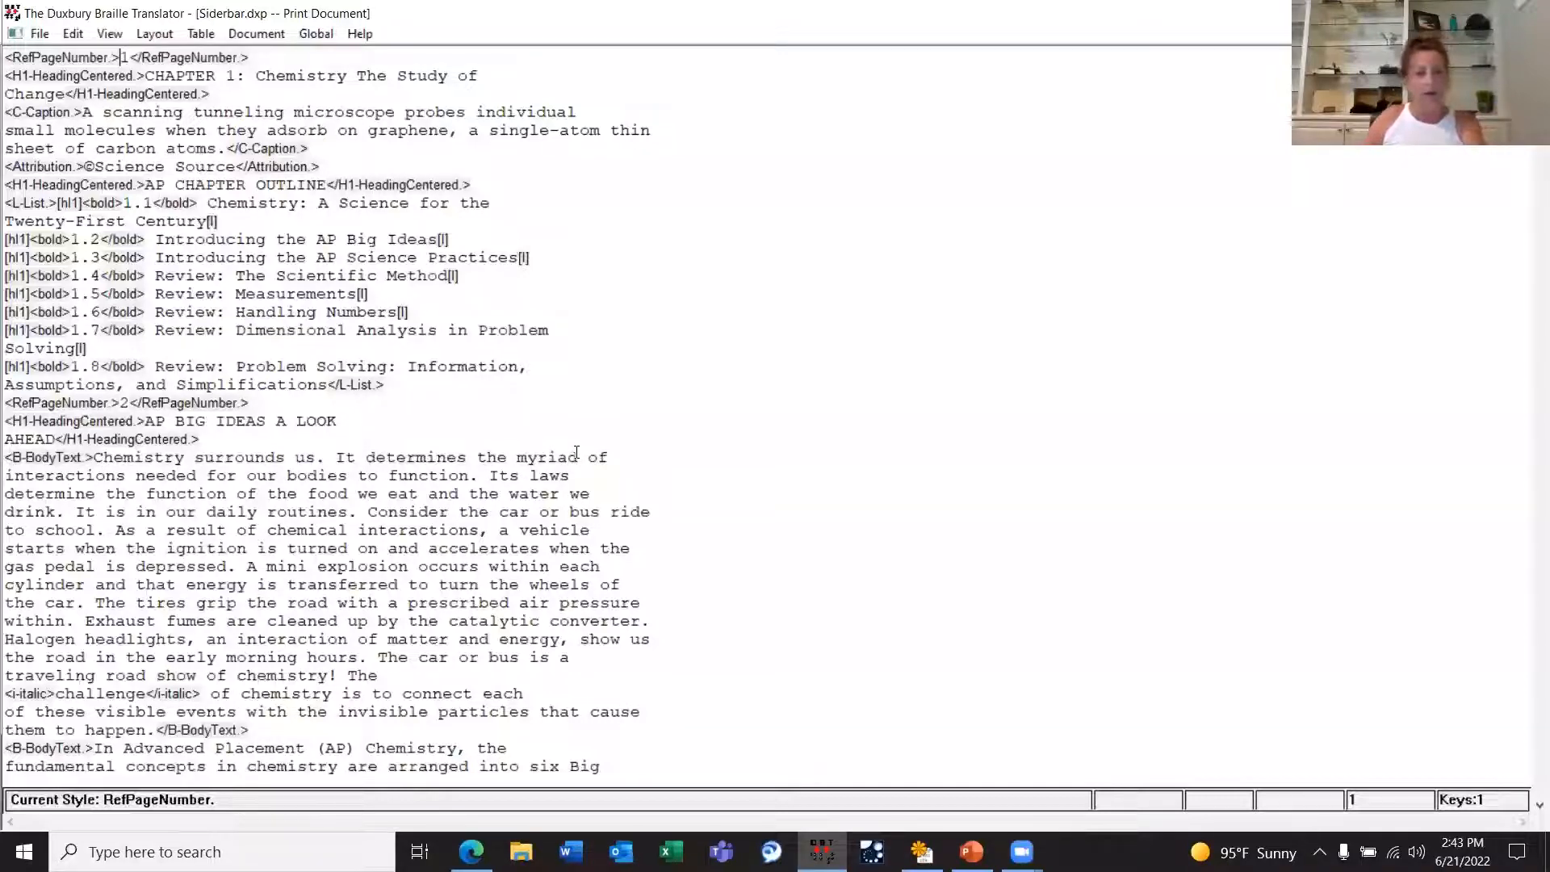
key(ctrl+t)
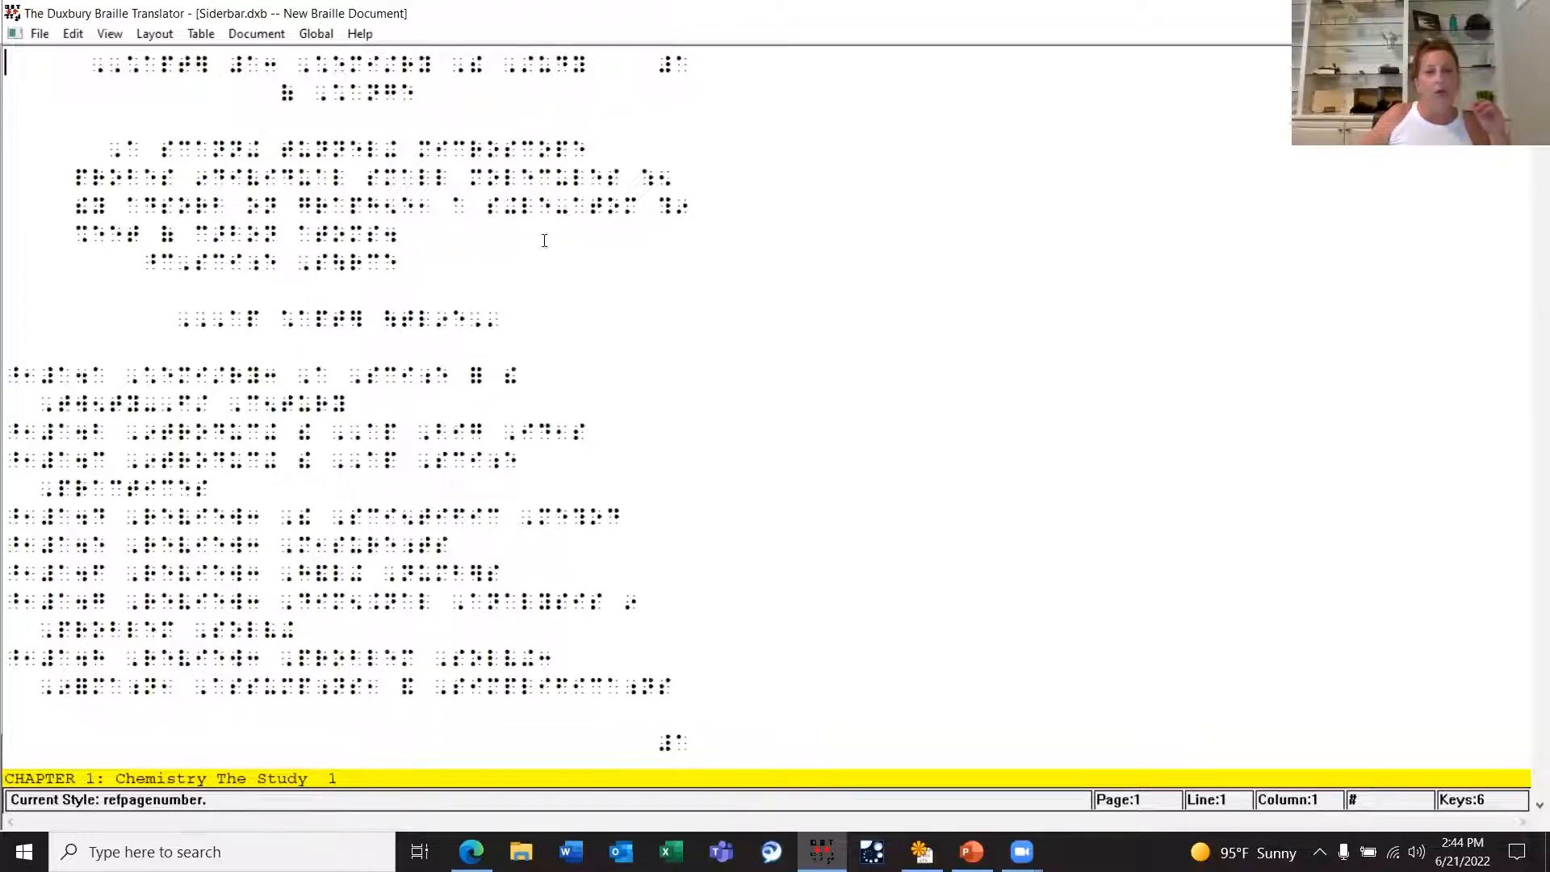
key(ctrl+F6)
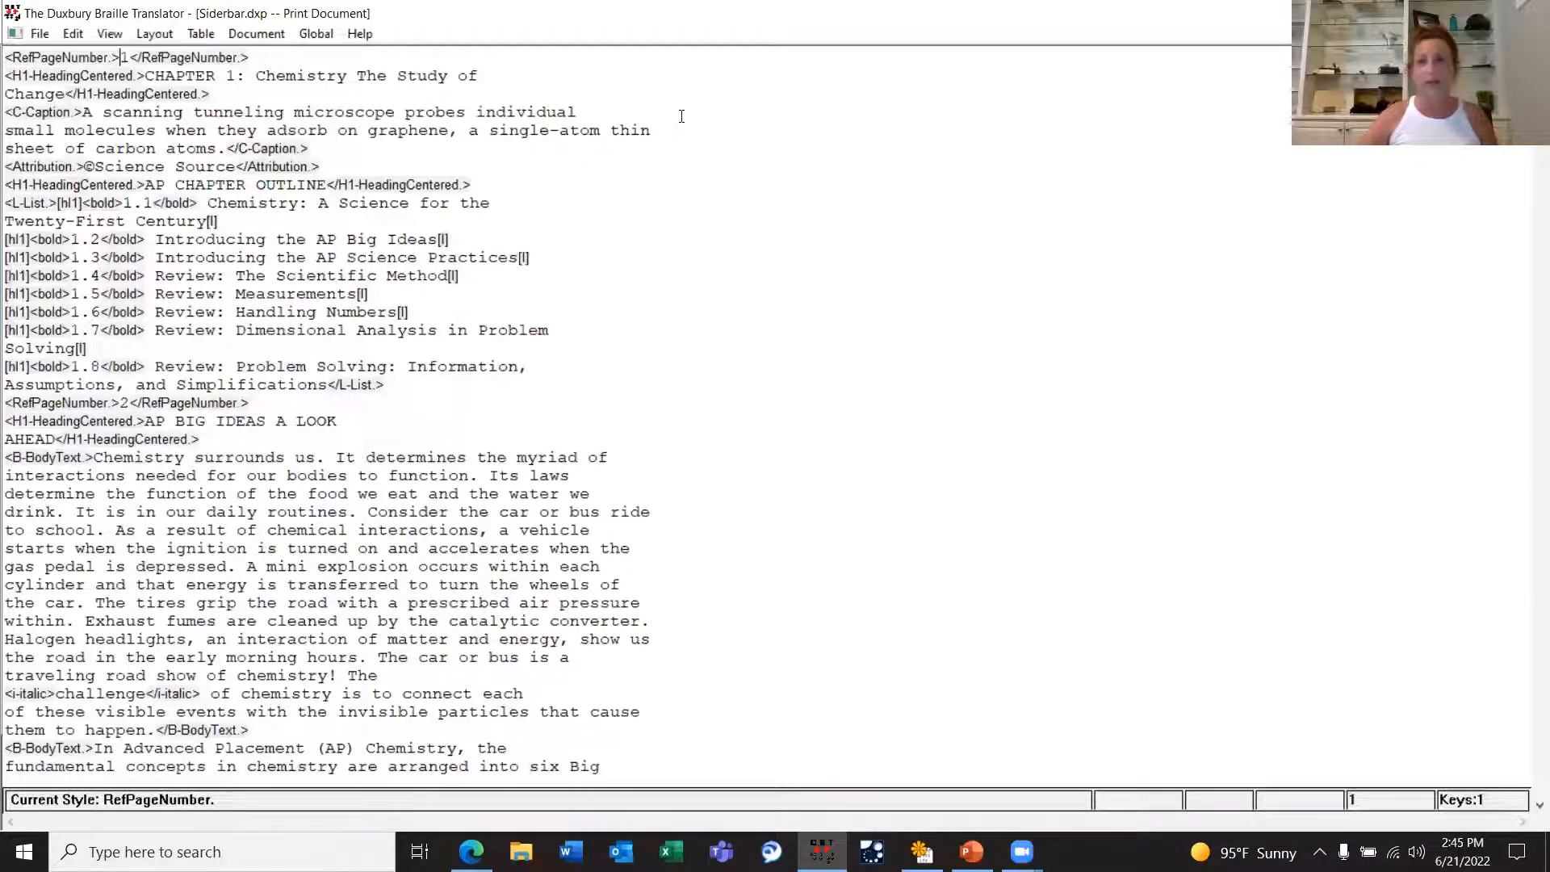
Step: Return to the PowerPoint slide show and advance to the Reference Notes slide
key(alt+Tab)
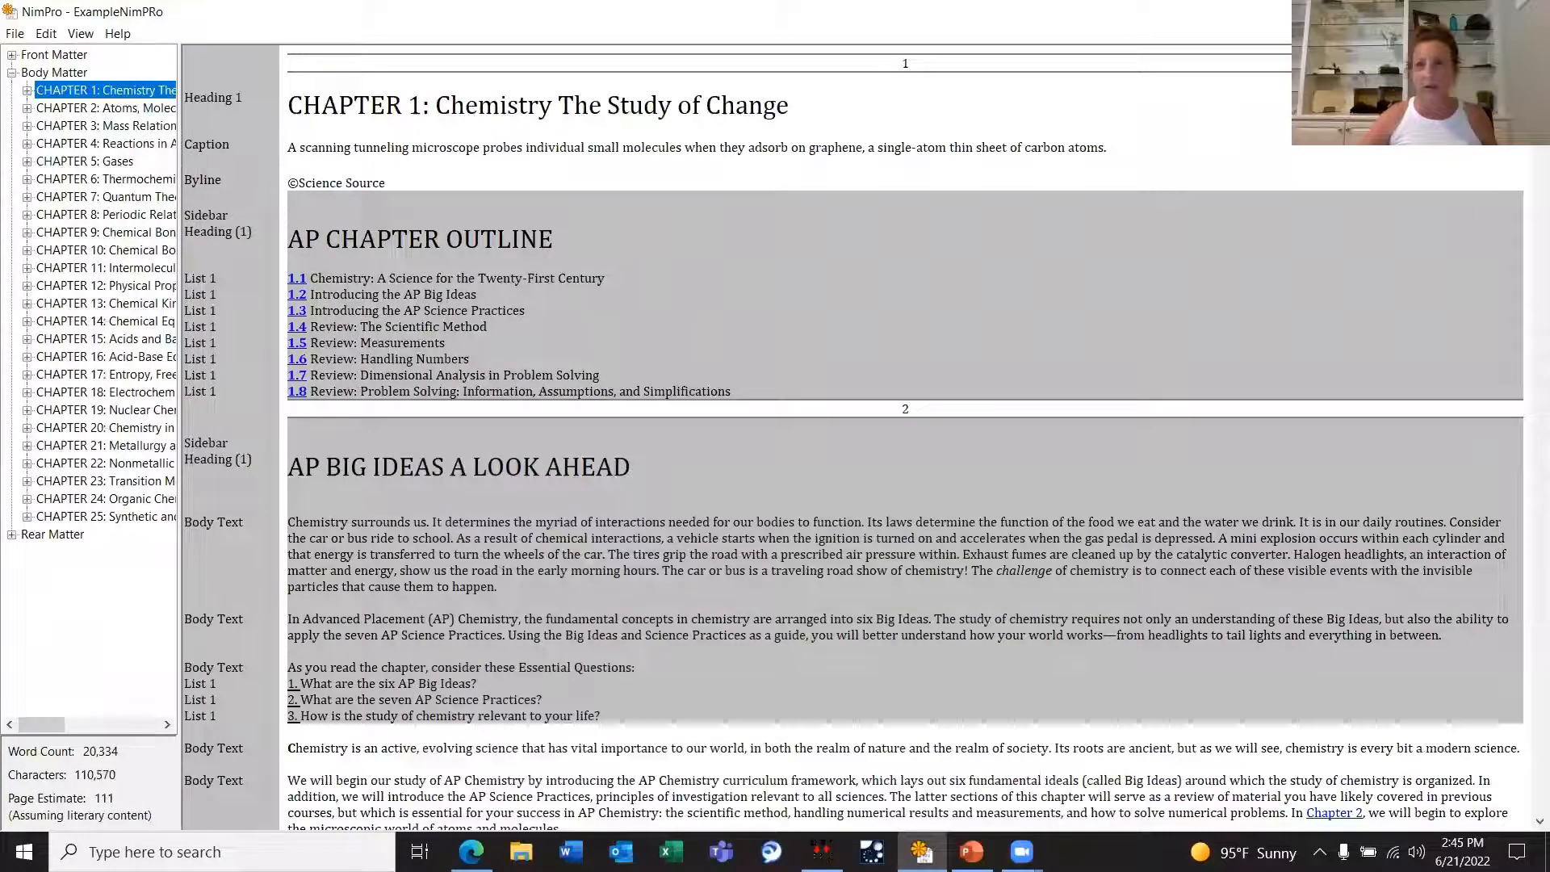
key(alt+Tab)
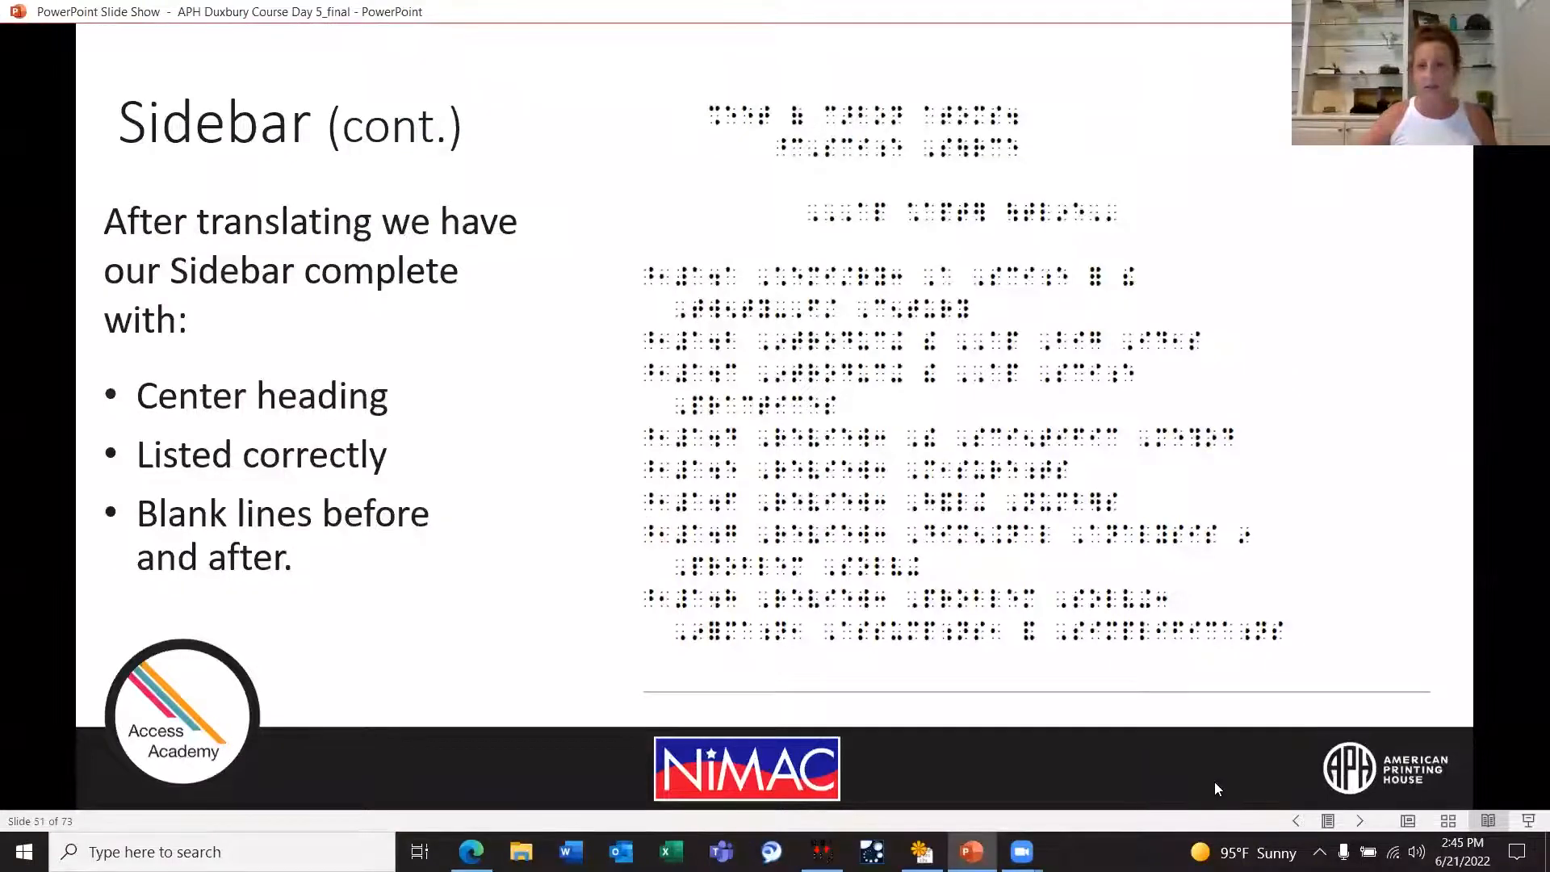
click(1359, 821)
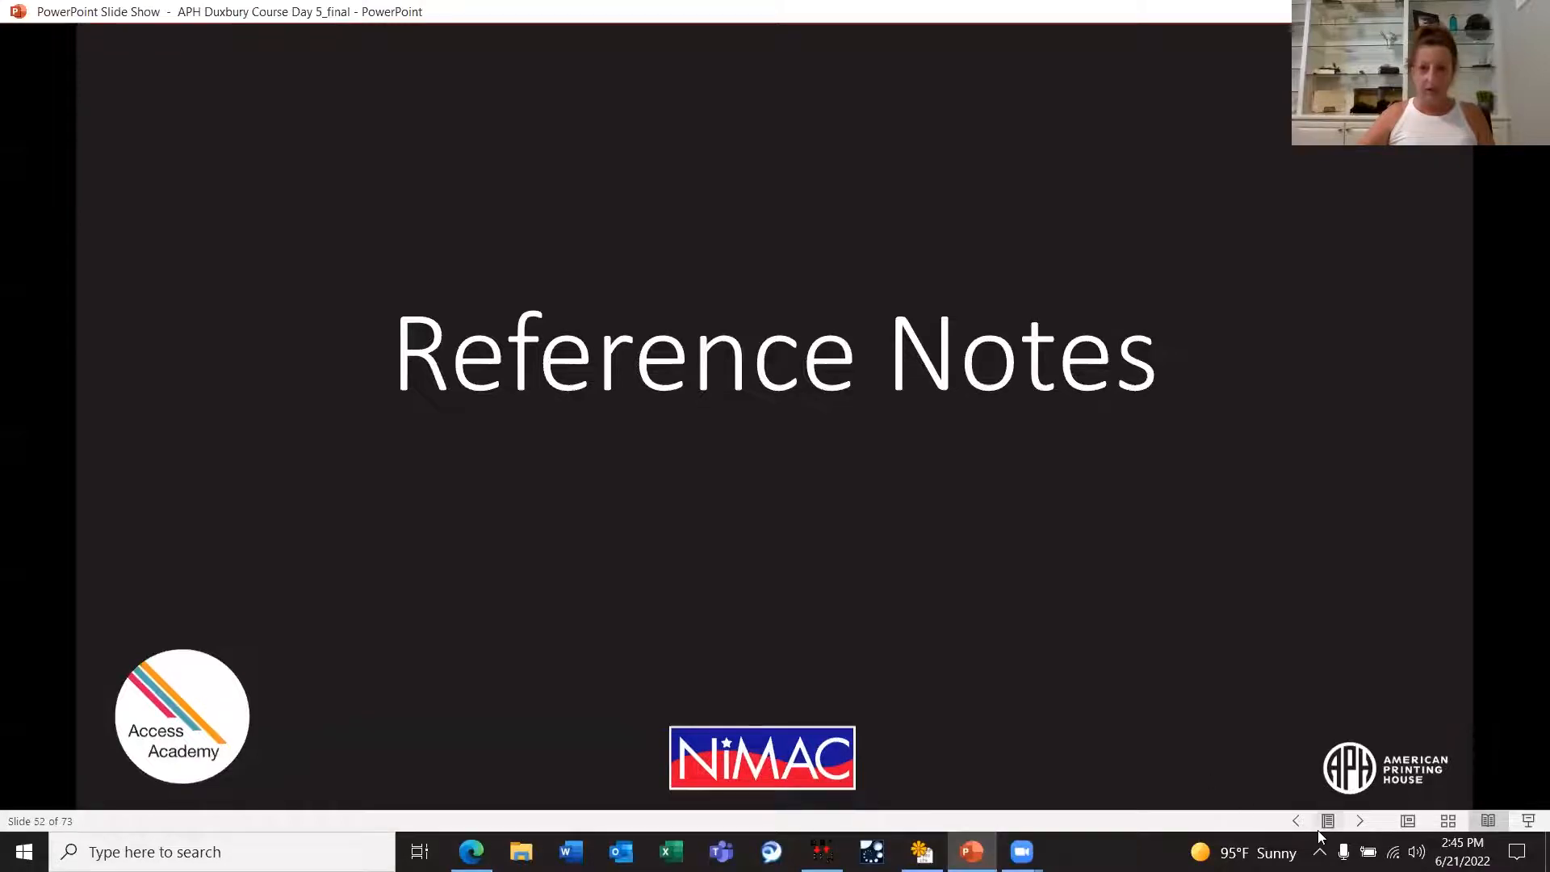
Step: Advance past the Reference Notes title slide, switch to the Duxbury Braille Translator and open the "note" print document from the course folder
click(1277, 783)
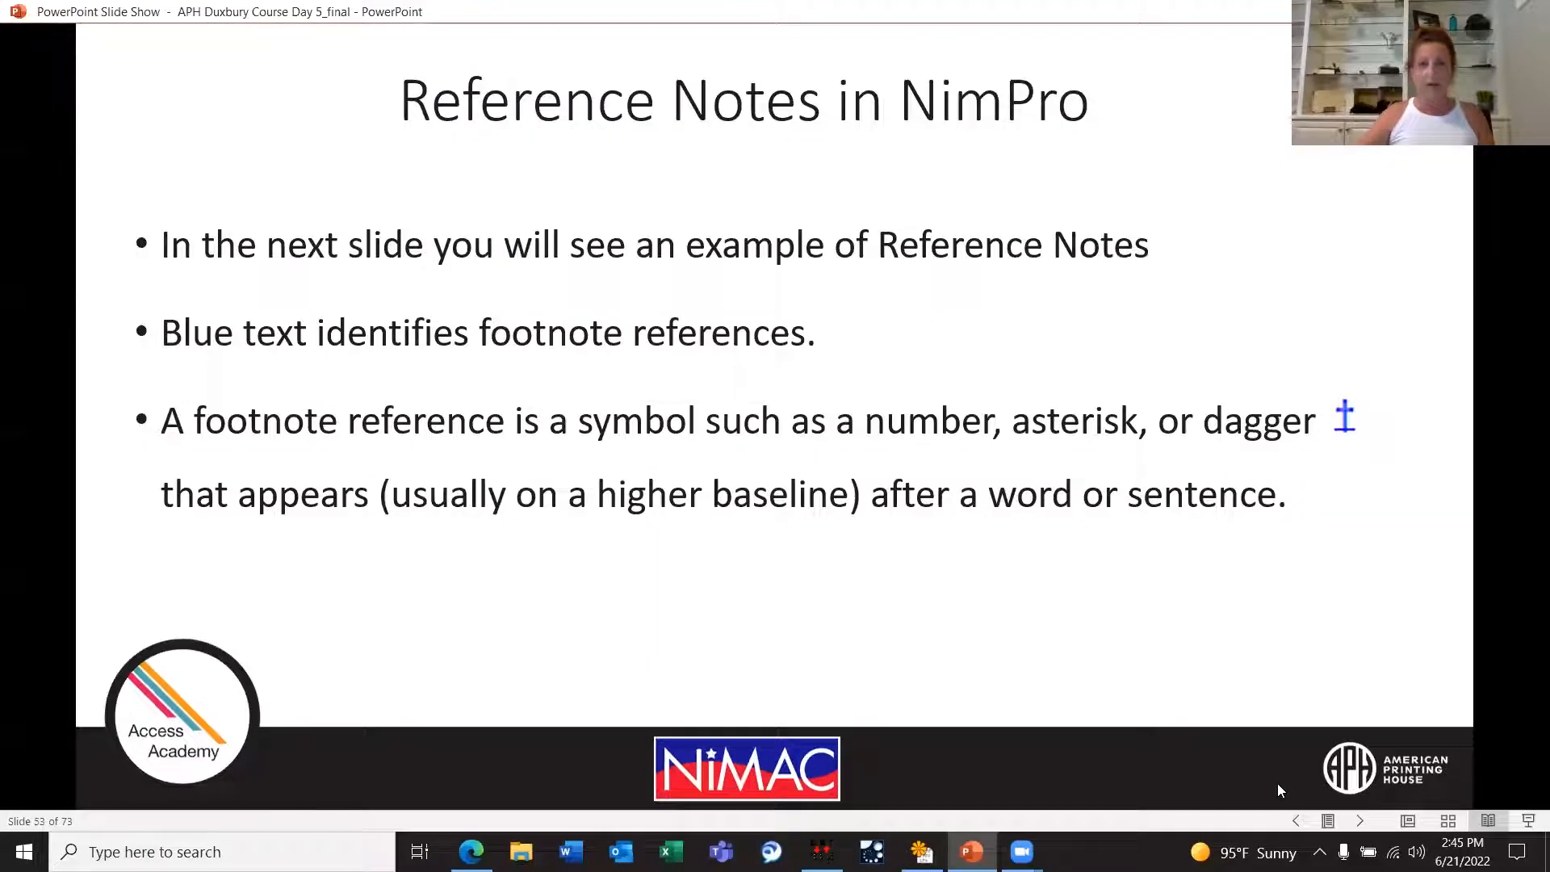
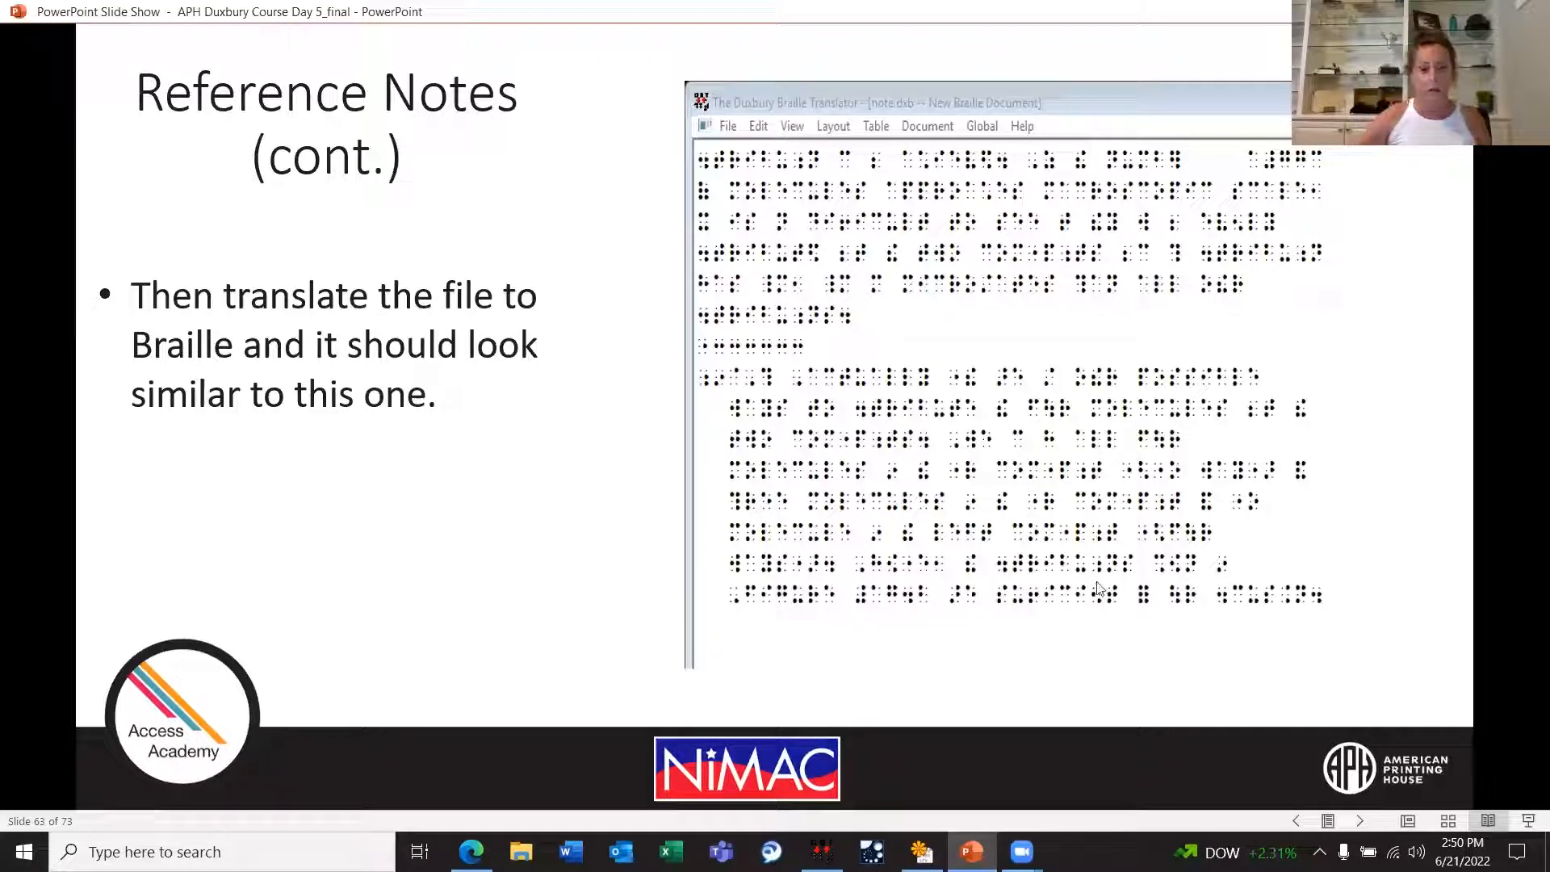
mouse_move(921, 852)
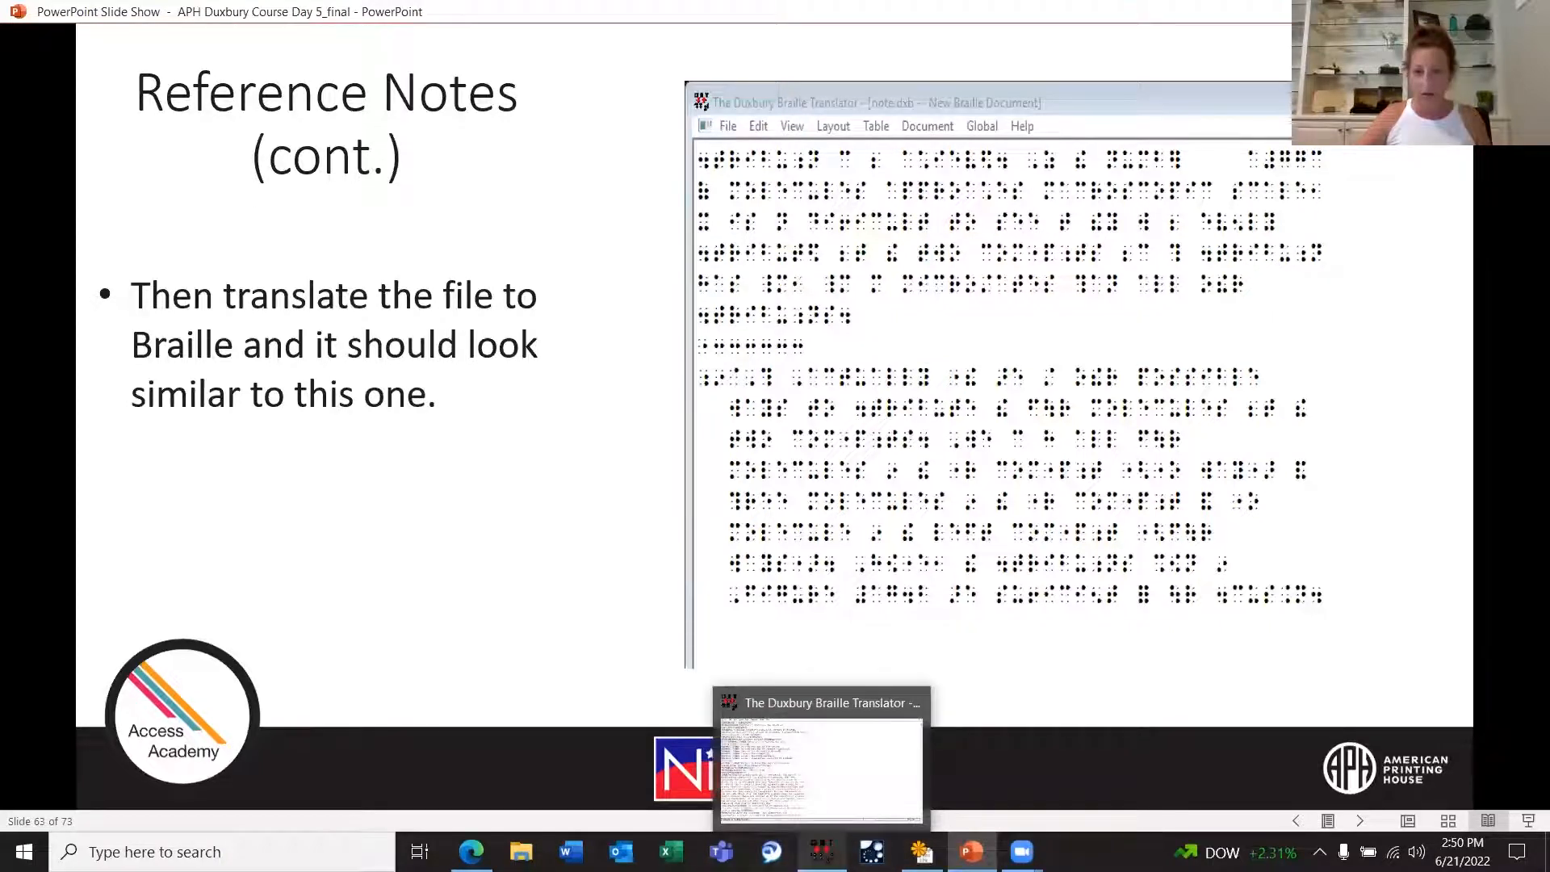
click(821, 852)
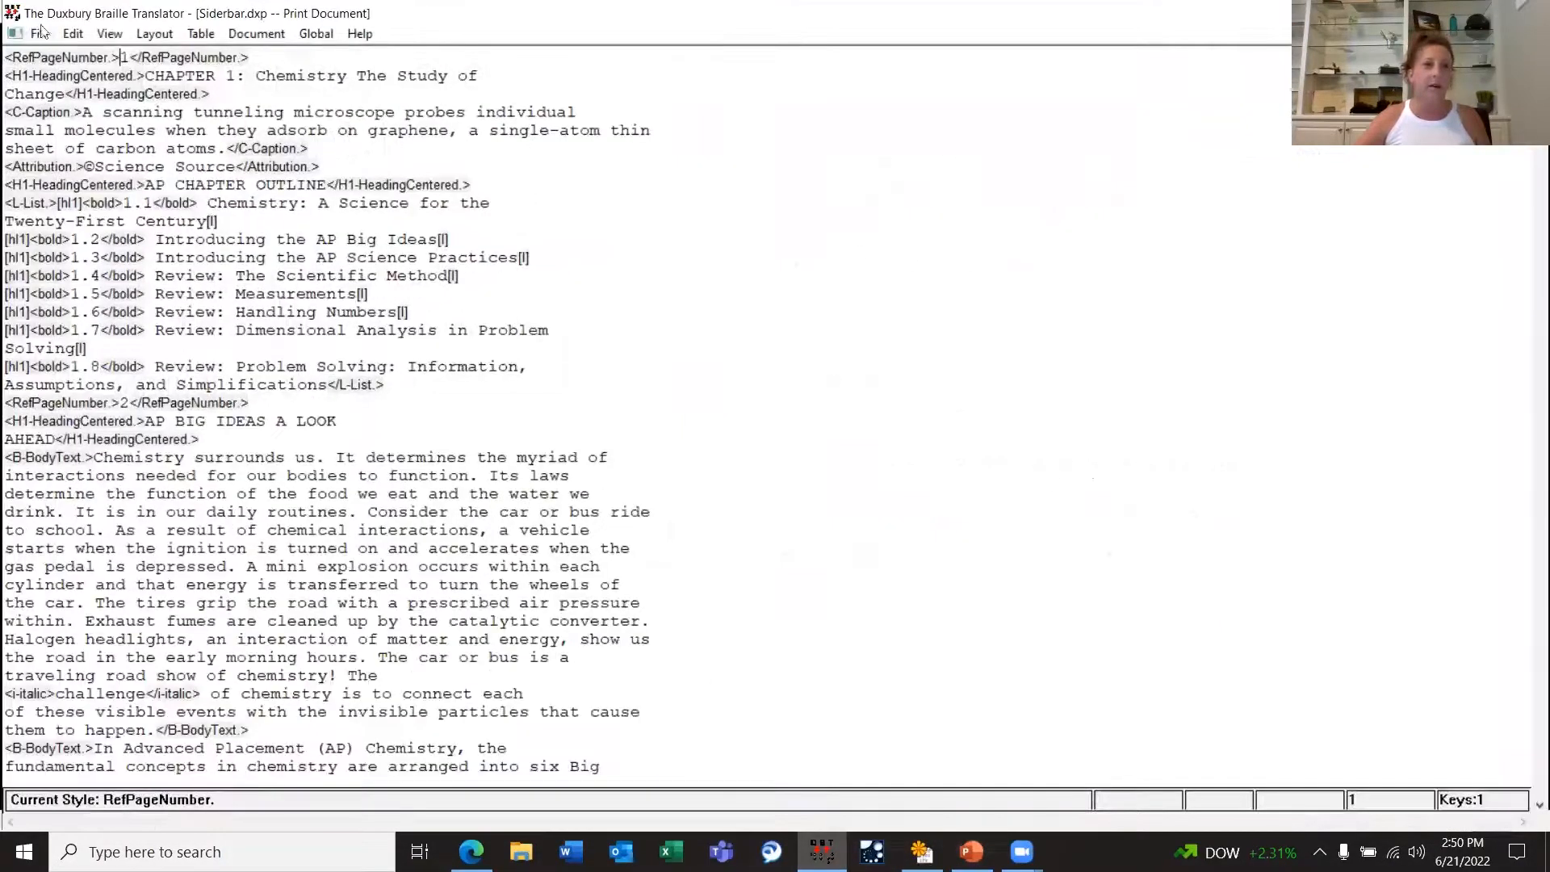
click(42, 34)
click(65, 81)
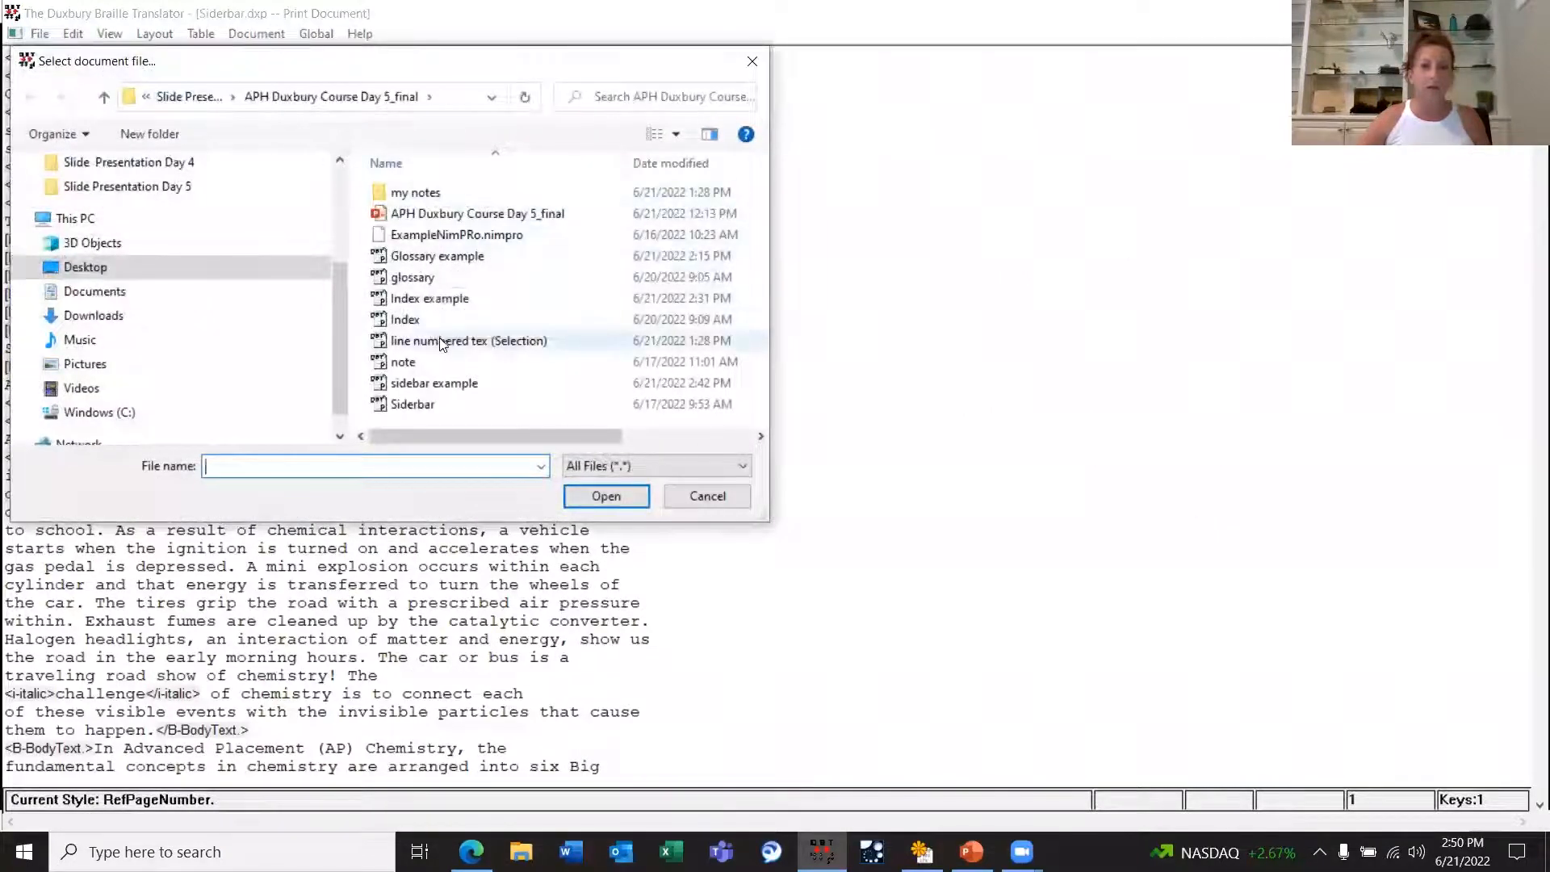
click(429, 363)
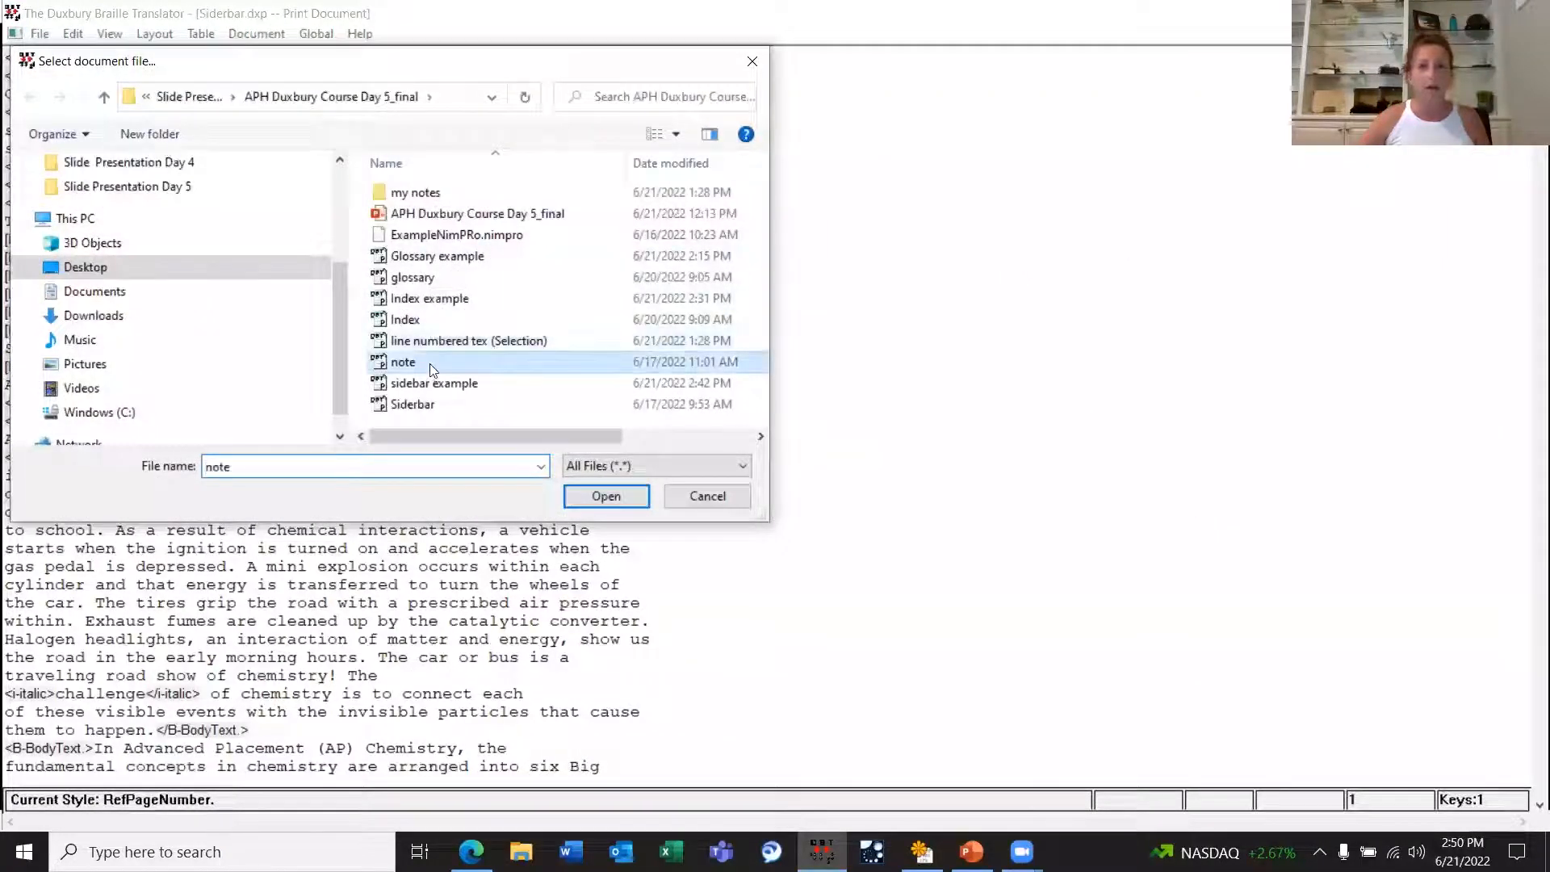
click(598, 497)
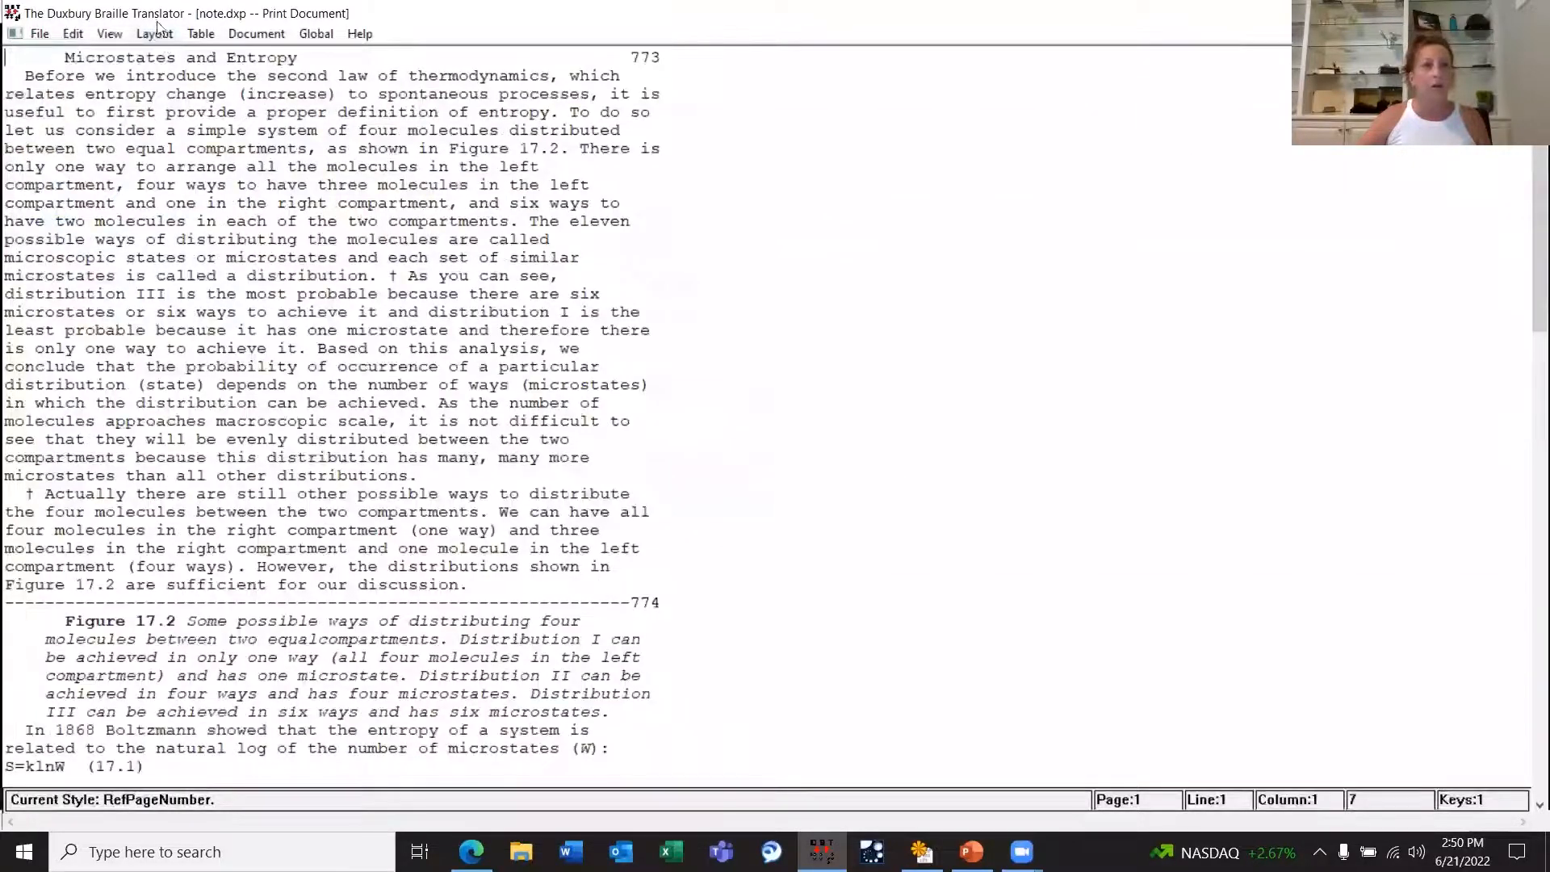
Step: Show the formatting codes in the note document and highlight the dagger reference with its codes in the first body paragraph
click(103, 36)
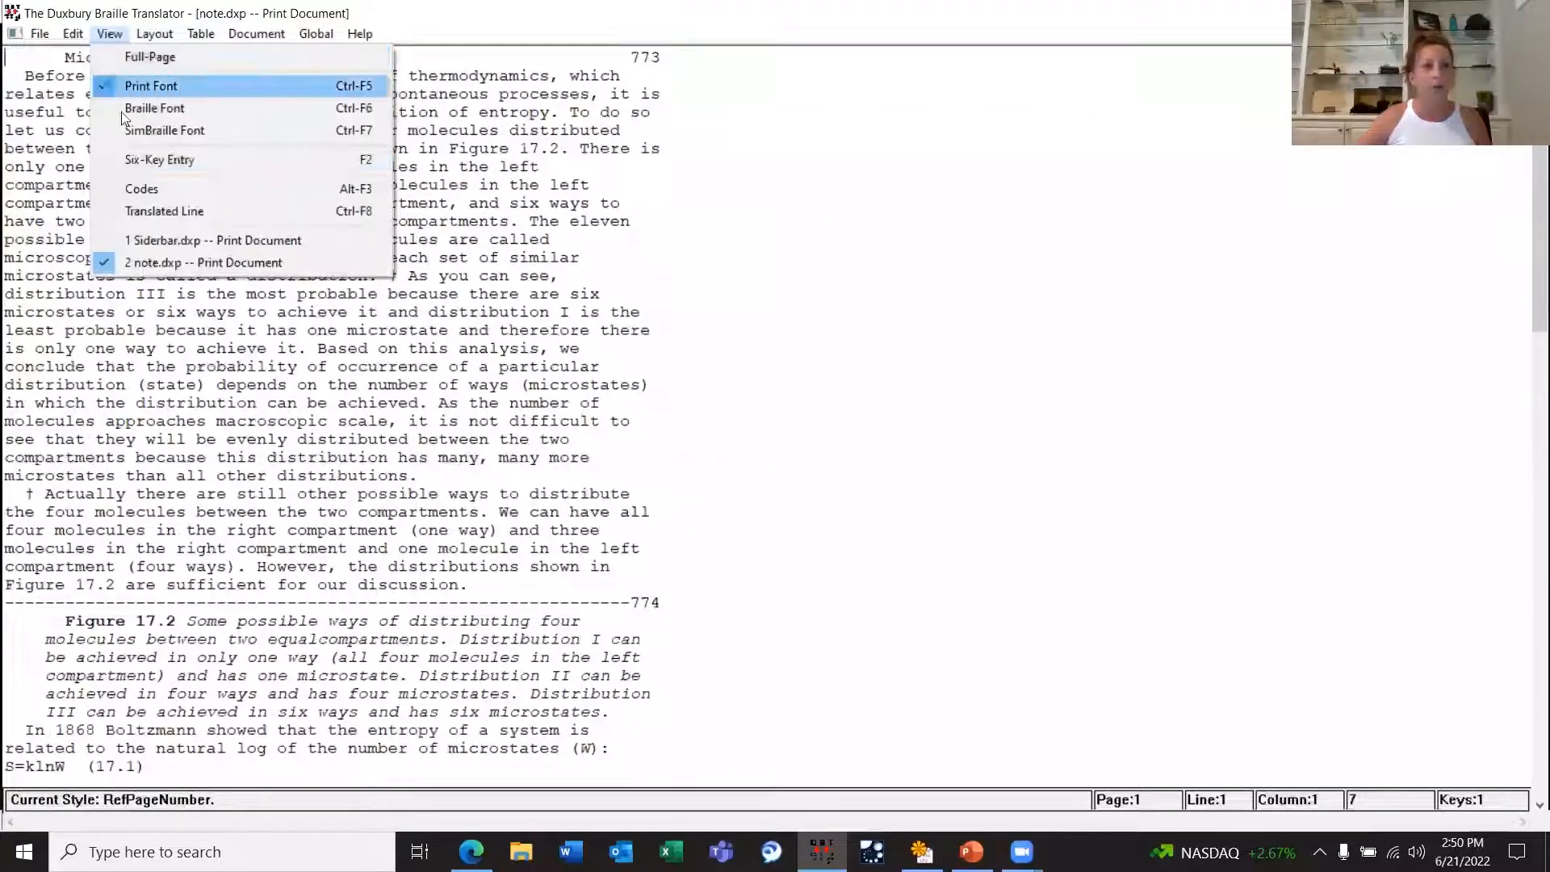
click(124, 182)
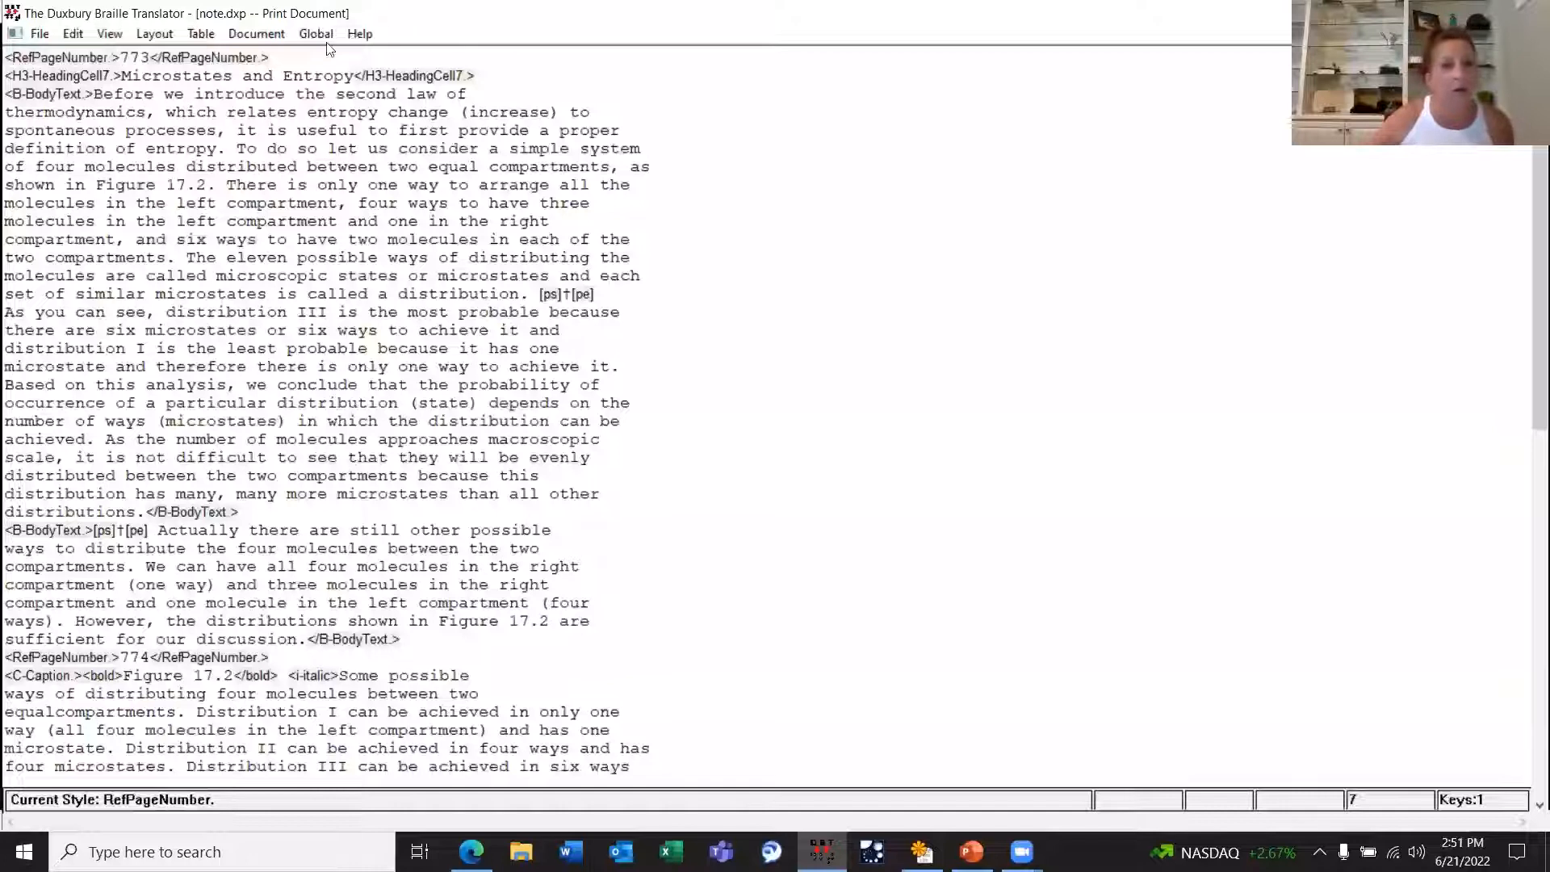
drag(539, 295, 612, 297)
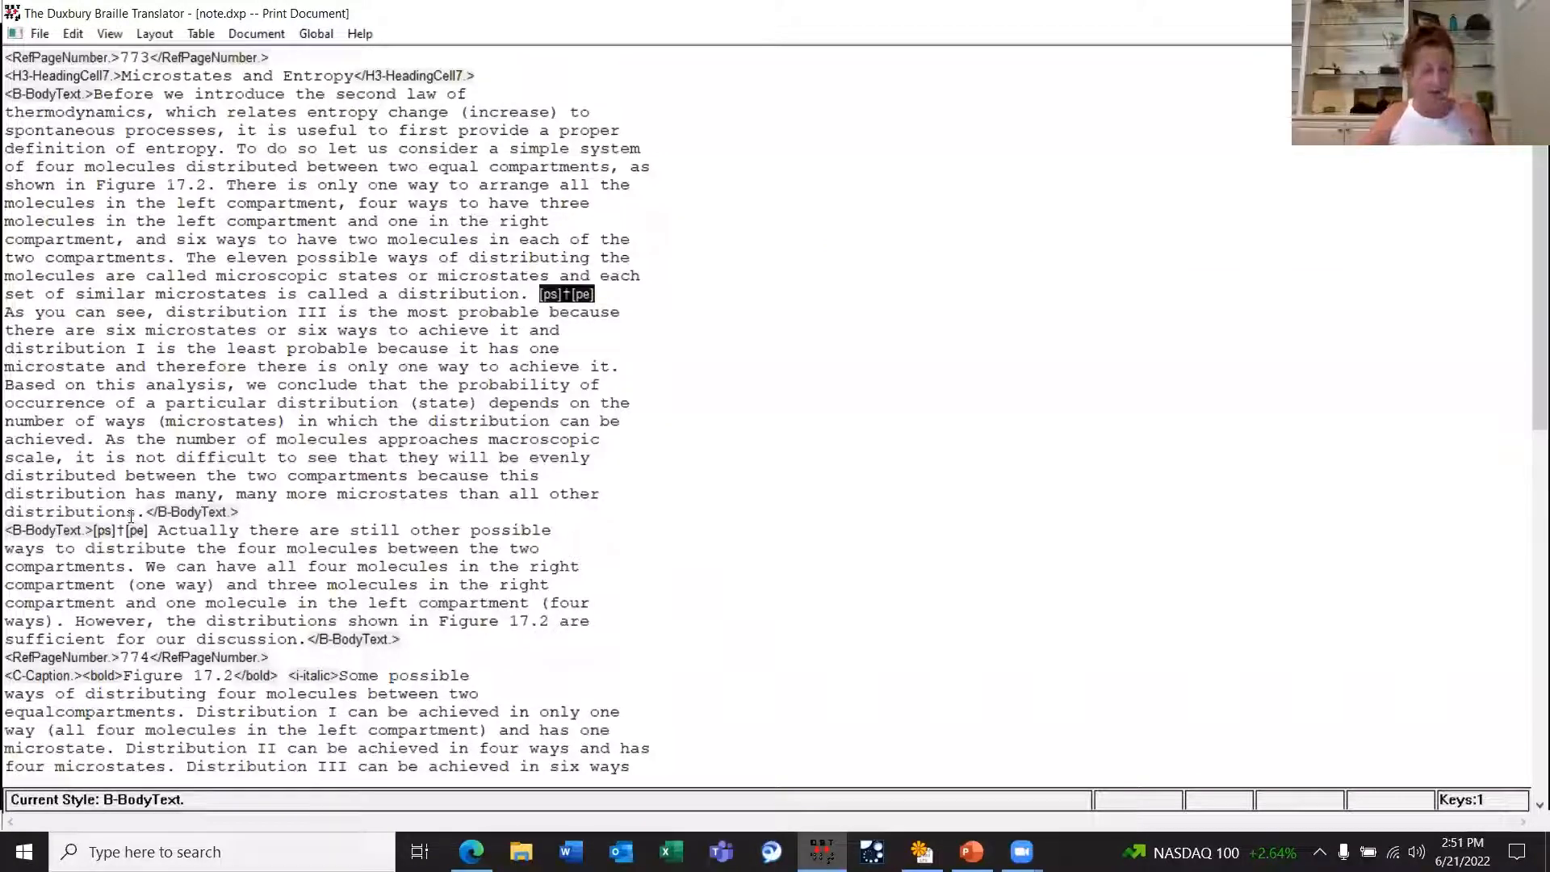
Step: Remove the B-BodyText style from the dagger note paragraph beginning "Actually there are still" and apply the 1-3 style to it
click(7, 531)
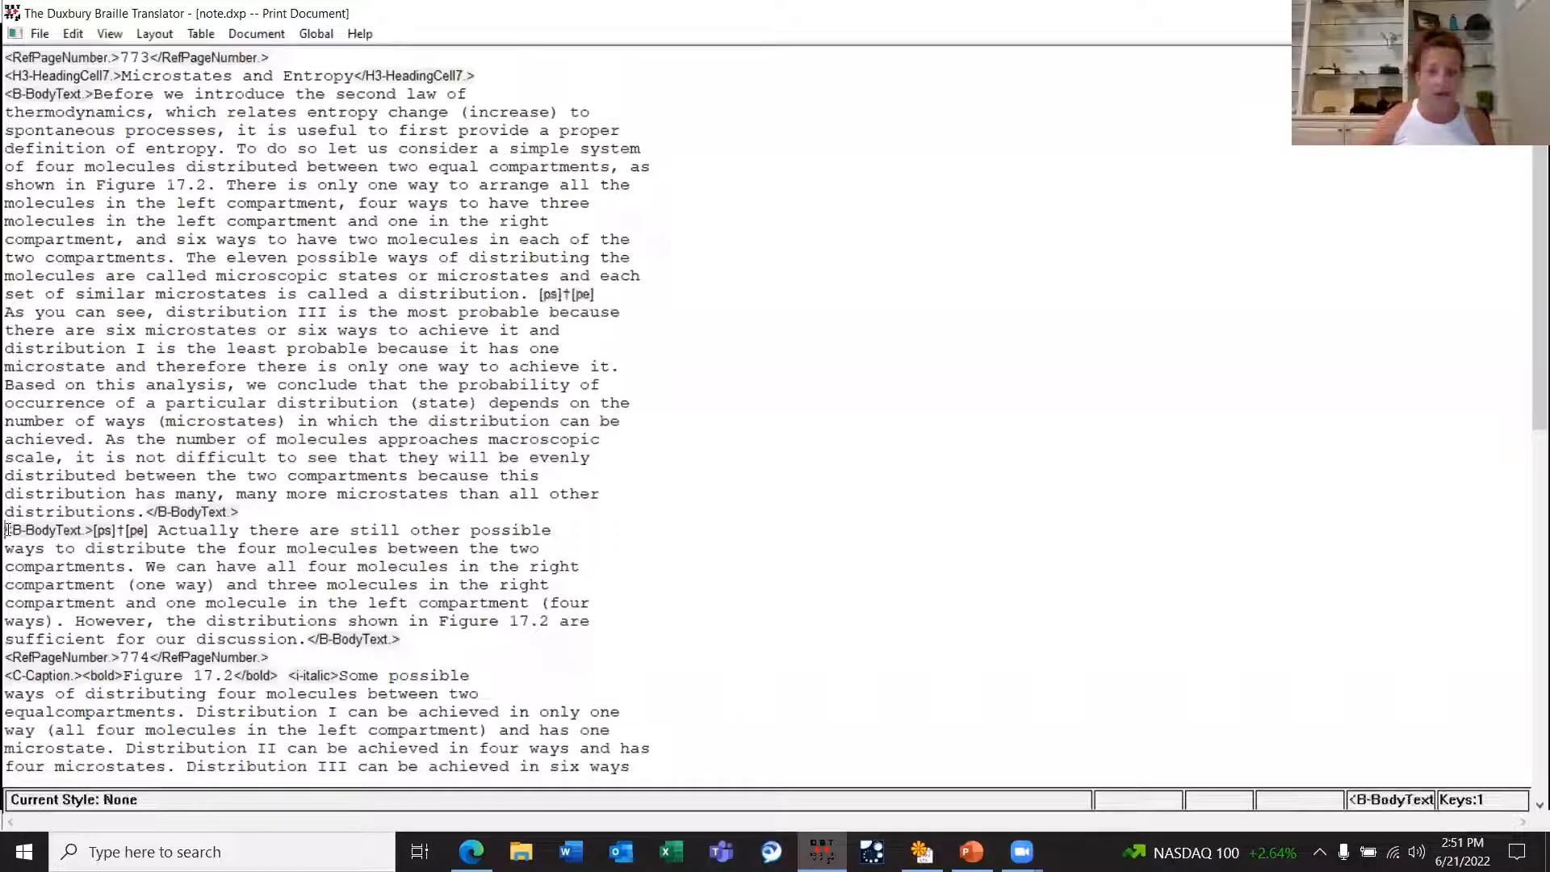
key(Delete)
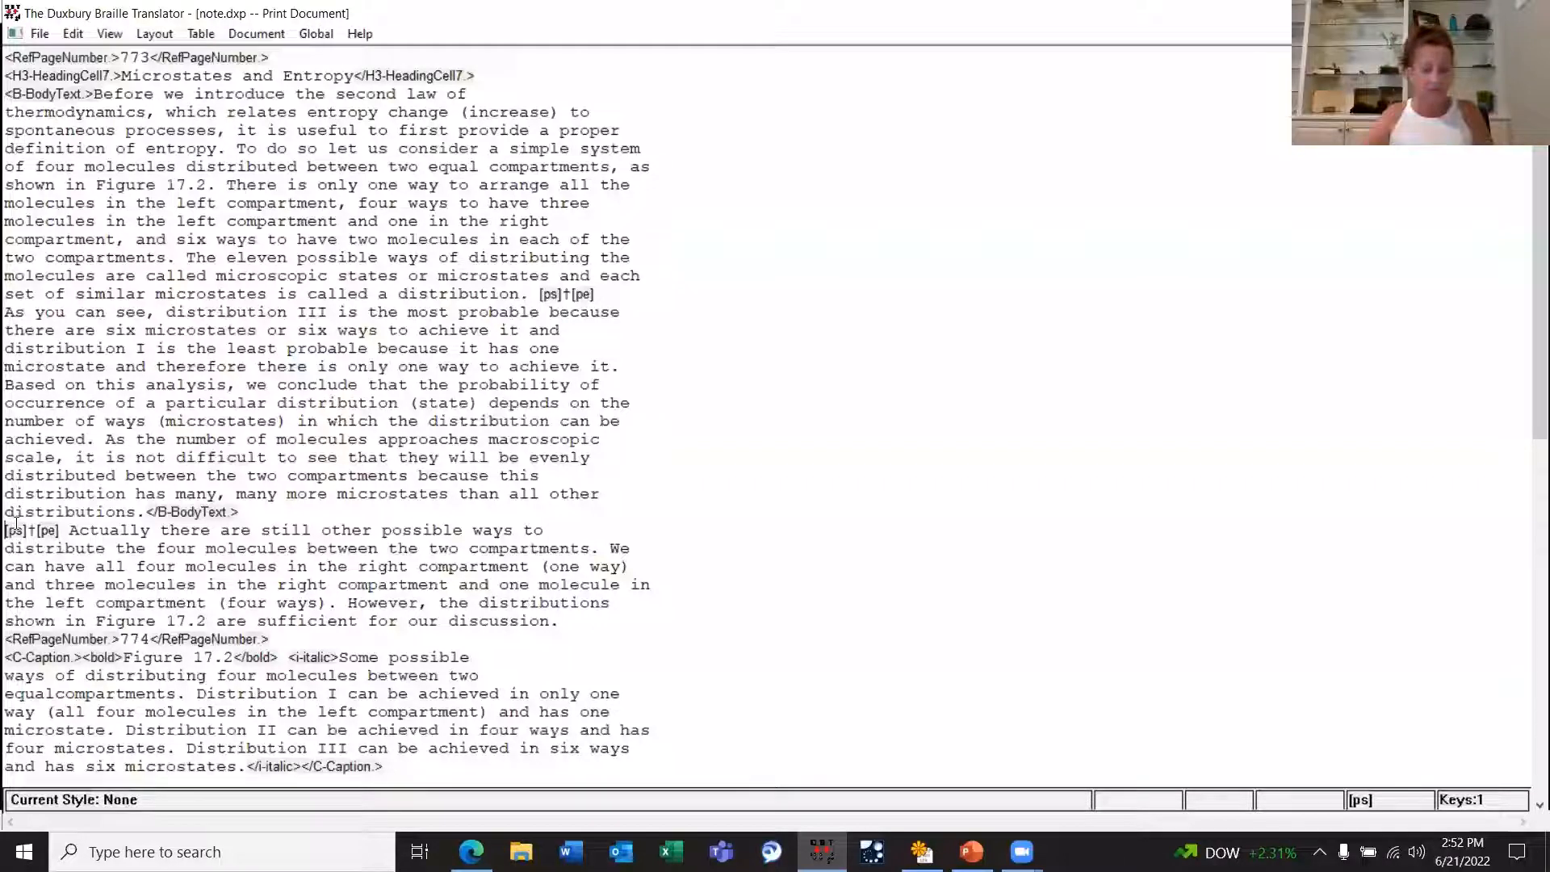
click(158, 37)
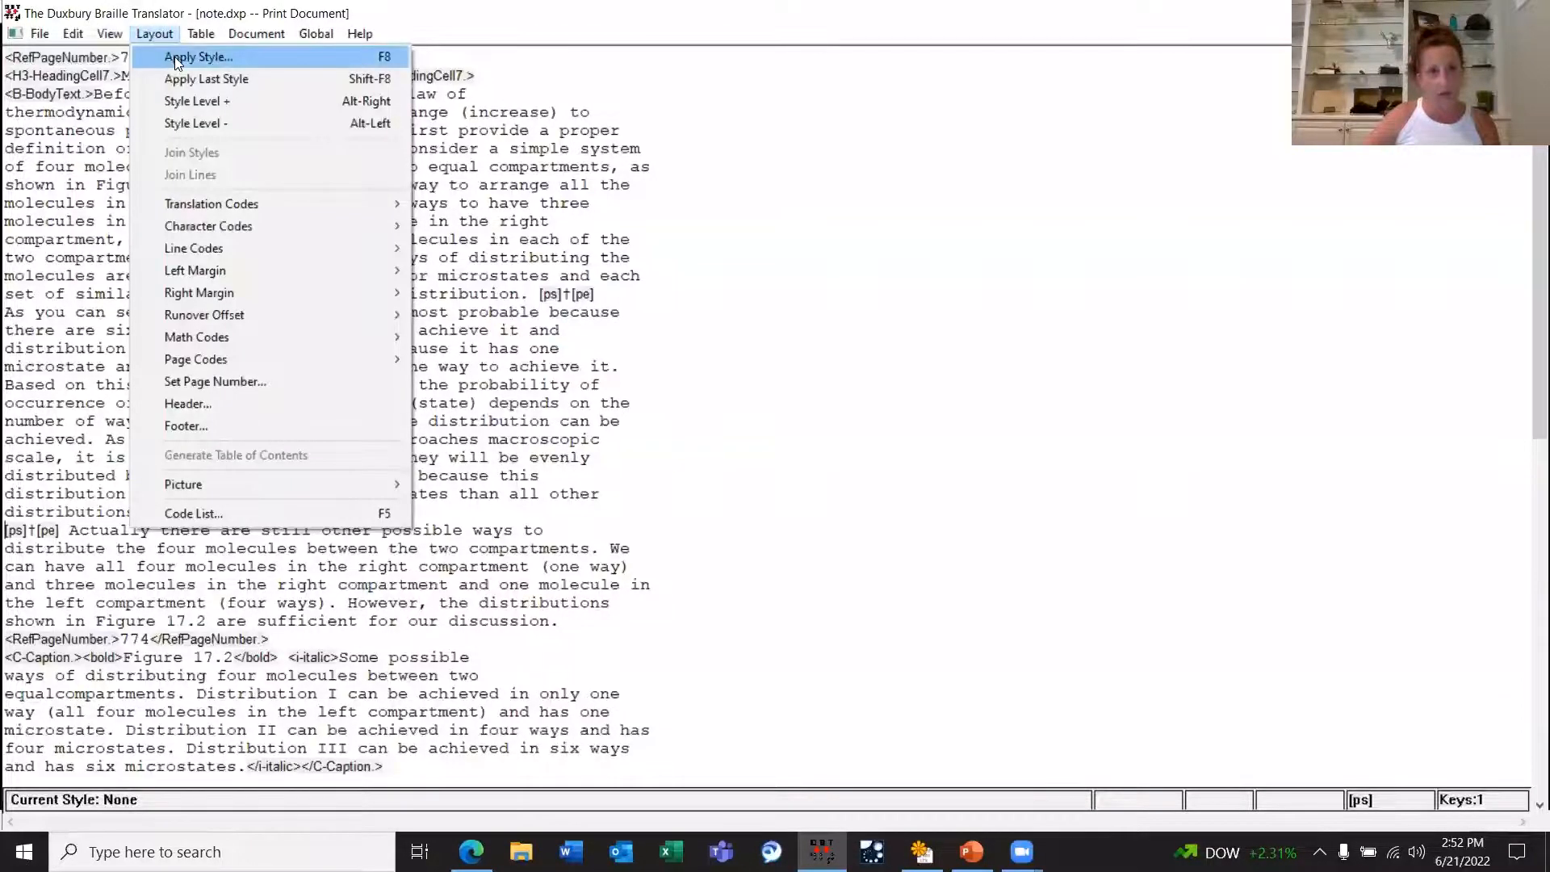
click(177, 58)
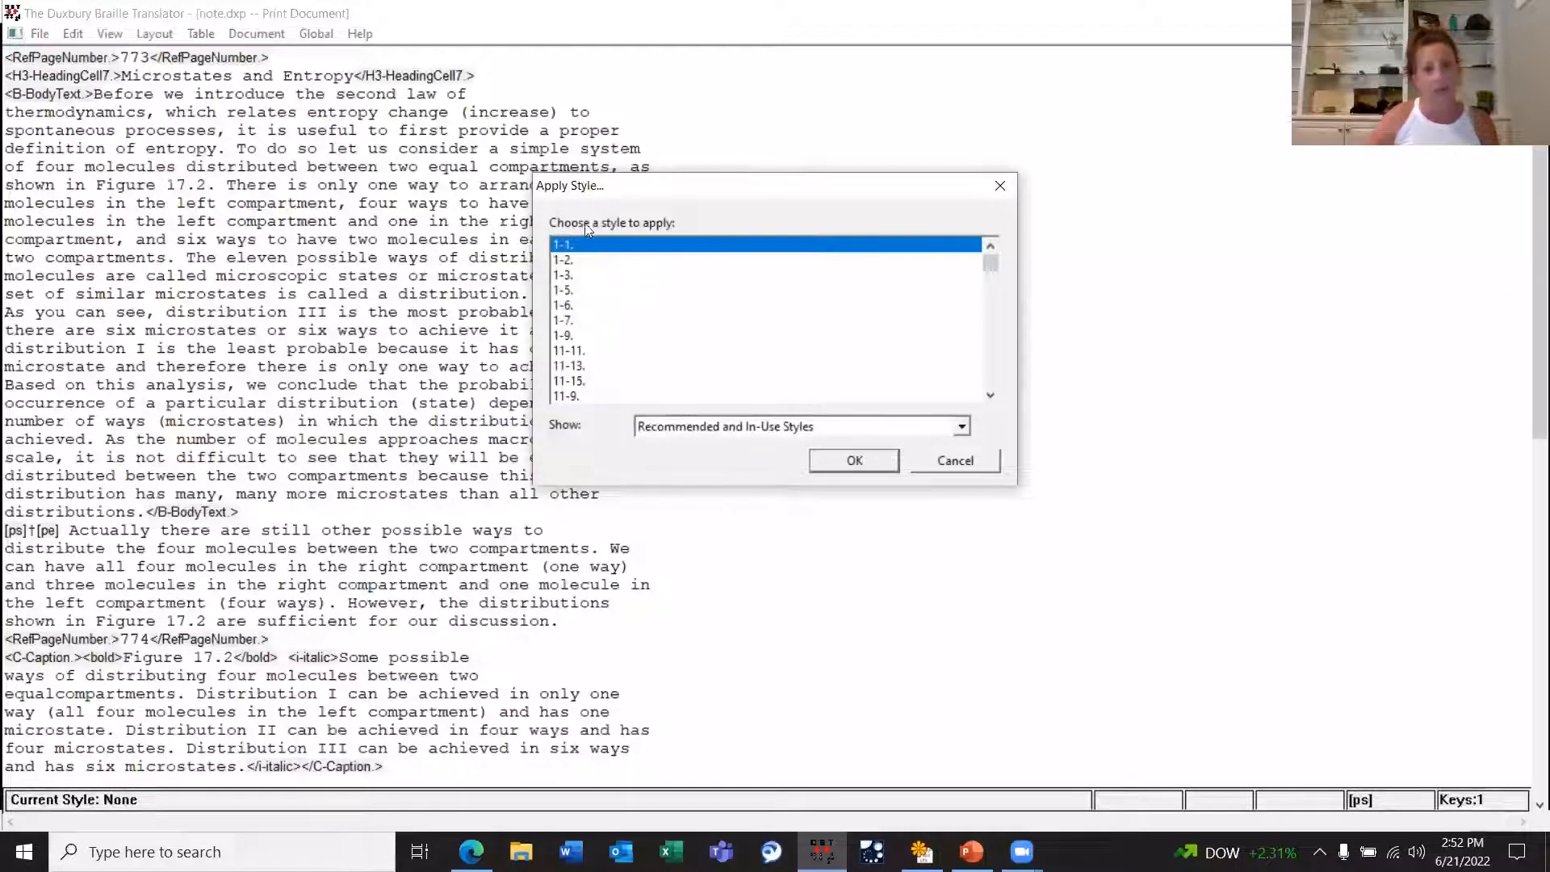
click(990, 396)
click(990, 396)
click(990, 396)
click(990, 395)
click(990, 396)
click(990, 396)
click(990, 396)
click(990, 396)
click(990, 395)
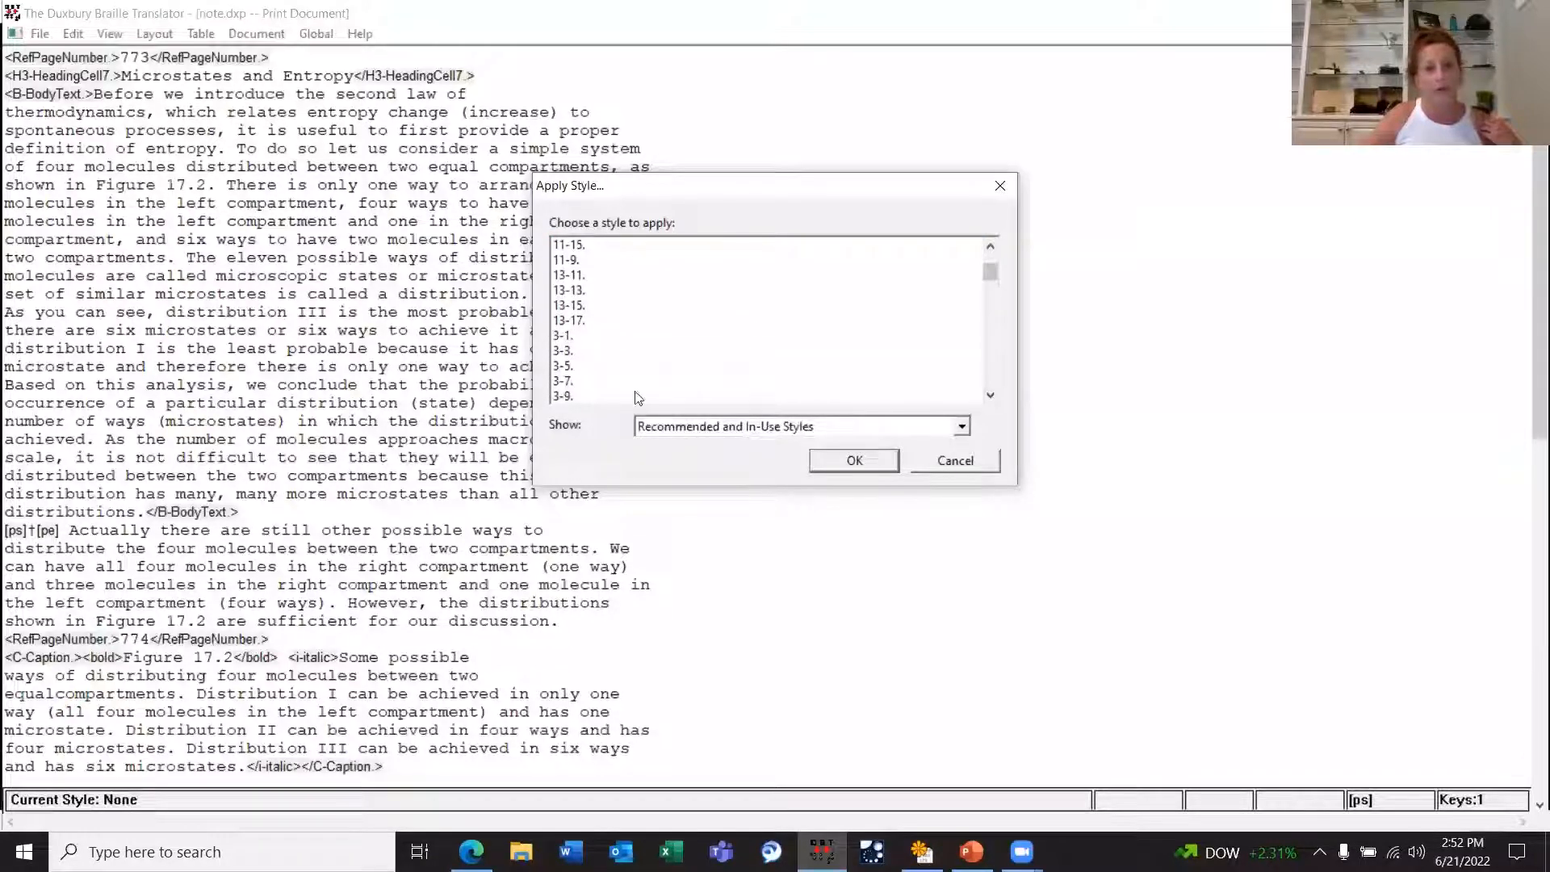
key(Home)
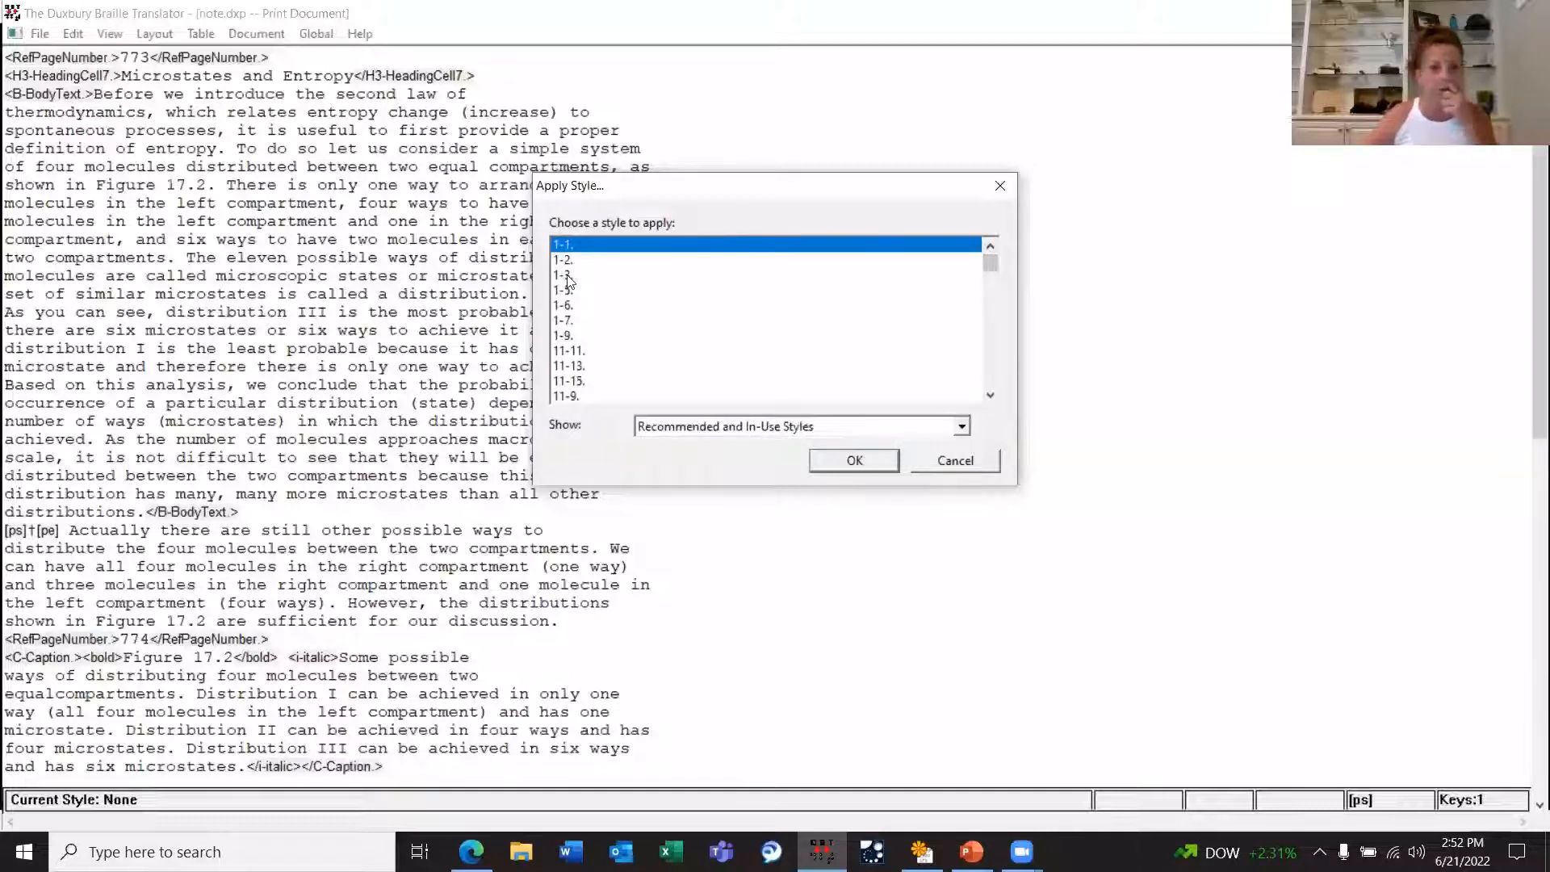
click(569, 277)
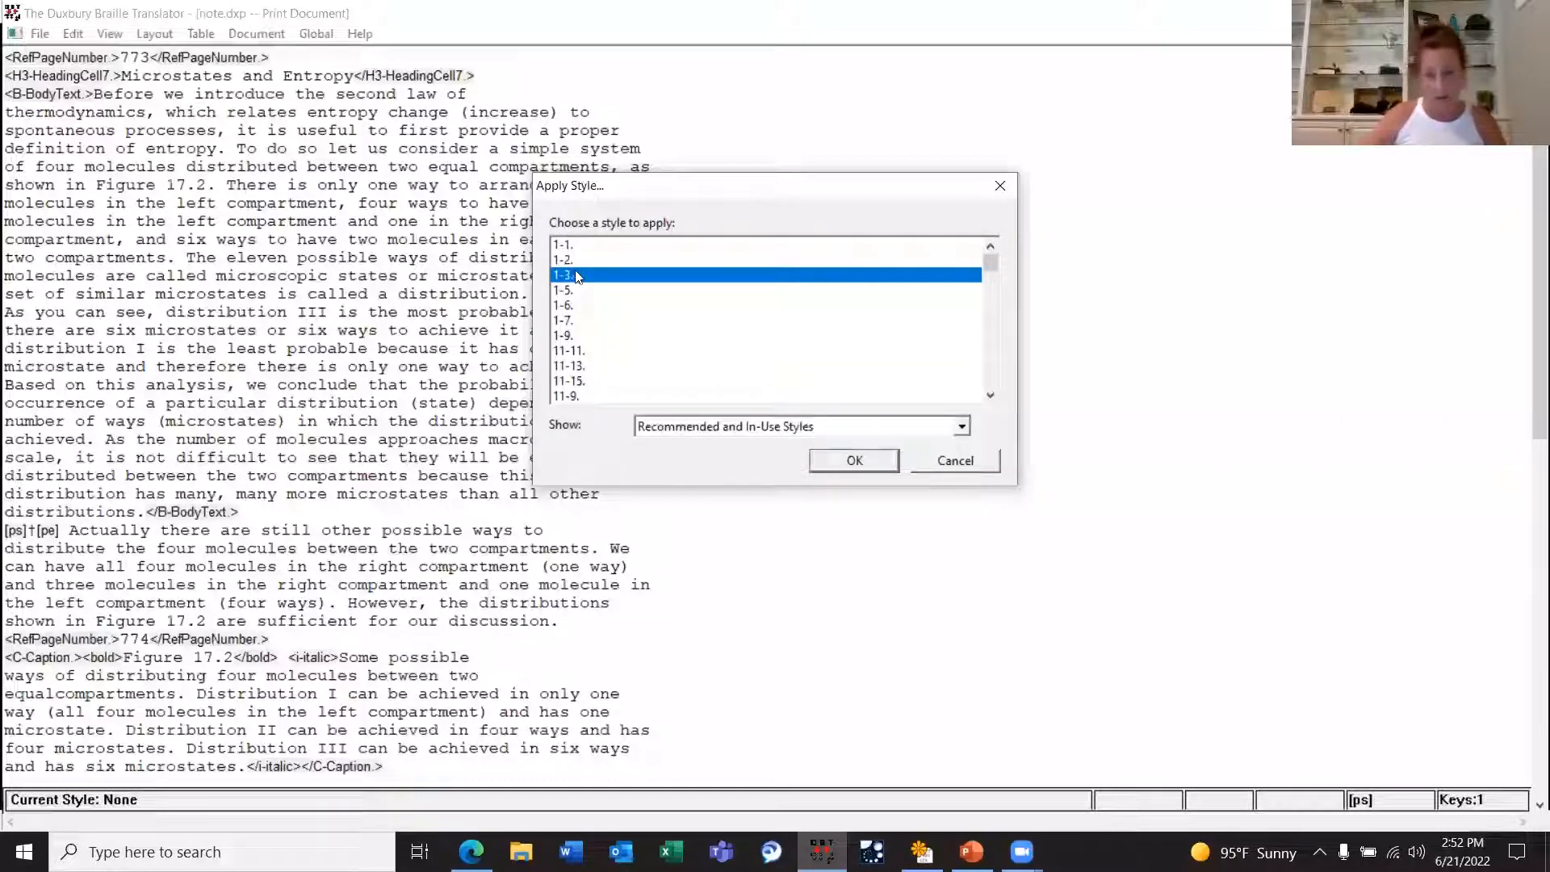
click(872, 465)
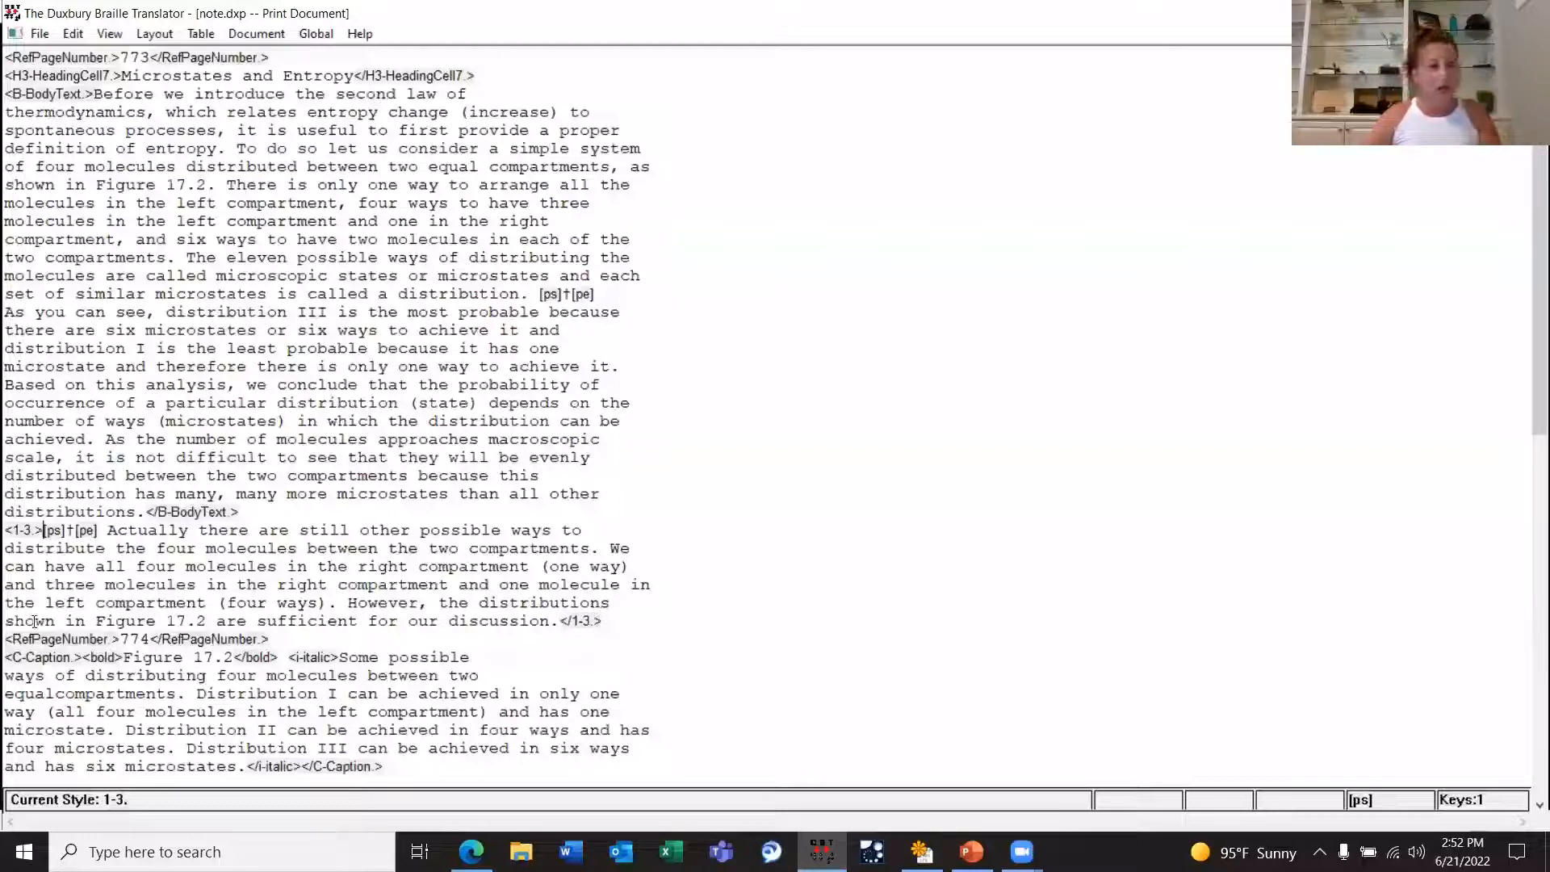
Step: Try a new line with the NO-NewPageOdd style above the dagger note paragraph, and undo it
click(8, 533)
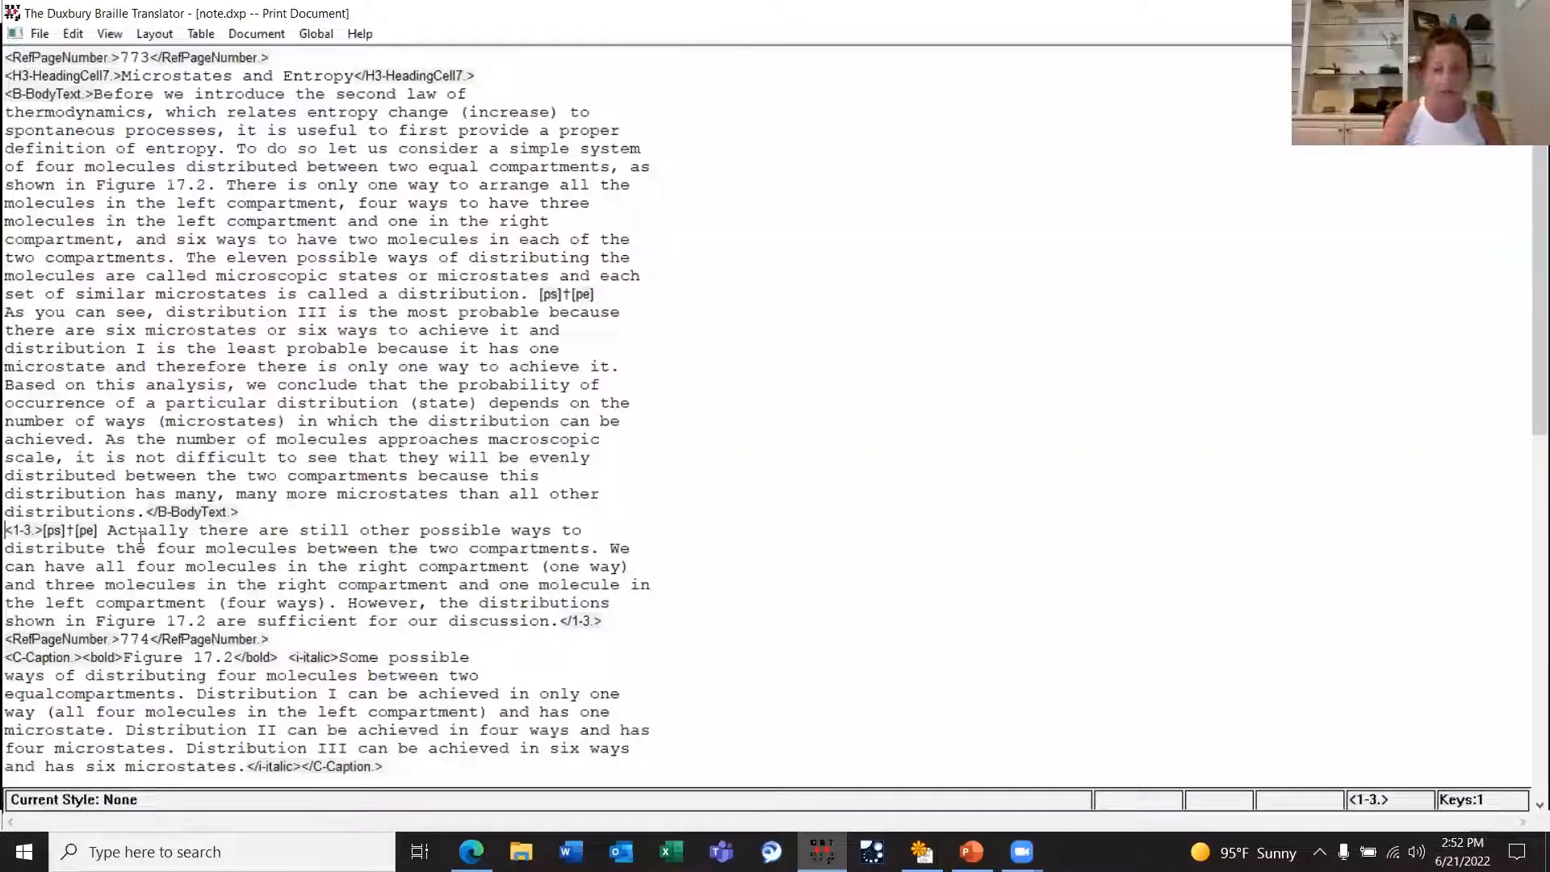
key(Return)
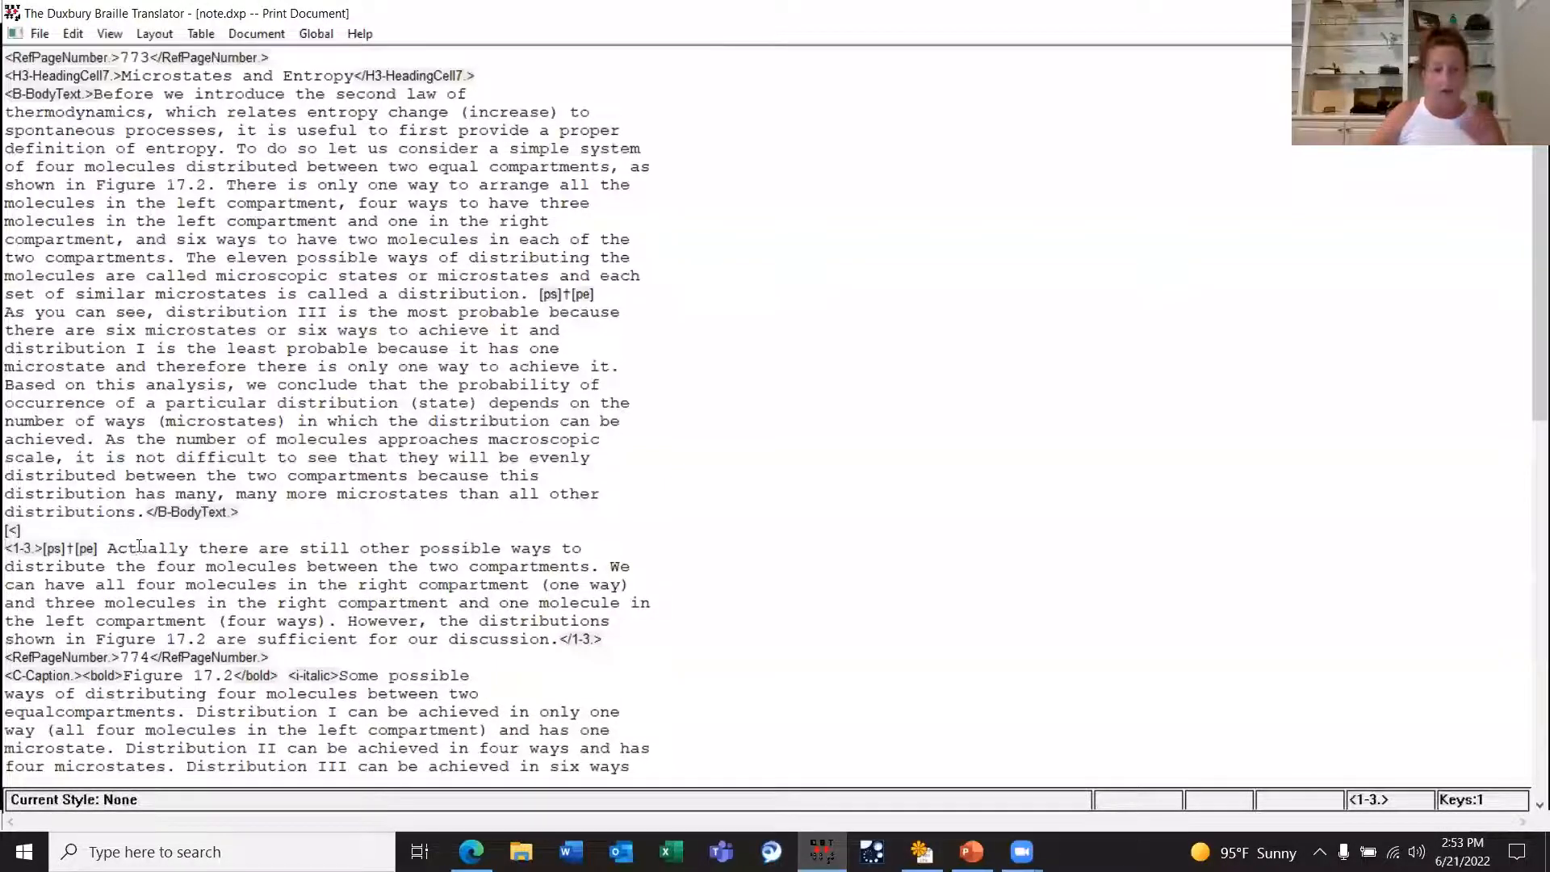
click(6, 530)
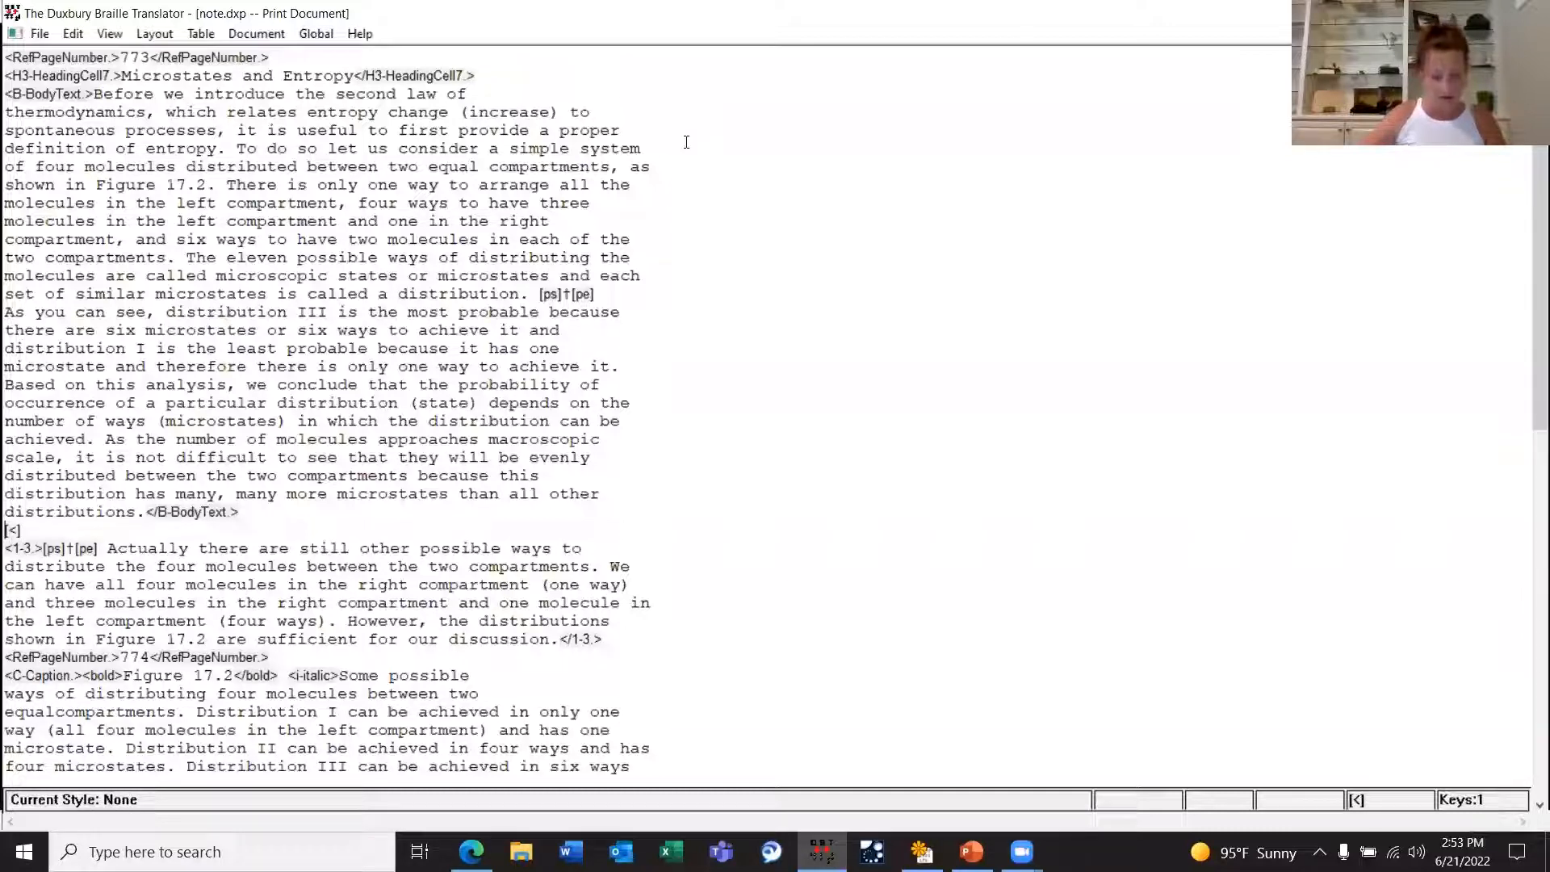
click(163, 38)
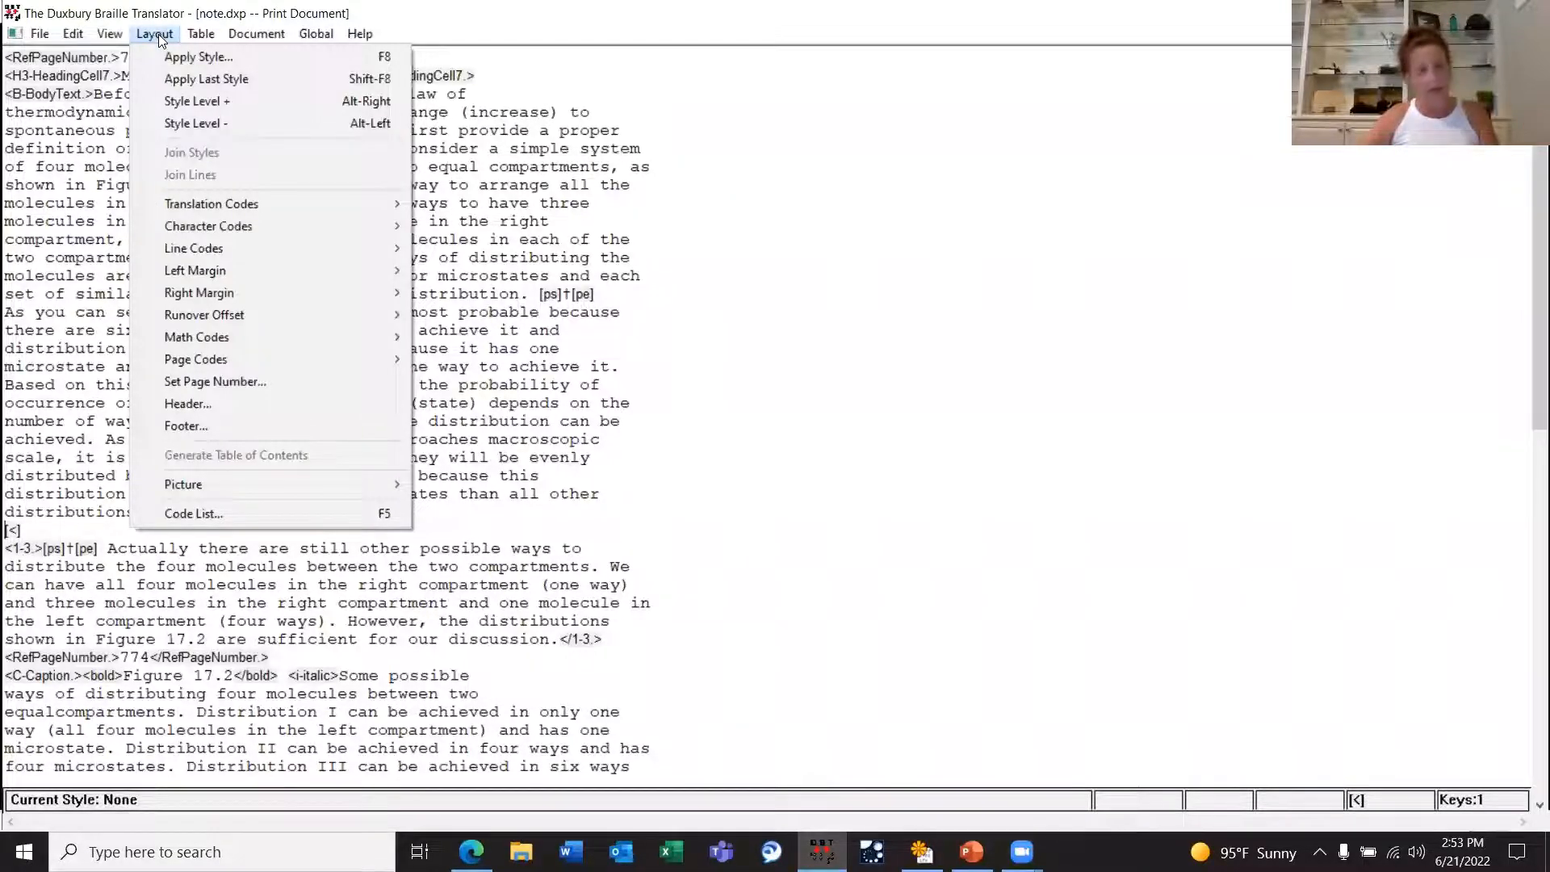
click(172, 58)
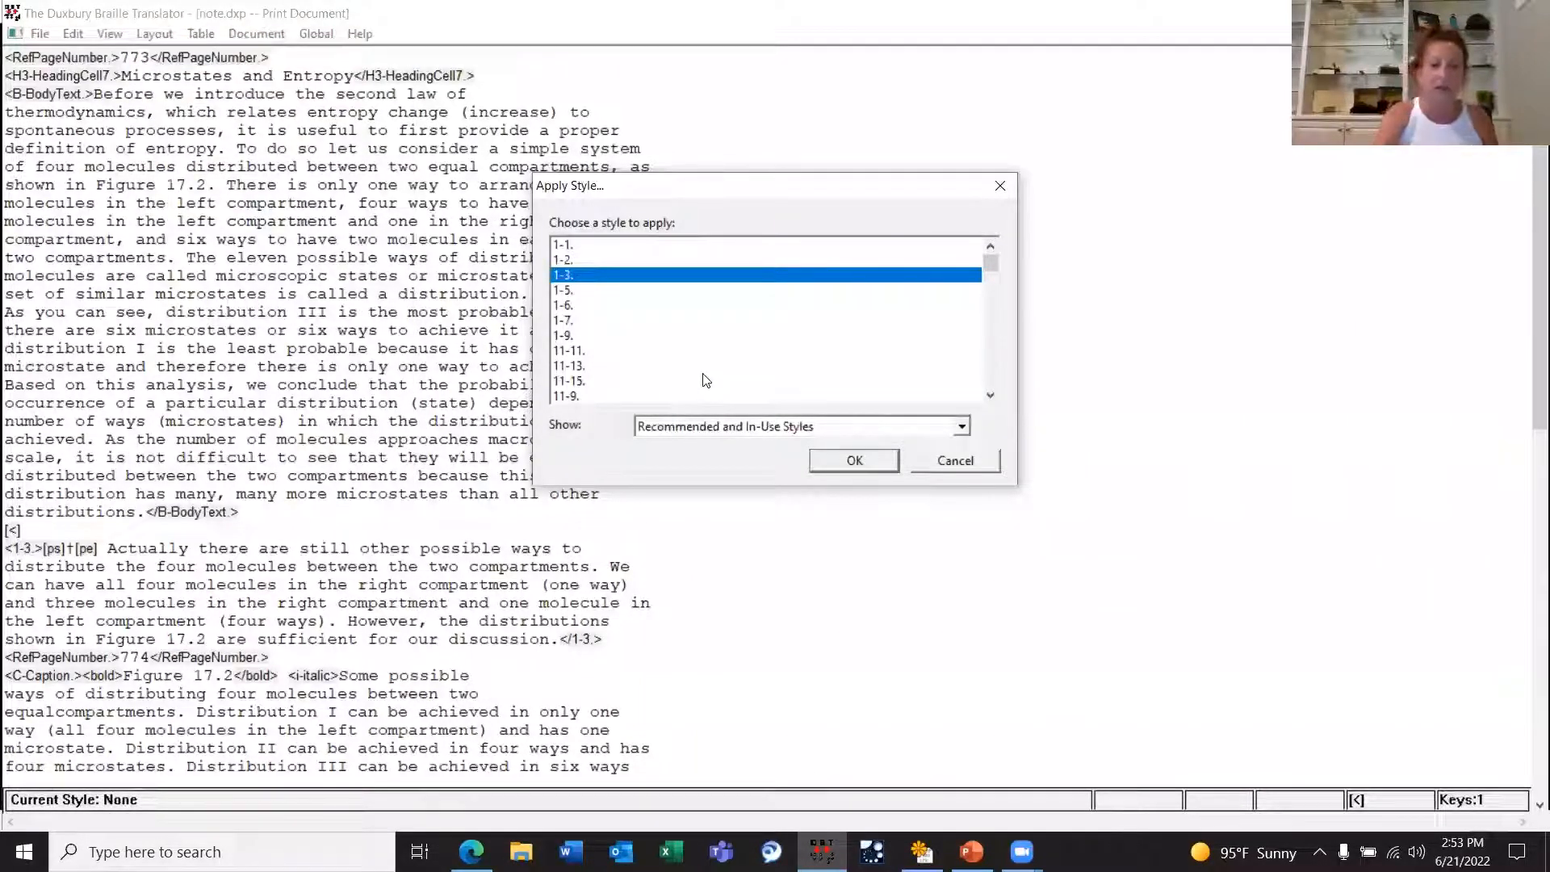
key(n)
key(o)
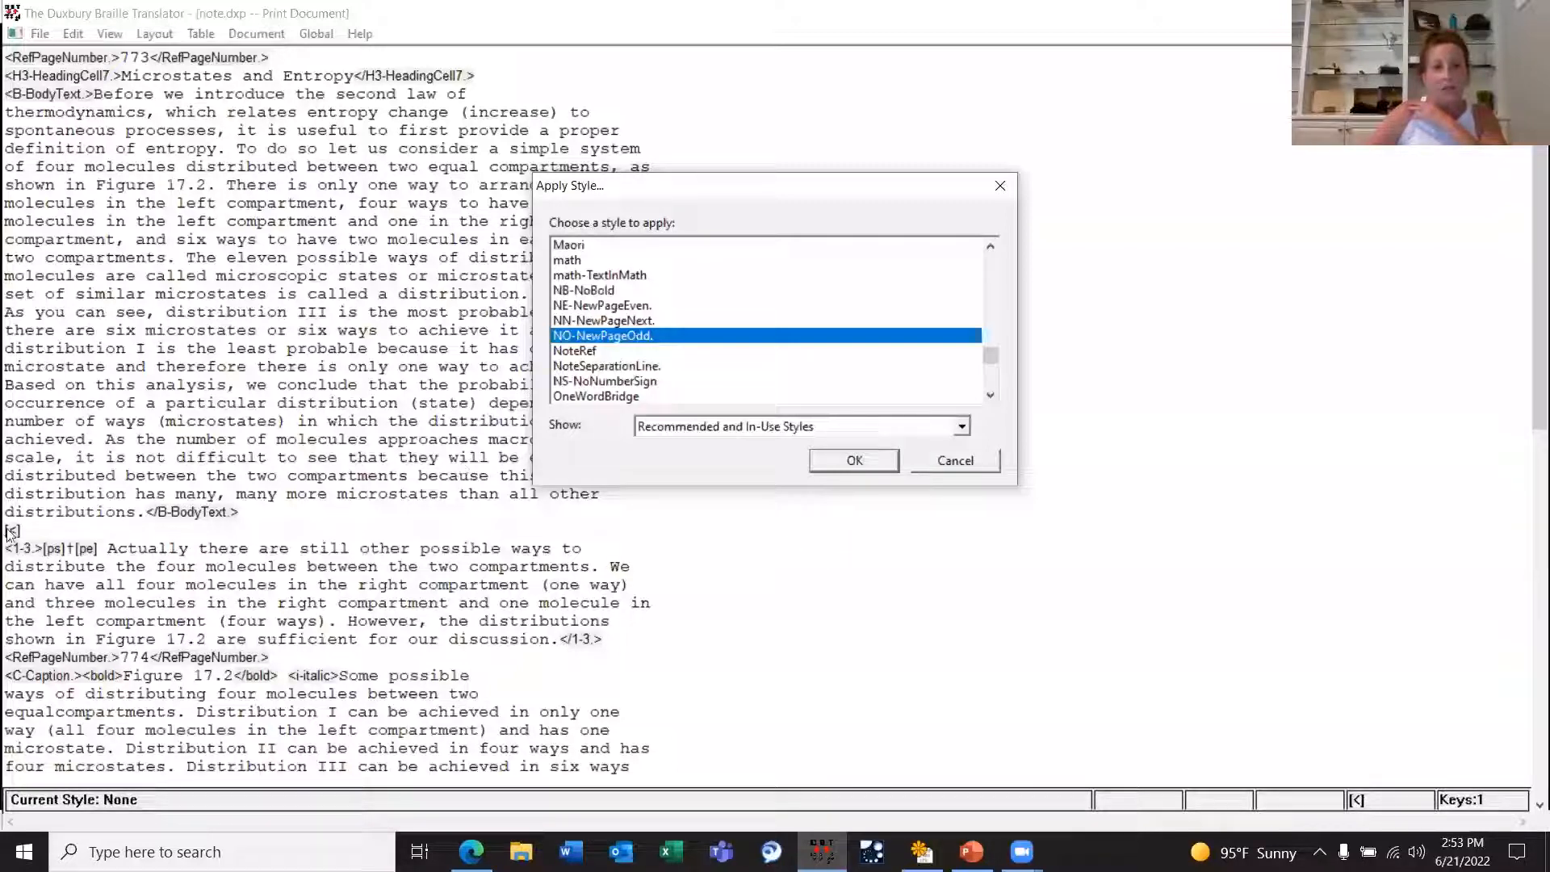
click(854, 460)
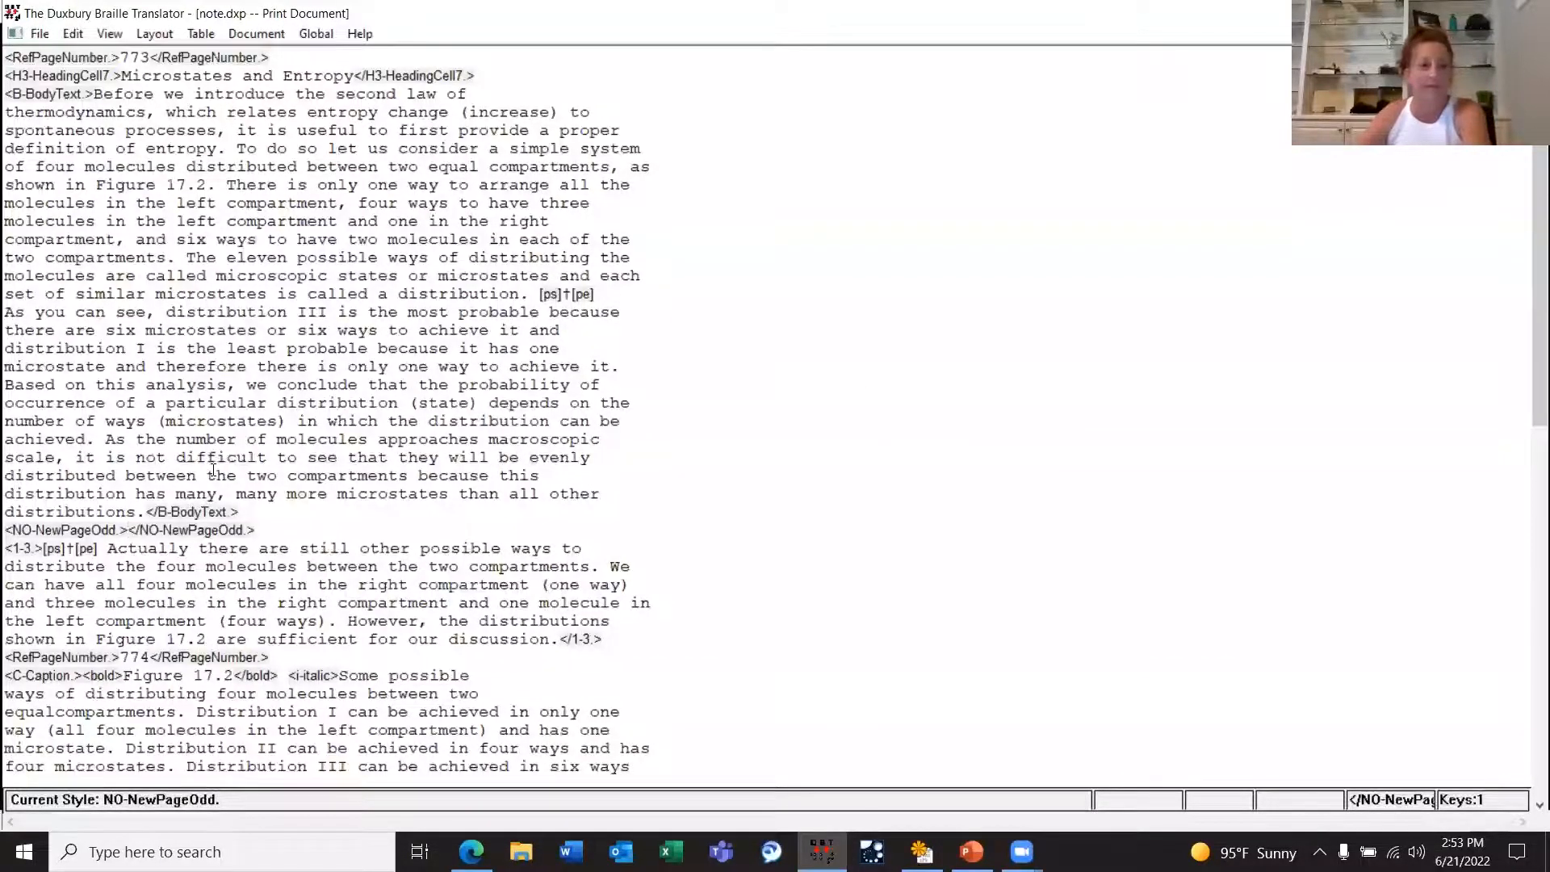
key(ctrl+z)
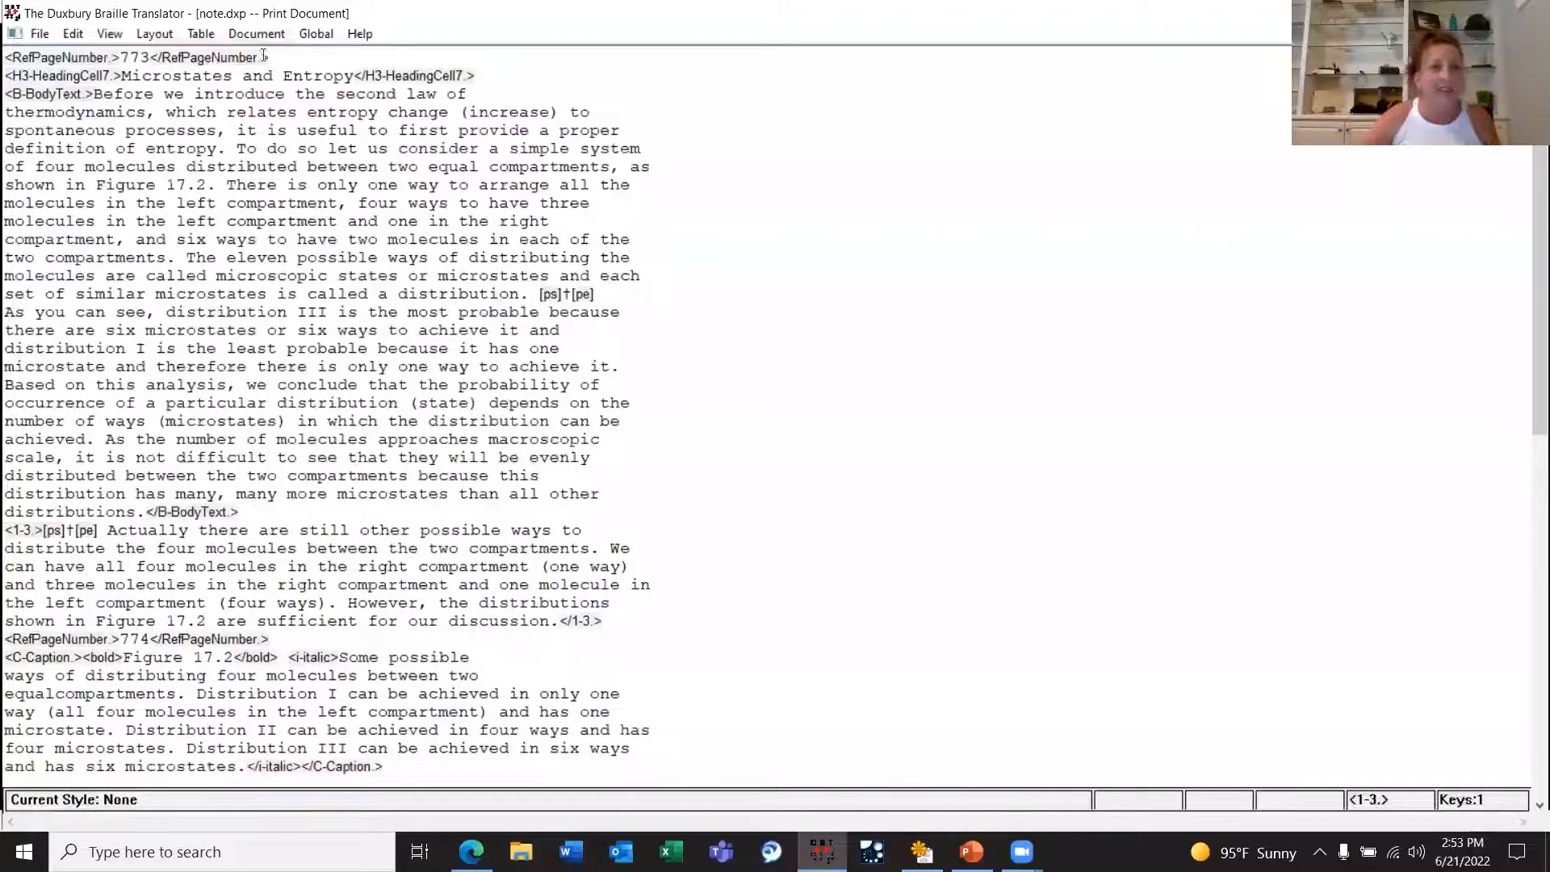
Step: Insert the NoteSeparationLine style directly before the 1-3 styled dagger note paragraph
click(154, 33)
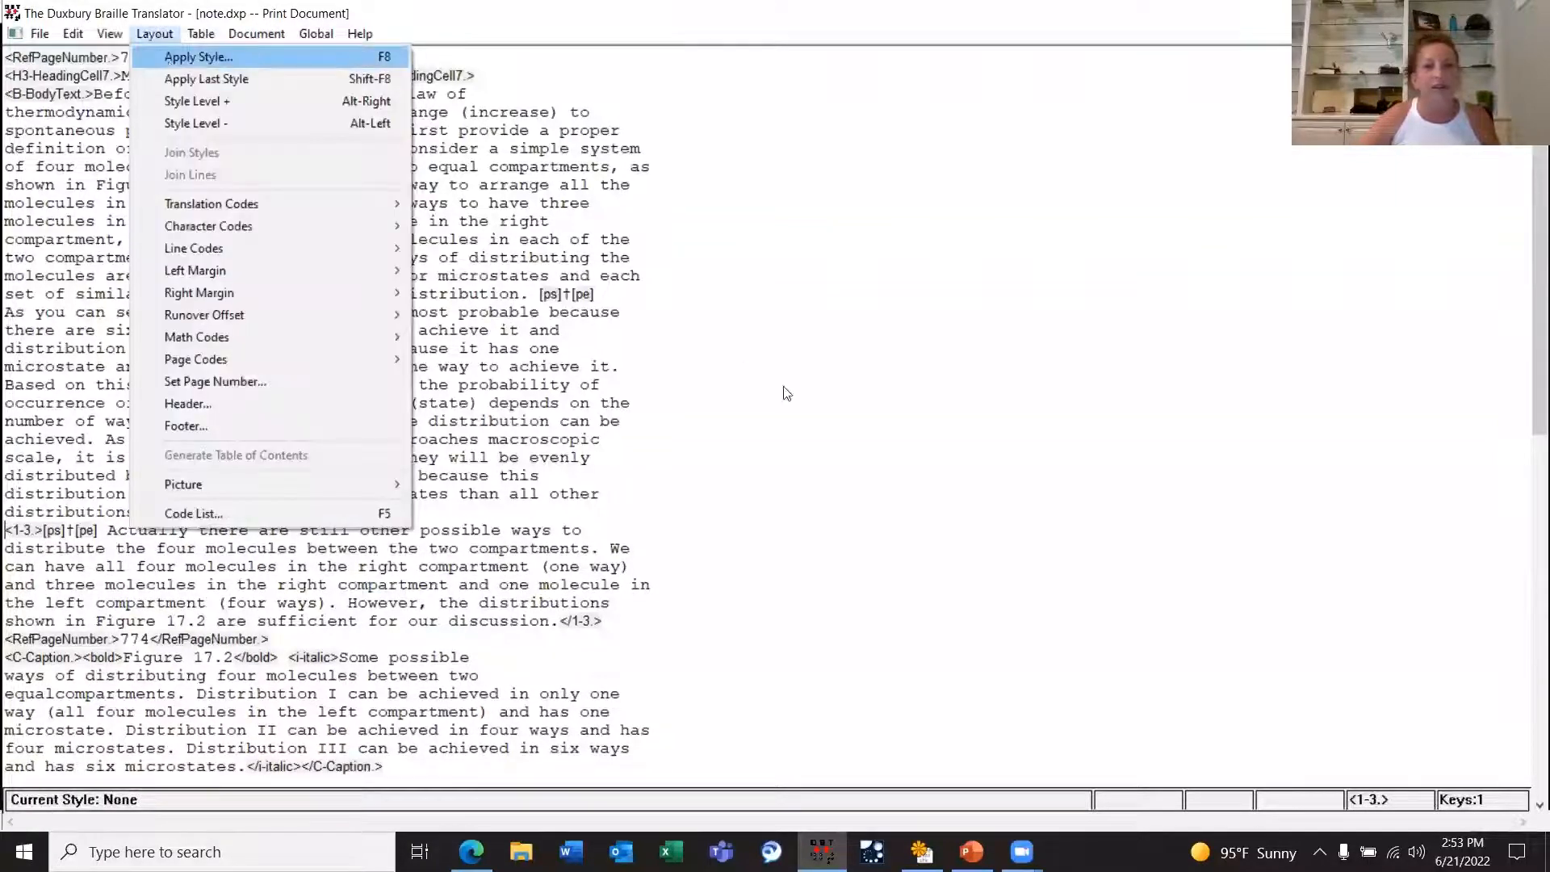
click(168, 60)
scroll(677, 377, down, 2)
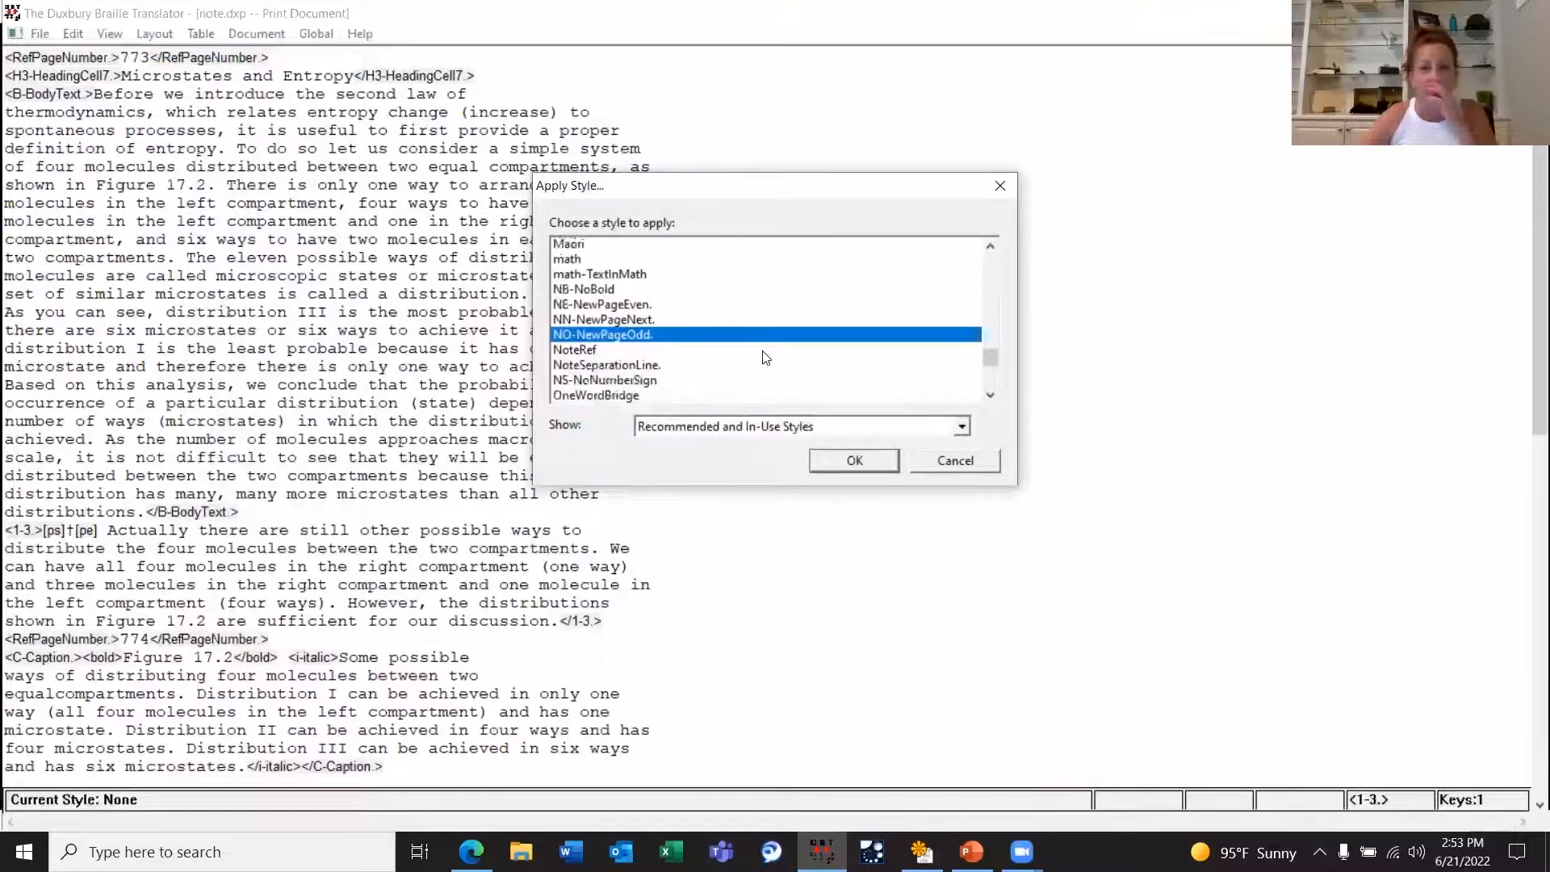
click(630, 334)
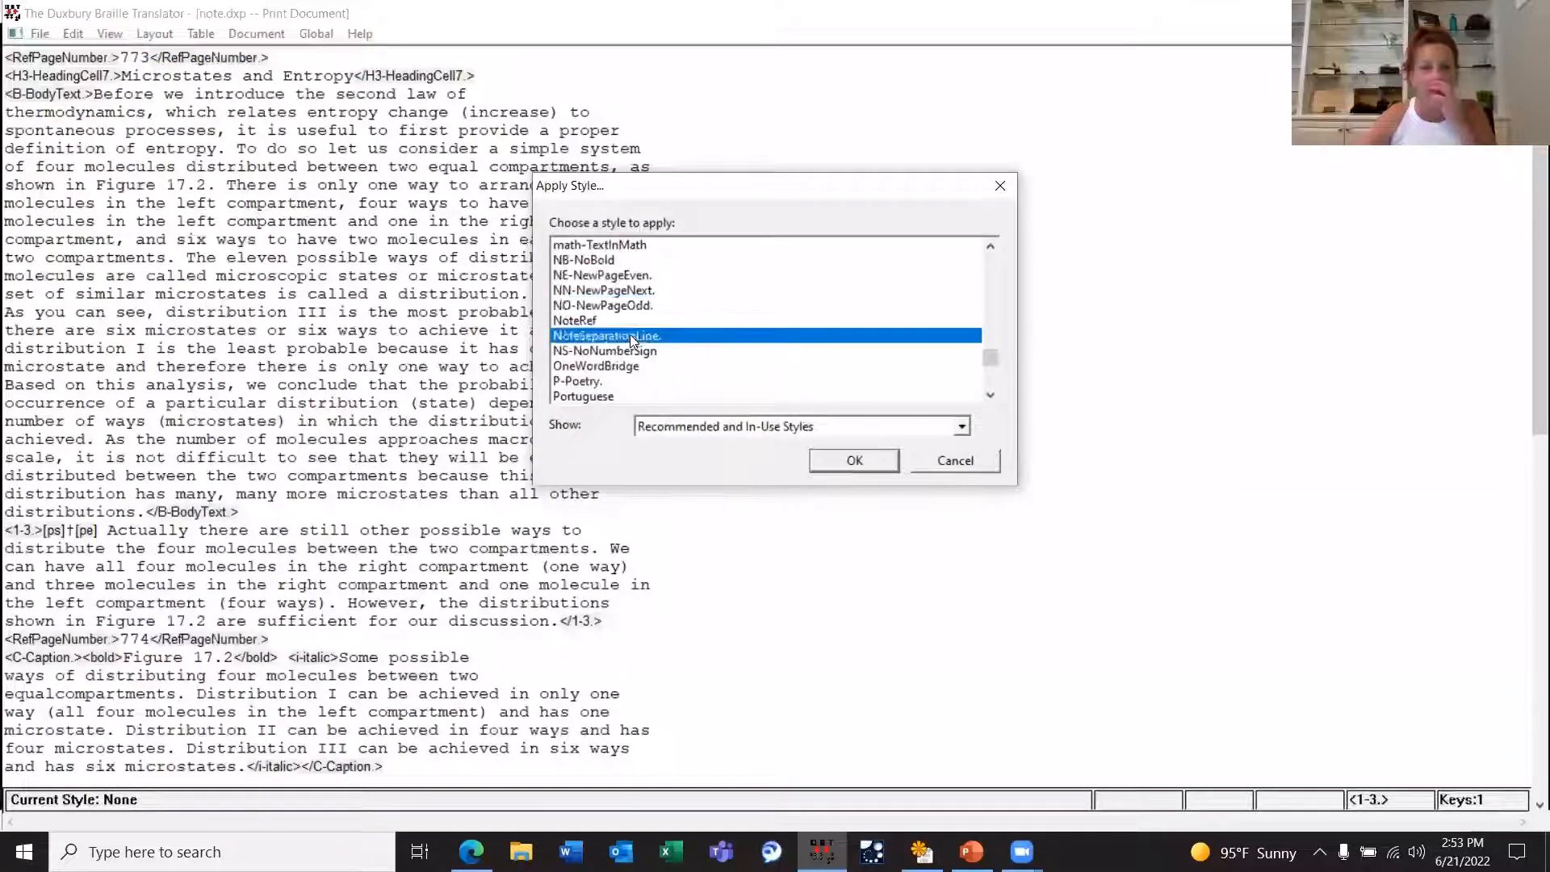
click(846, 464)
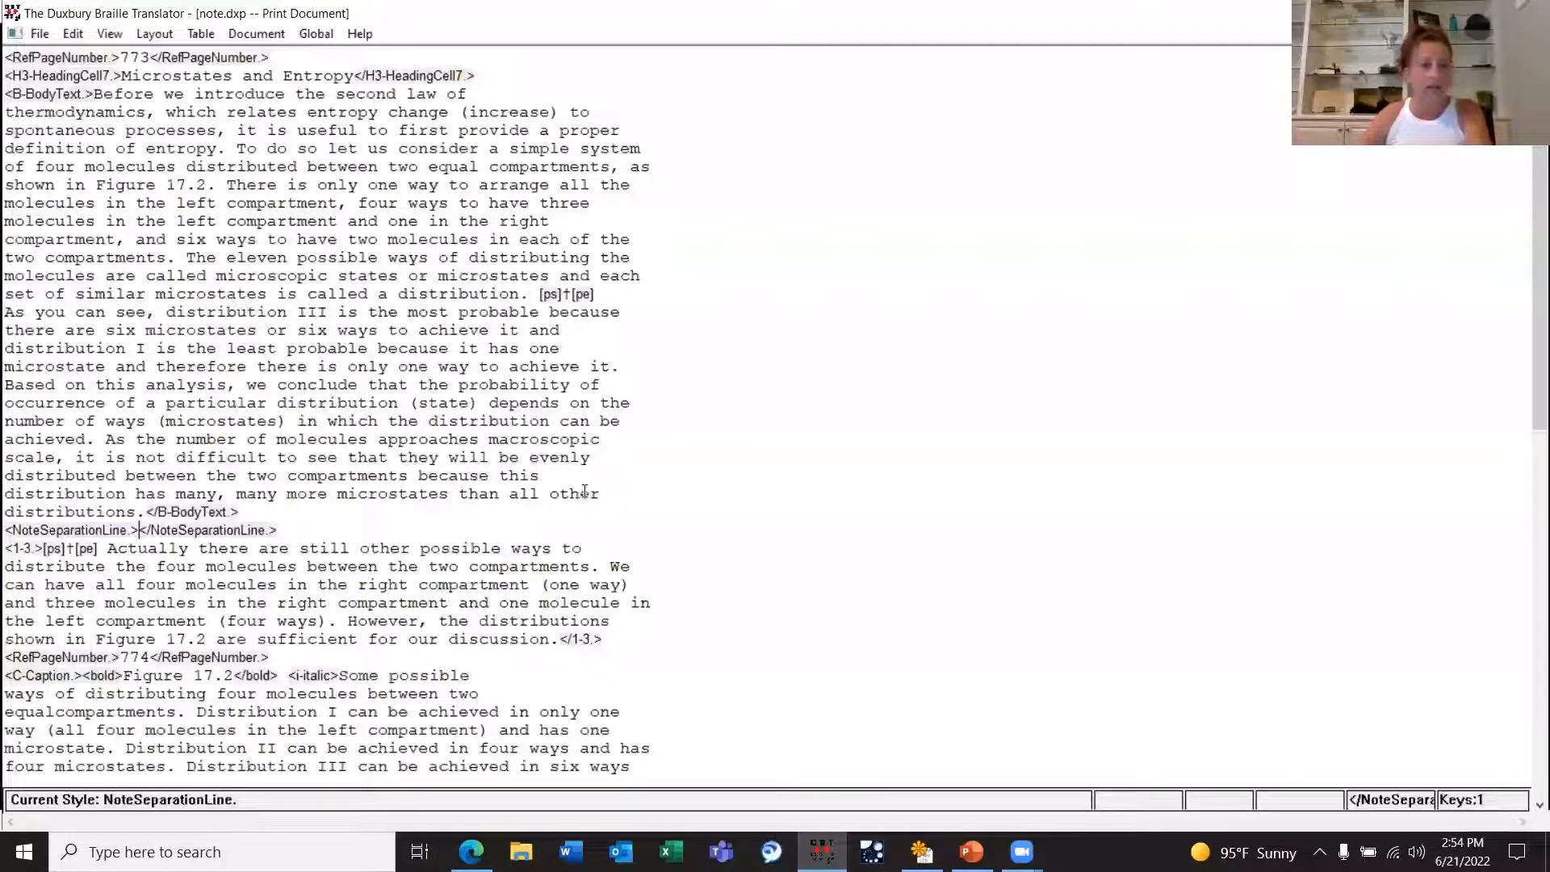
Step: Translate the note document into braille and examine the separation line and the note's layout
key(ctrl+t)
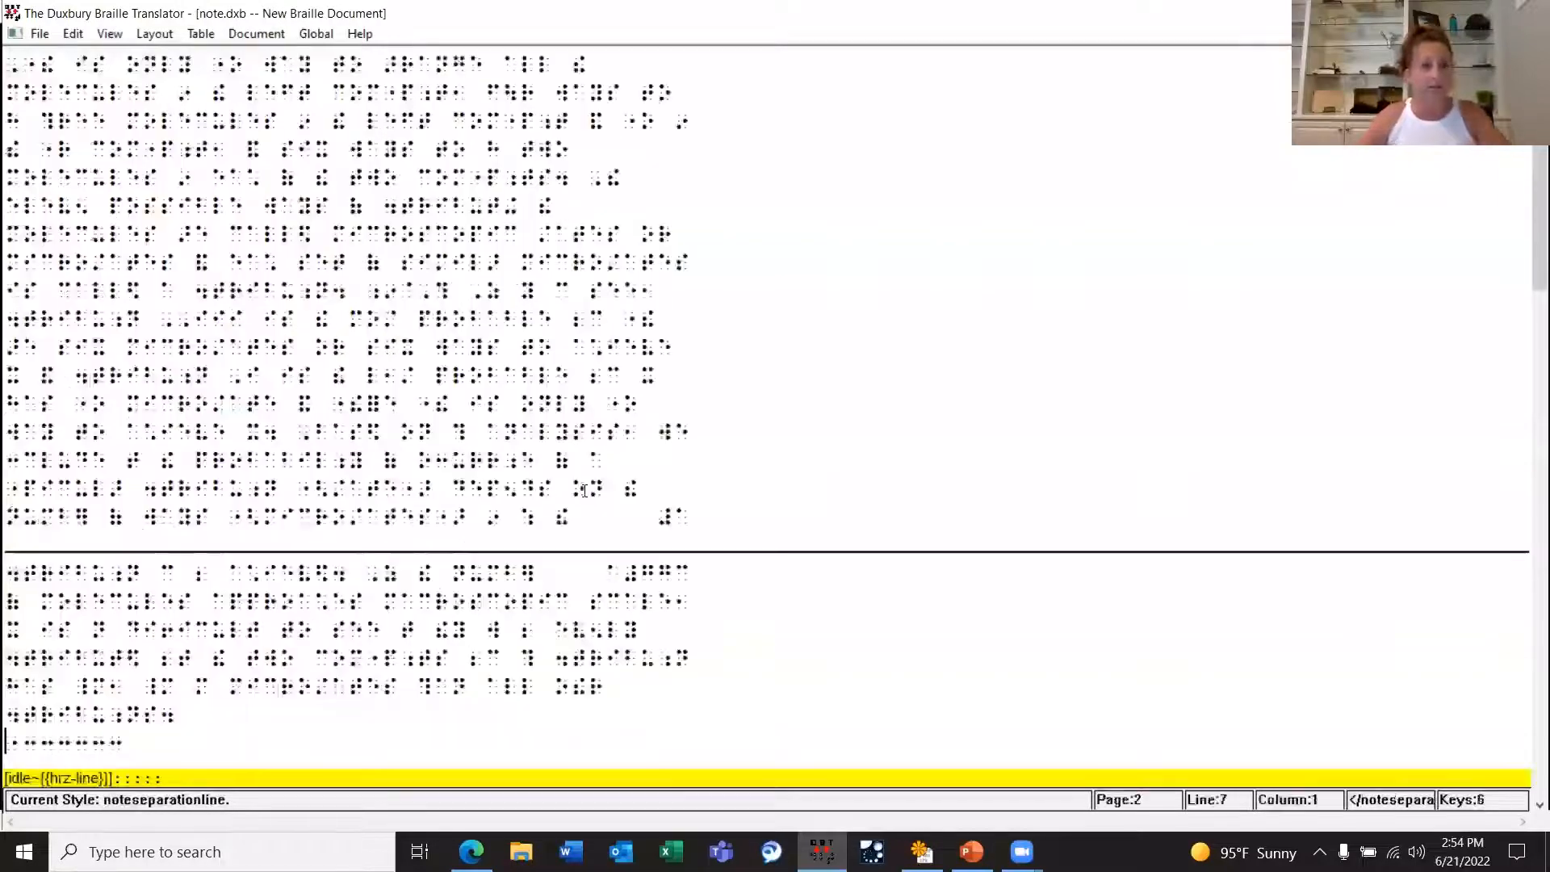
scroll(686, 558, down, 3)
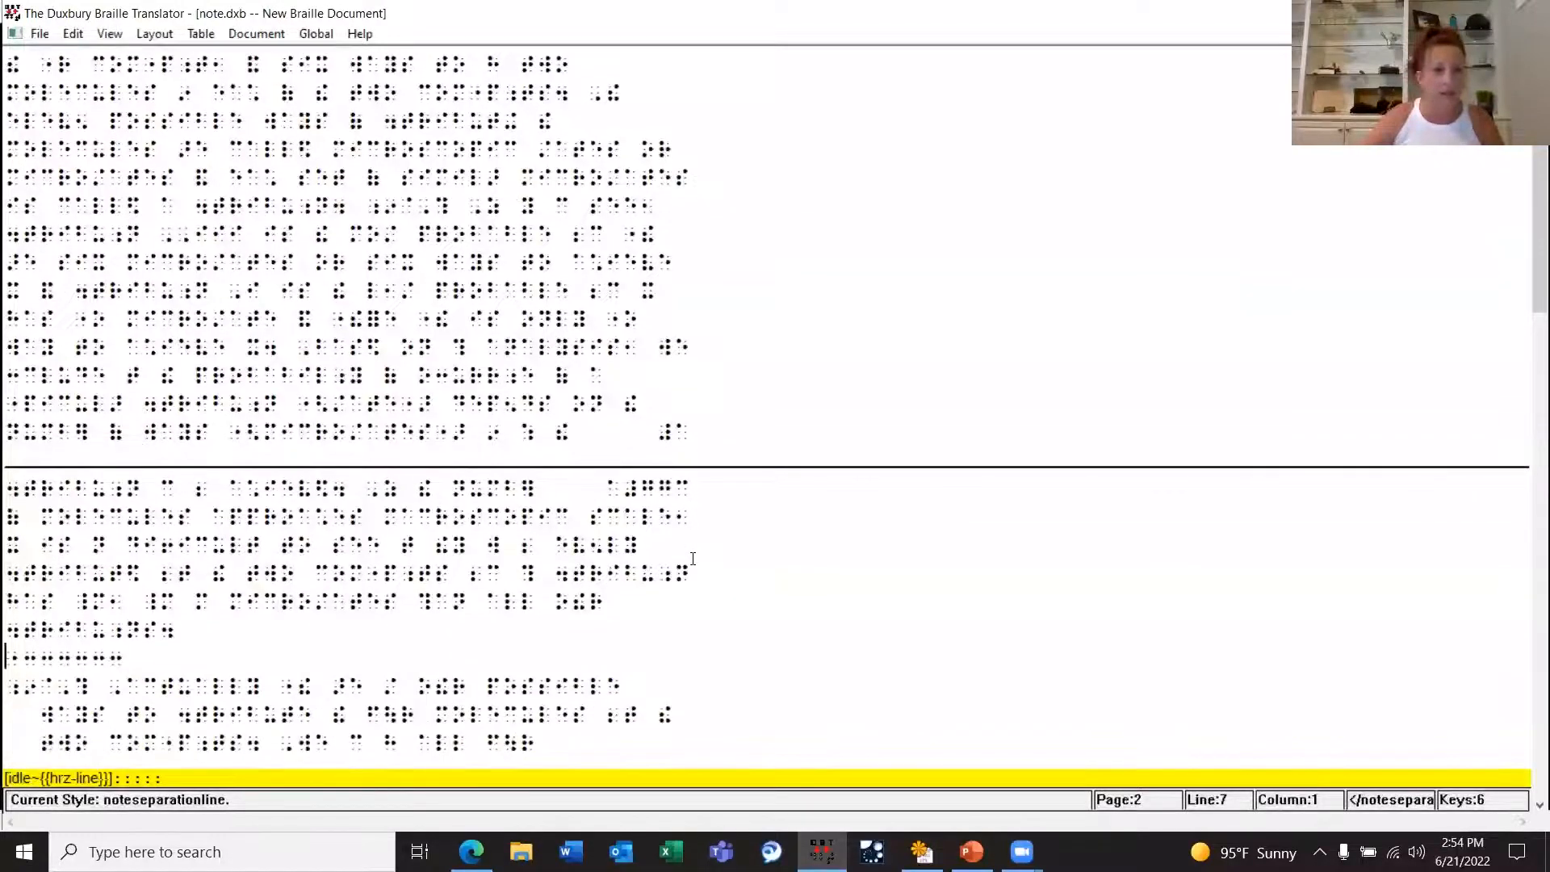
scroll(695, 564, down, 1)
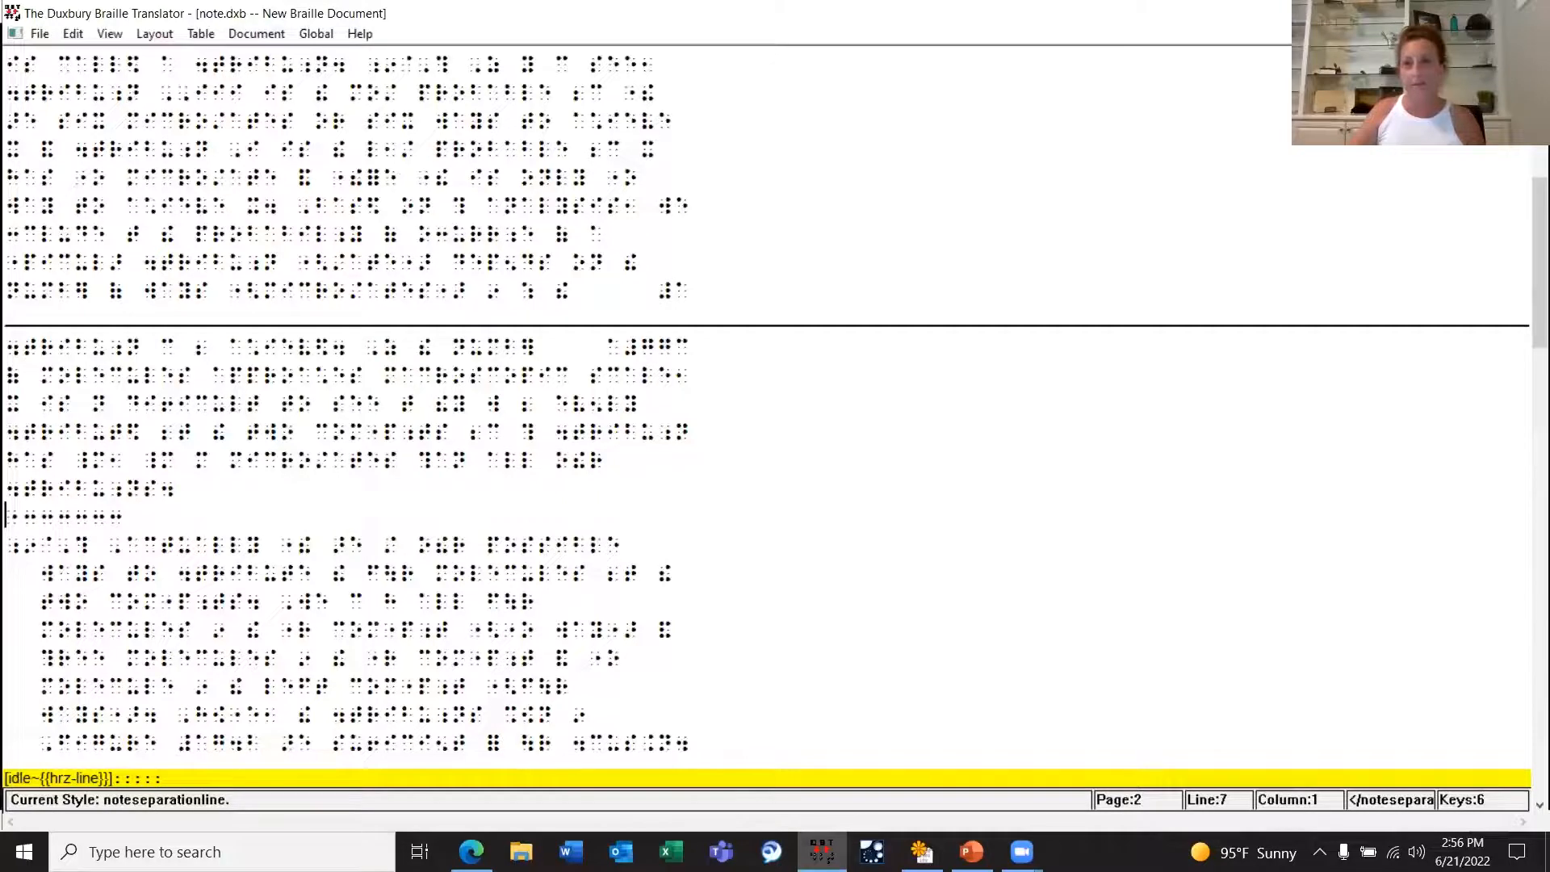
Step: Minimize the braille translator and return to the PowerPoint slide show
click(1434, 11)
click(1435, 12)
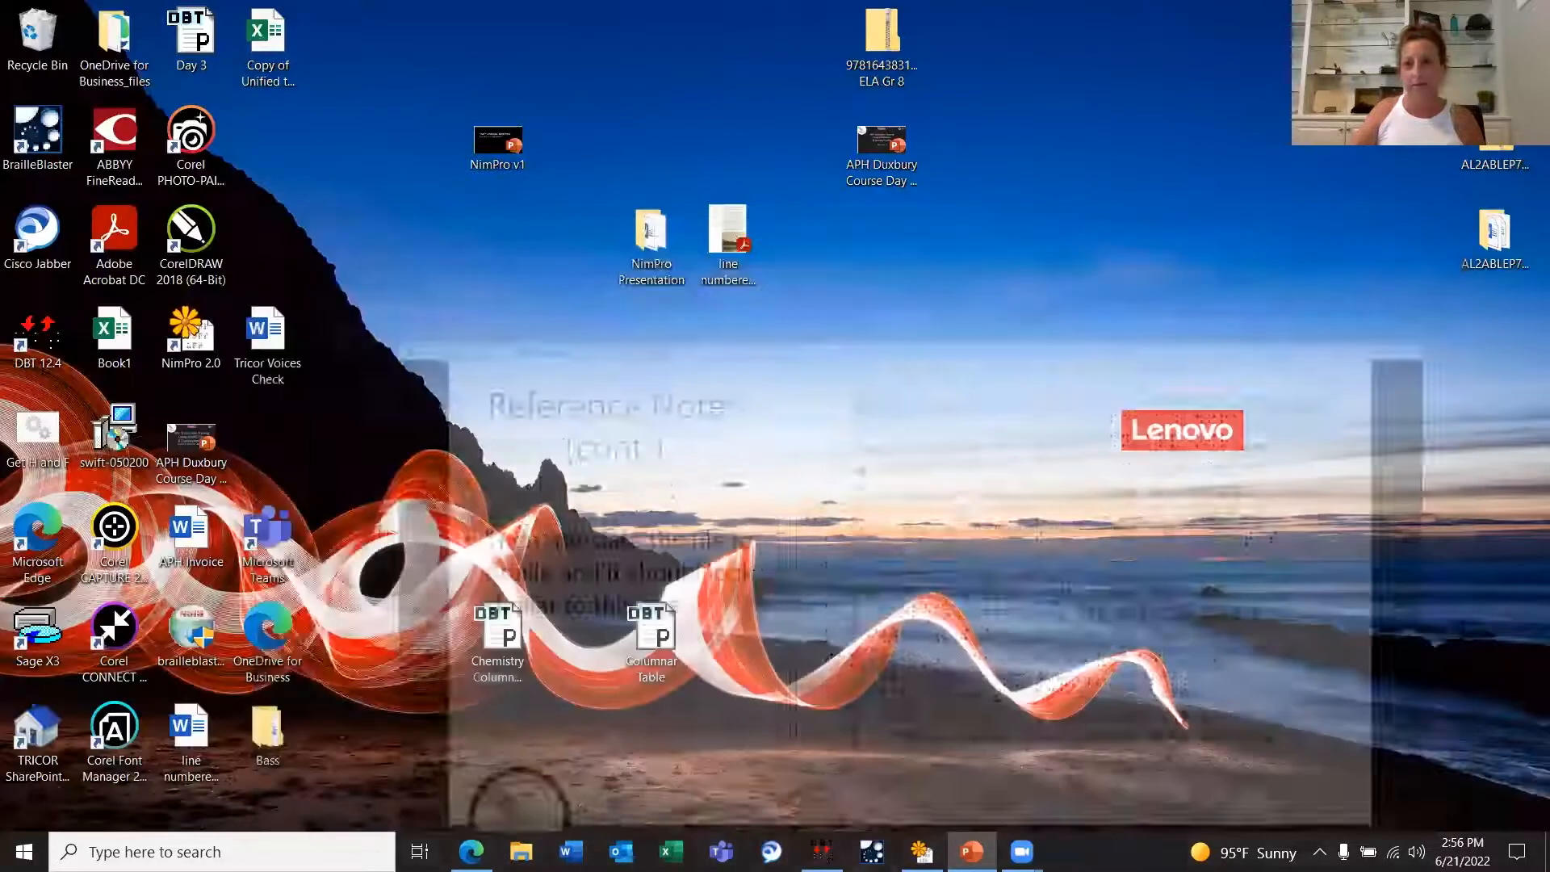
click(971, 852)
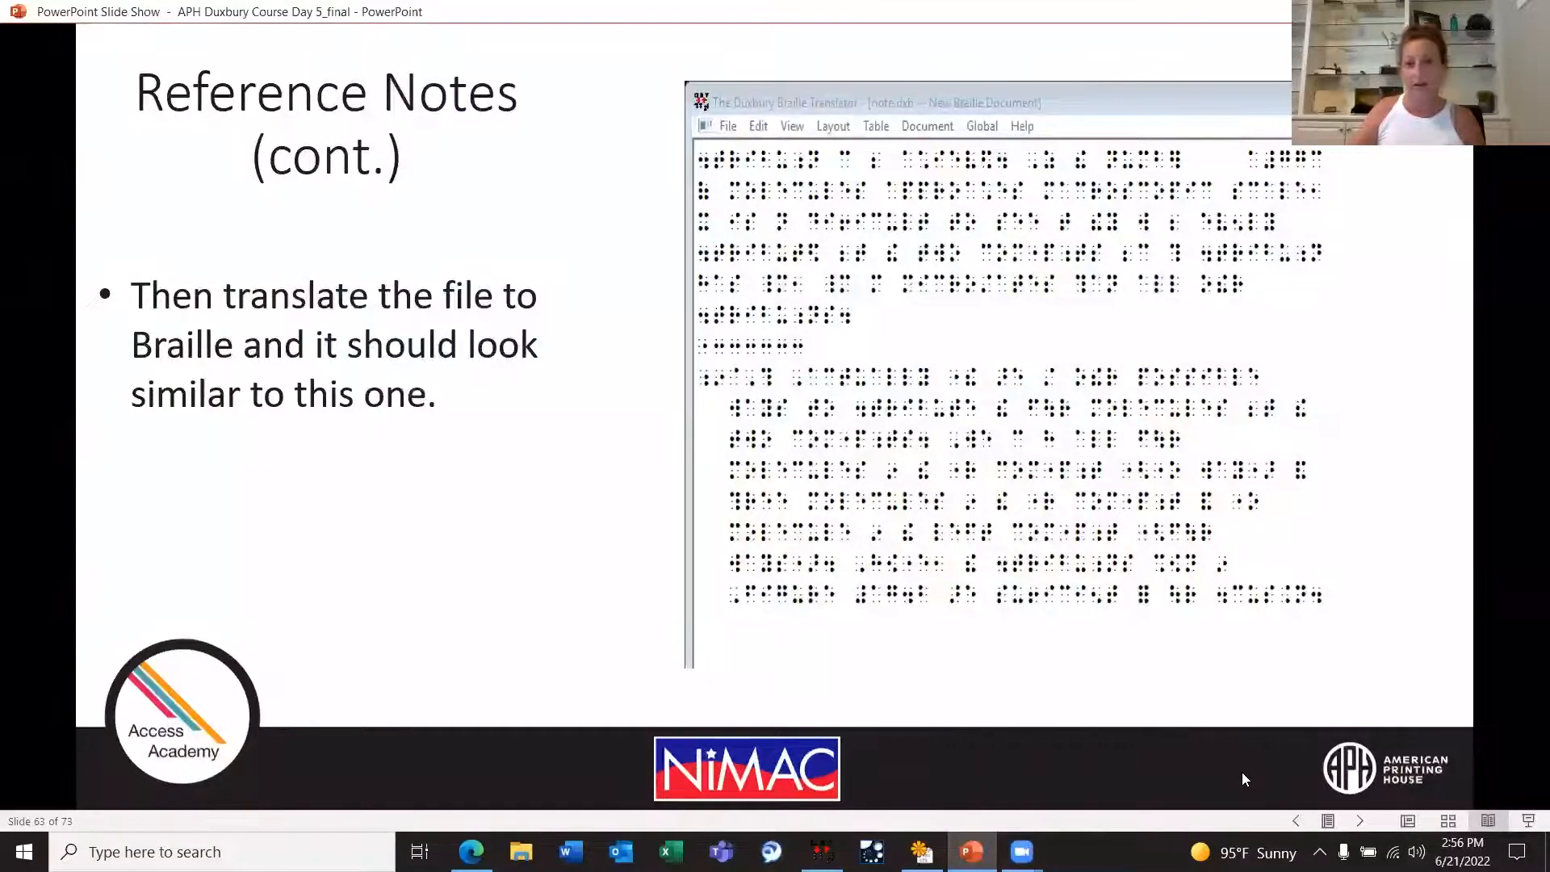
Step: Advance the slide show past the reference notes to the Line Number Text/Poetry title slide
click(1243, 770)
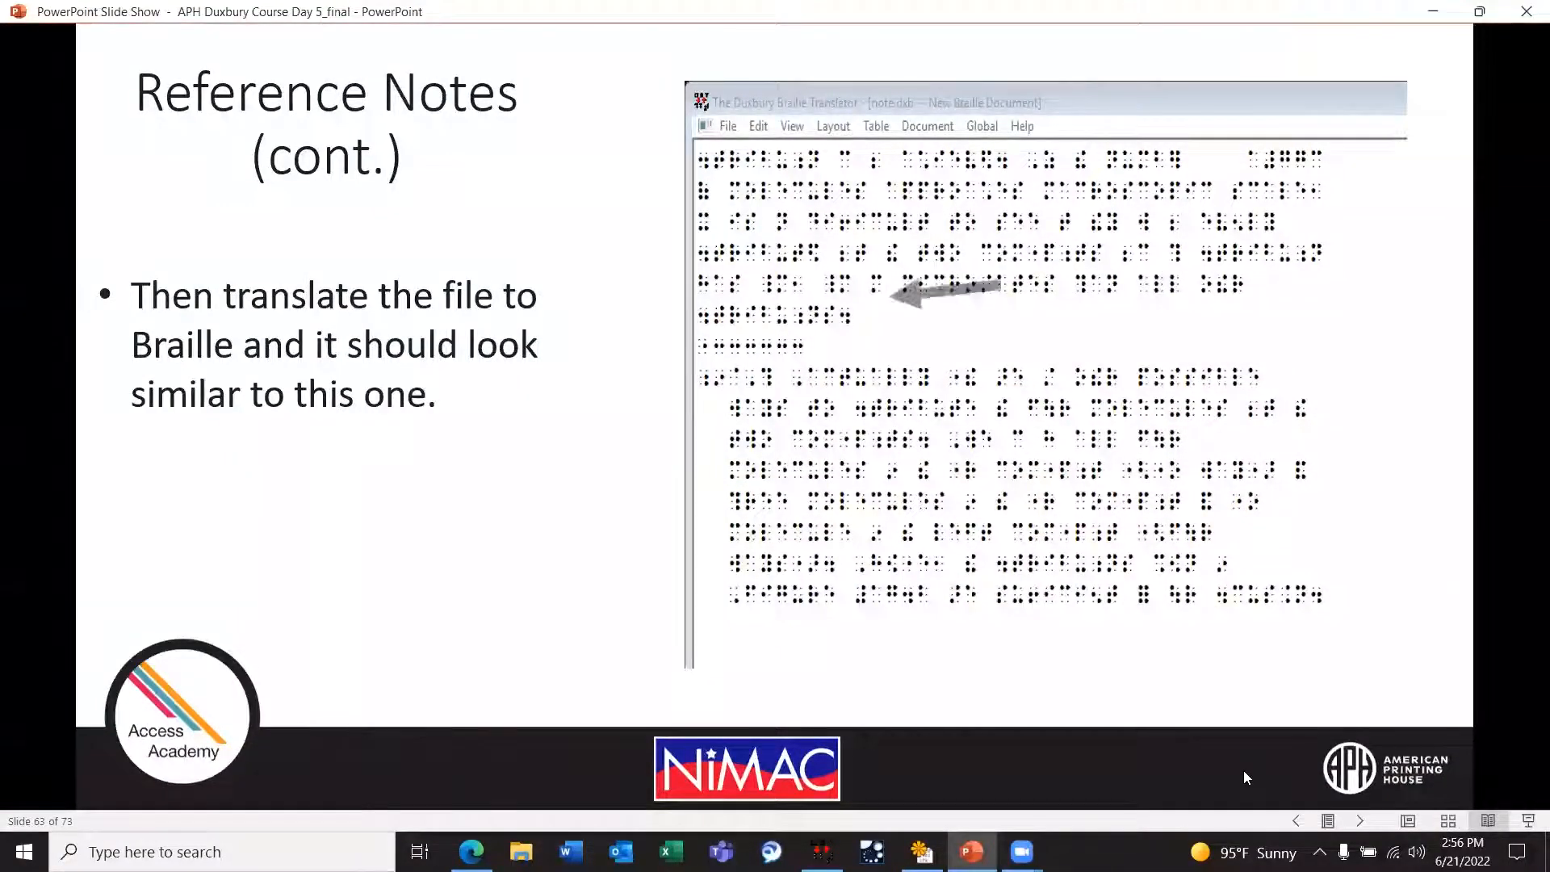
click(1244, 770)
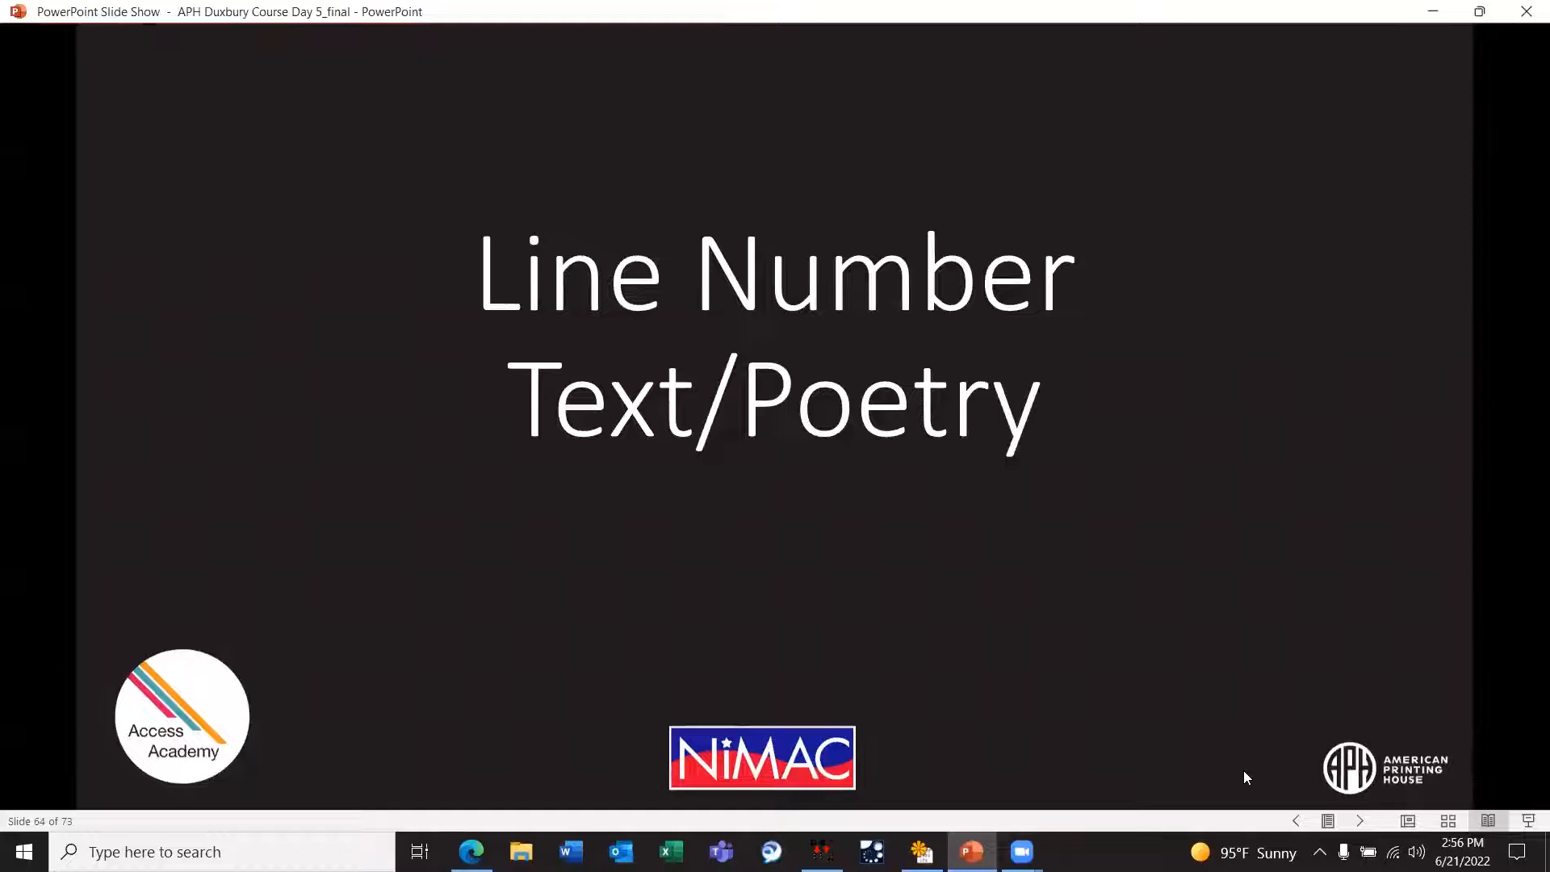
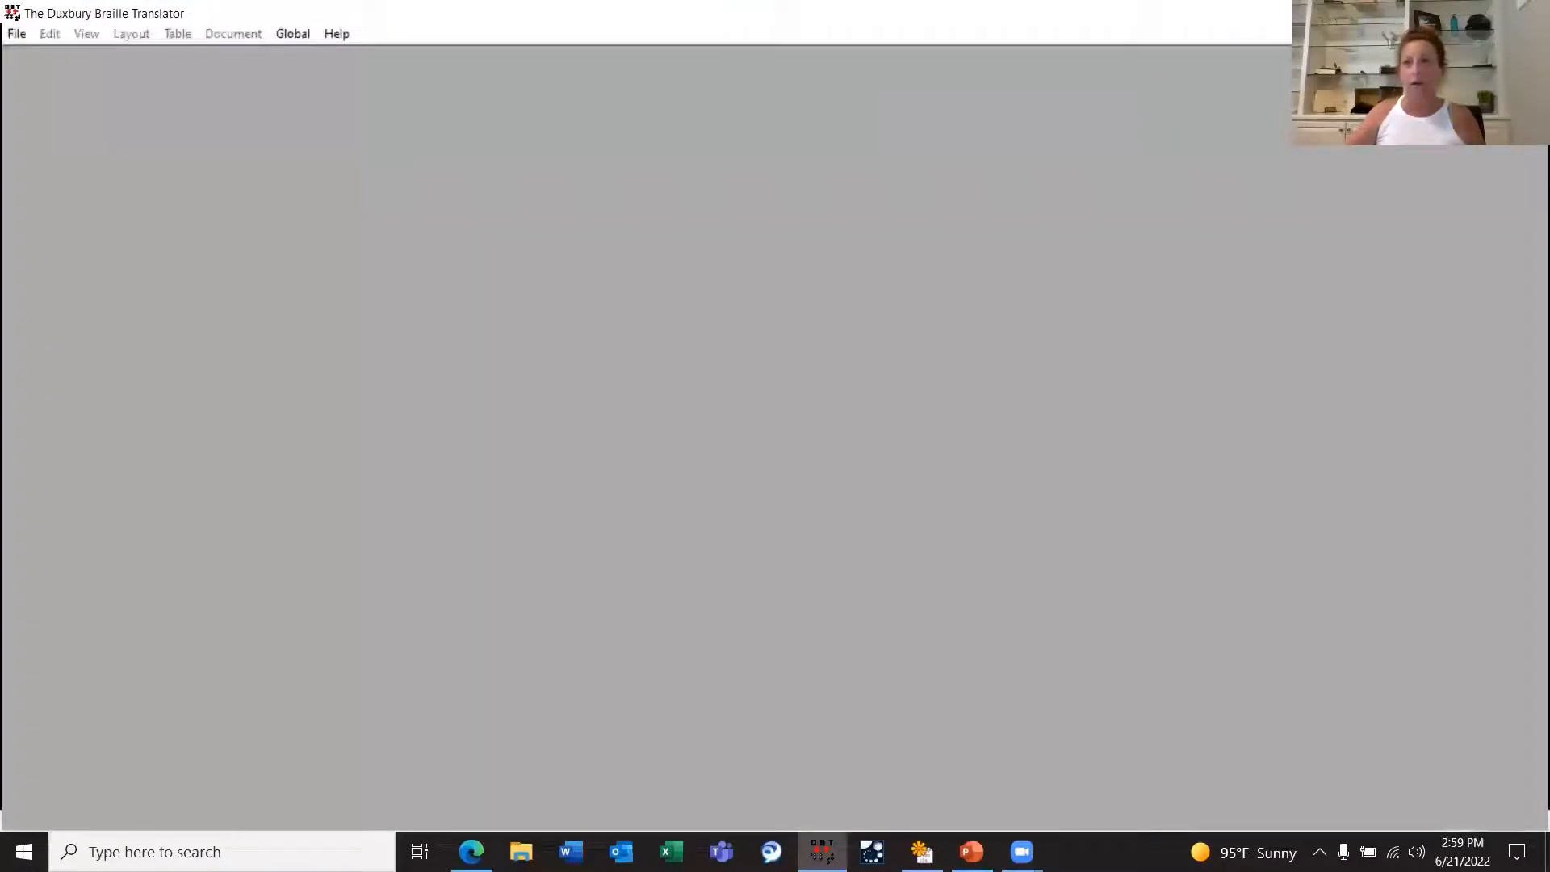
Step: Switch to the Duxbury Braille Translator and open the print document "line numbered tex (Selection)" from the APH Duxbury Course Day 5_final folder
click(19, 34)
click(41, 80)
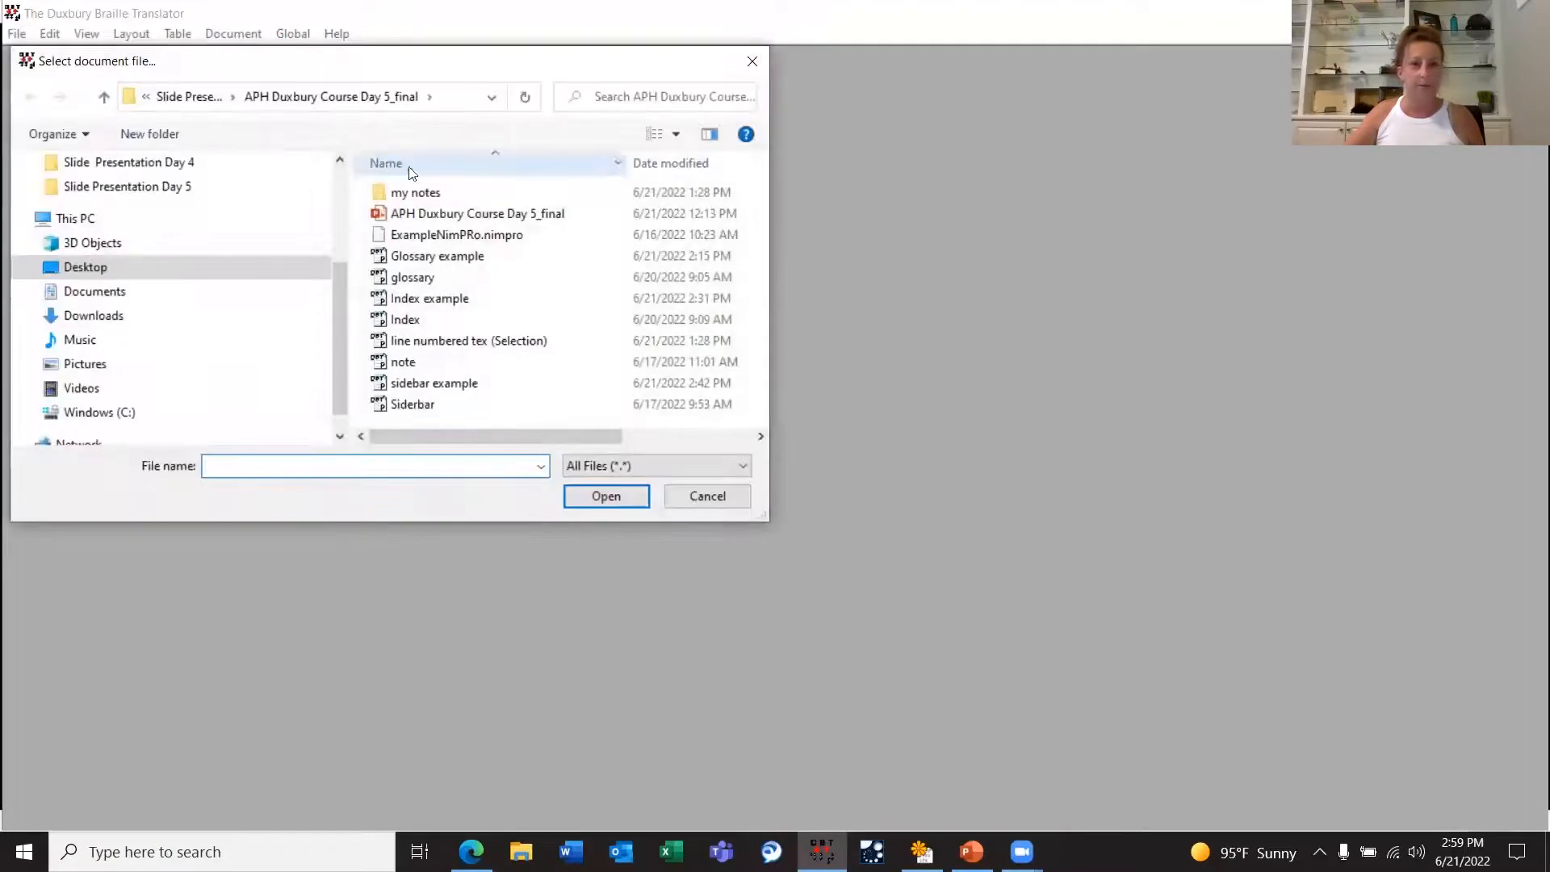
click(436, 343)
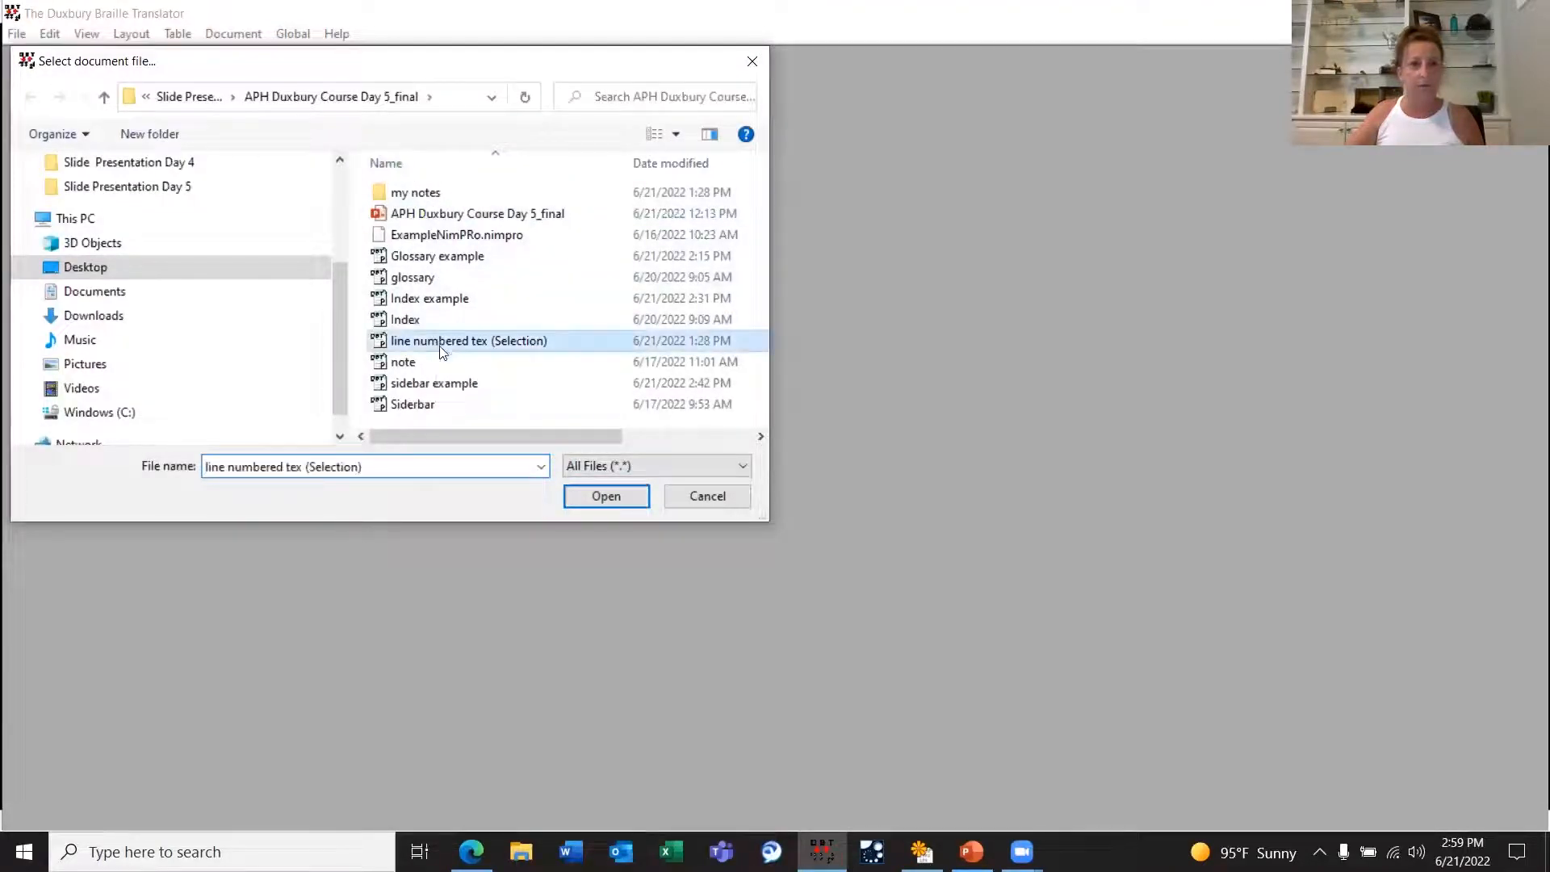
click(614, 497)
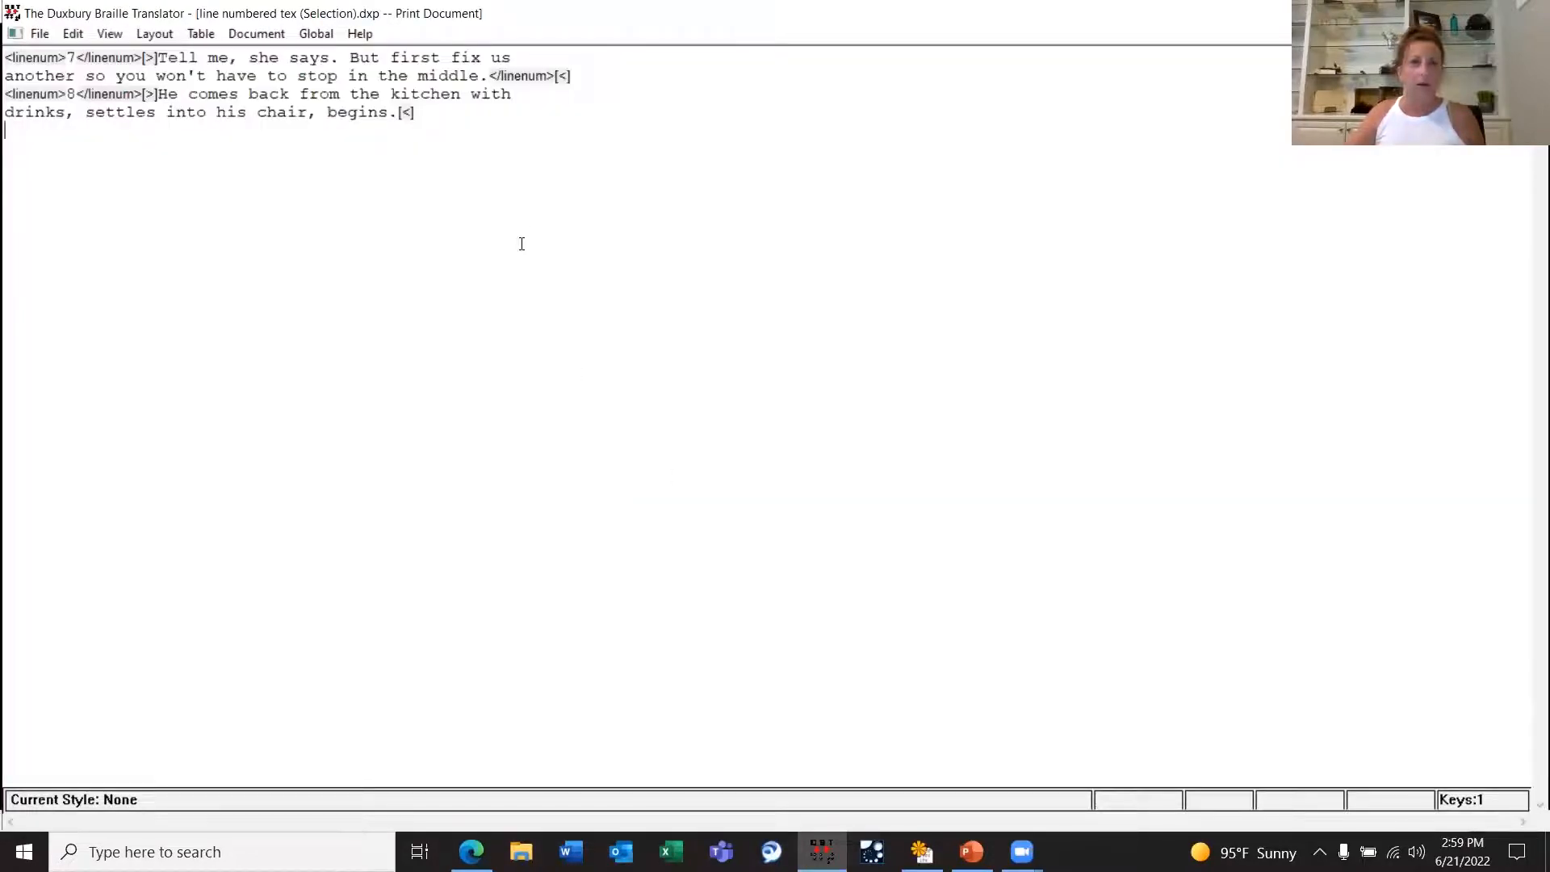
Step: Insert five blank lines at the start of the document, above the paragraph numbered 7
click(512, 58)
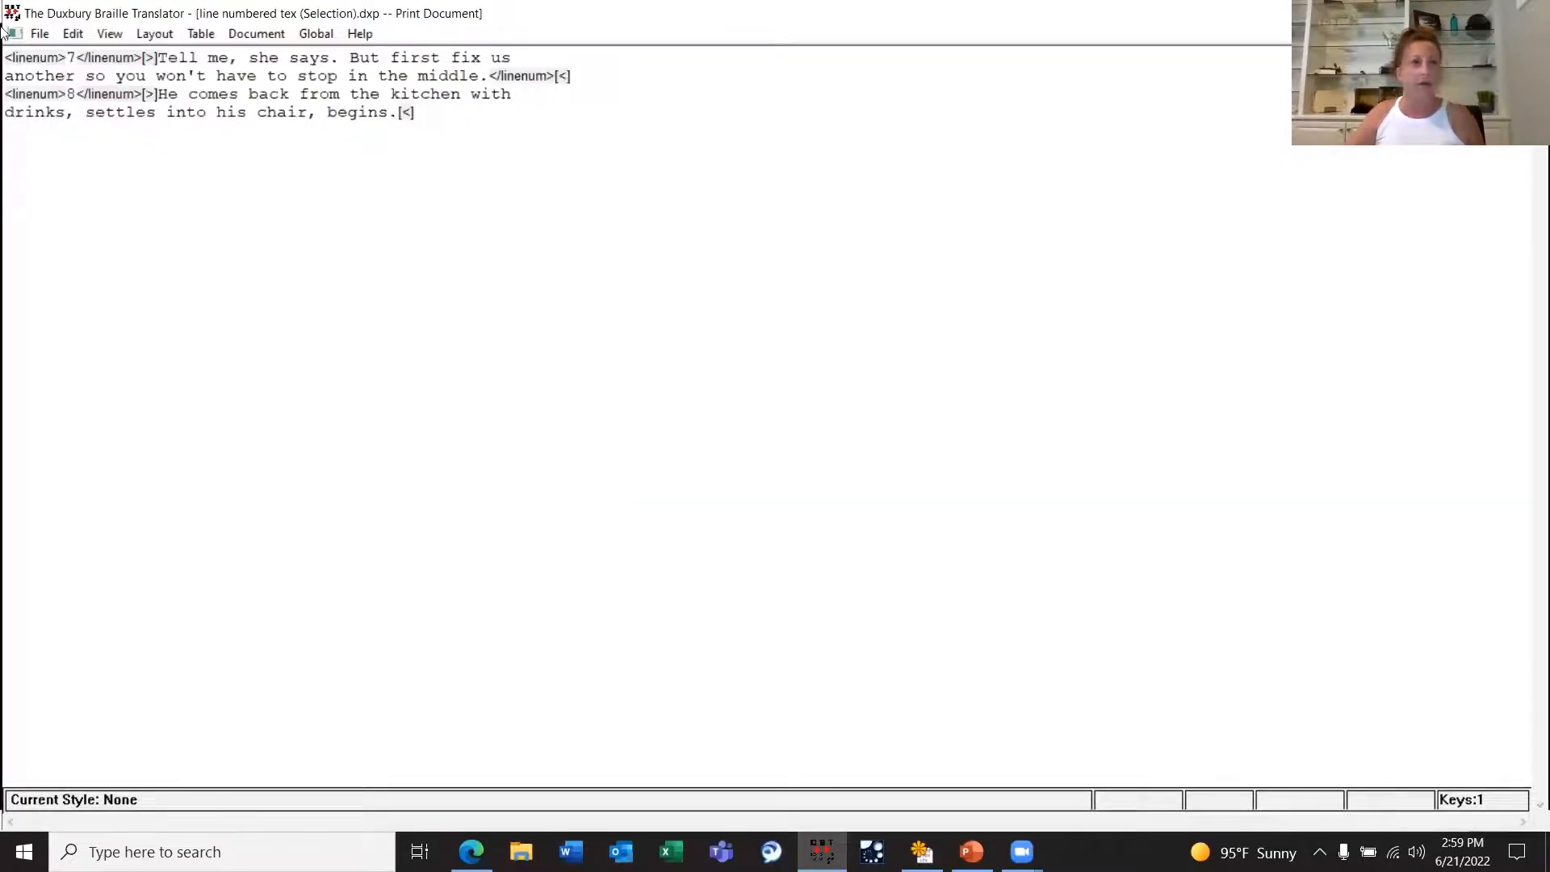
click(7, 57)
key(Return)
key(Return)
key(Return)
key(Return)
key(Return)
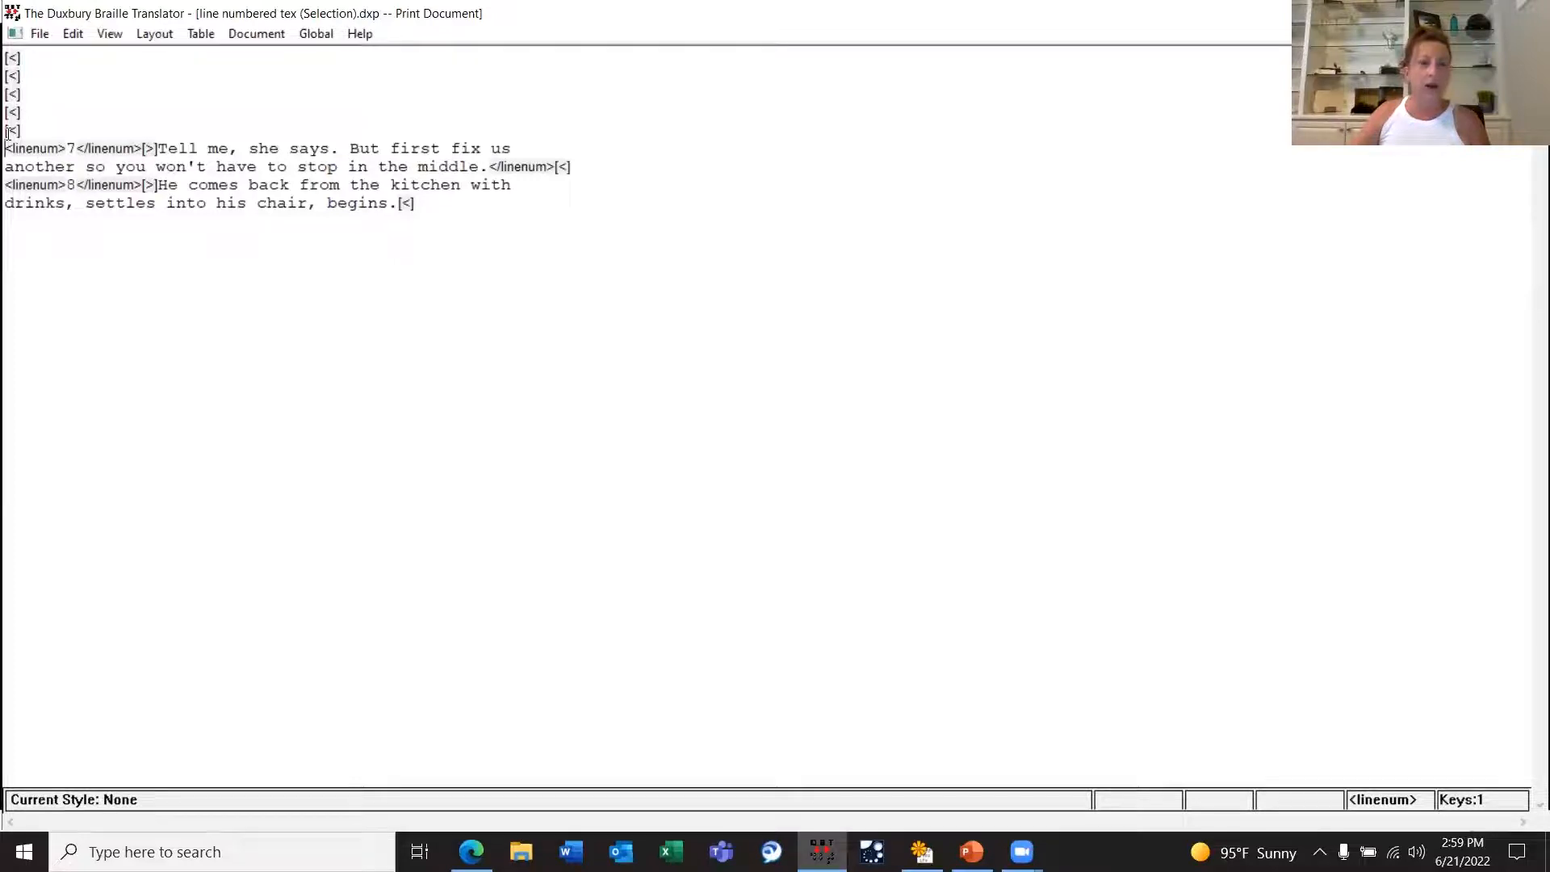
Step: Hide the codes to examine the formatted layout of the line-numbered text, and show the codes again
click(110, 34)
click(110, 188)
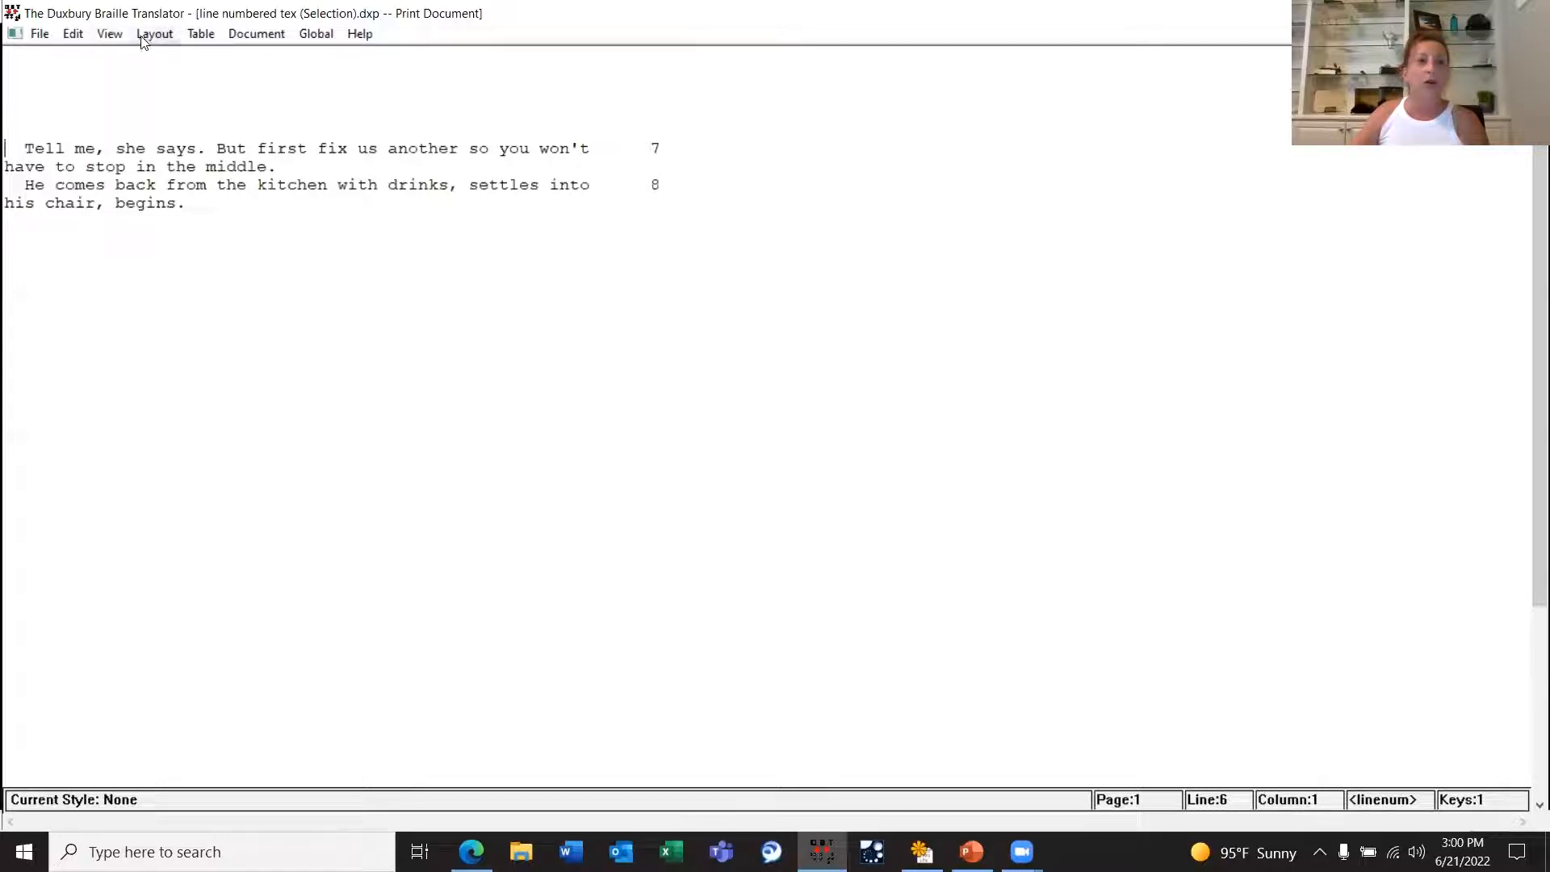
click(109, 33)
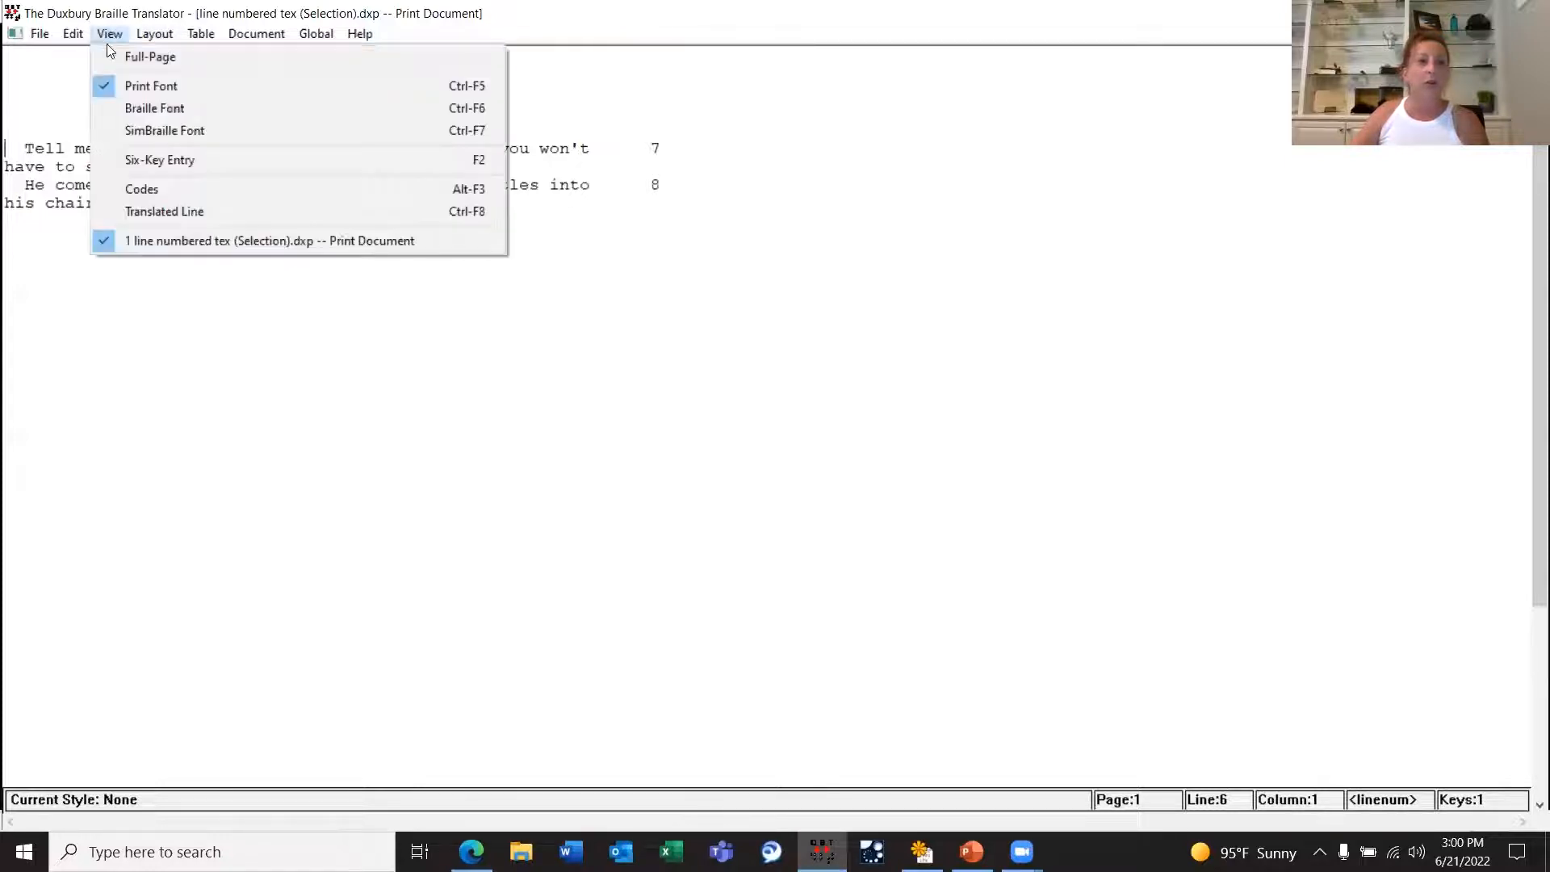
click(125, 188)
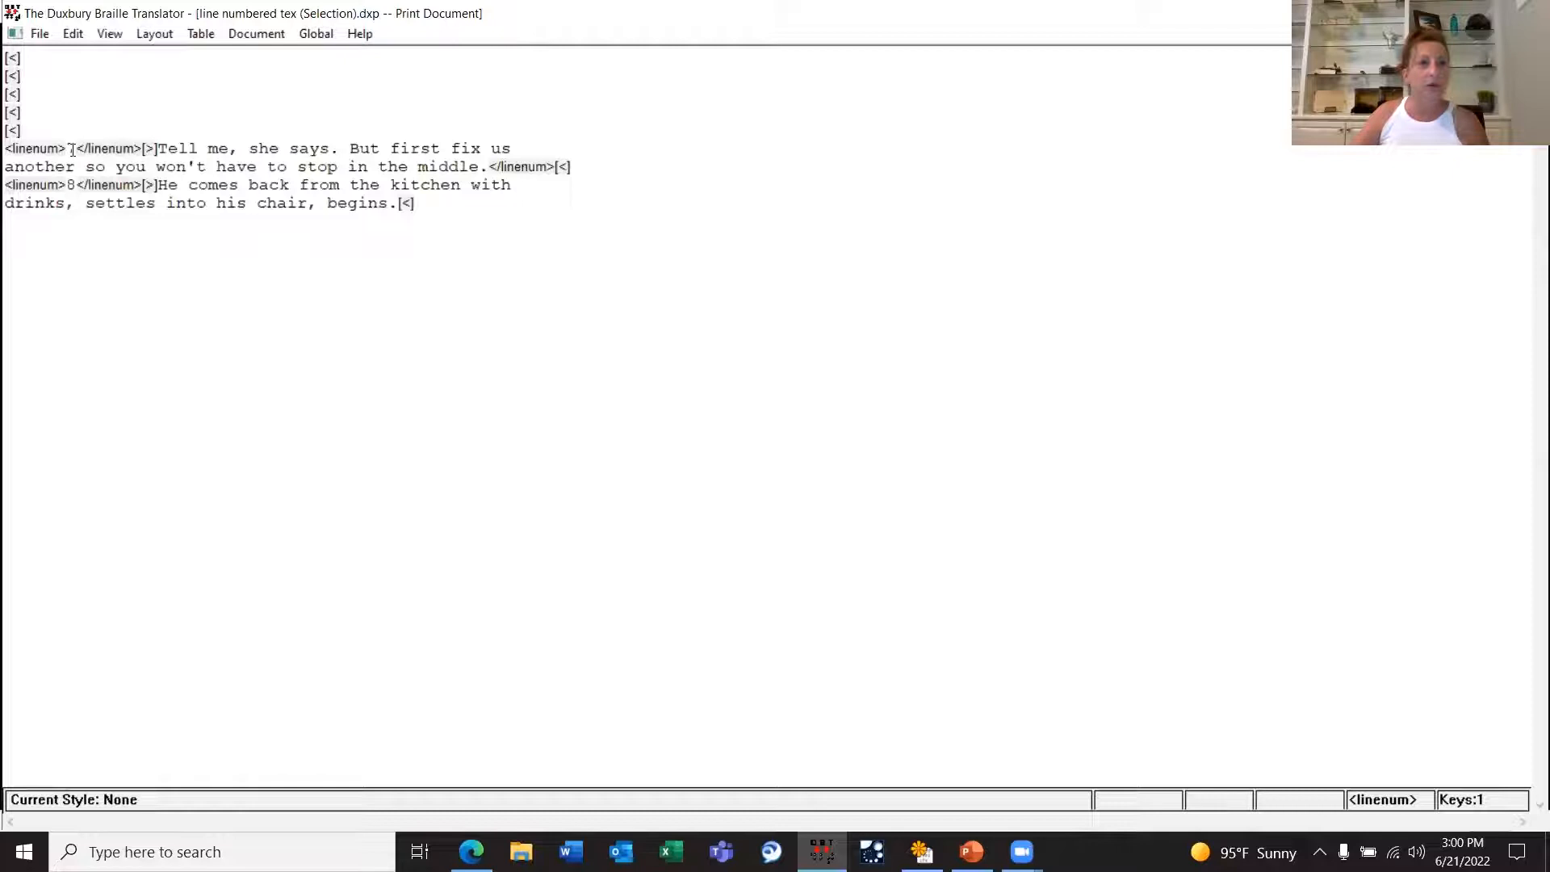
Step: Remove the linenum code from the number 7 and translate the document into braille to examine the untagged number
click(66, 149)
key(BackSpace)
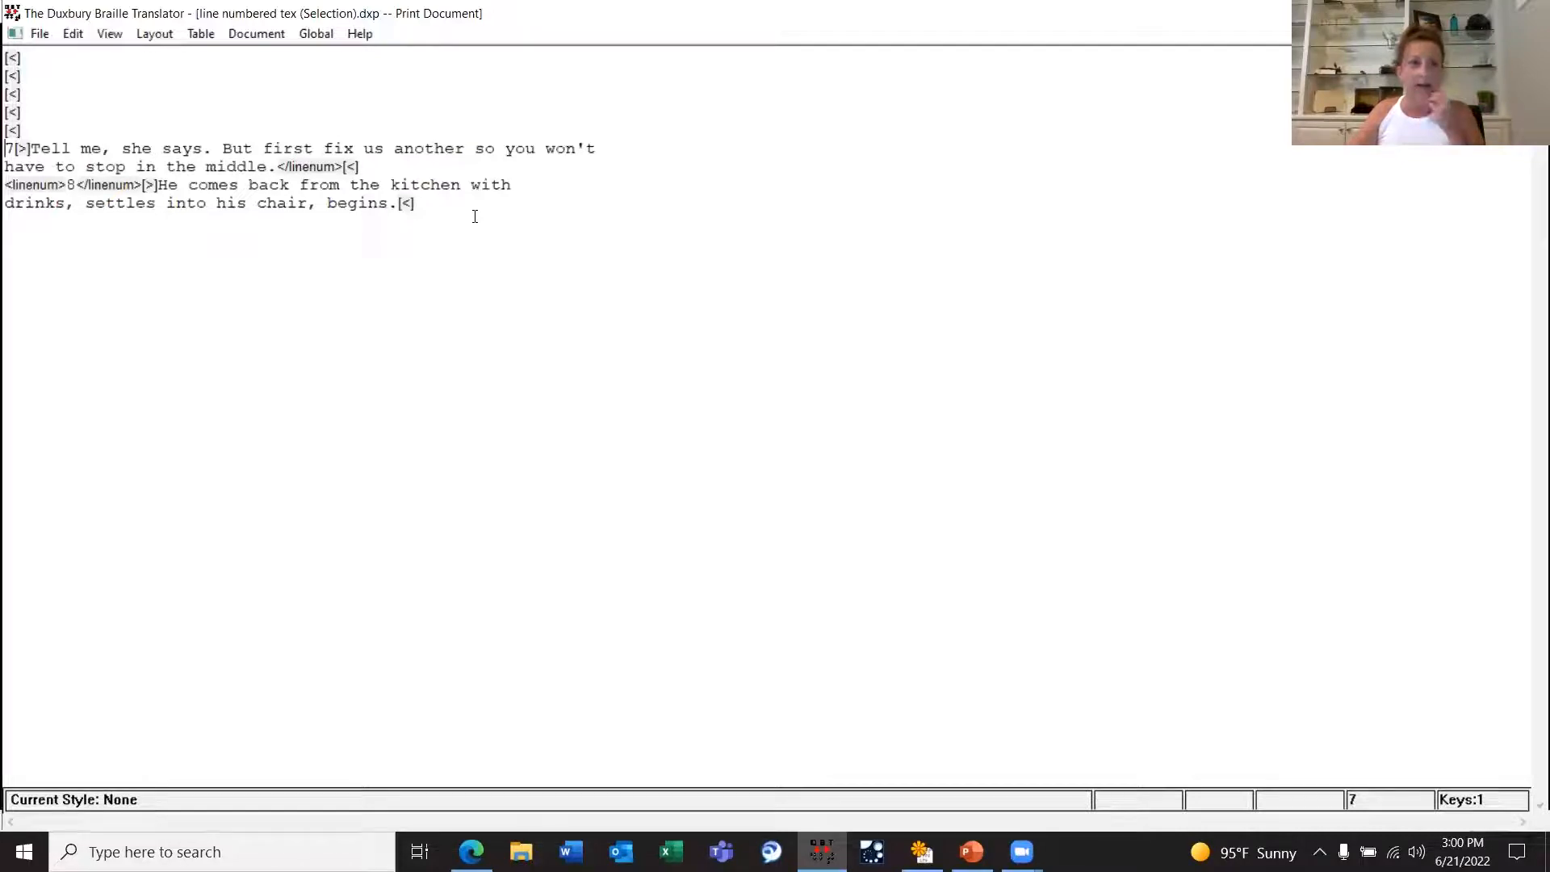
key(ctrl+t)
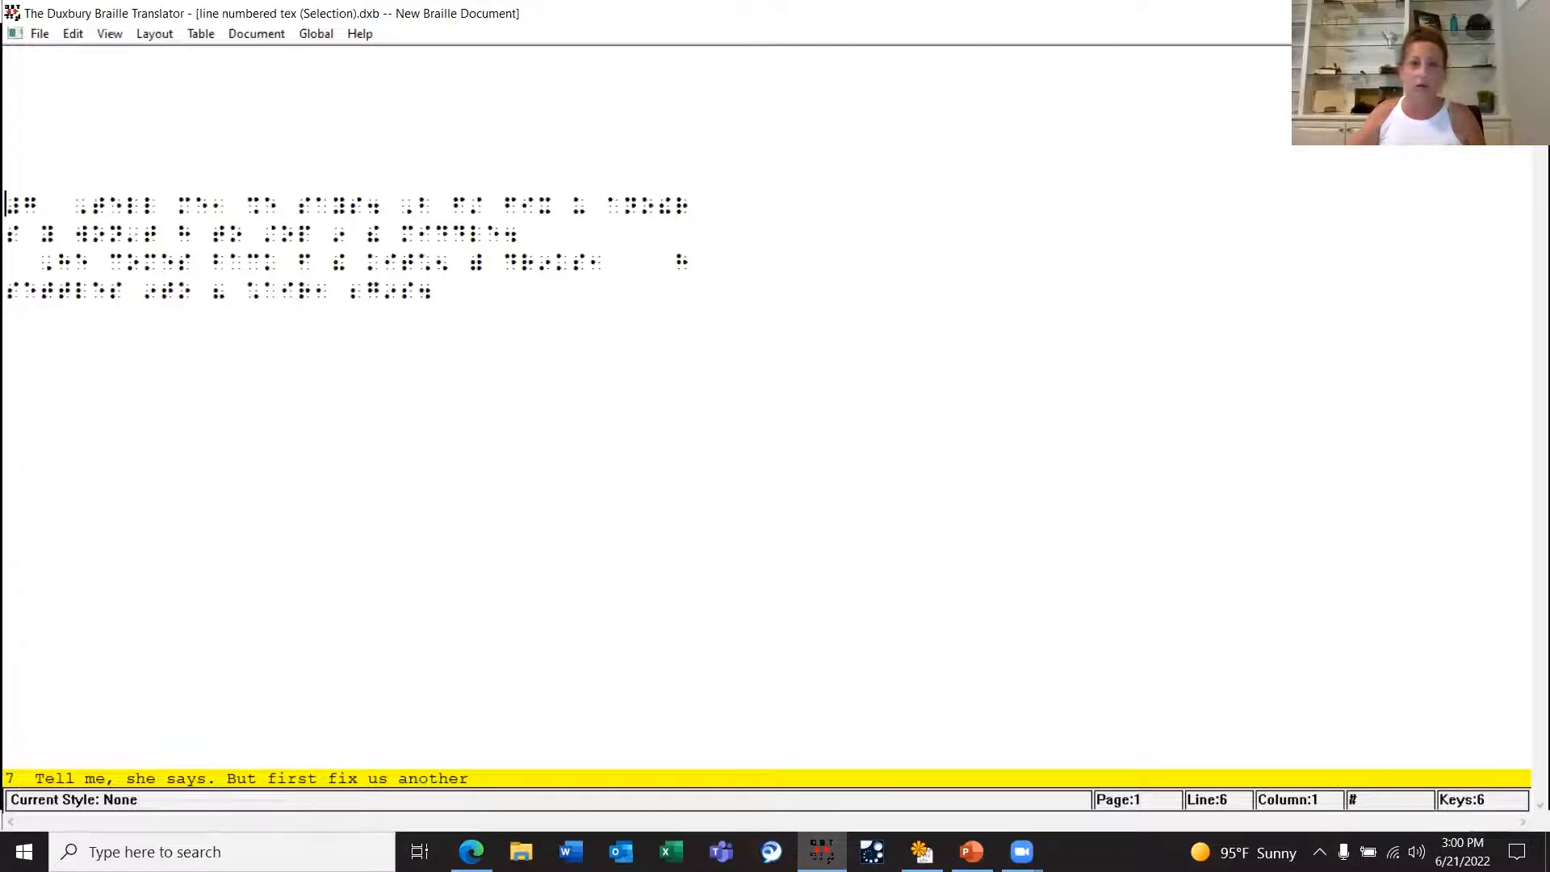
Step: Apply the linenum style to the number 7 in the print document and translate it into braille to check the line number placement
key(ctrl+F6)
drag(14, 150, 8, 150)
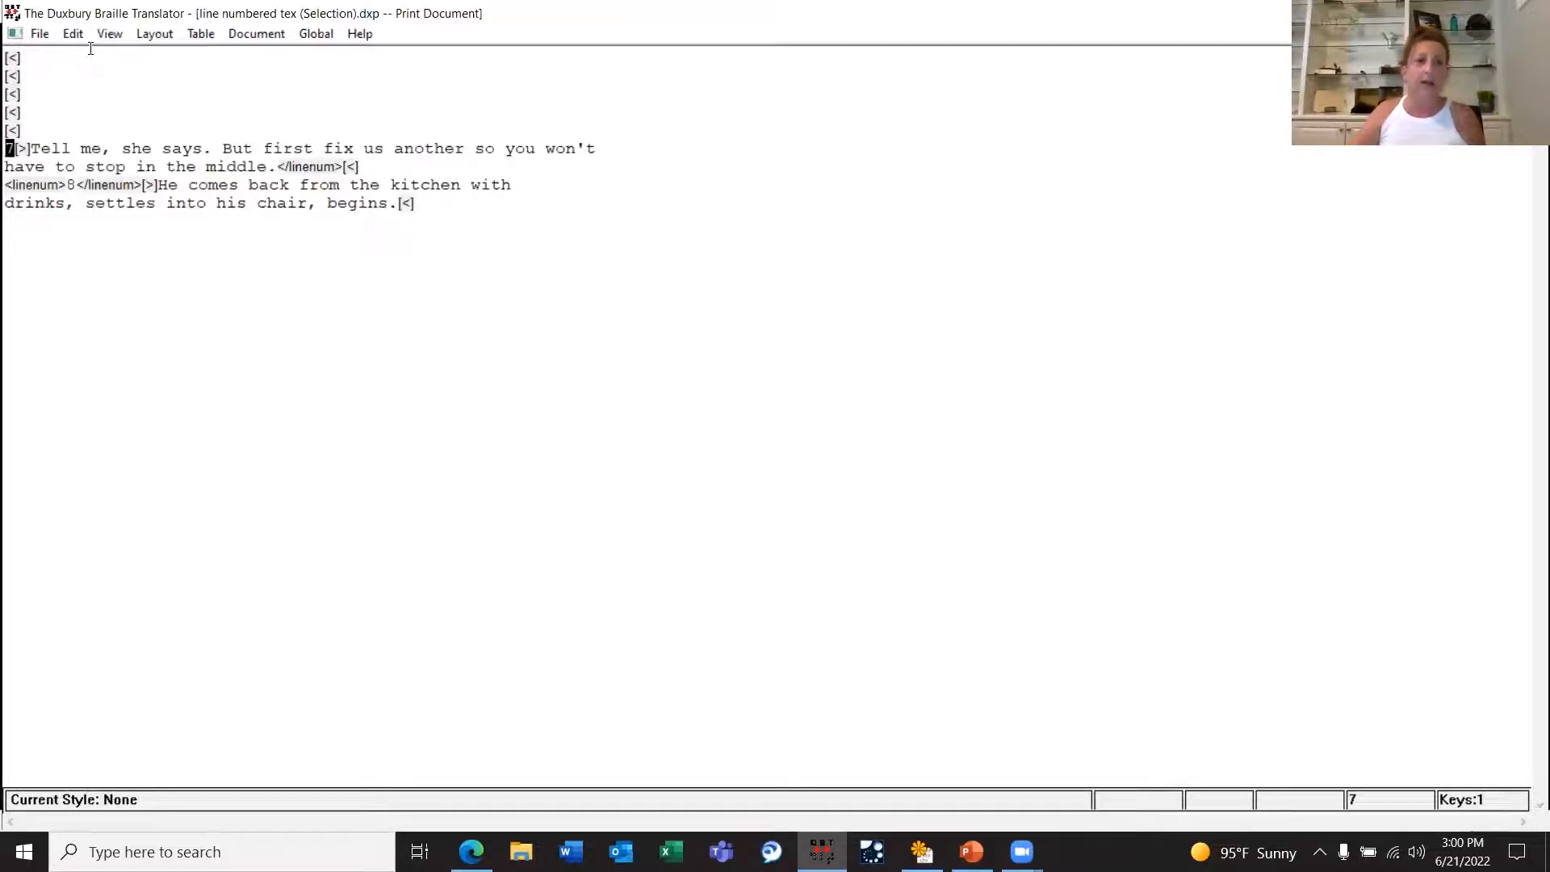
click(155, 34)
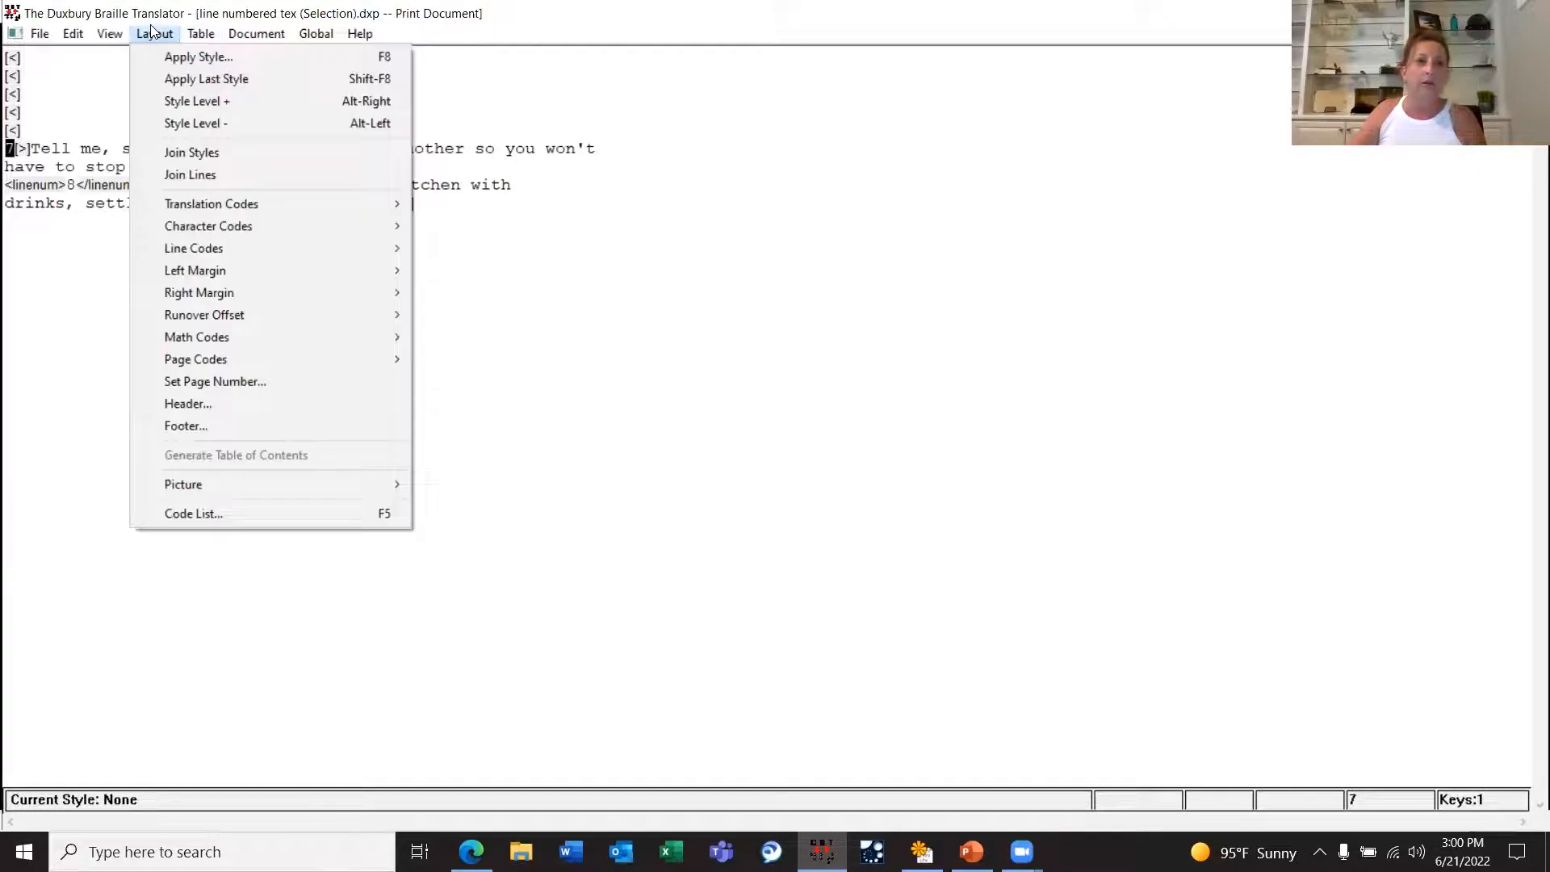
click(151, 58)
click(783, 386)
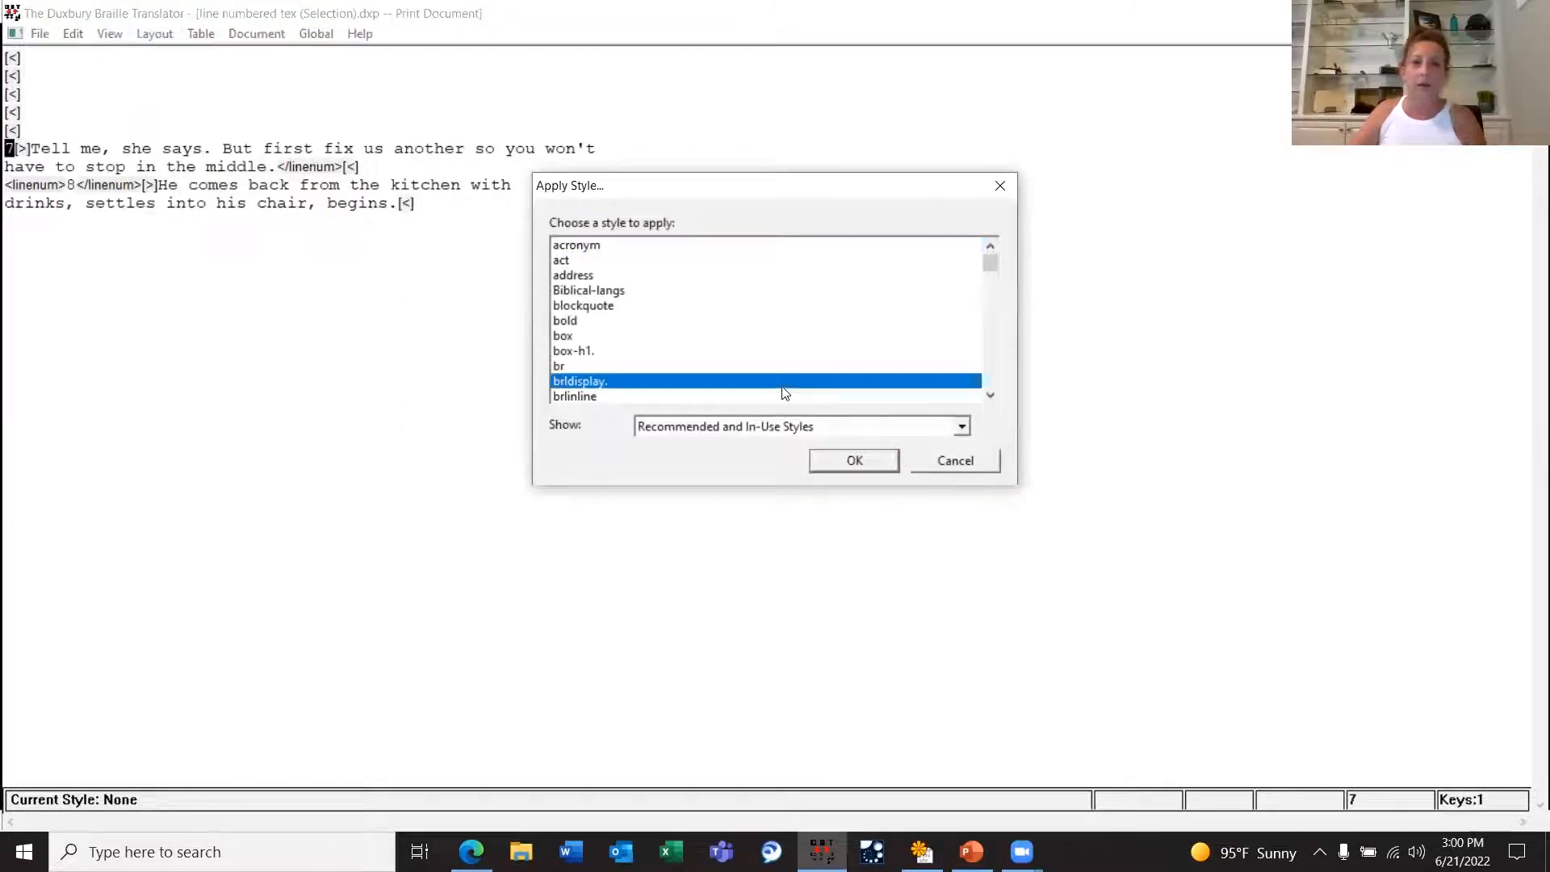
text(li)
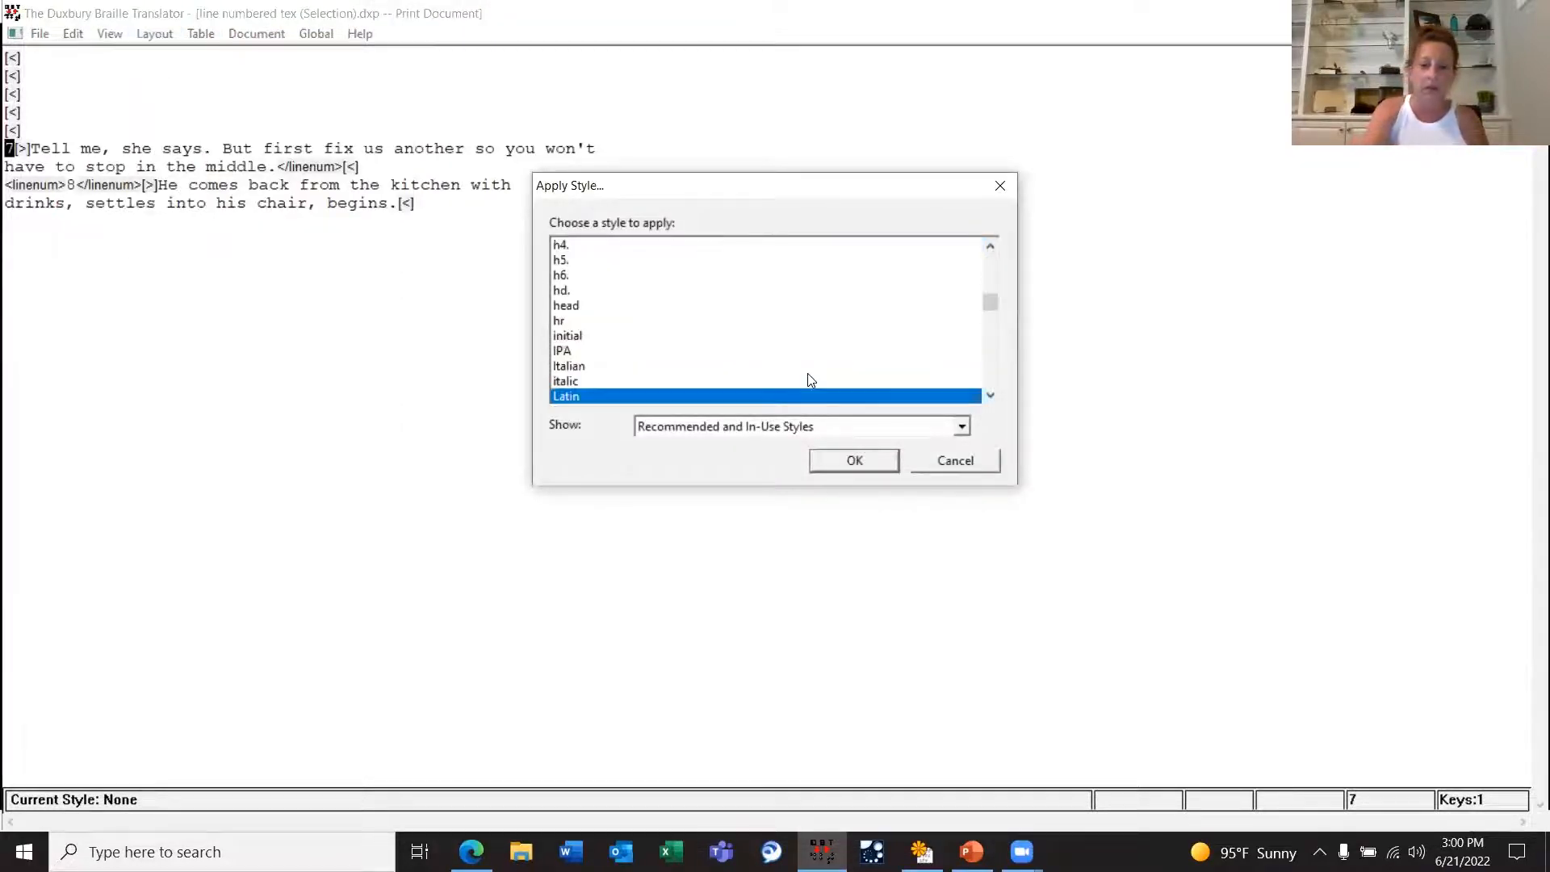
text(n)
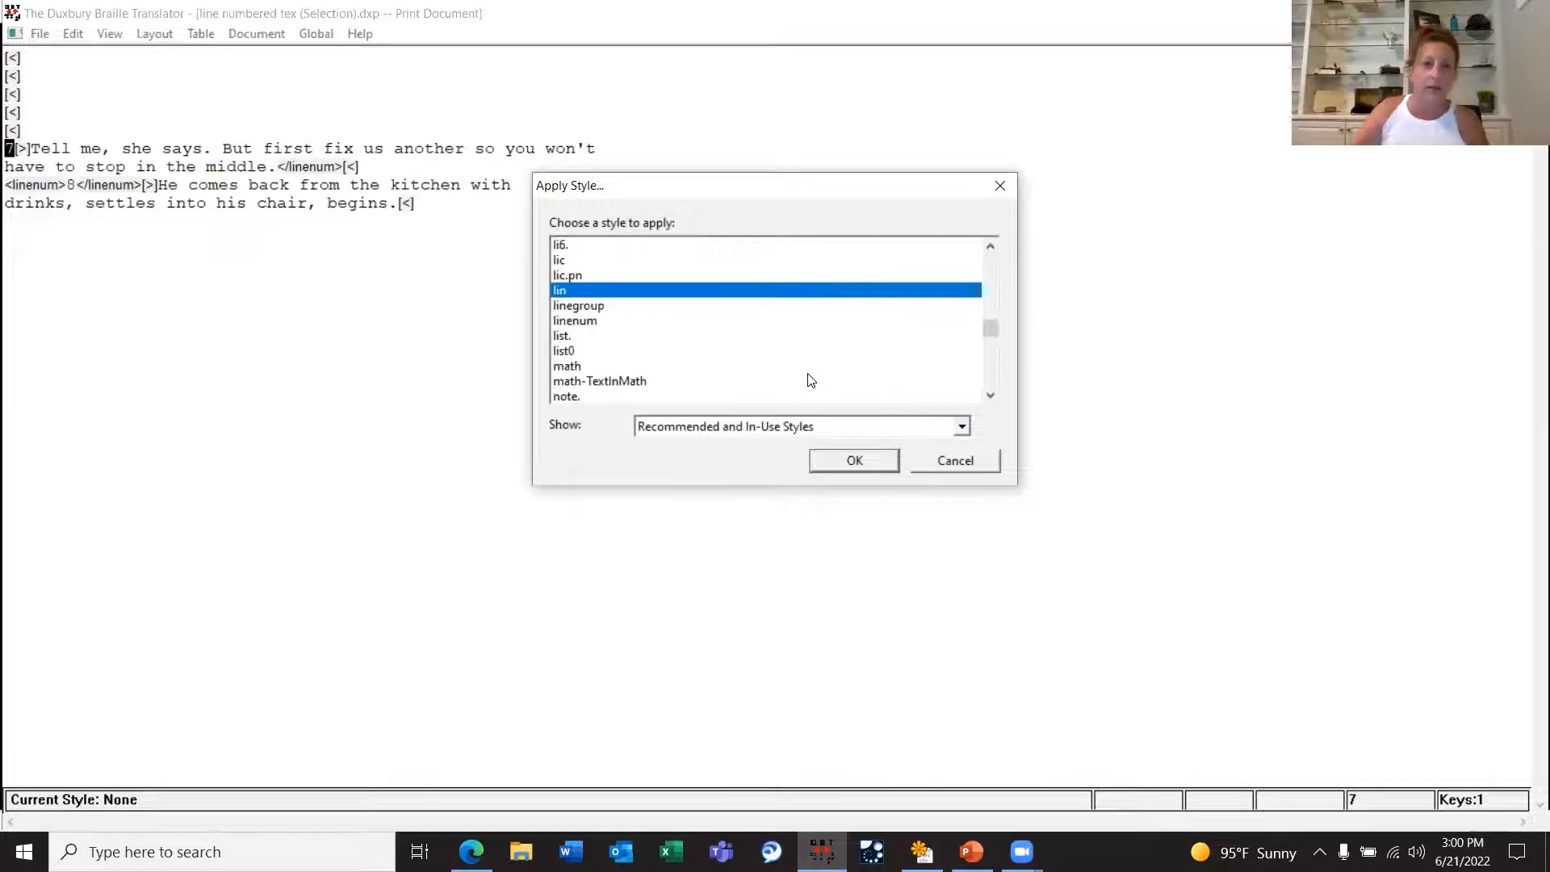
click(587, 322)
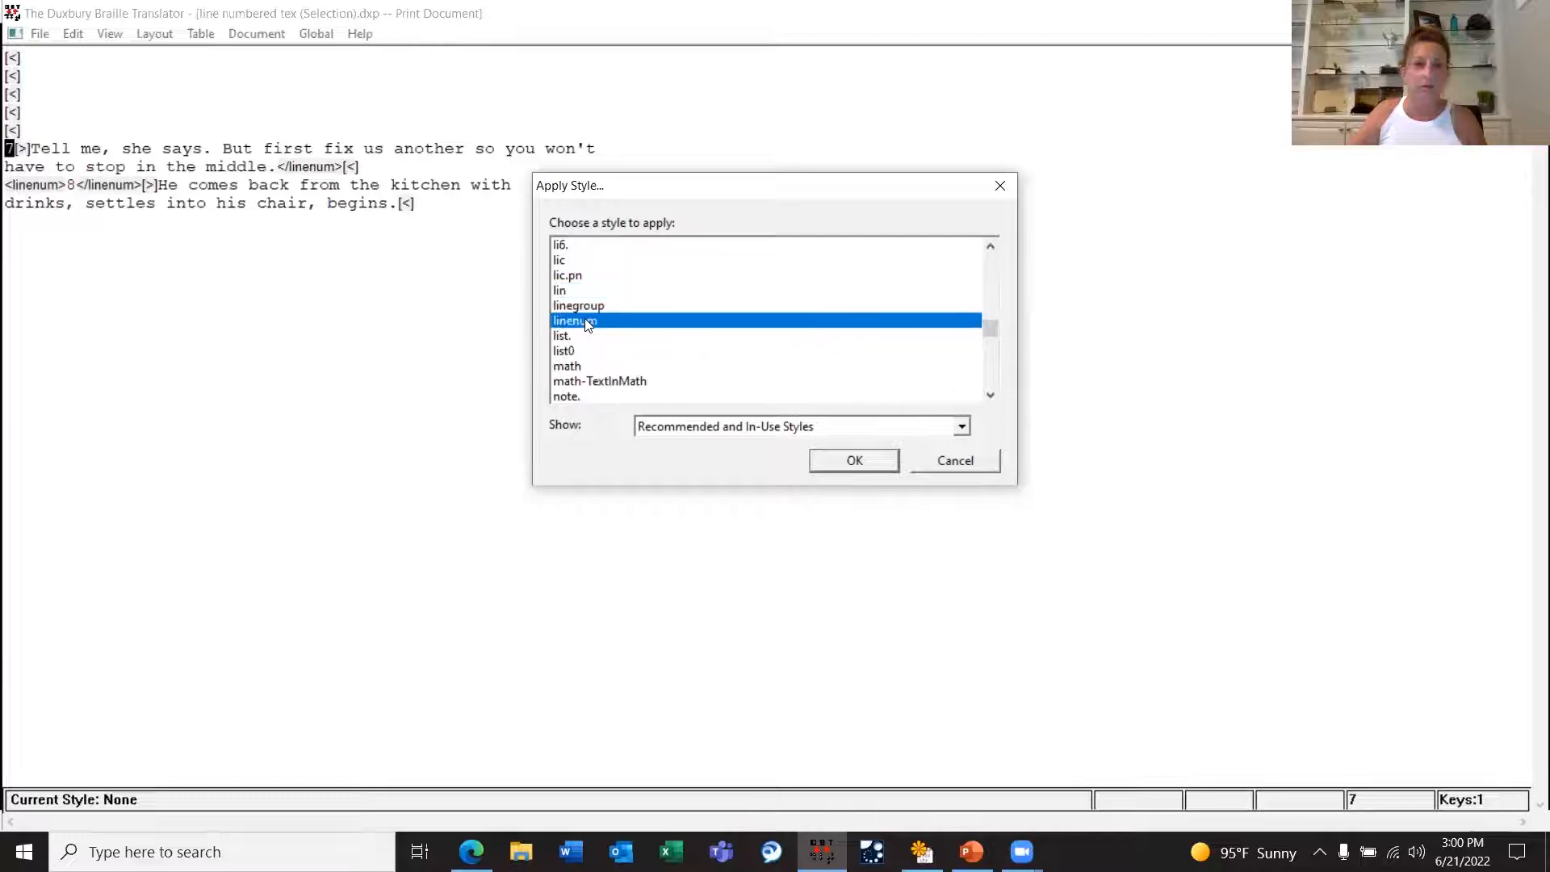
click(858, 465)
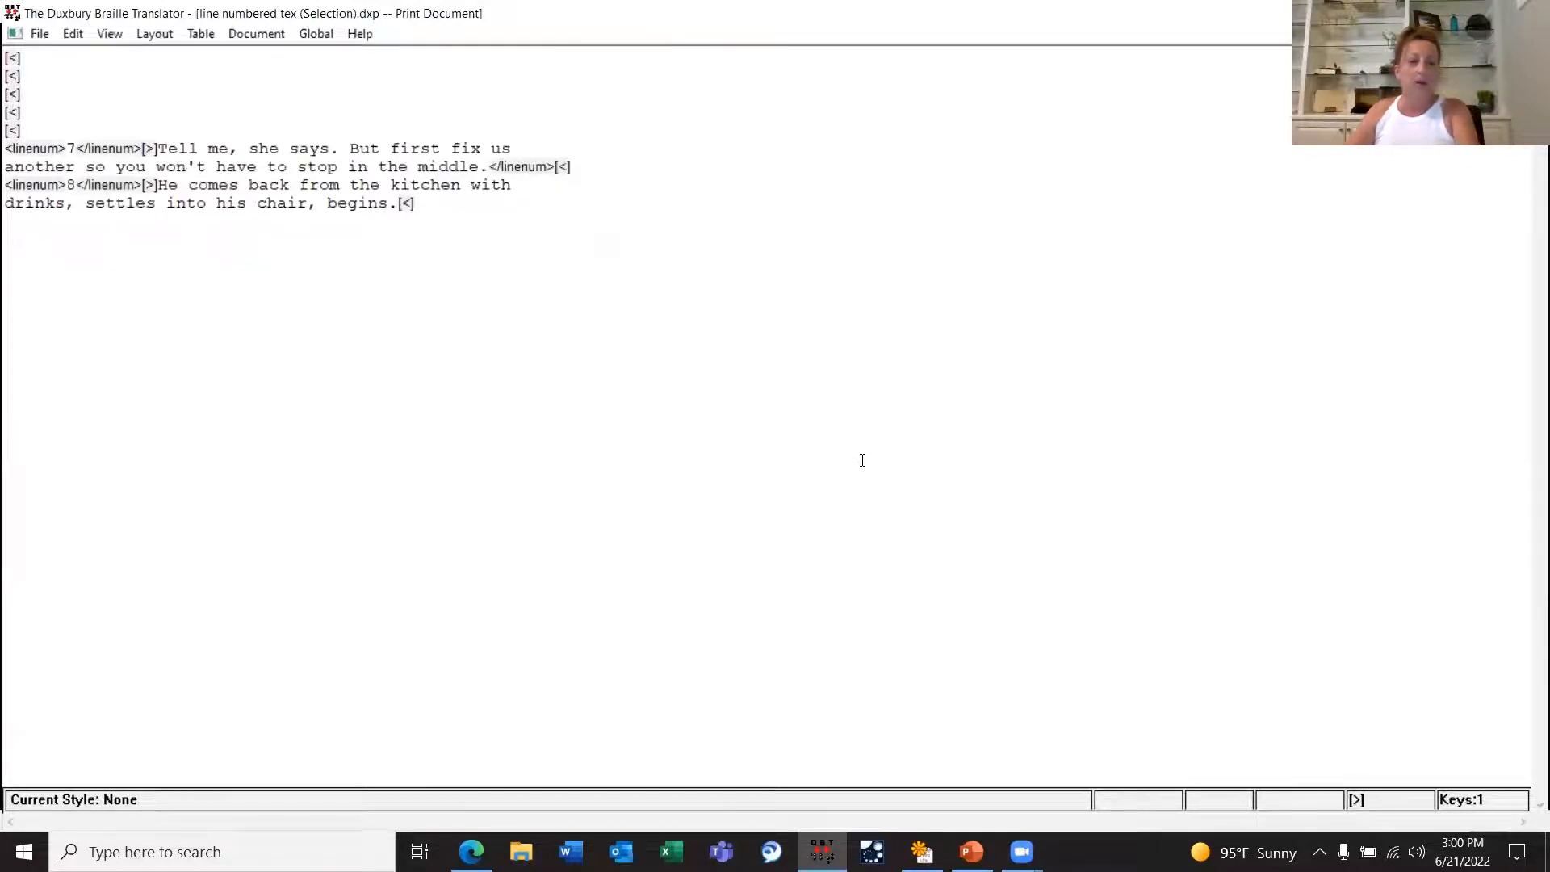
key(ctrl+t)
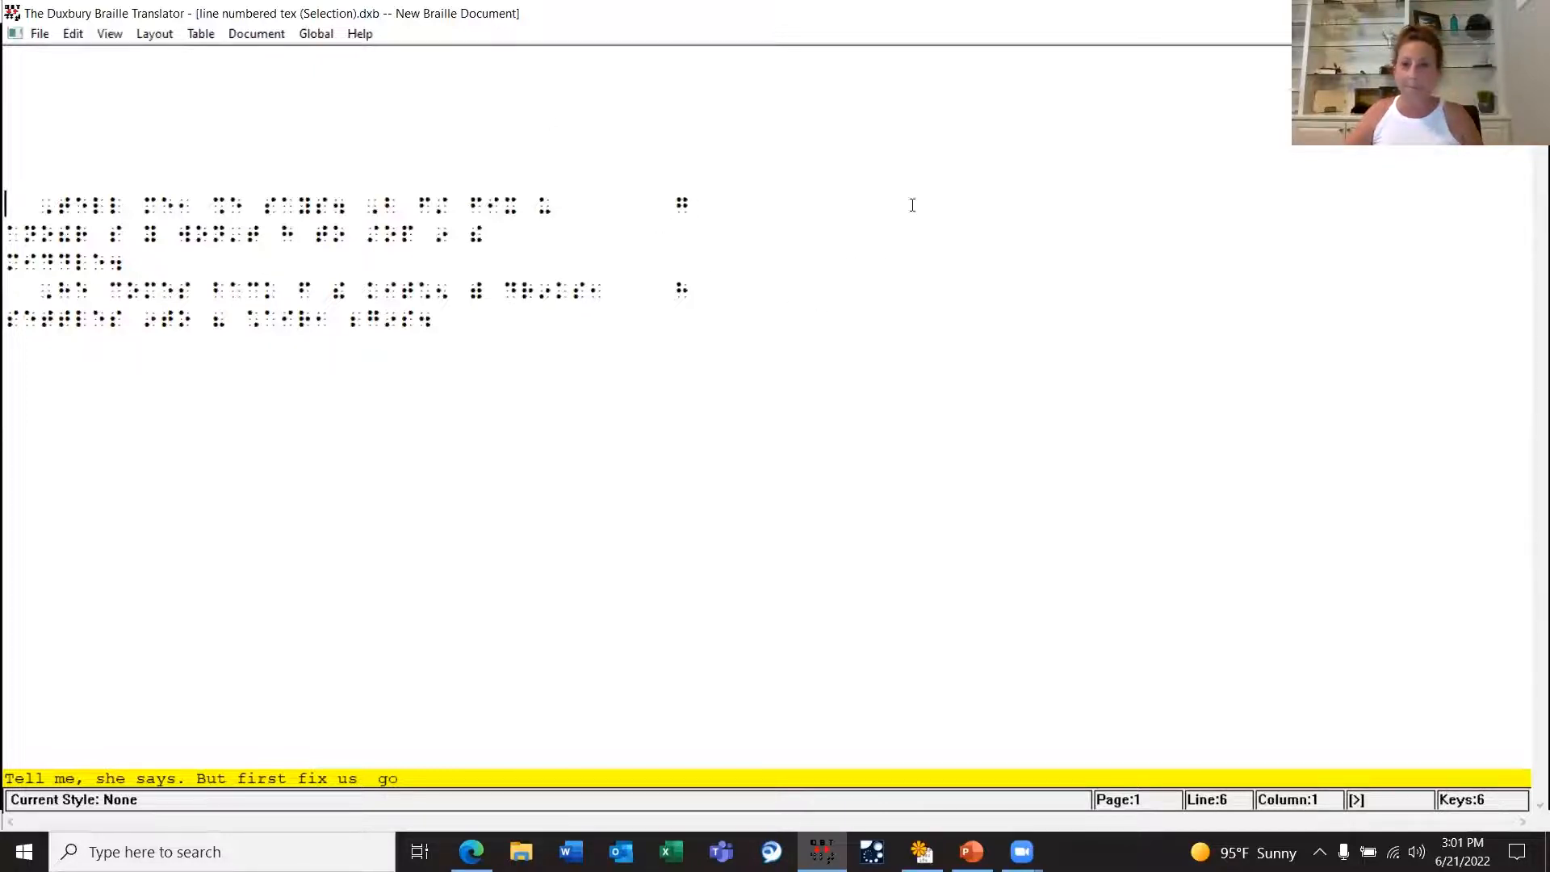
Step: Switch to the PowerPoint slide show and advance from Tagging for Line Numbers to the MathML title slide
key(alt+Tab)
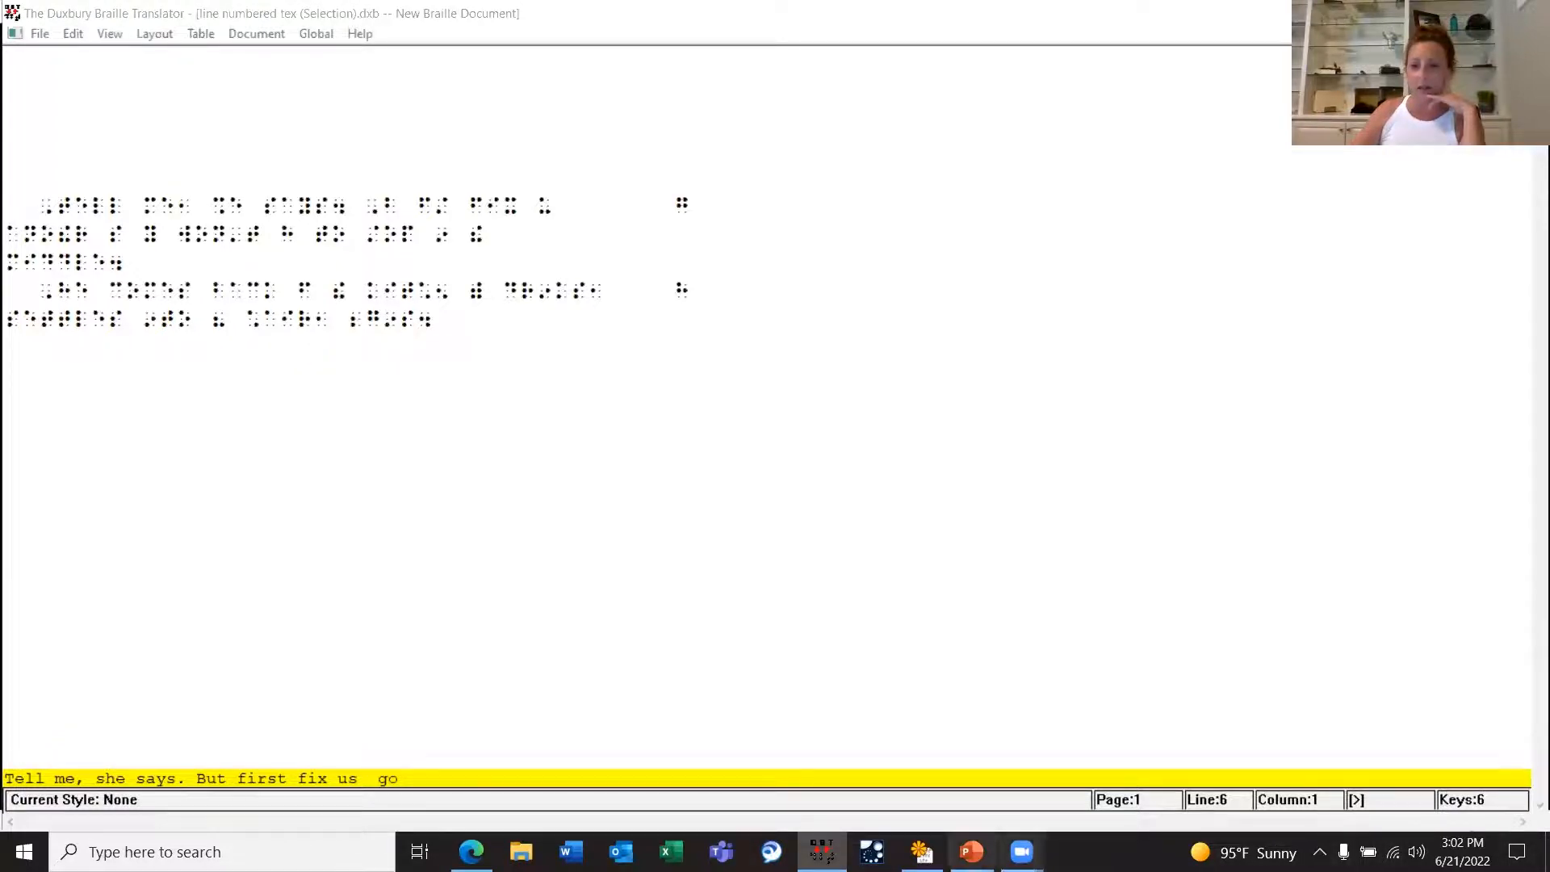
click(971, 852)
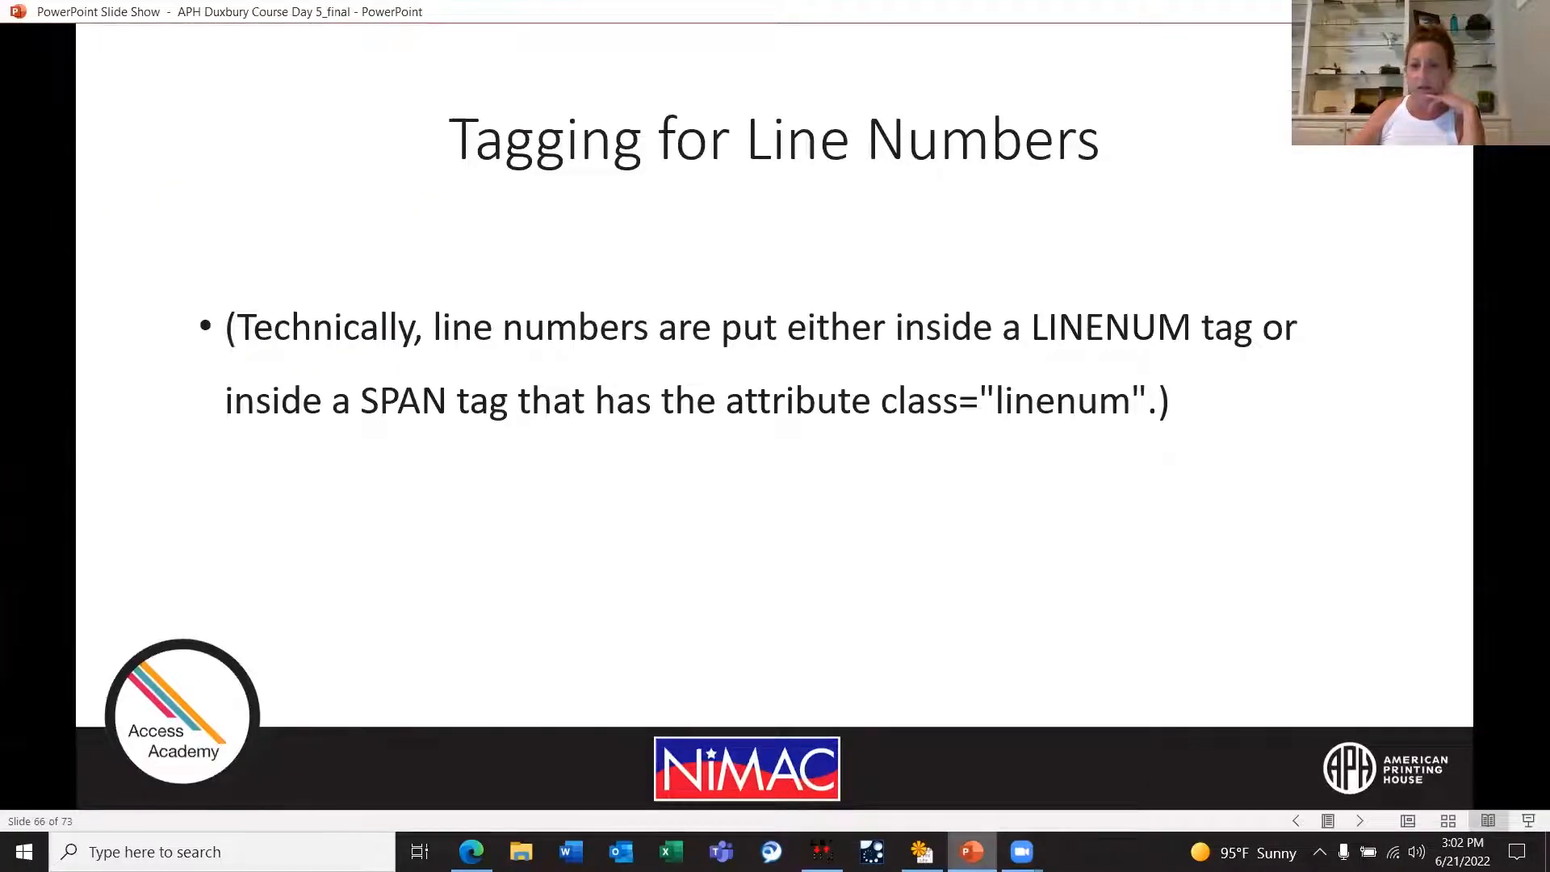
click(1215, 757)
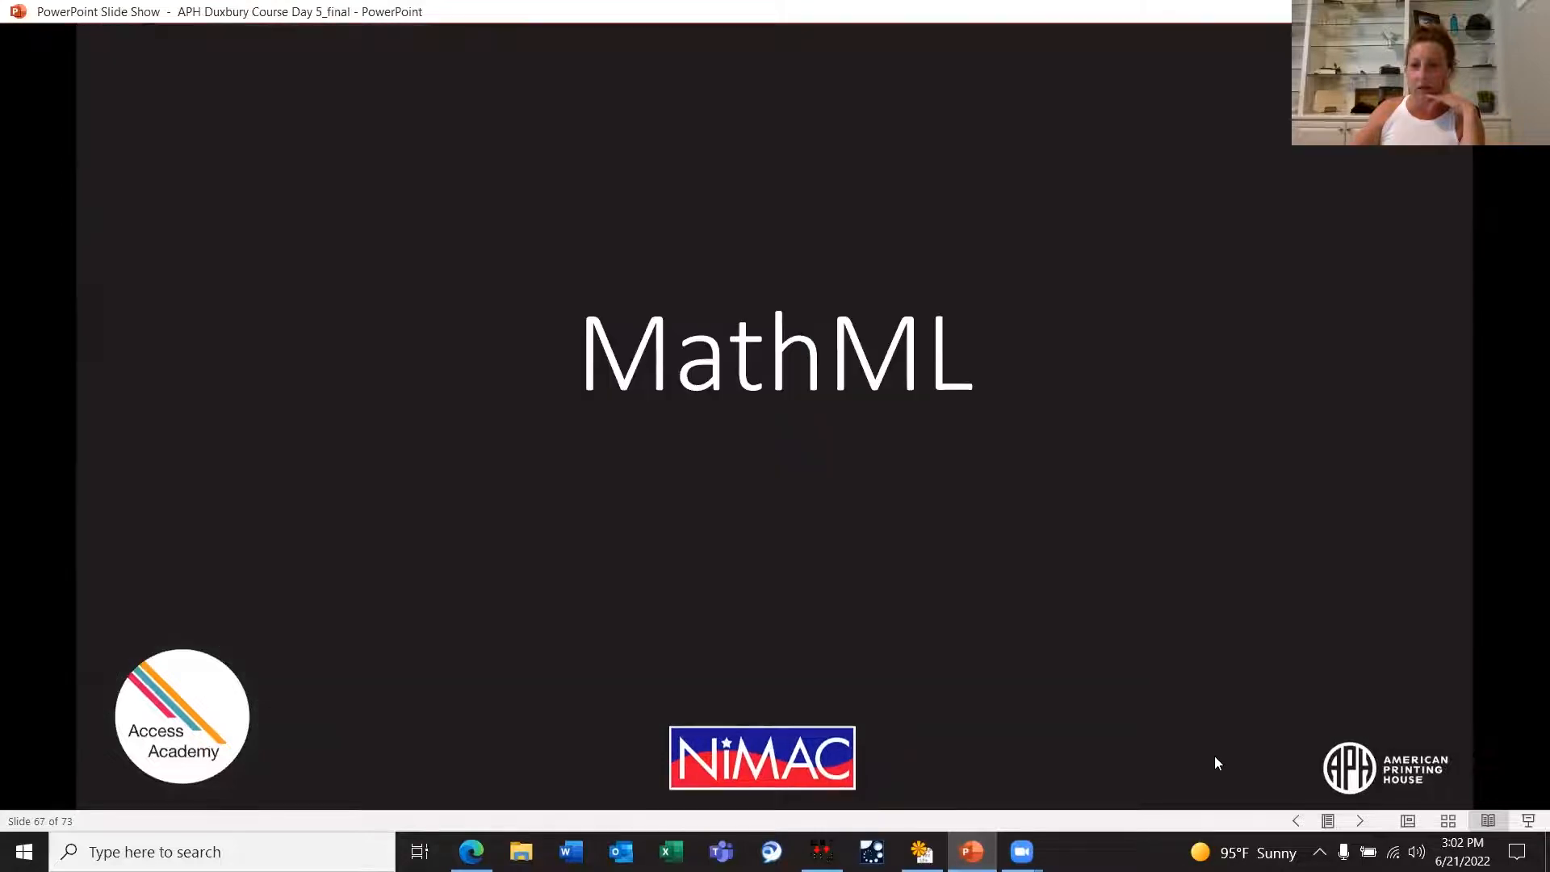